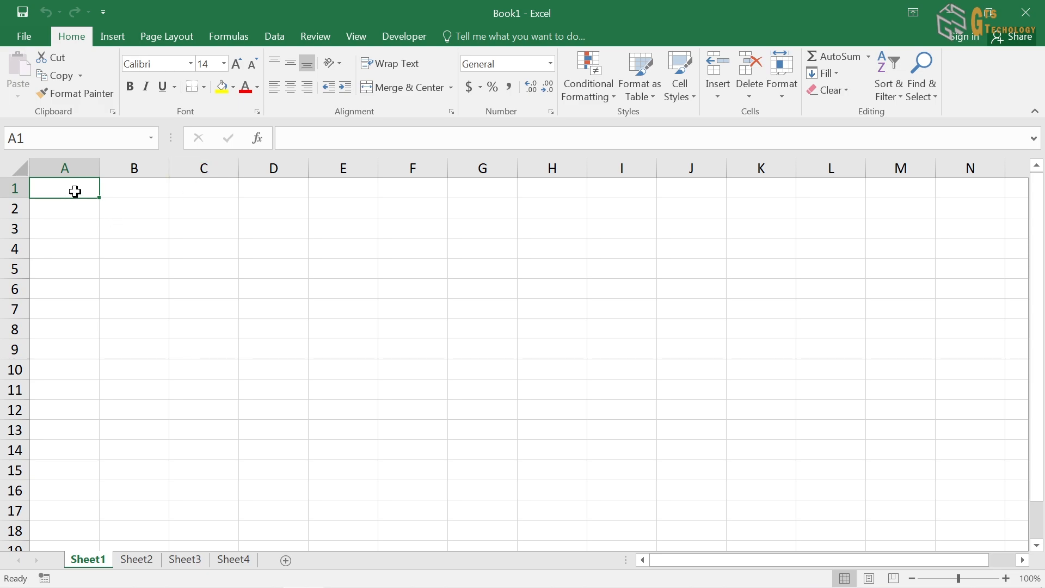
Enter the number 1 in cell A1 and 2 in cell A2
text(1)
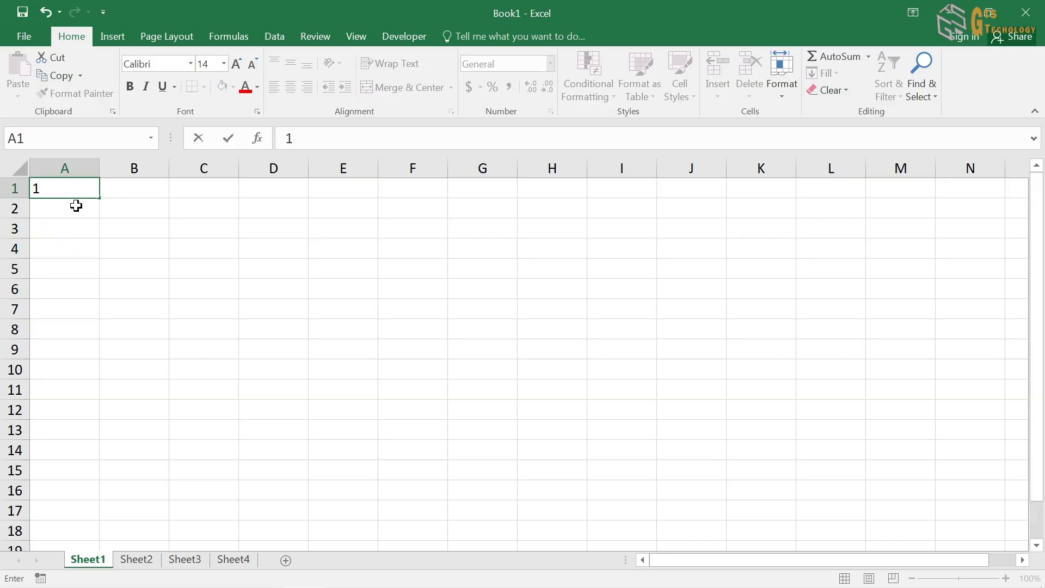
key(Return)
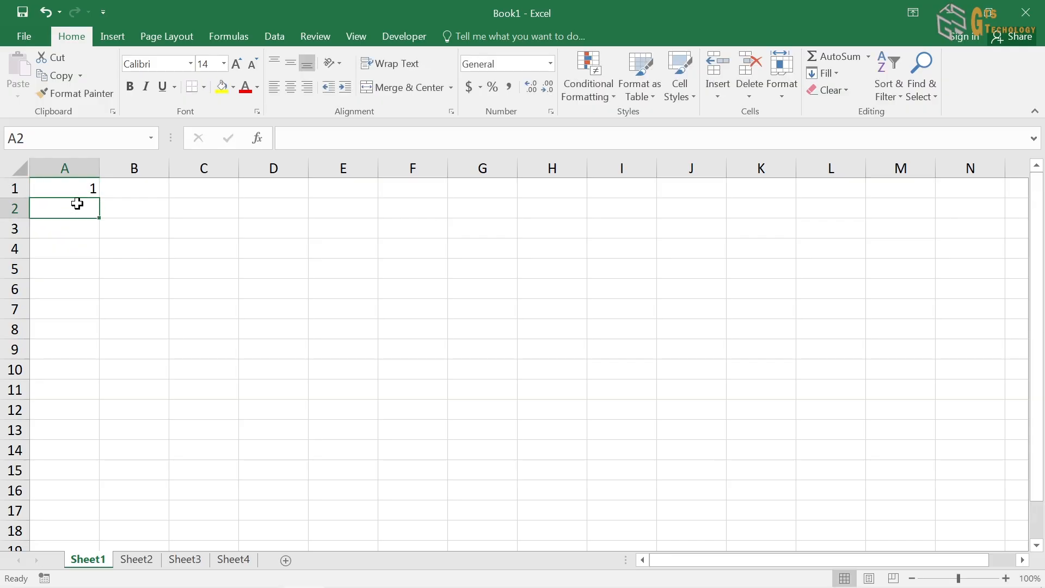
text(2)
click(88, 187)
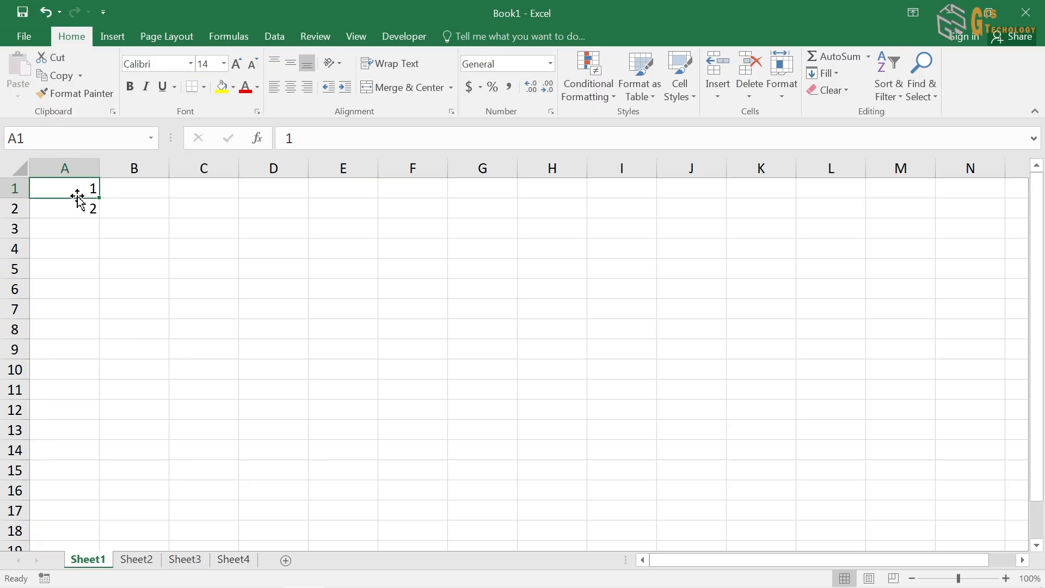
Extend the number pattern in A1:A2 down to A13 with AutoFill, giving 1 to 13
drag(79, 189, 83, 206)
click(82, 190)
drag(82, 190, 86, 205)
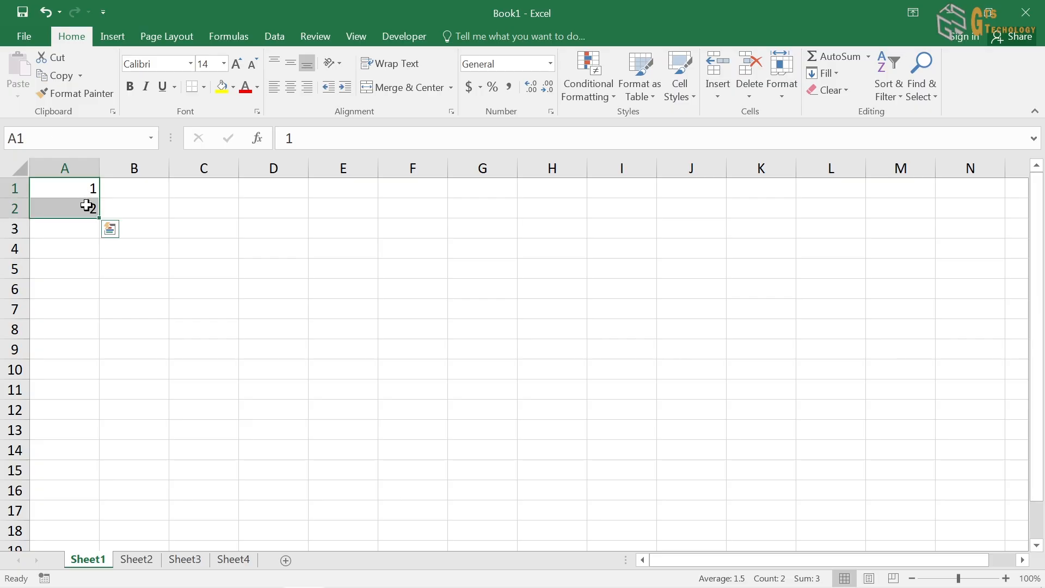
click(123, 193)
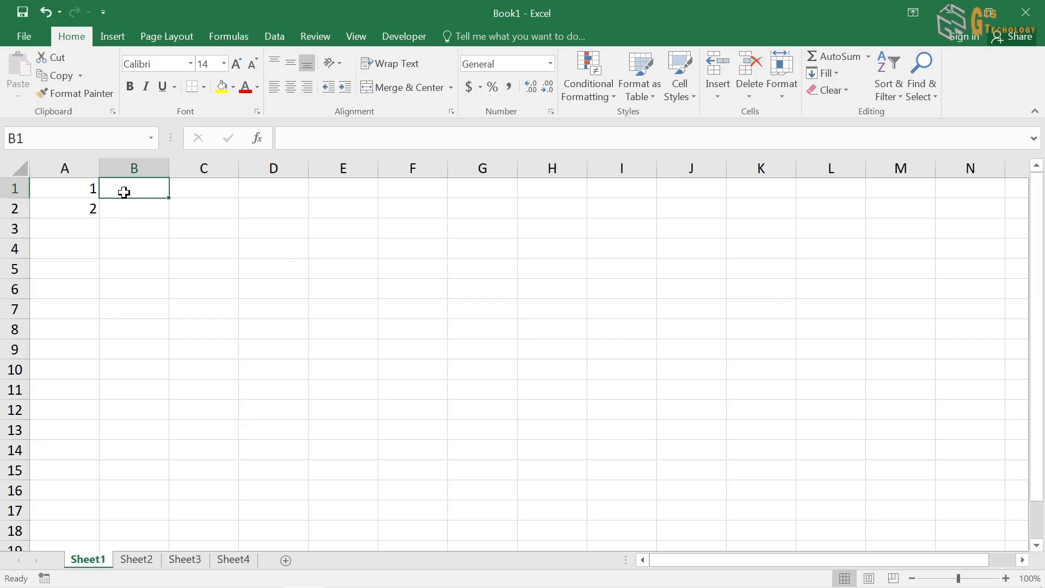
click(73, 228)
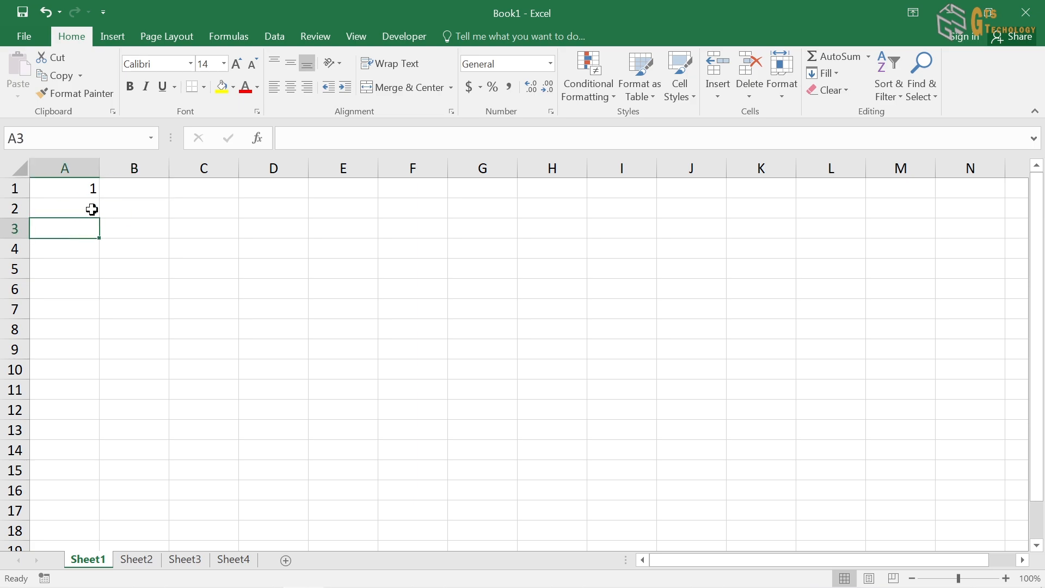
click(84, 190)
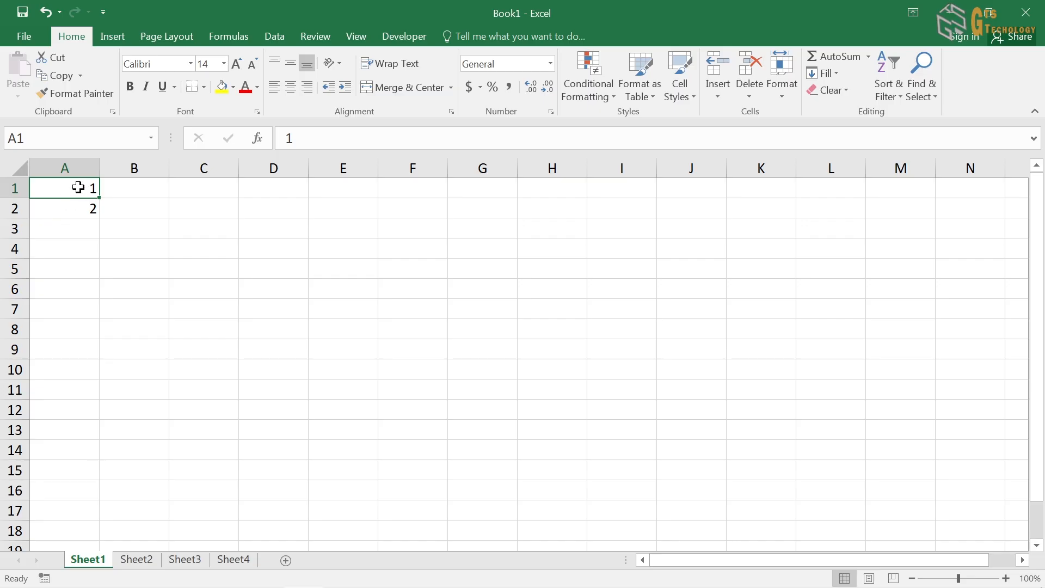
click(76, 208)
drag(80, 187, 82, 202)
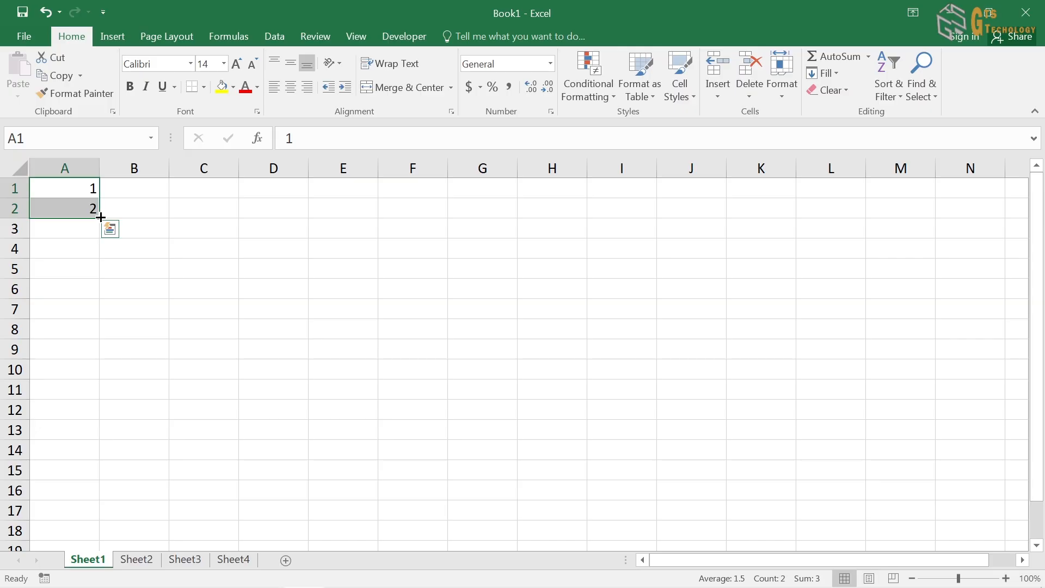
drag(100, 218, 86, 440)
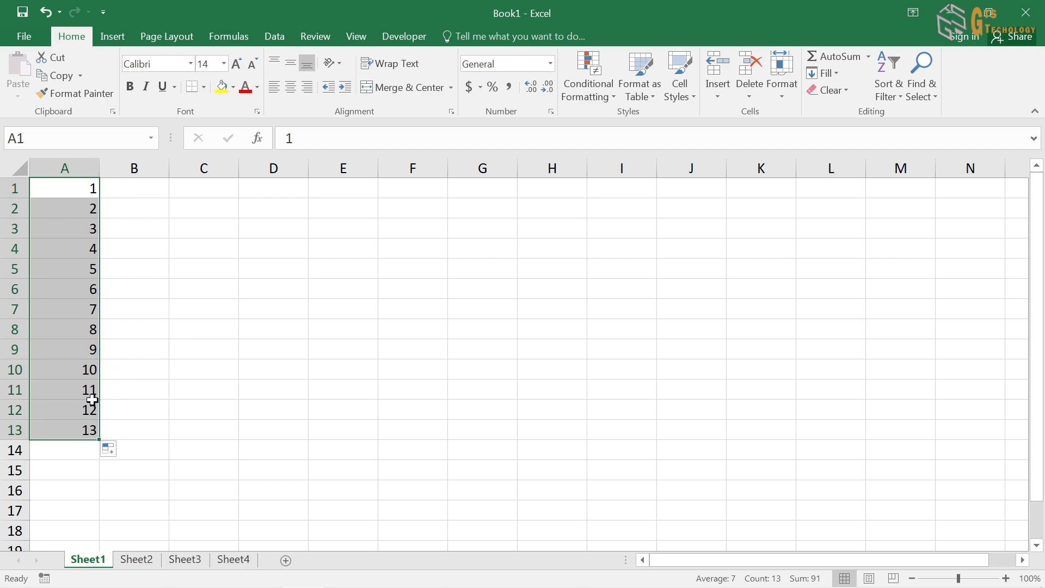
Widen column B slightly
drag(169, 166, 181, 166)
click(132, 186)
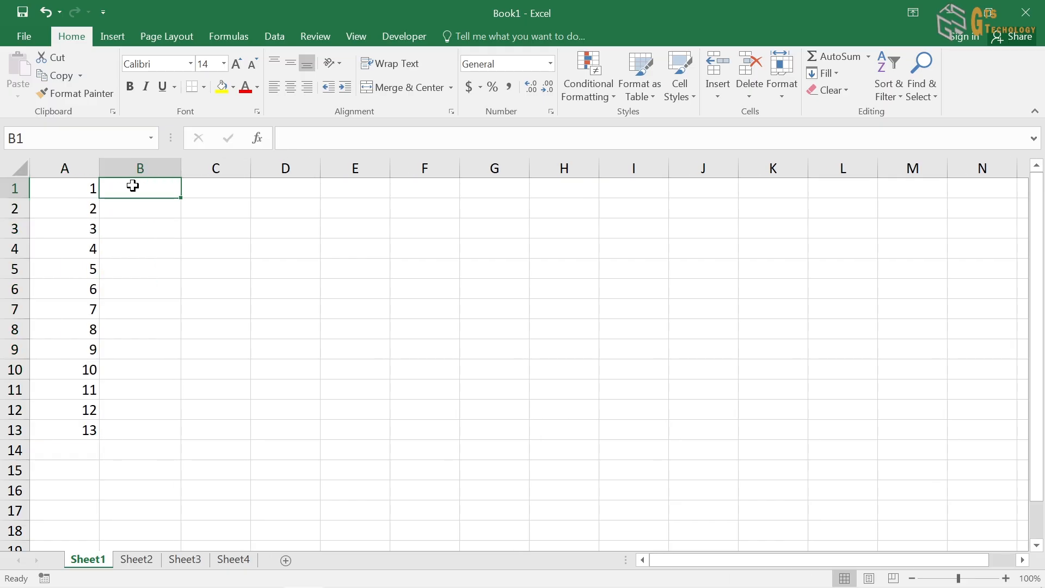
click(90, 189)
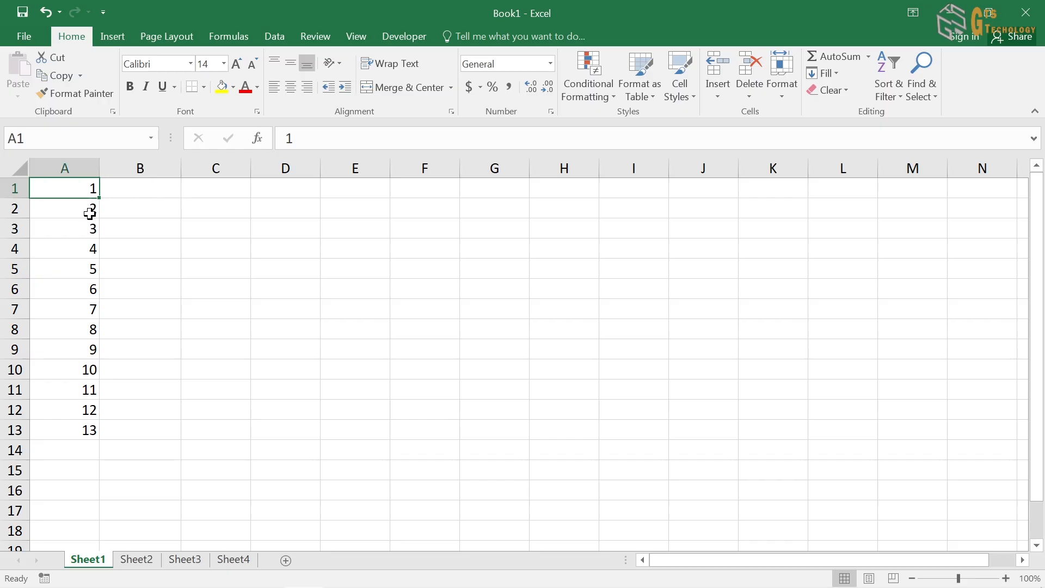
click(90, 209)
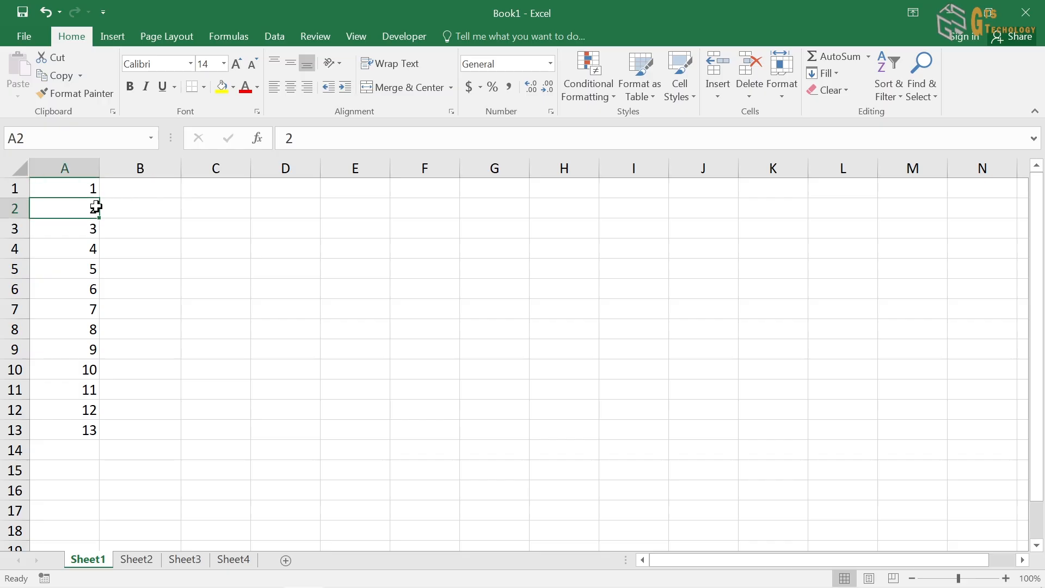
Enter 1 in cell B1 and fill it down to B13 as a consecutive series up to 13
click(161, 185)
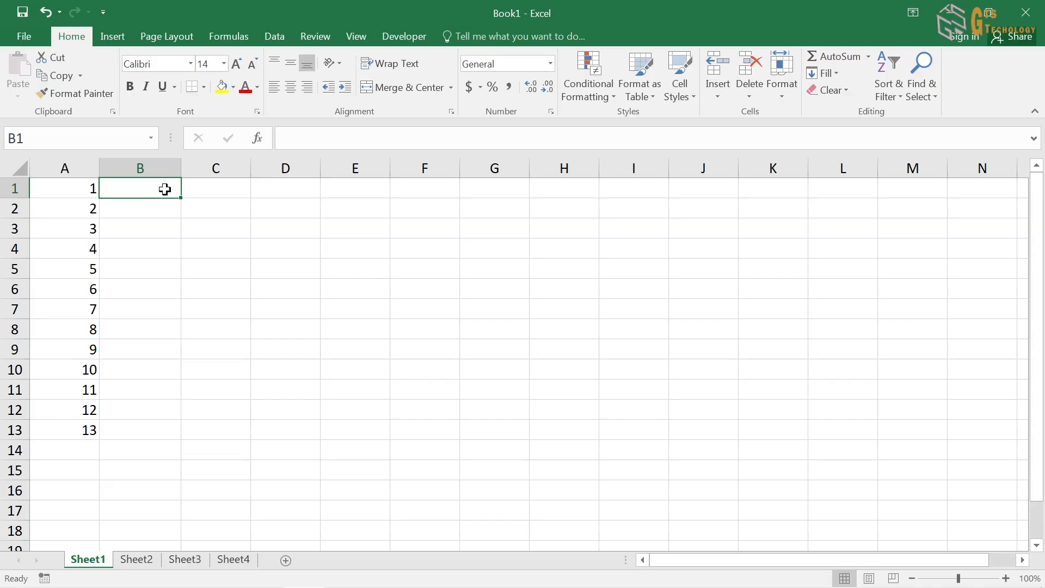
text(1)
key(Return)
click(168, 188)
drag(180, 196, 171, 433)
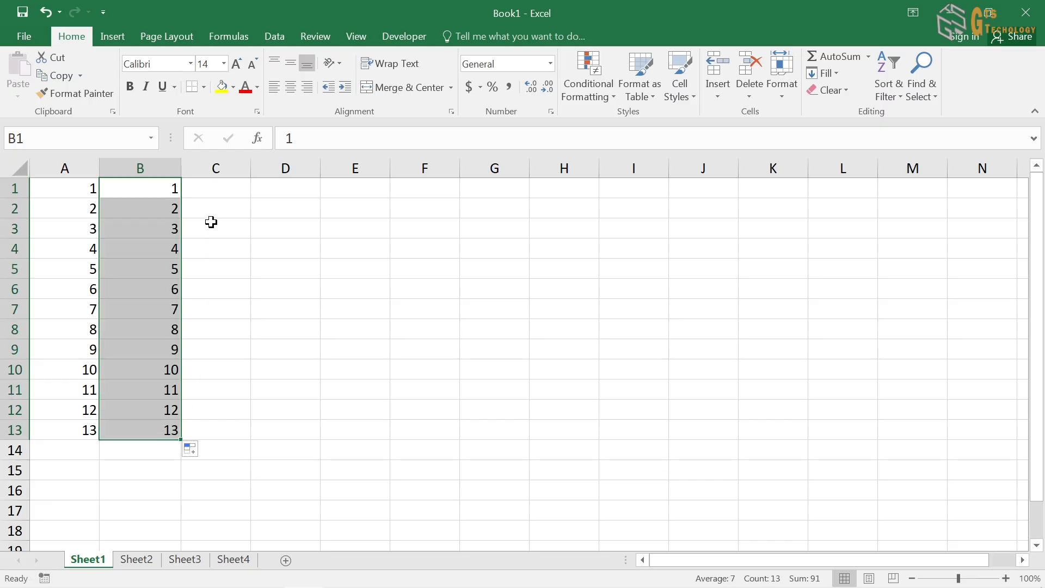
Widen column C slightly
click(165, 186)
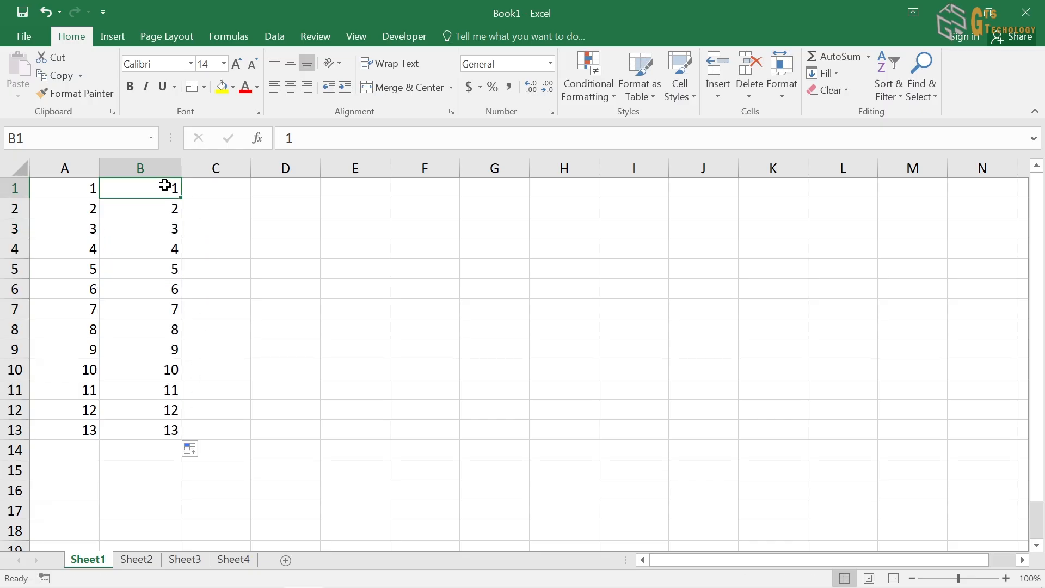
drag(88, 186, 92, 211)
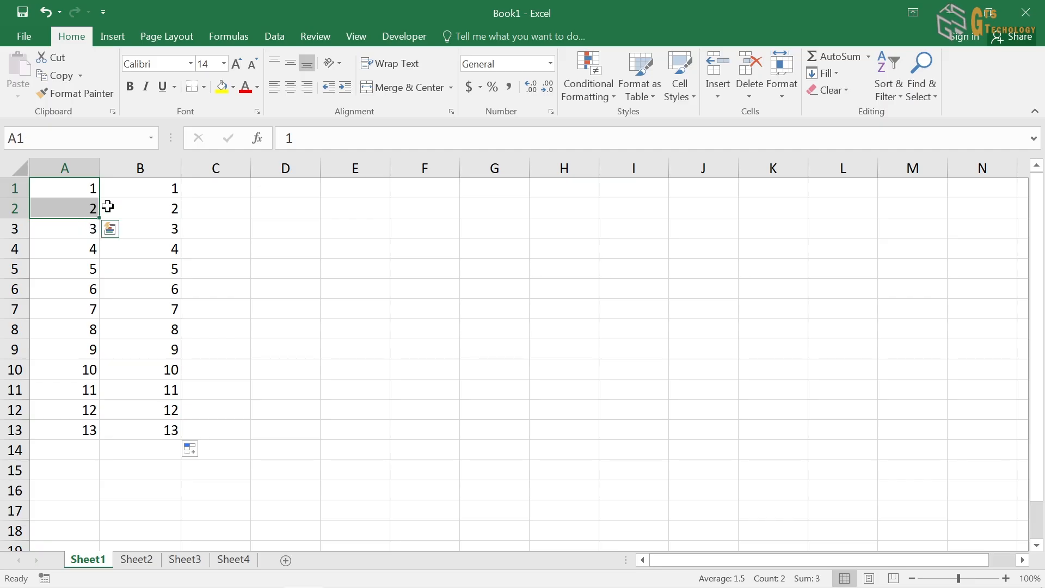
click(173, 189)
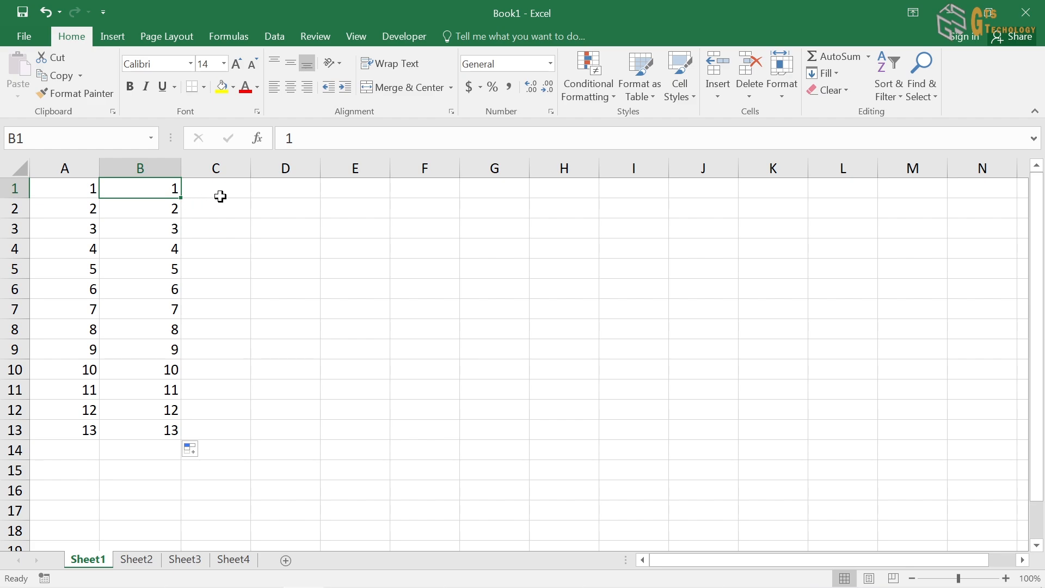
drag(251, 170, 266, 168)
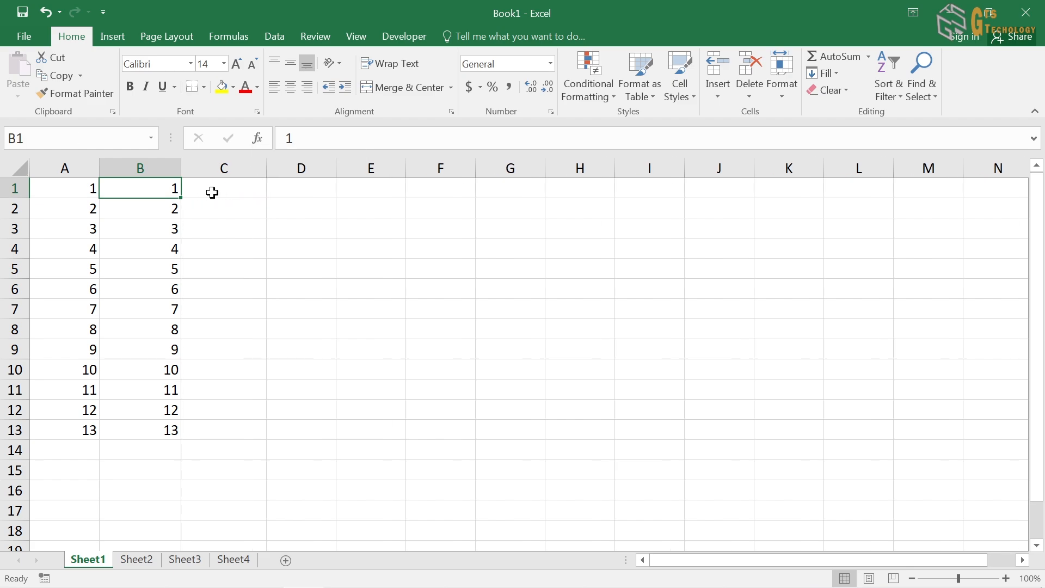
click(191, 192)
click(85, 192)
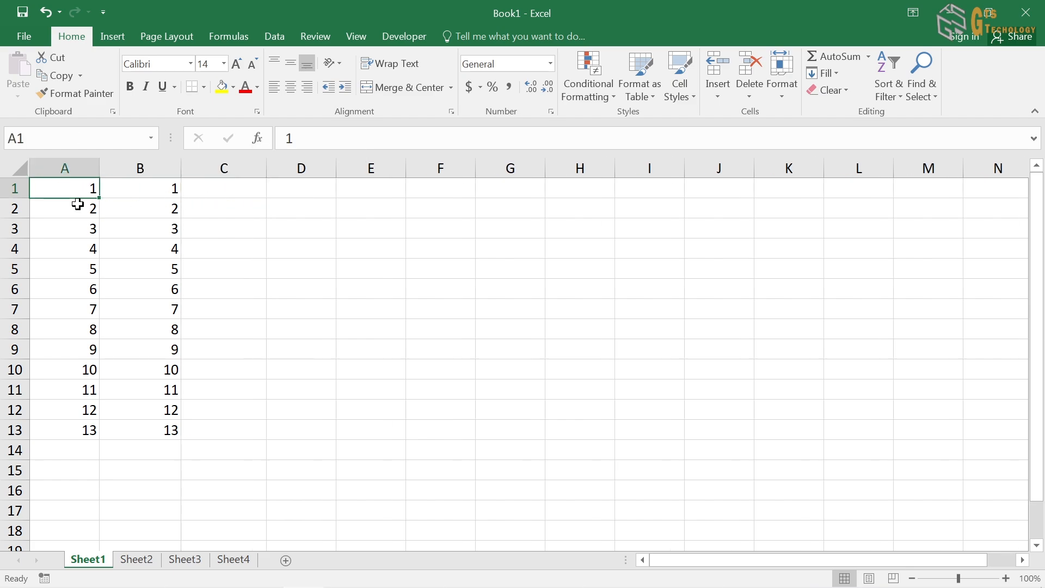
click(79, 206)
click(233, 188)
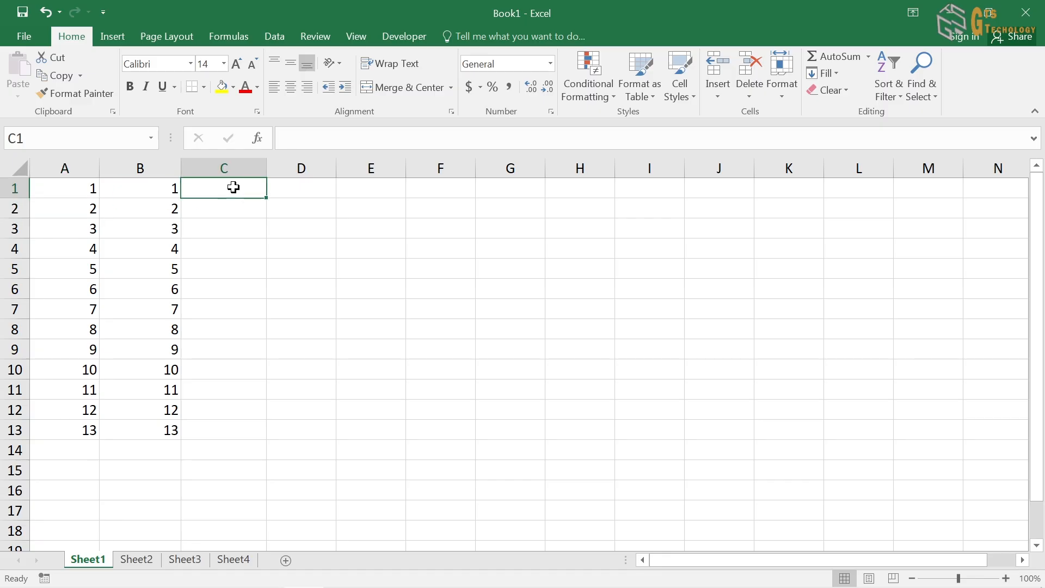
click(147, 188)
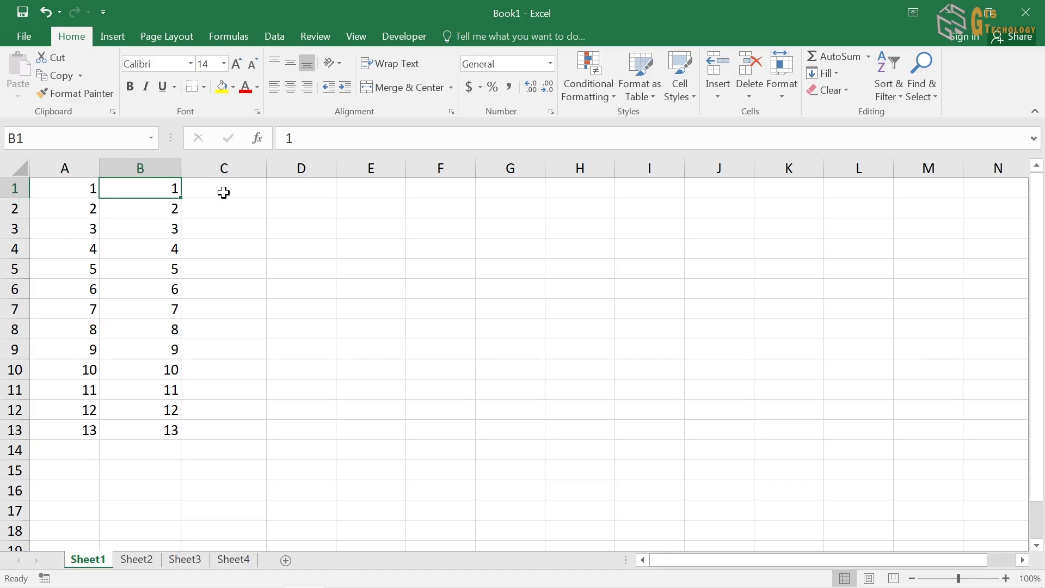
Fill the 1 in B1 across to F1 as a consecutive series up to 5, and clear cells C1:F1 again
drag(161, 195, 162, 430)
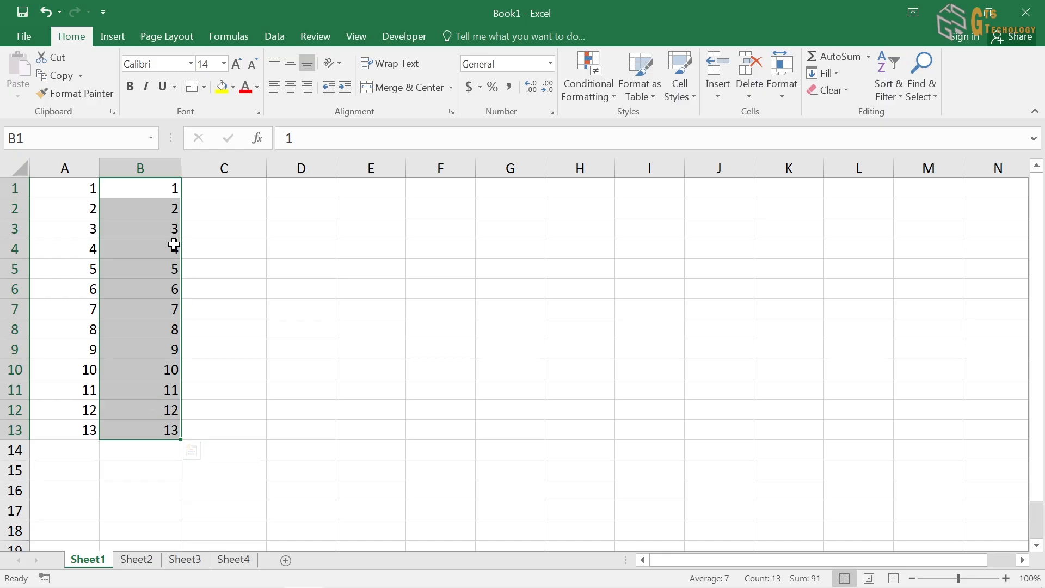
drag(175, 189, 173, 186)
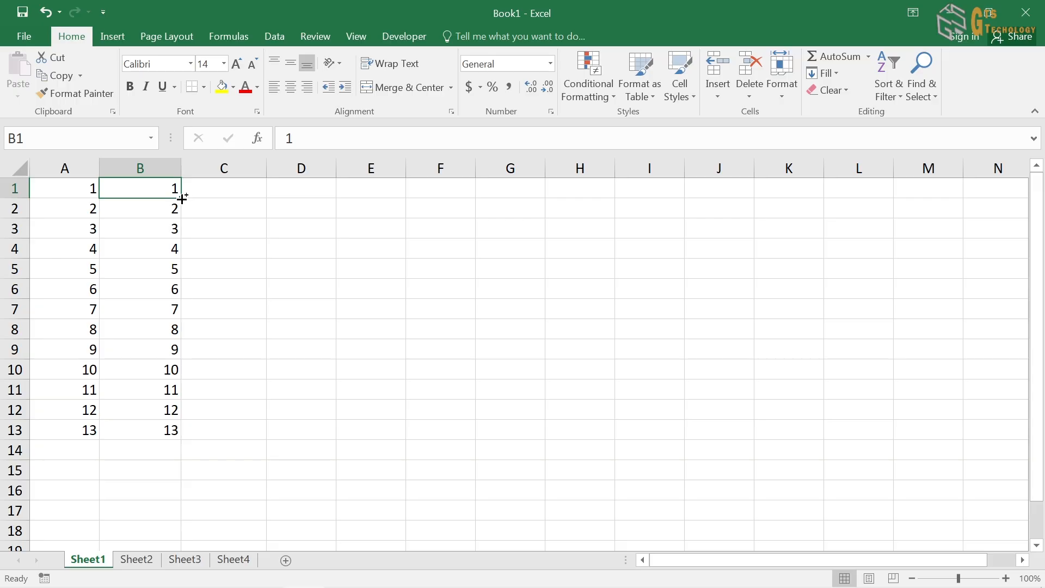
drag(182, 197, 501, 198)
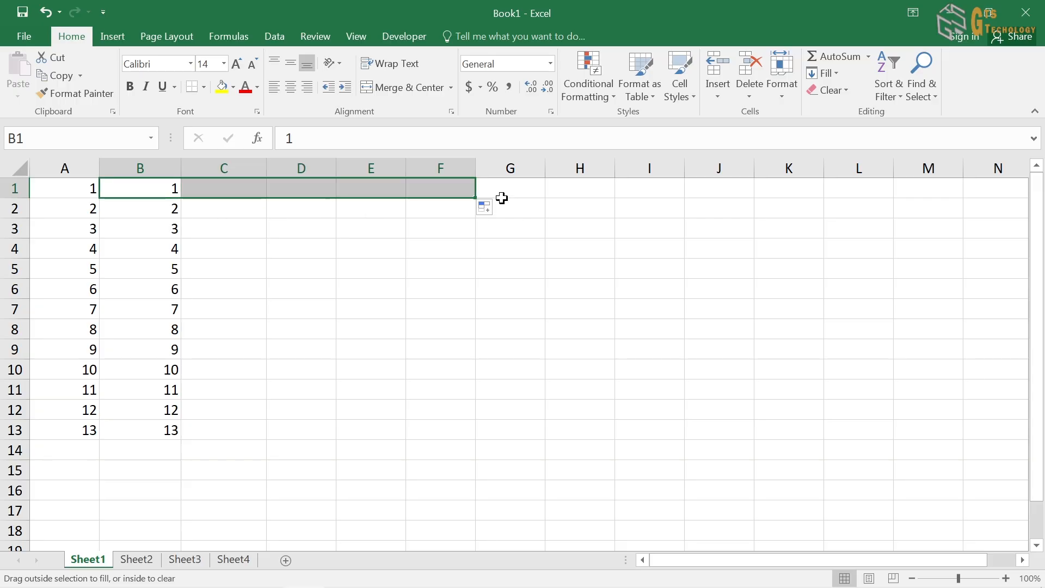
click(392, 189)
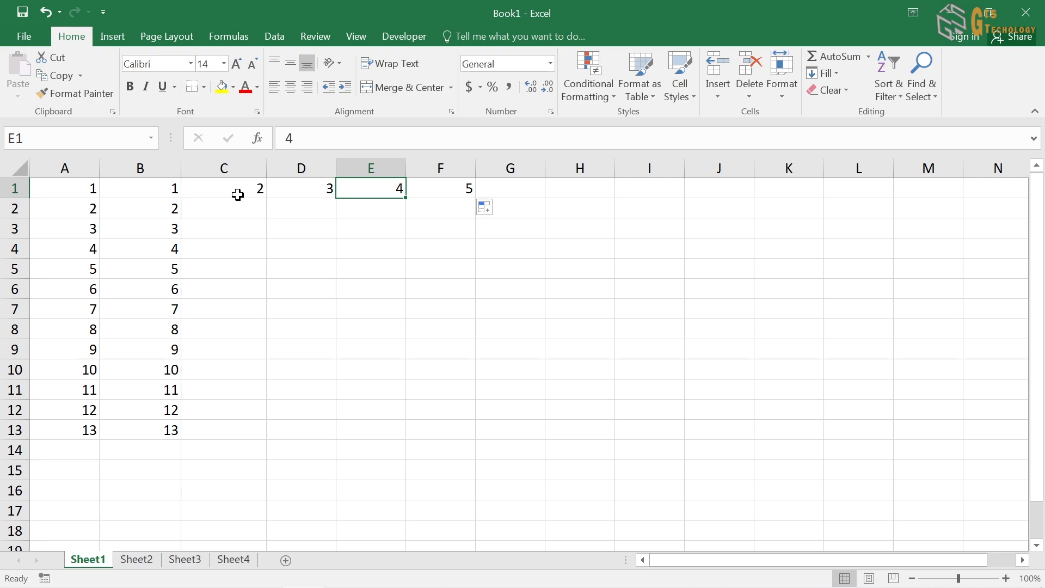
drag(227, 188, 439, 183)
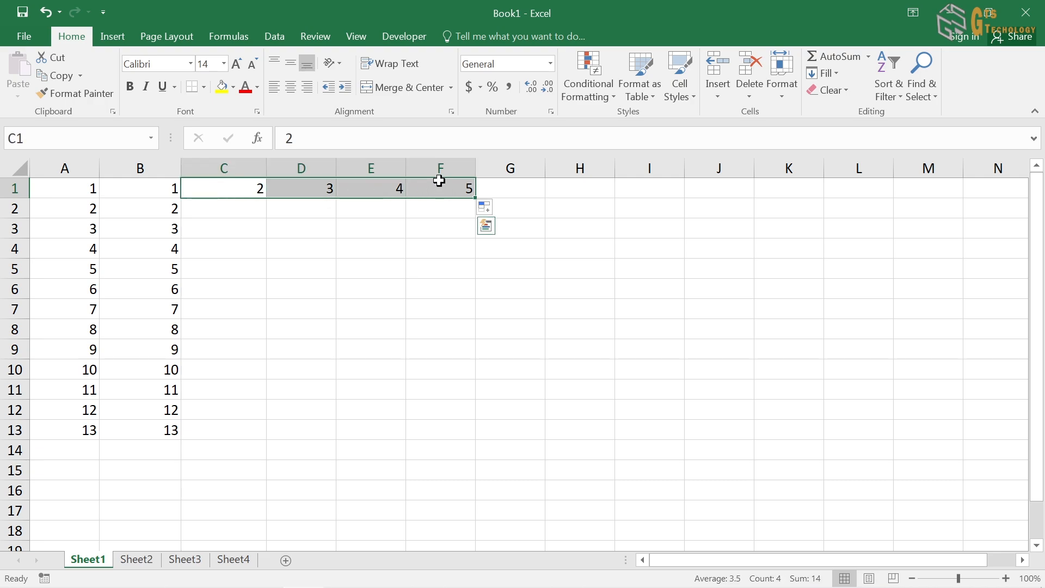
key(Delete)
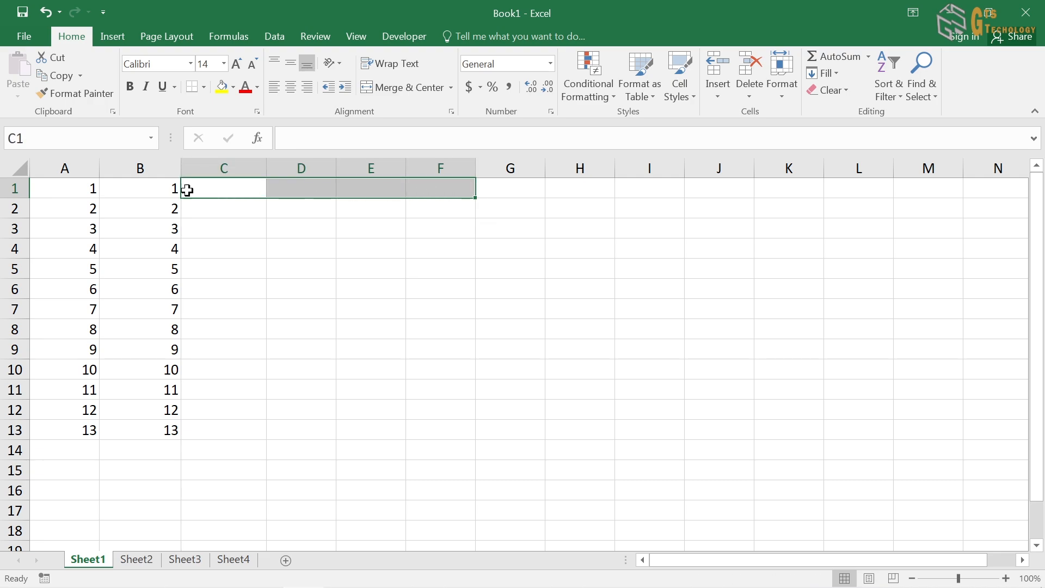
Enter 1 in cell C1 and 3 in cell C2
click(239, 185)
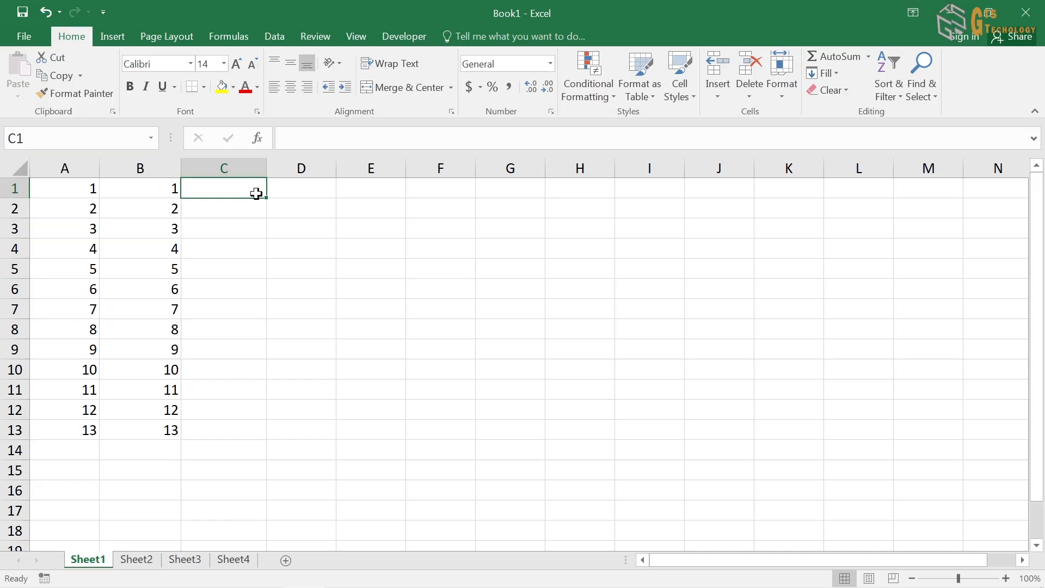
text(1)
key(Return)
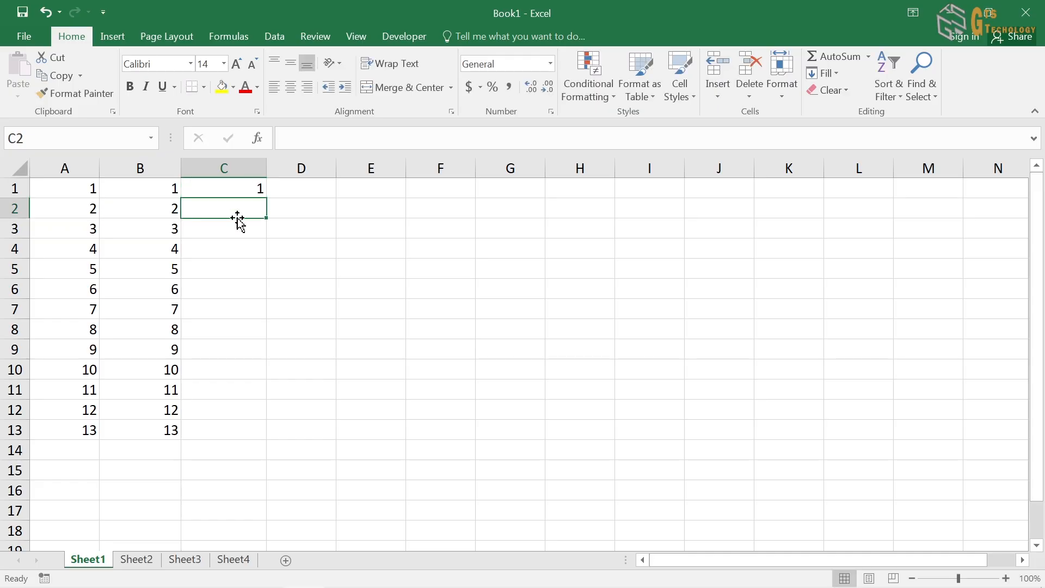
text(3)
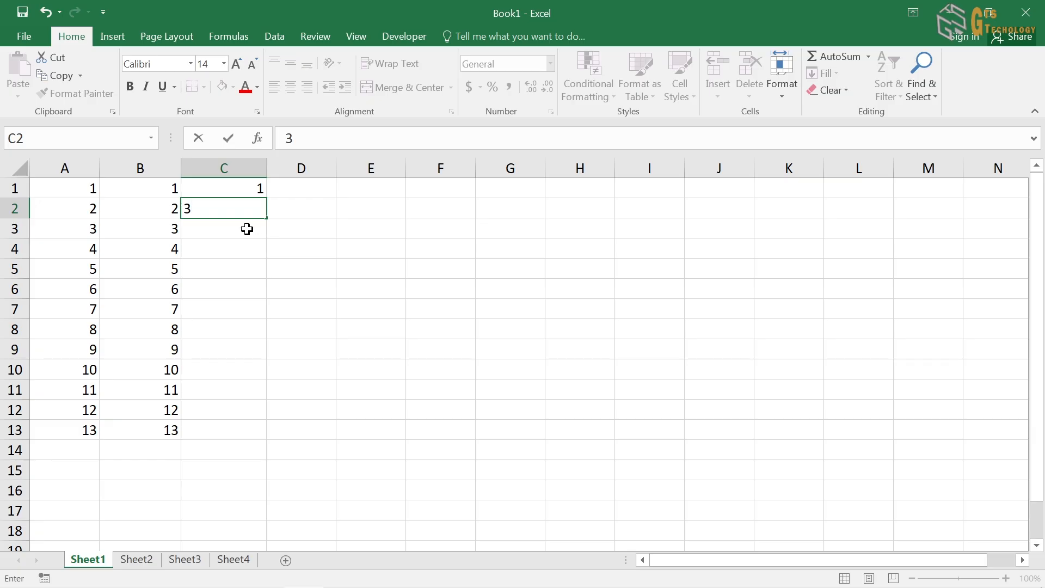
key(Return)
Extend the odd-number pattern in C1:C2 down to C13 with AutoFill, ending at 25
drag(257, 192, 261, 208)
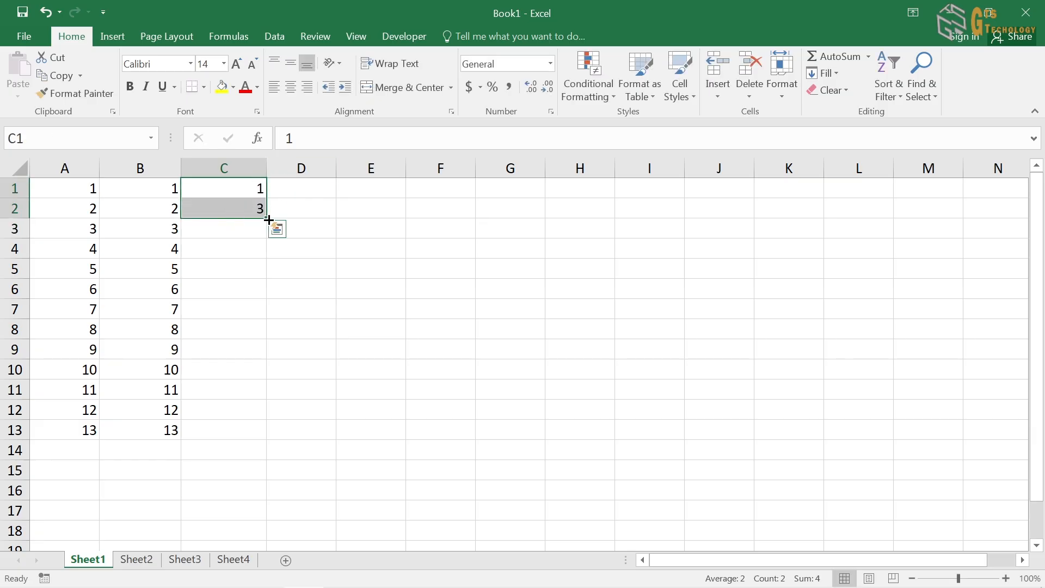
drag(269, 218, 283, 289)
drag(286, 398, 287, 428)
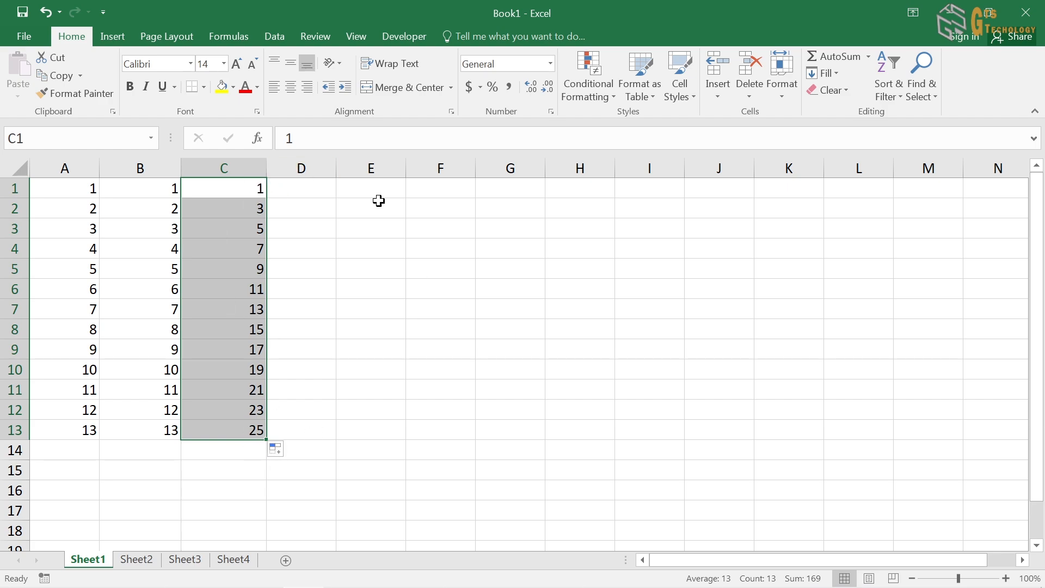
Widen column D slightly and enter 5 in cell D1
drag(338, 171, 353, 171)
click(317, 191)
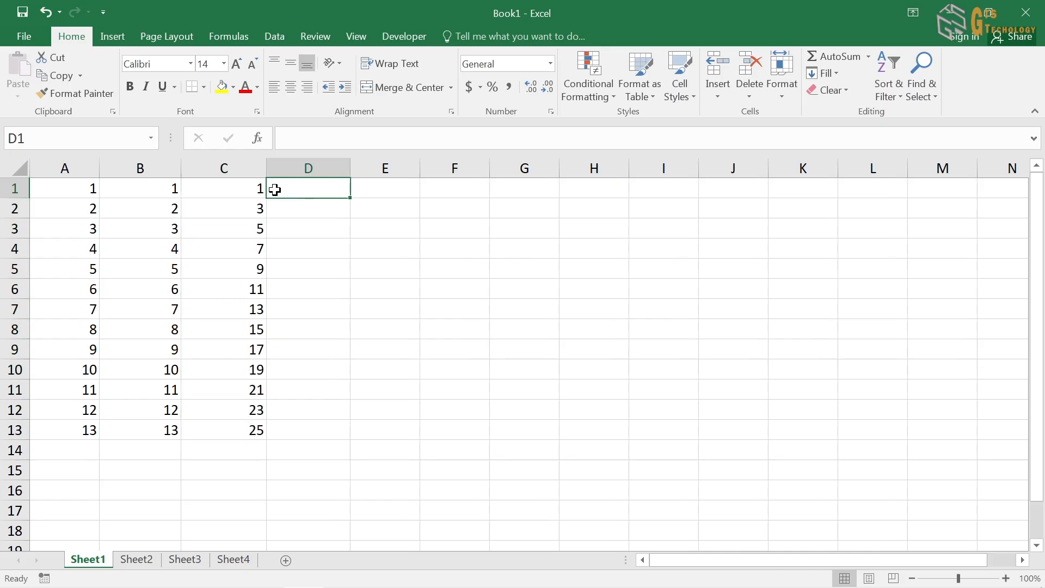
text(5)
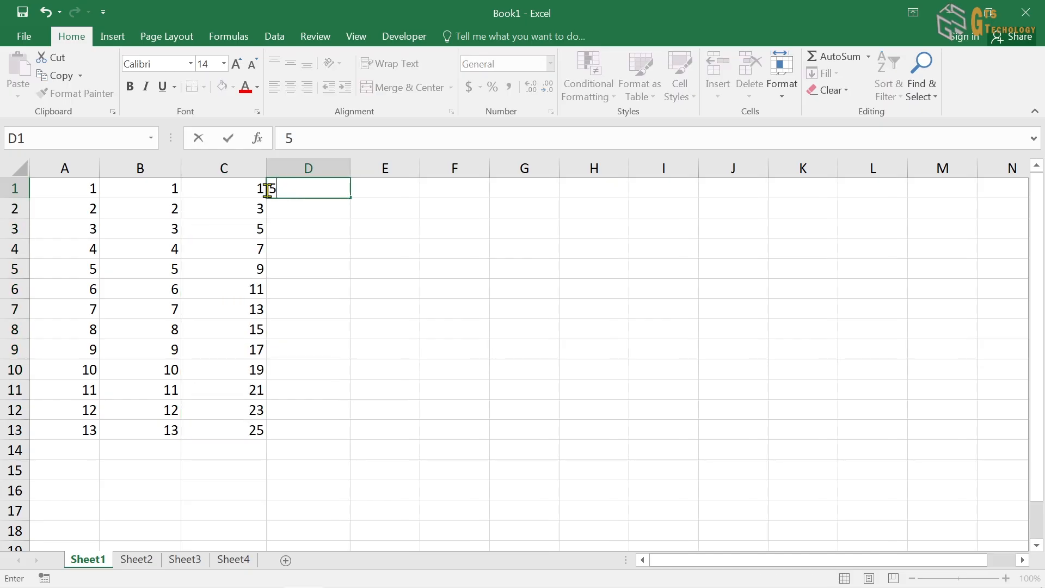
click(228, 189)
Extend the 1 and 5 in C1:D1 across to I1 with AutoFill, ending at 25, and clear cells D1:I3 again
click(309, 188)
drag(235, 189, 301, 187)
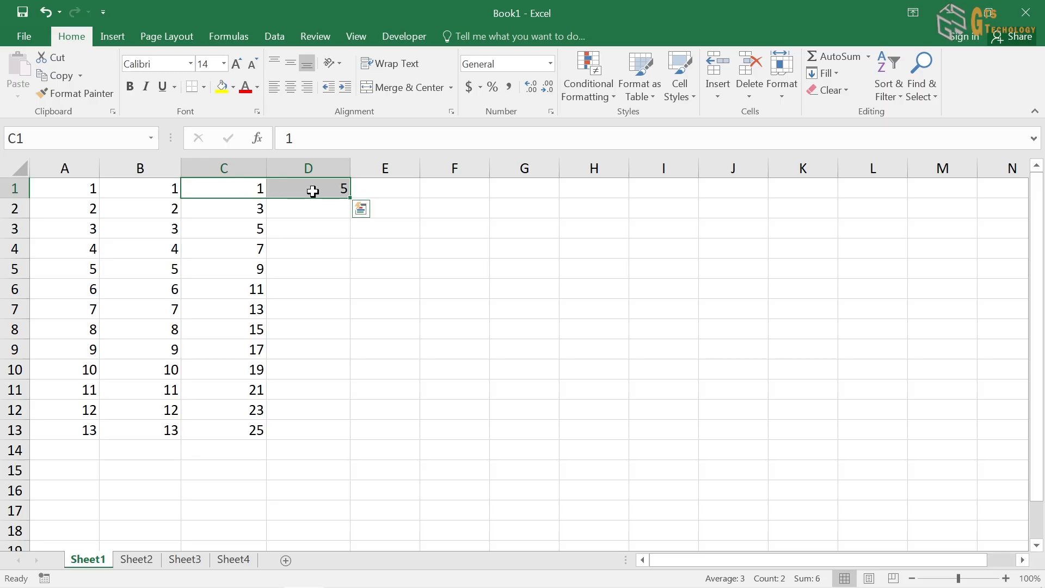
drag(348, 198, 684, 197)
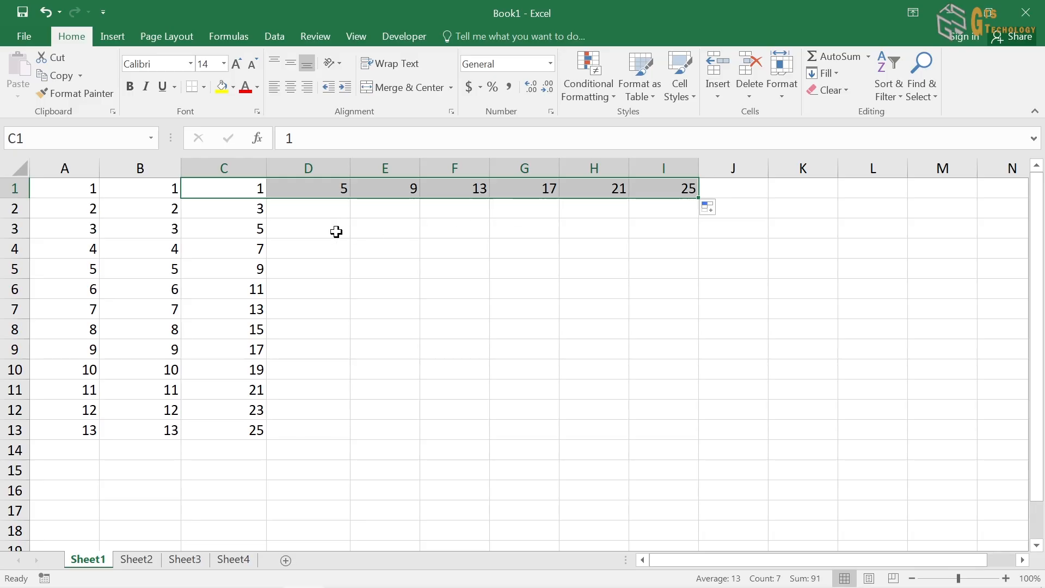
drag(327, 223, 682, 186)
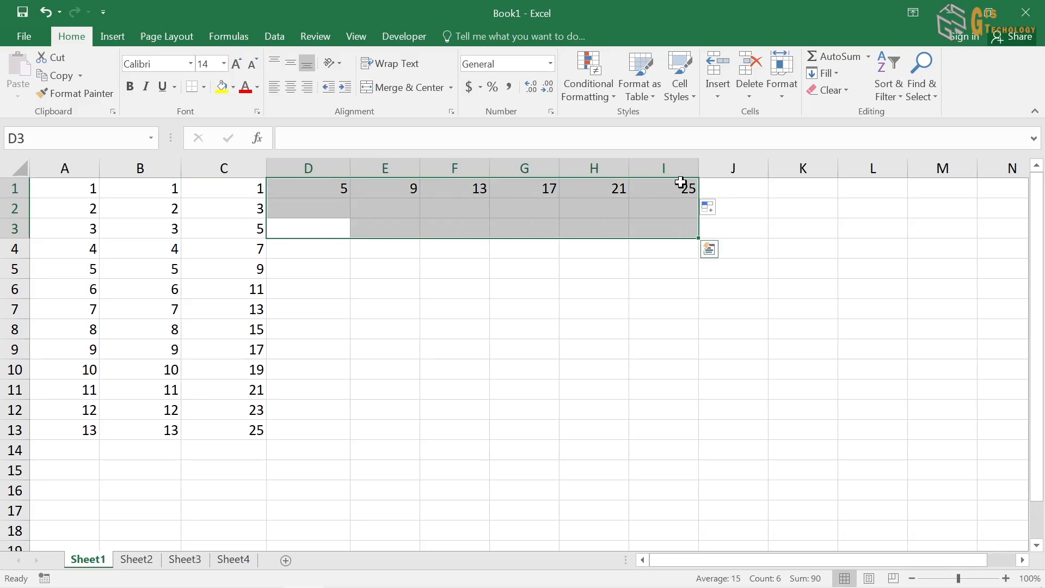
key(Delete)
Widen column D slightly and enter 2017 in cell D1
click(327, 196)
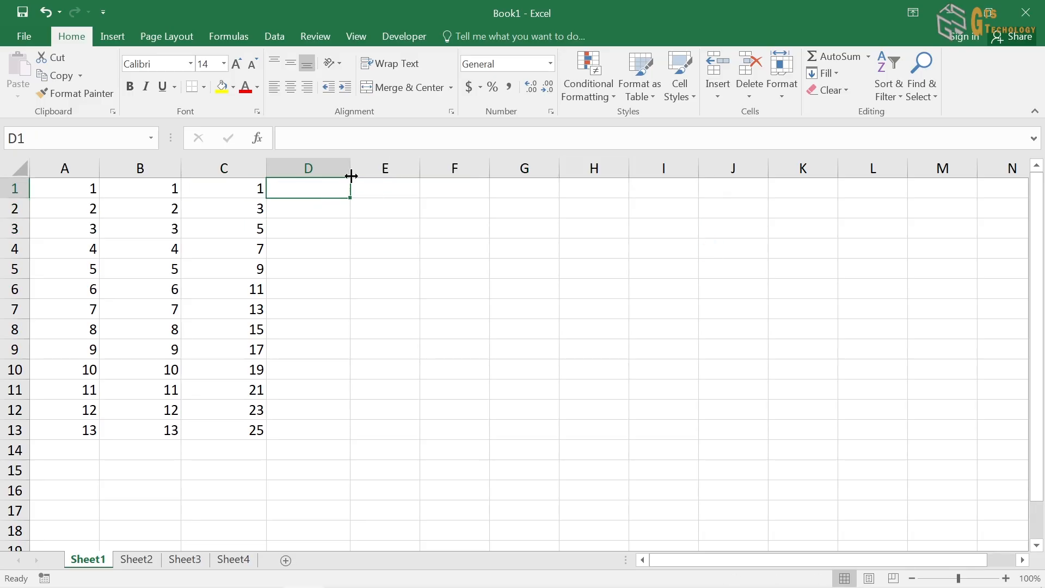
drag(353, 170, 371, 168)
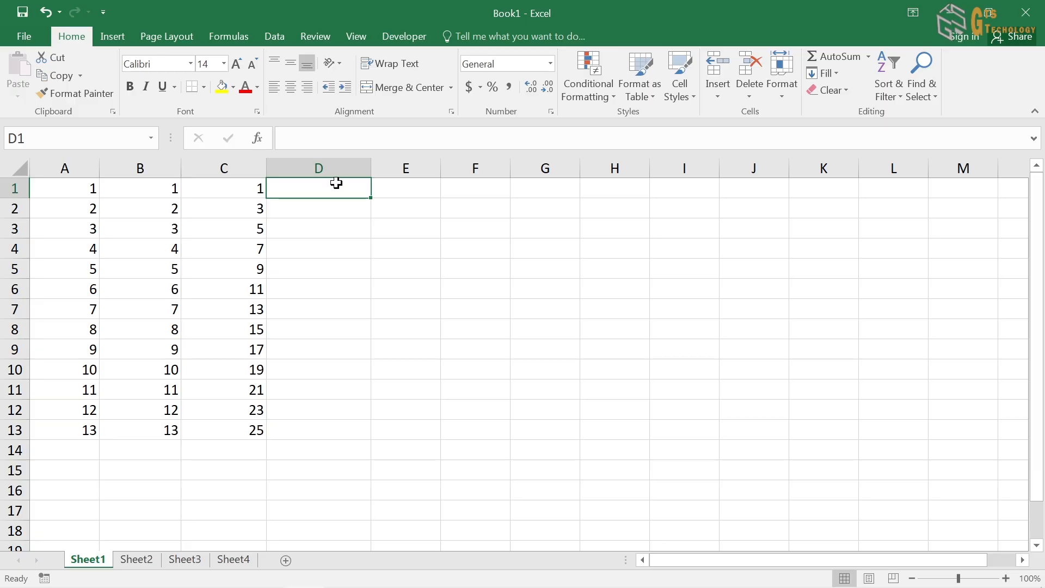
text(20)
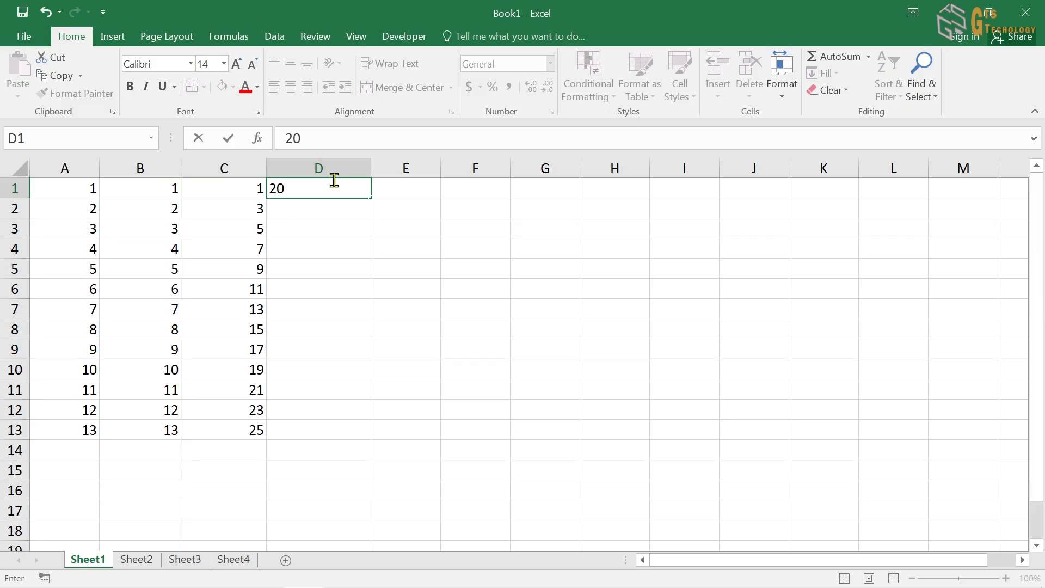
text(17)
key(Return)
Enter 2018 in cell D2 and extend the years in D1:D2 down to D13 with AutoFill, ending at 2029
click(341, 189)
click(352, 206)
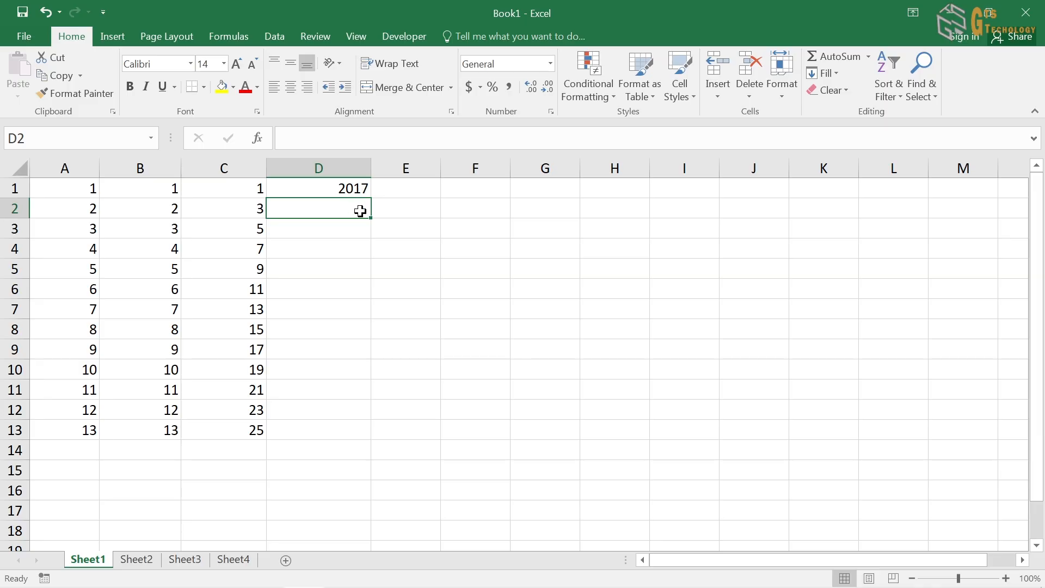
text(2)
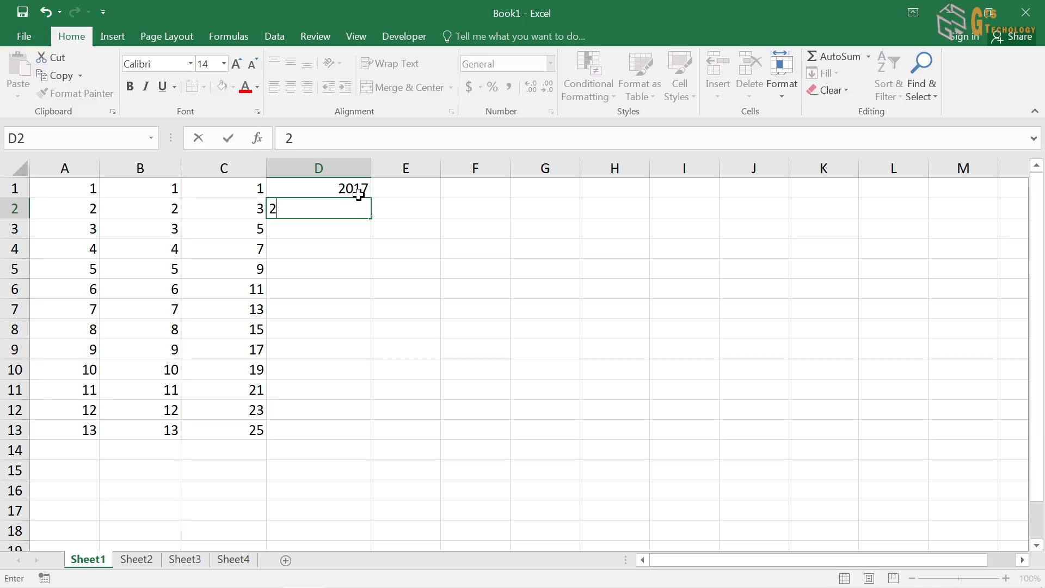
text(018)
click(352, 188)
key(Down)
drag(359, 184, 370, 436)
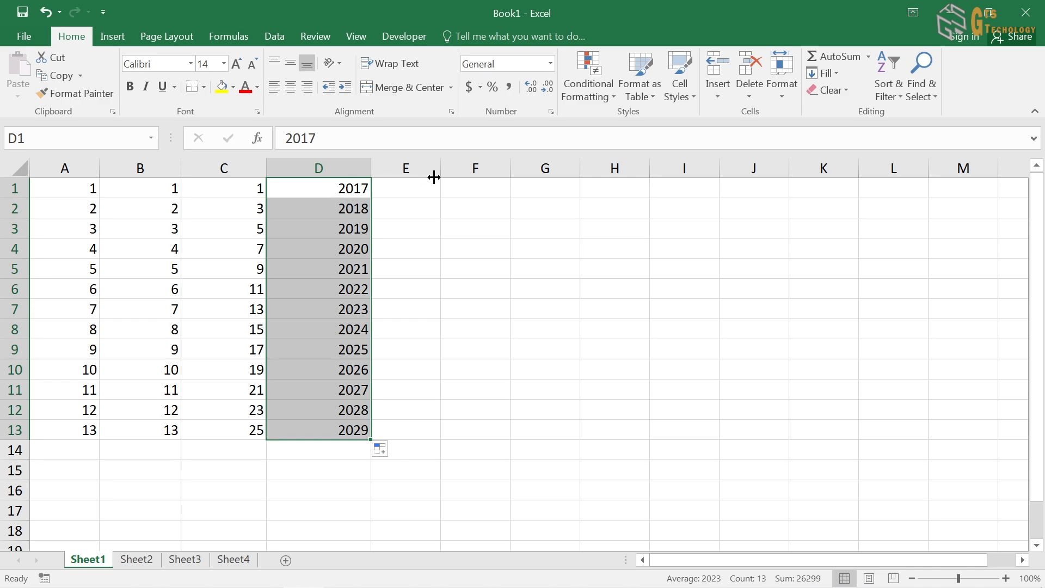
Widen column E and enter Monday in cell E1
drag(442, 167, 477, 167)
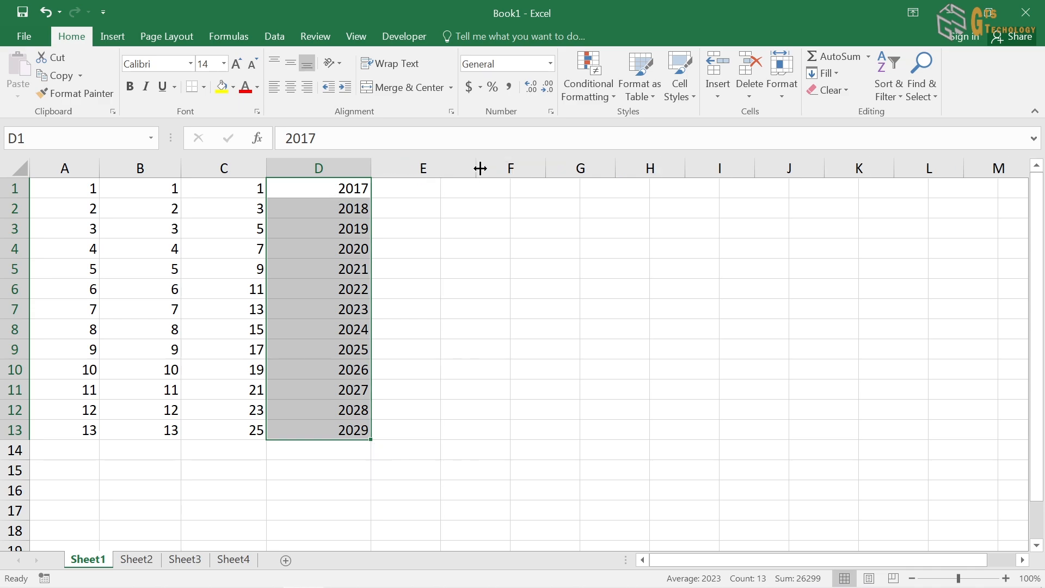
click(430, 188)
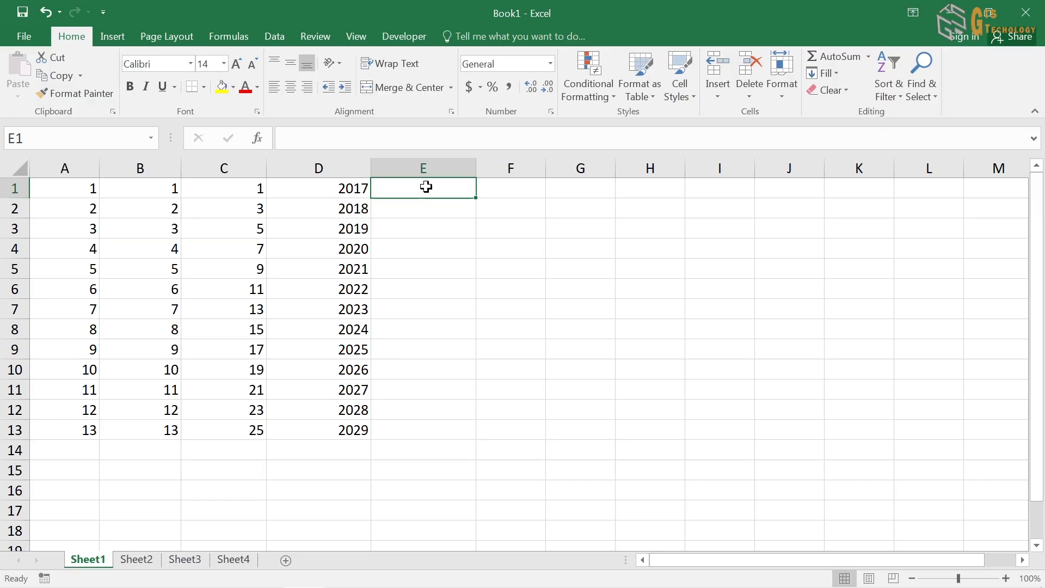
text(Monday)
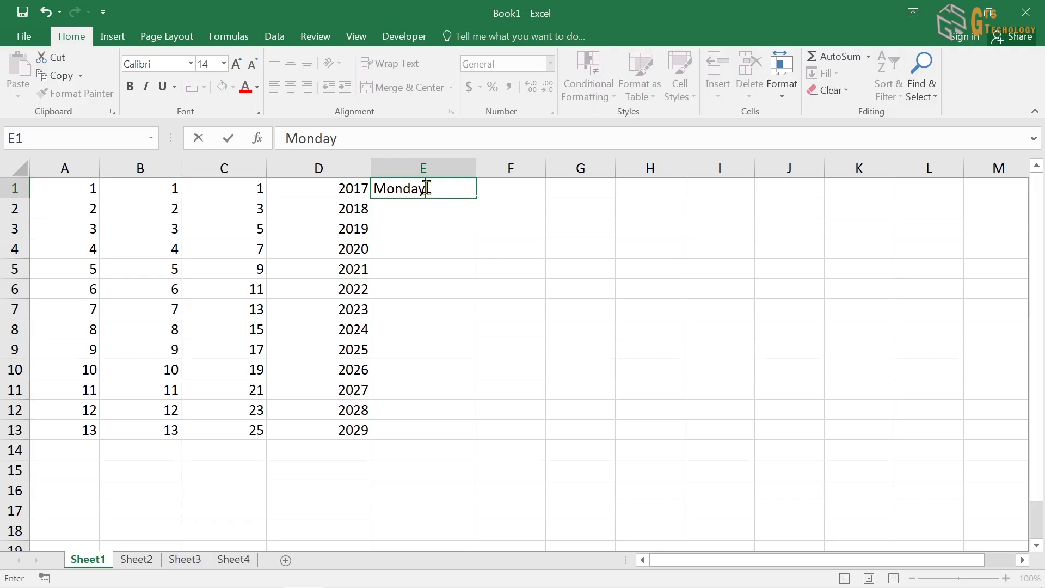
key(Return)
Fill the weekday series from Monday in E1 down to E7 with AutoFill, ending at Sunday
click(468, 190)
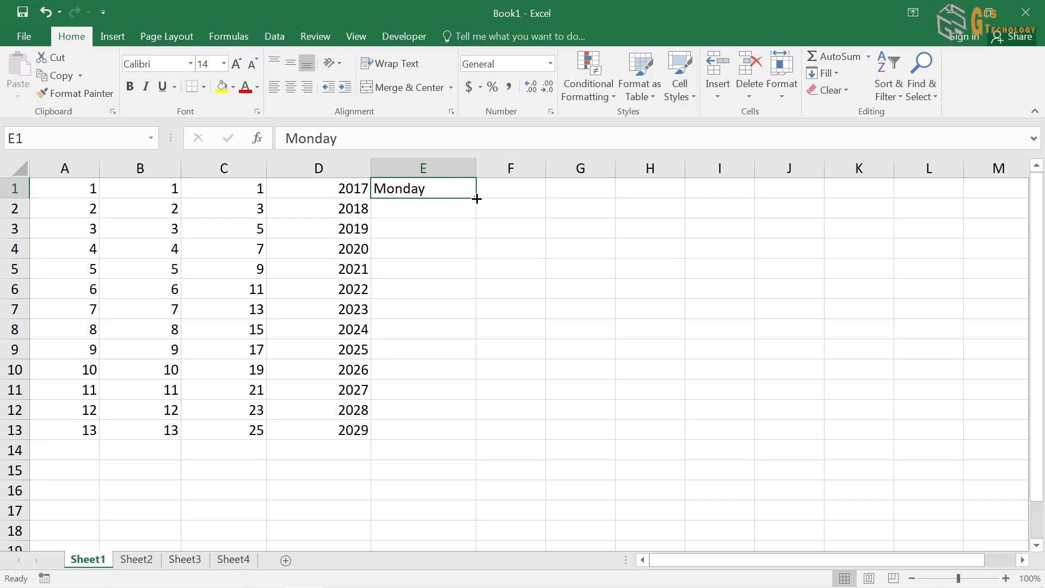
drag(476, 198, 478, 320)
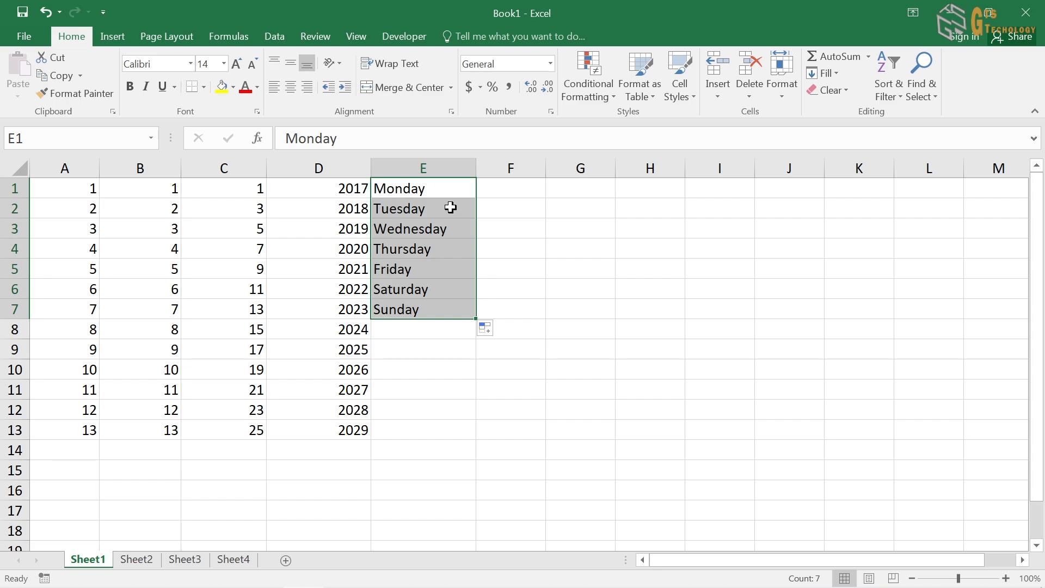
click(457, 188)
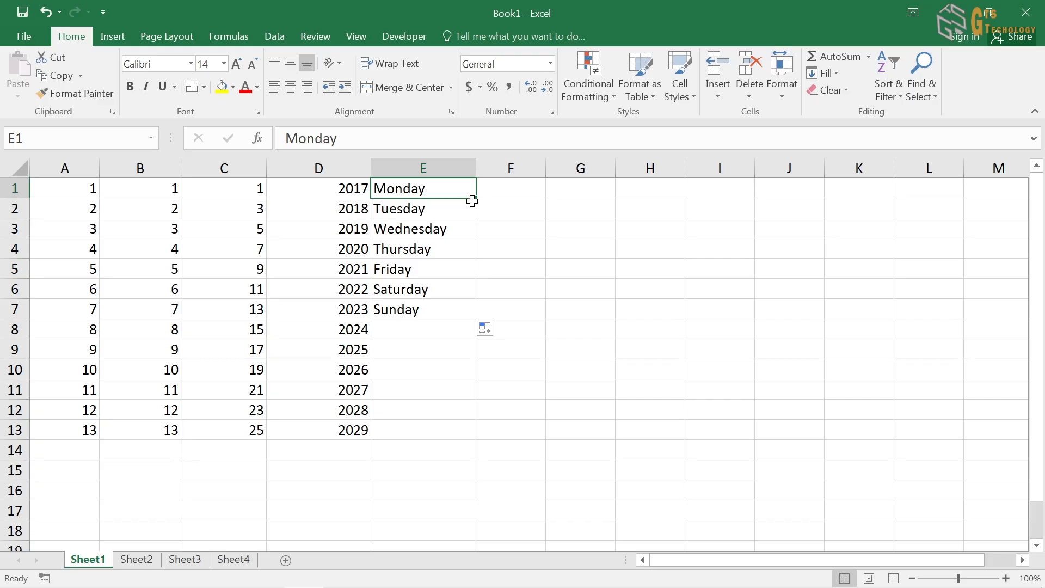
drag(441, 186, 447, 311)
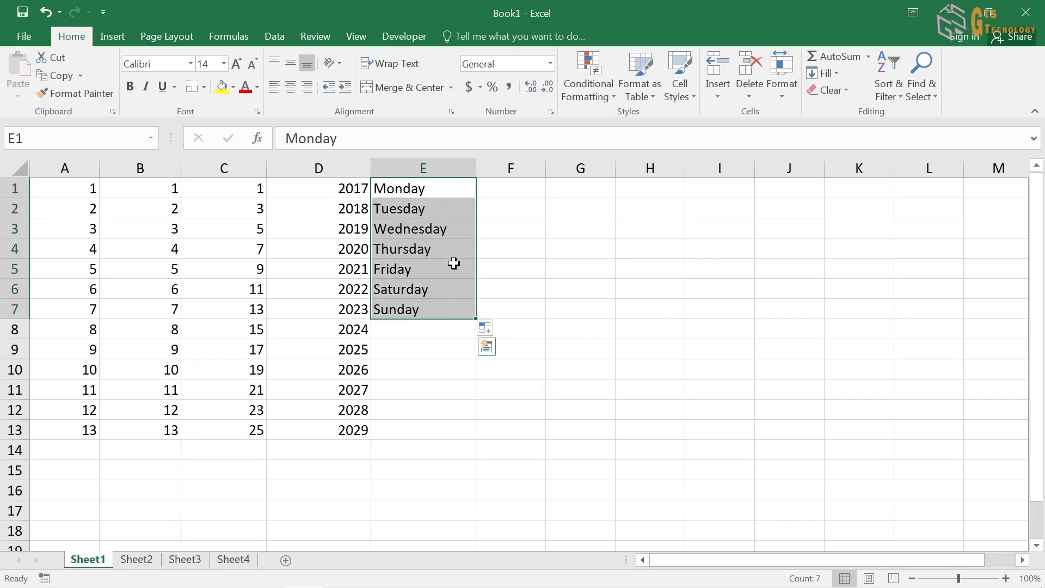
Fill the weekdays from Monday in E1 across to Friday in I1, and clear cells F1:I1 again
click(451, 188)
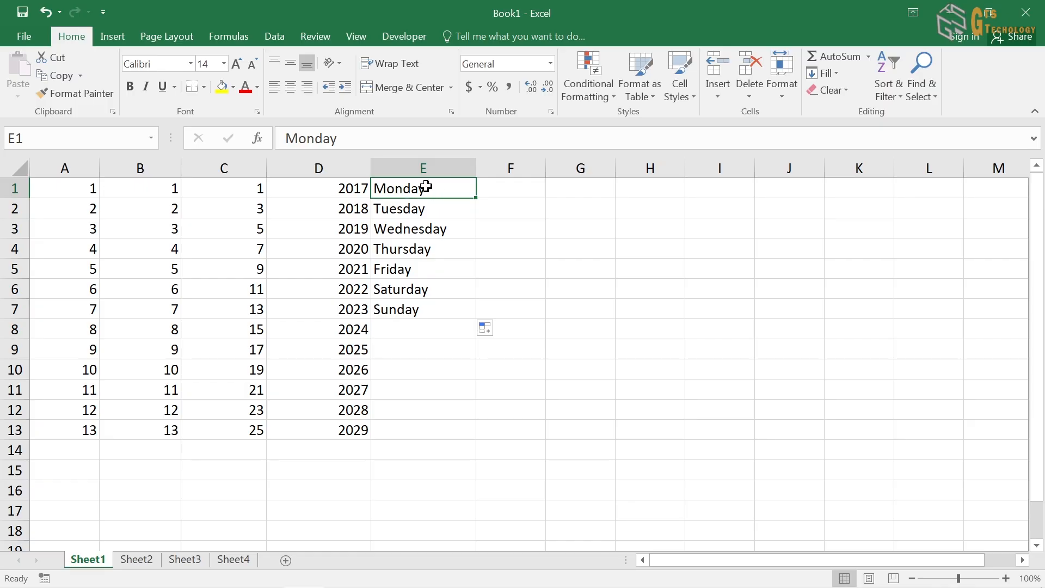
drag(474, 195, 724, 189)
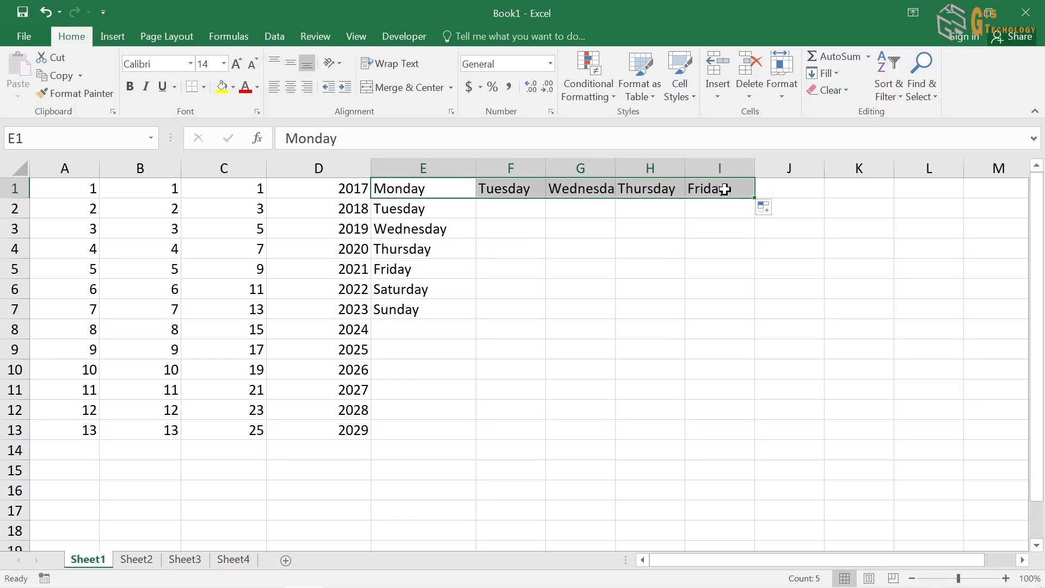
key(Delete)
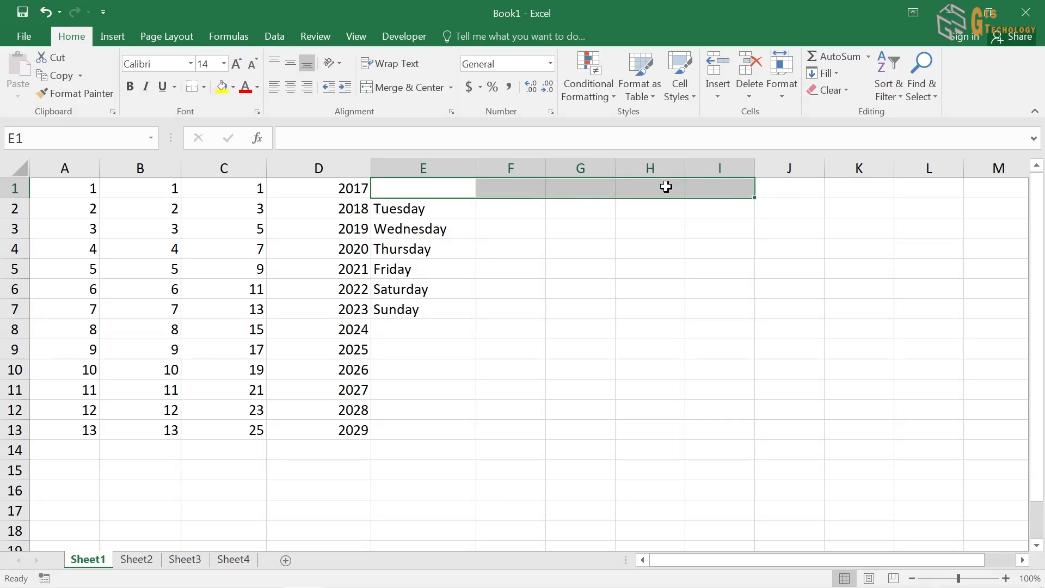
key(ctrl+z)
click(462, 189)
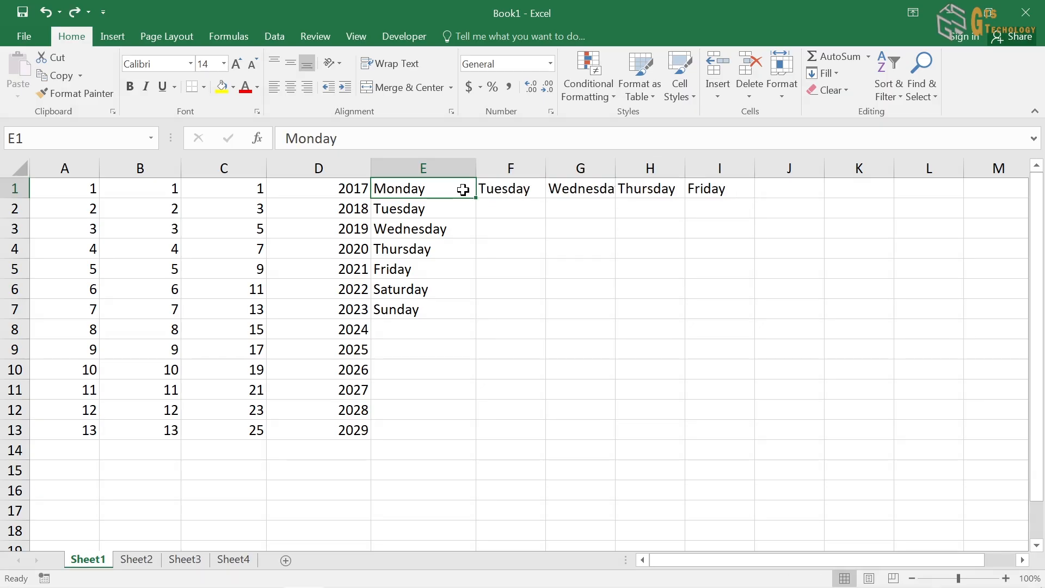
drag(530, 188, 716, 181)
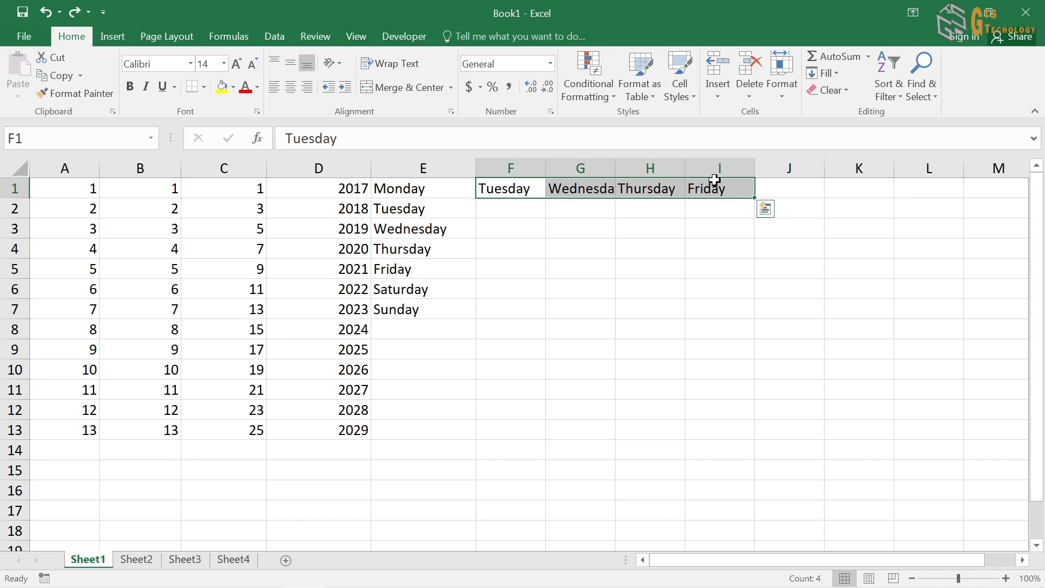
key(Delete)
click(491, 202)
Fill the weekdays from Wednesday in E3 across to H3 with AutoFill, ending at Saturday
click(435, 201)
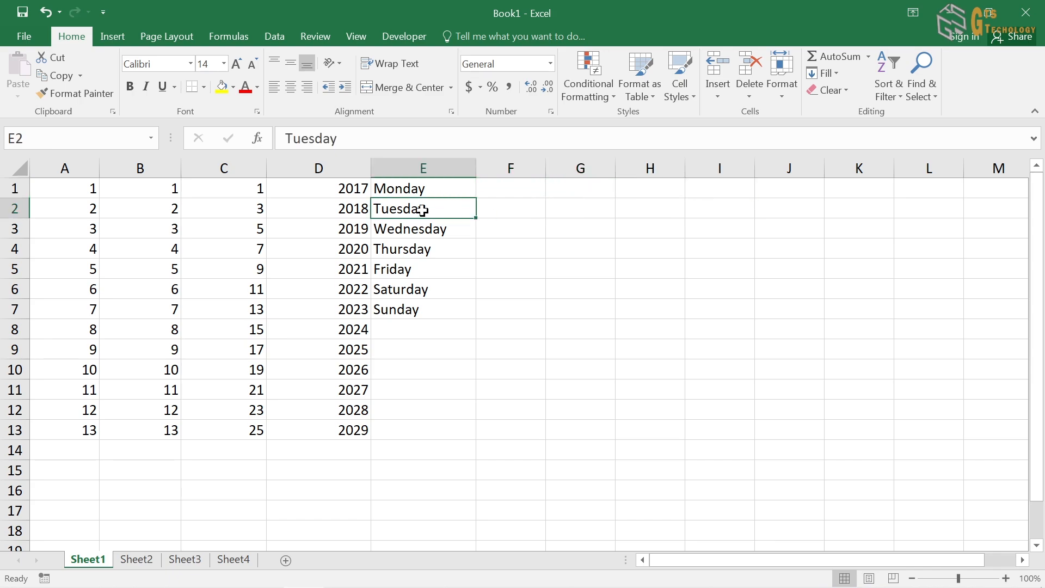
click(431, 227)
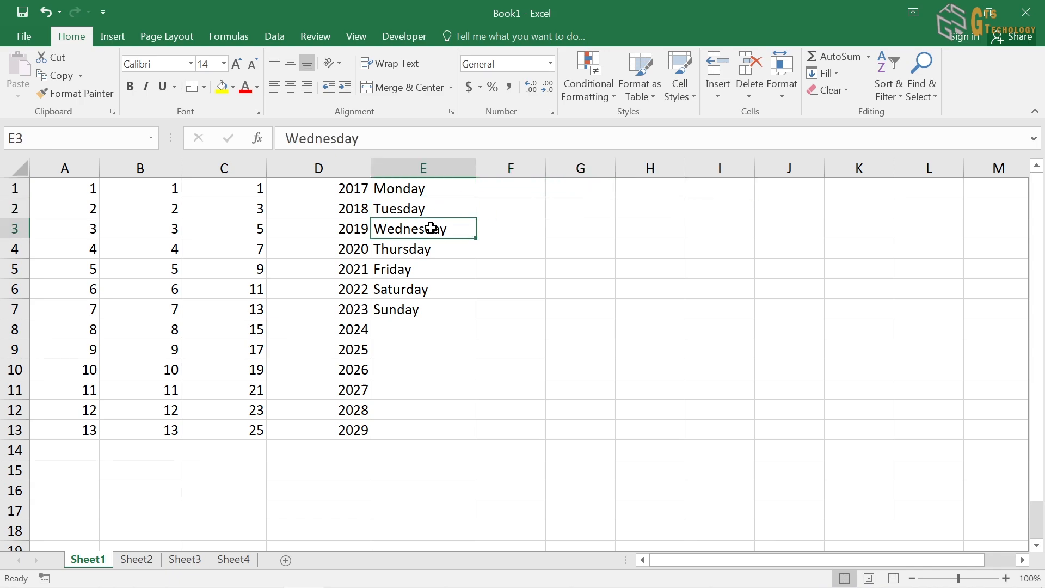
drag(478, 241, 663, 234)
click(508, 226)
drag(431, 229, 571, 229)
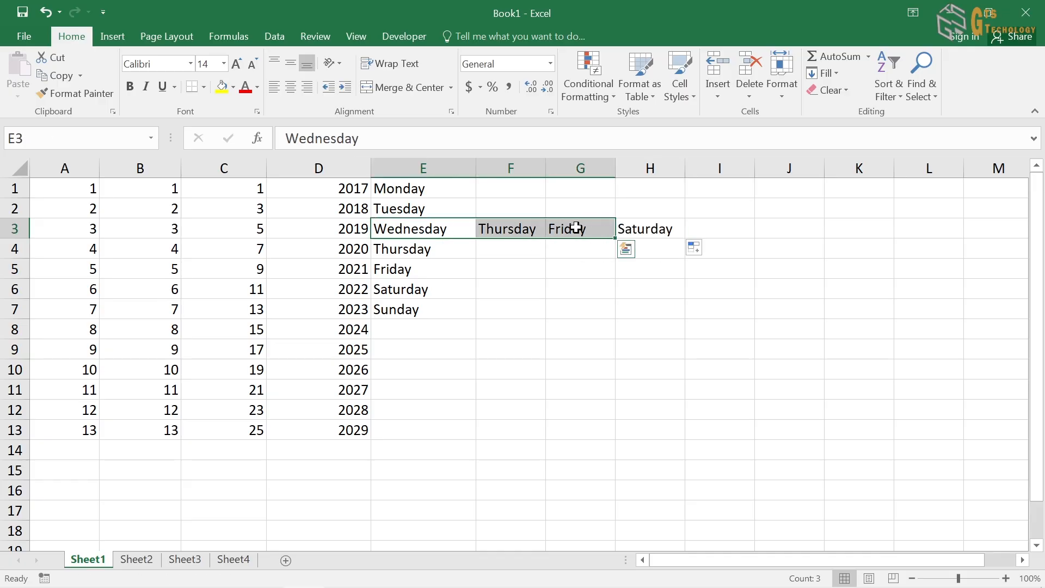
Fill the weekdays from Friday in E5 across to Sunday in G5, and clear cells F2:I6
click(423, 271)
drag(477, 280, 648, 271)
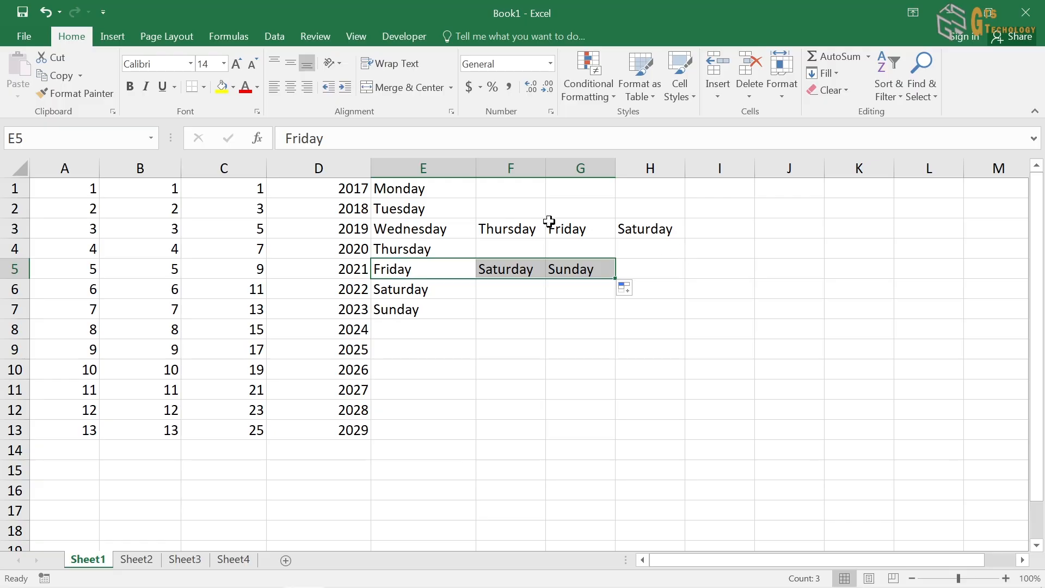
drag(506, 210, 695, 299)
key(Delete)
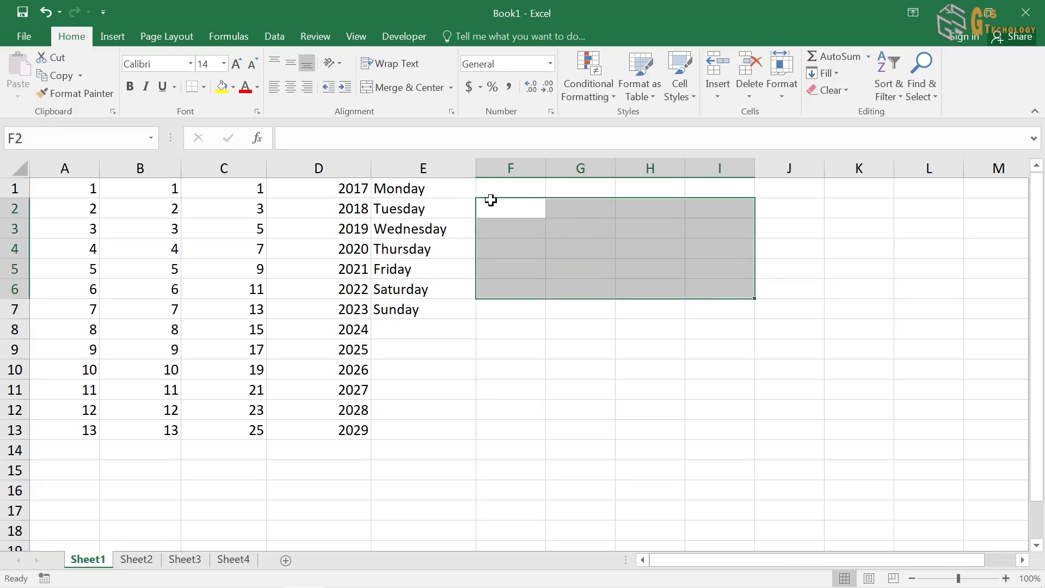
Widen column F slightly and enter January in cell F1
drag(542, 174, 567, 170)
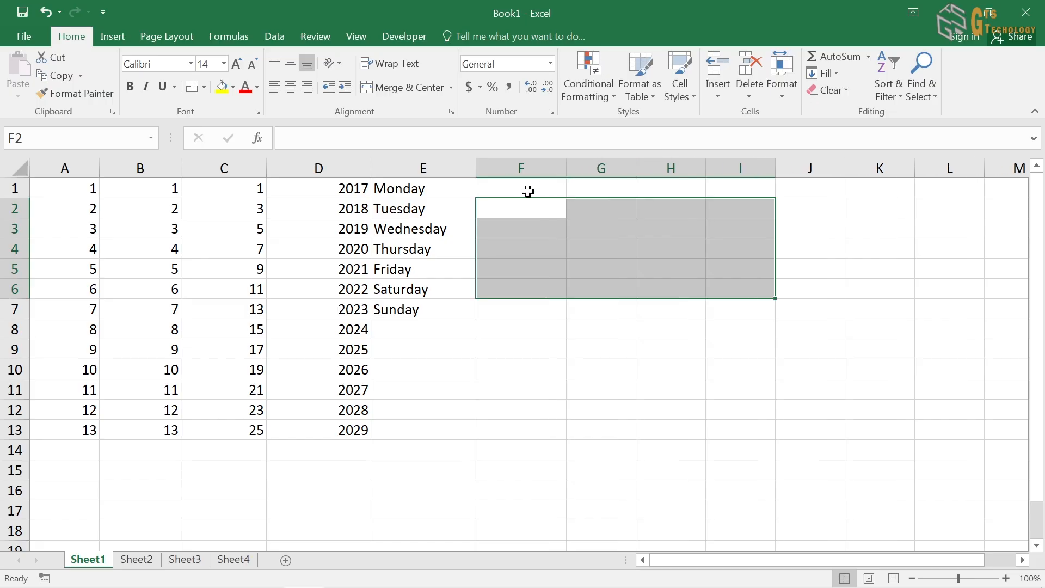
double_click(528, 189)
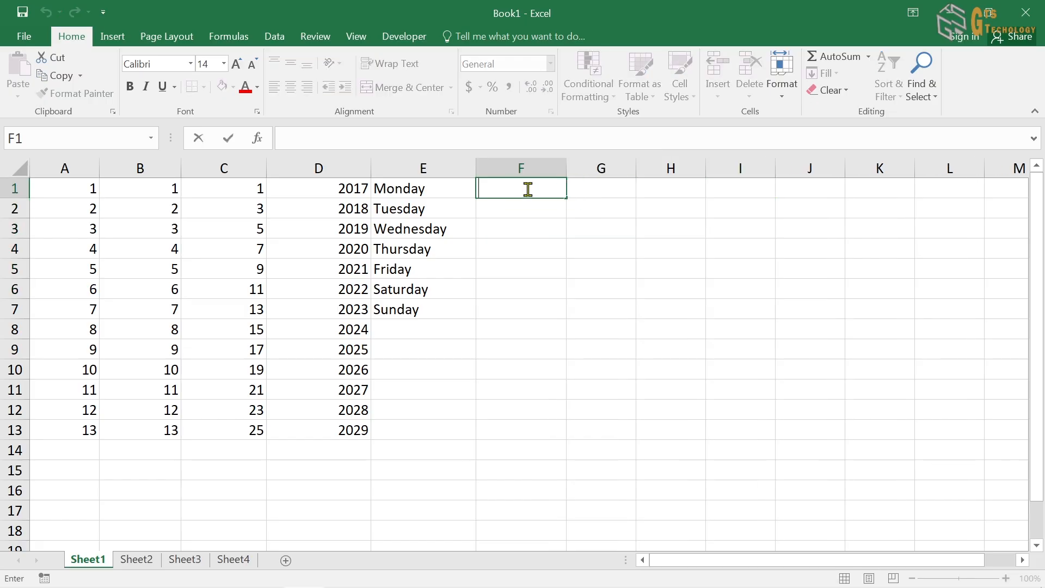
text(January)
click(518, 199)
key(Return)
Fill the month series from January in F1 down to F13 with AutoFill, and delete the repeated January in F13
click(542, 192)
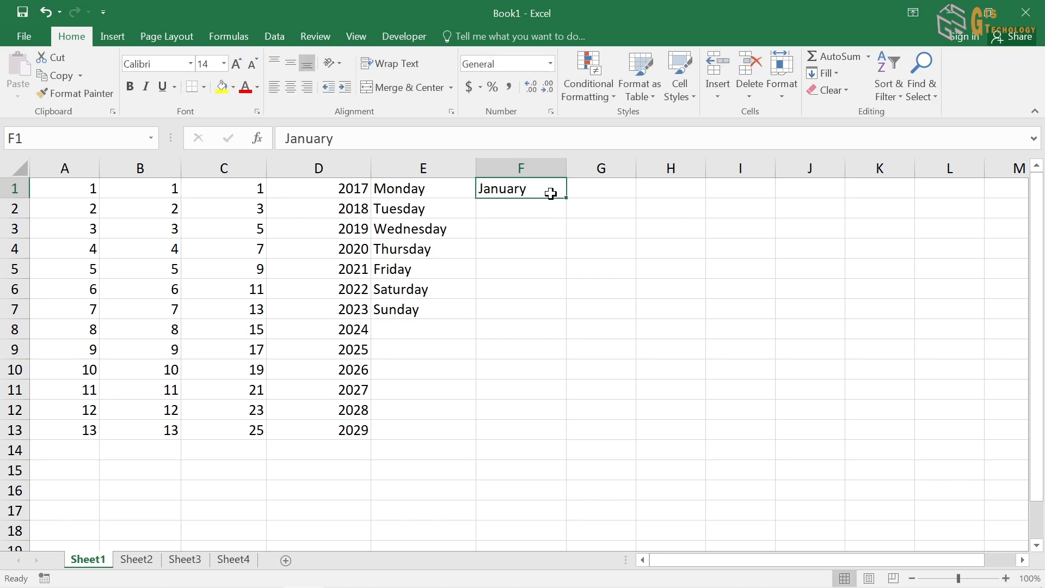
drag(568, 198, 568, 434)
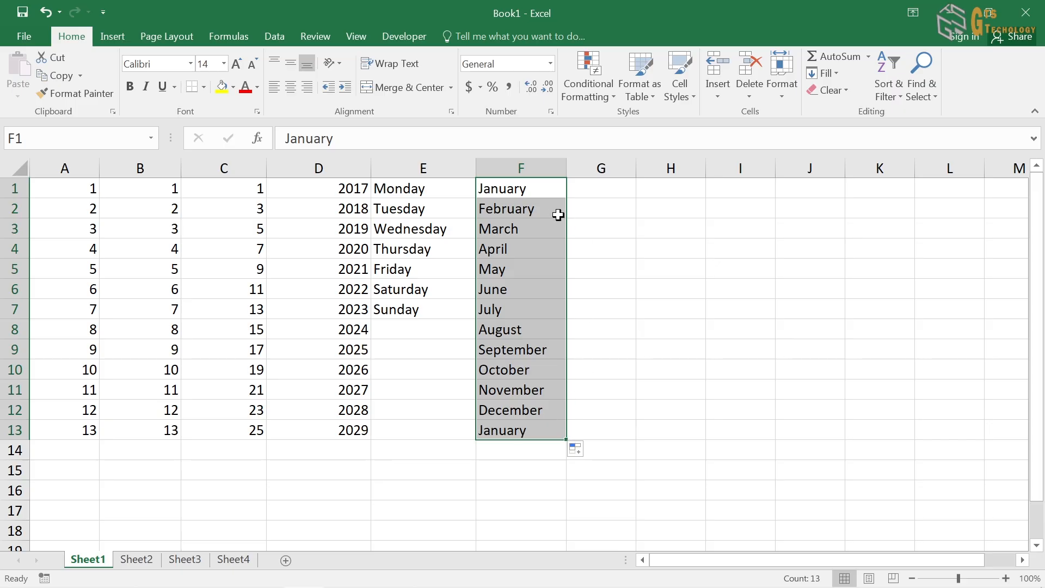
click(530, 431)
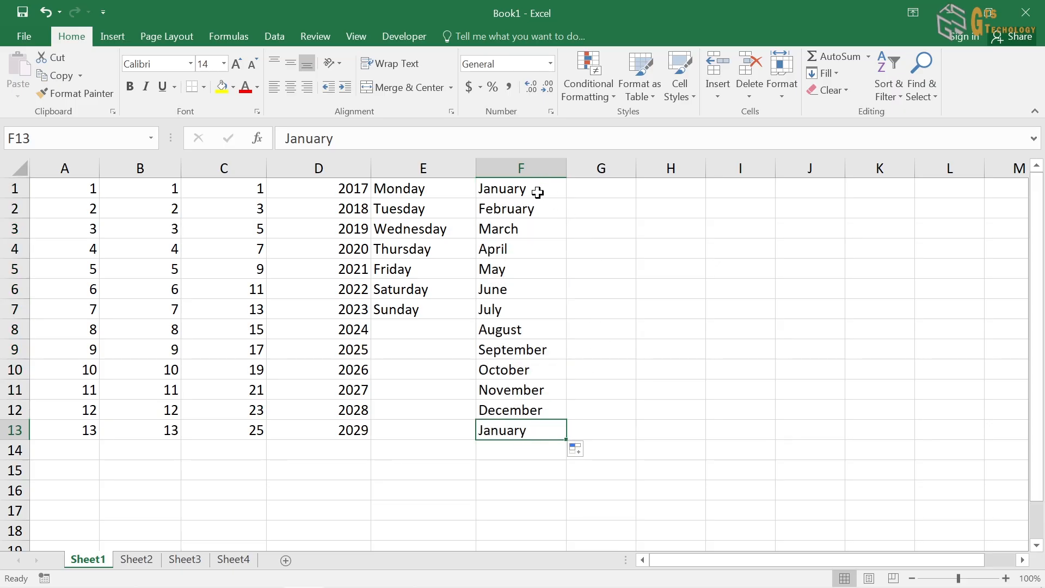
drag(540, 187, 554, 406)
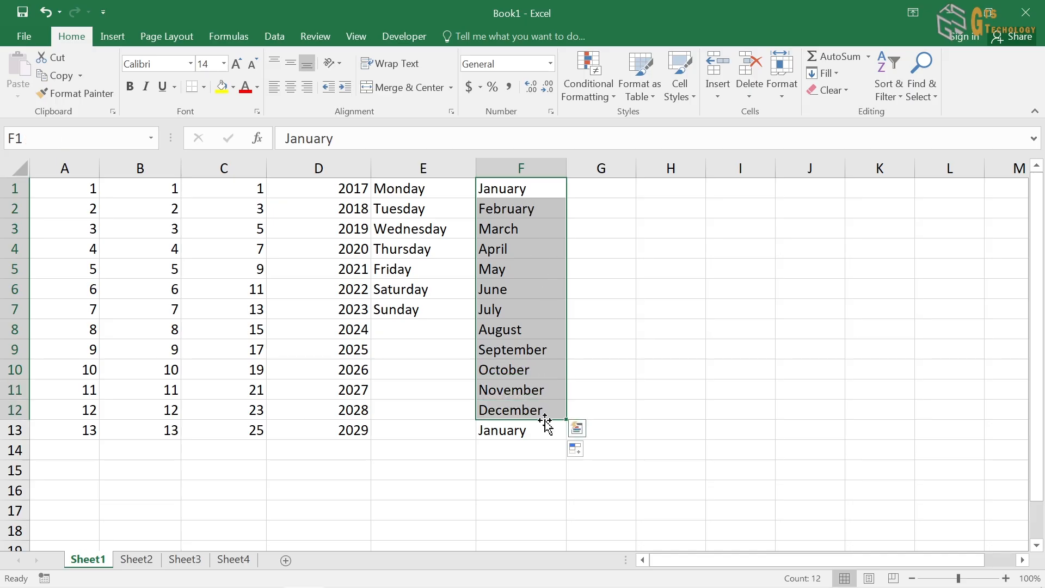
click(532, 435)
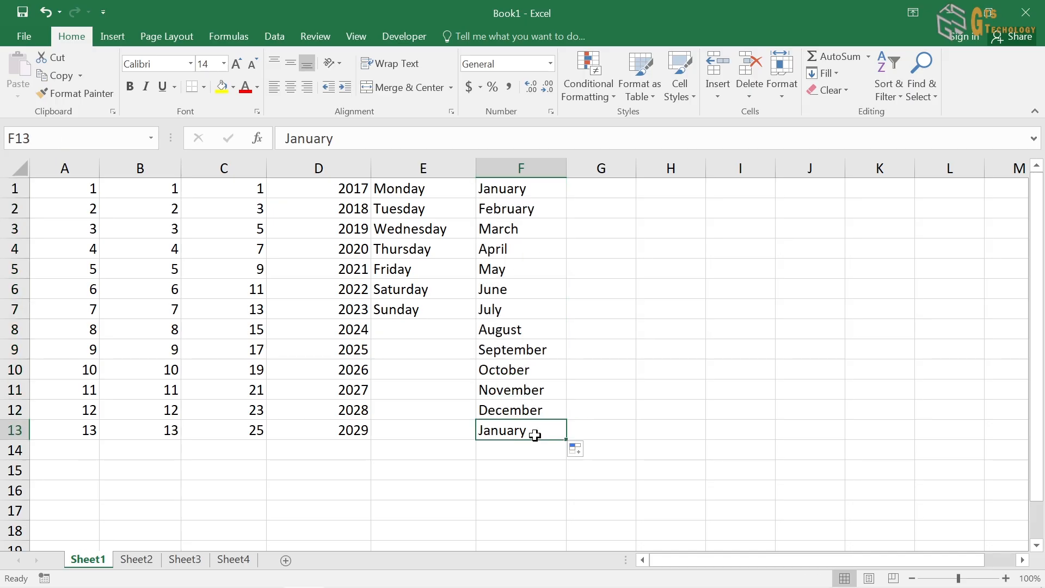
key(Delete)
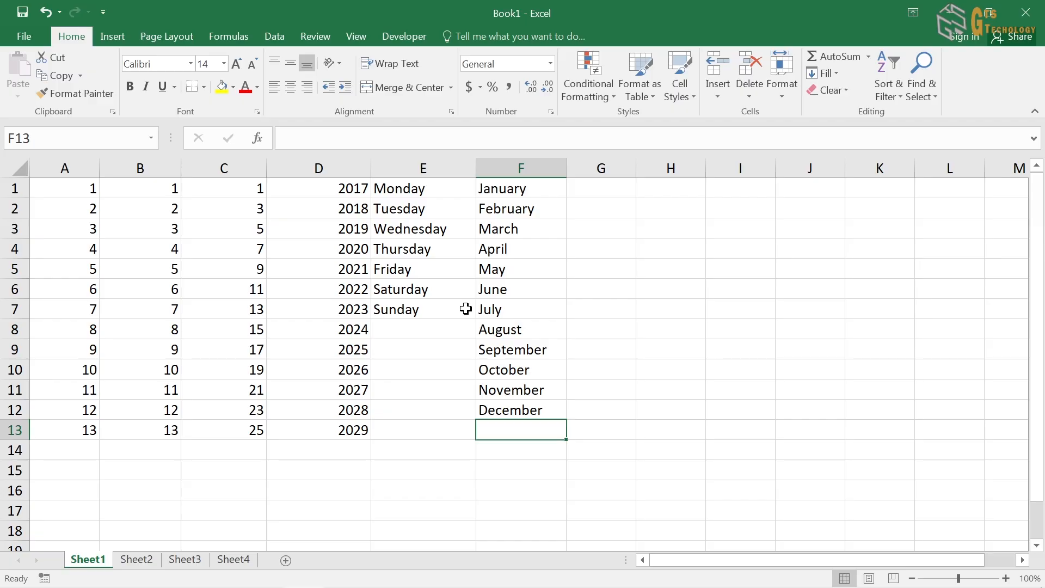
Widen column G to make room for another series and select cell G1
click(597, 215)
drag(636, 168, 657, 168)
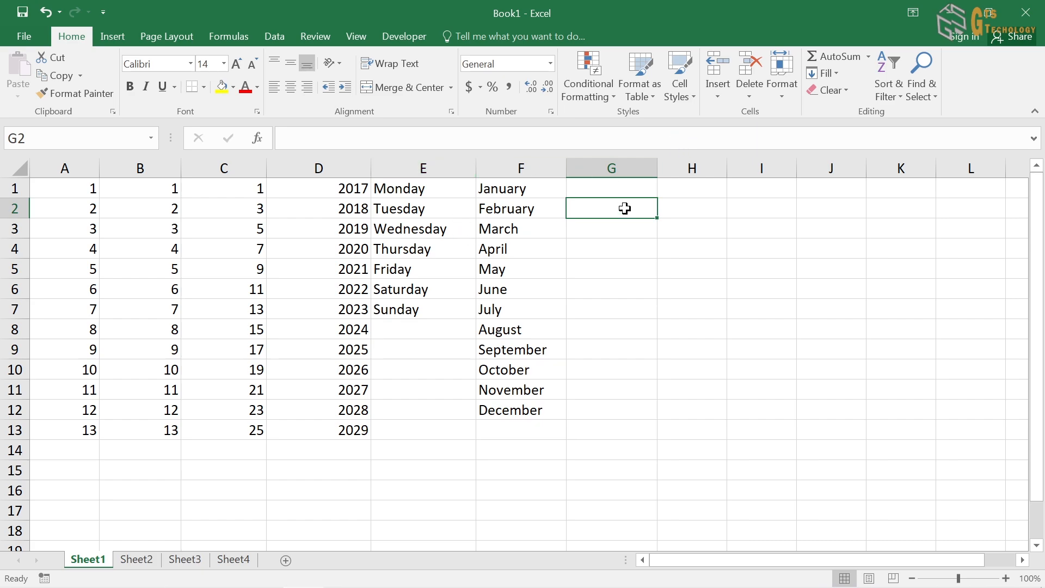
drag(657, 168, 668, 168)
click(642, 186)
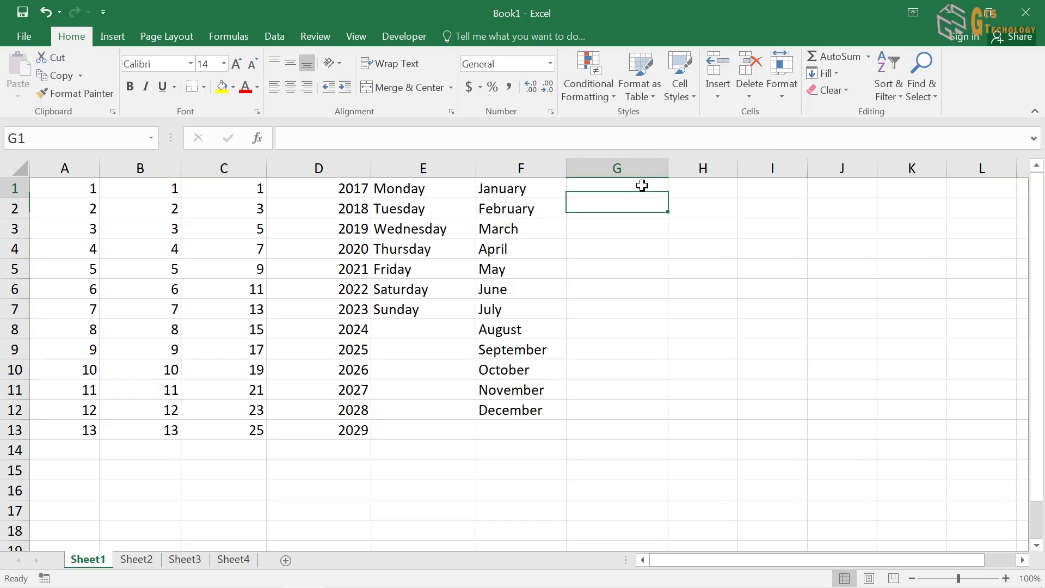
click(841, 77)
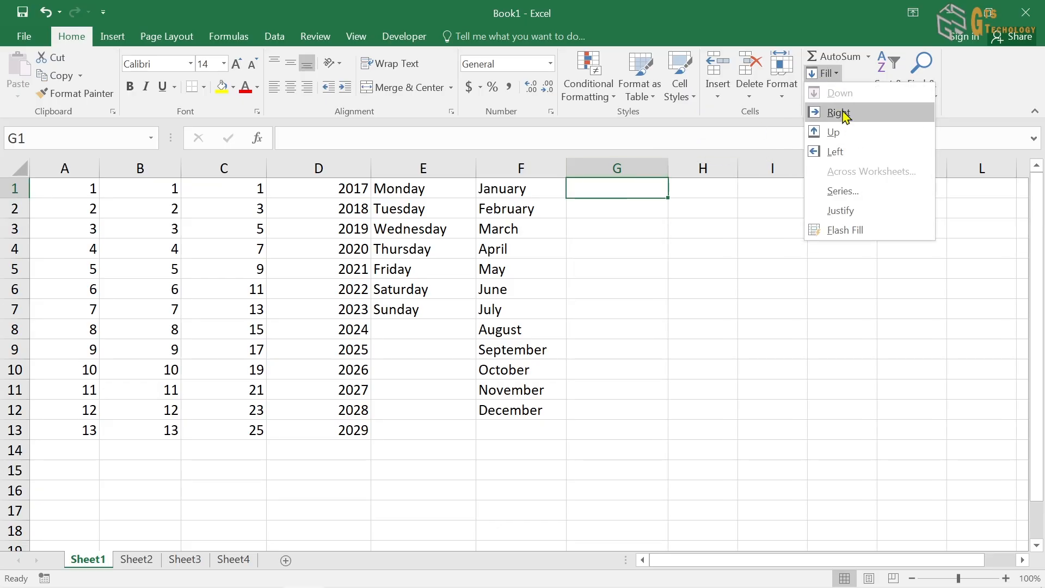
click(653, 199)
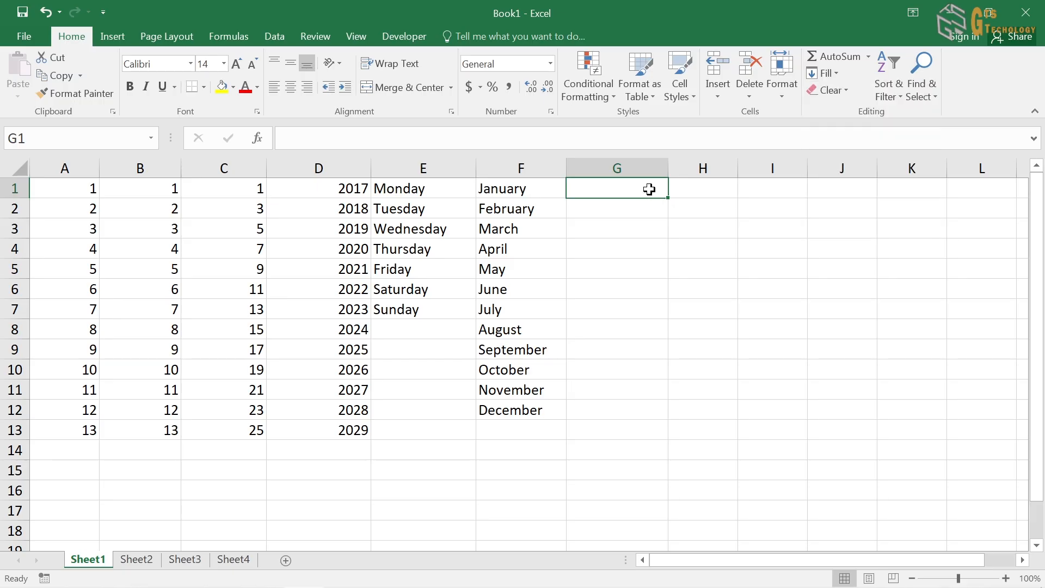
drag(648, 184, 655, 412)
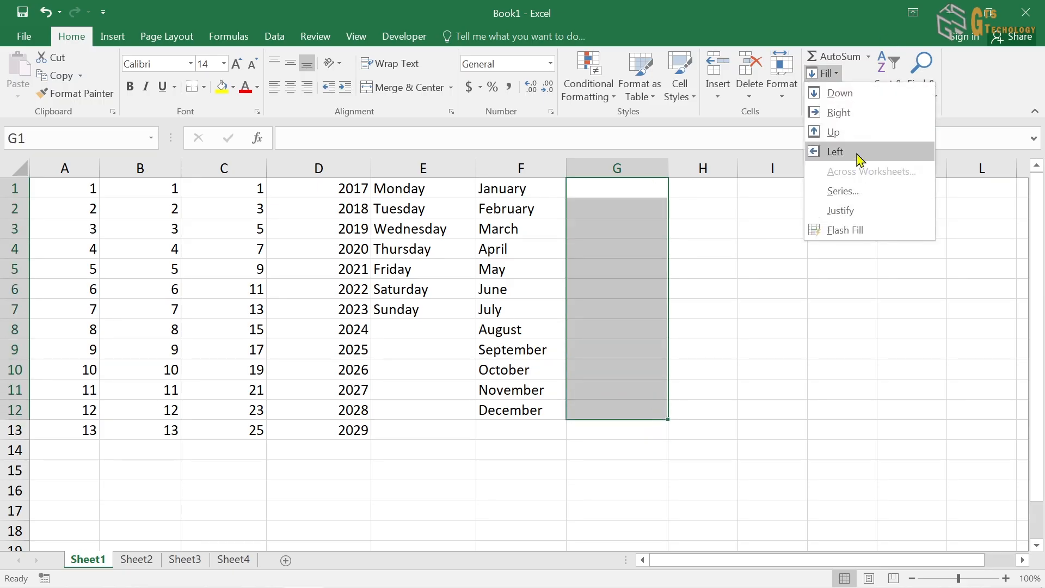
click(870, 193)
drag(606, 252, 810, 151)
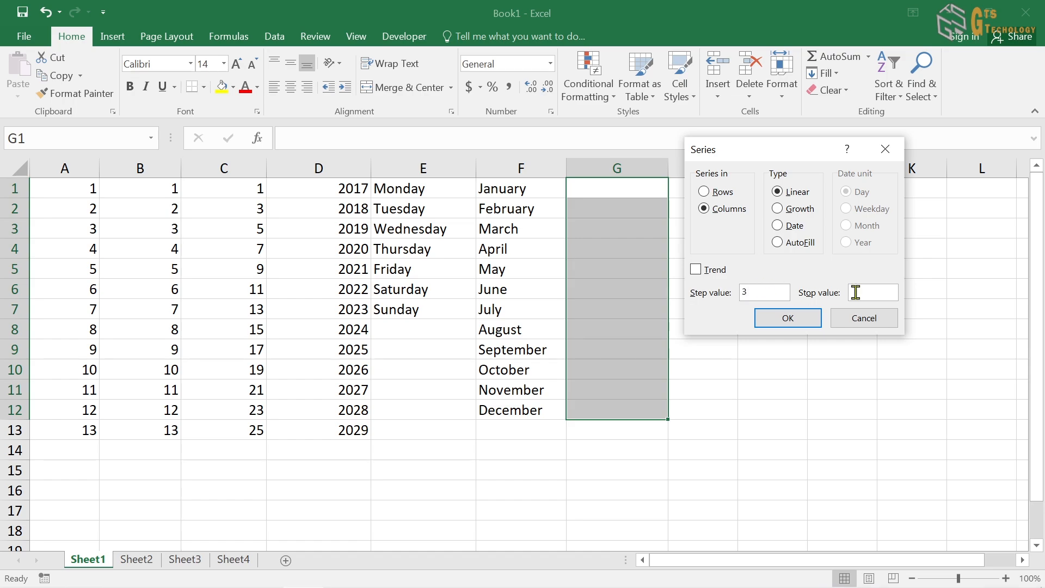
mouse_move(823, 150)
mouse_down()
mouse_move(803, 118)
mouse_move(822, 133)
mouse_up()
click(877, 305)
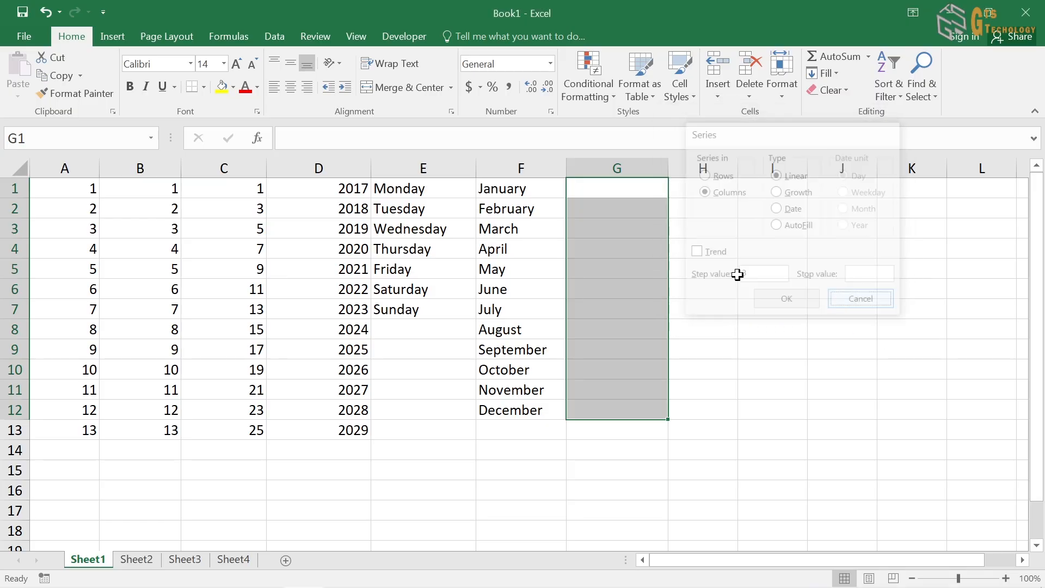
Enter 1 in cell G1 as the starting value of the series
click(616, 189)
text(1)
key(Return)
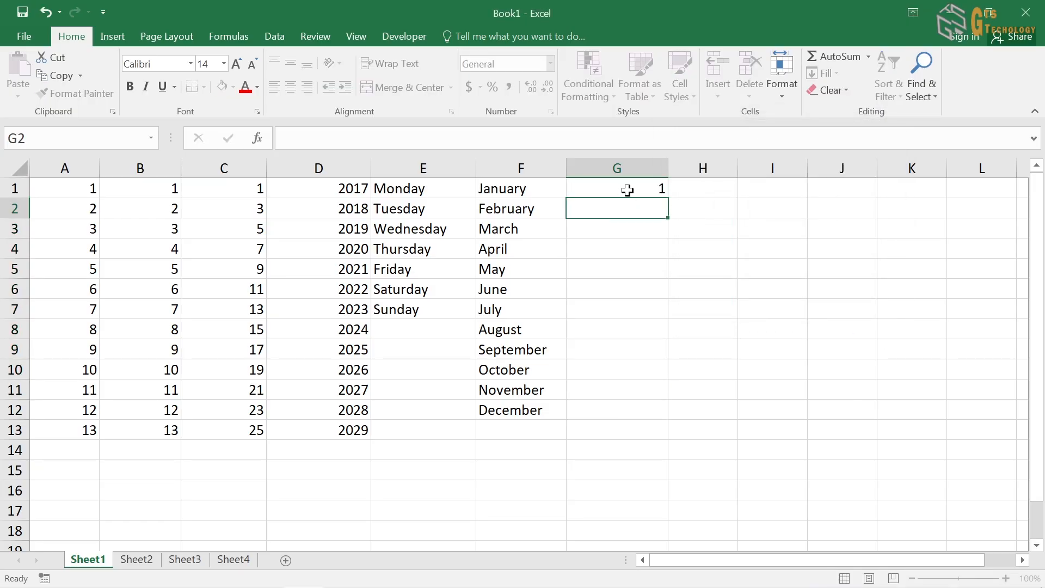
Fill G1:G12 with a linear column series using a step value of 5, and check the first filled cells
click(625, 194)
drag(628, 211, 622, 412)
click(833, 75)
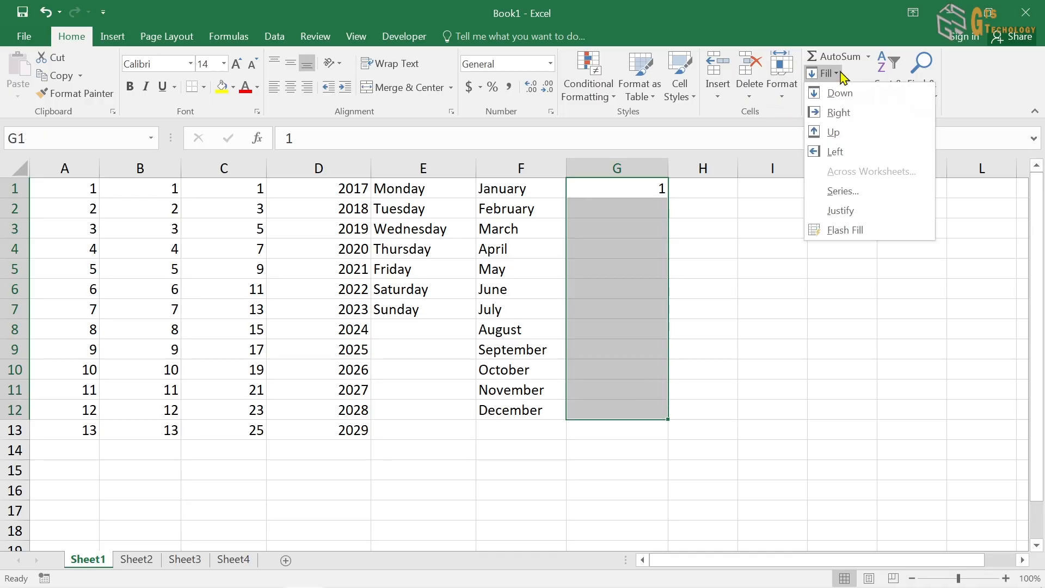
click(863, 203)
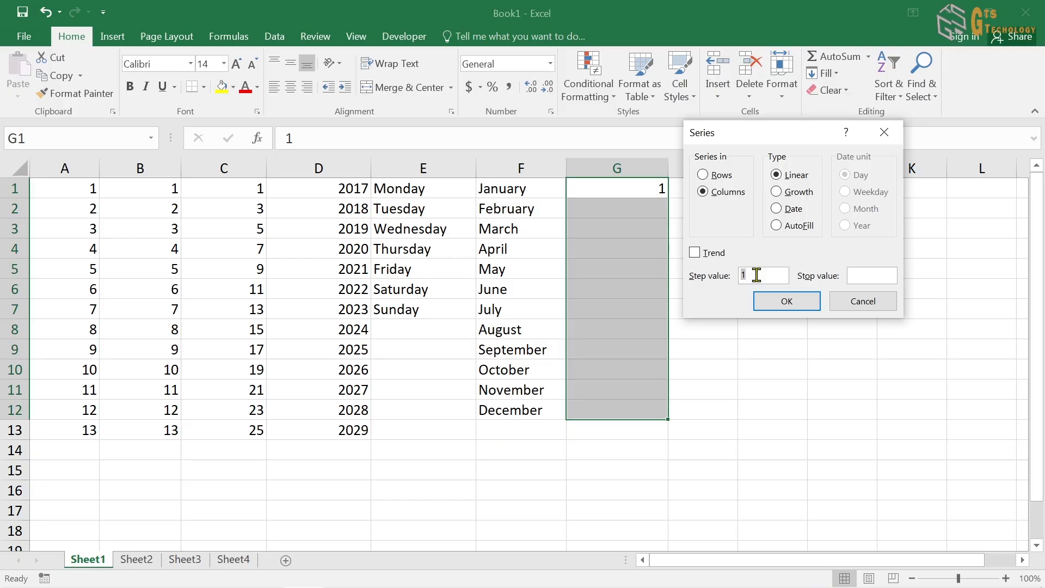
mouse_move(815, 132)
mouse_down()
mouse_move(822, 163)
mouse_move(801, 159)
mouse_move(809, 143)
mouse_up()
text(5)
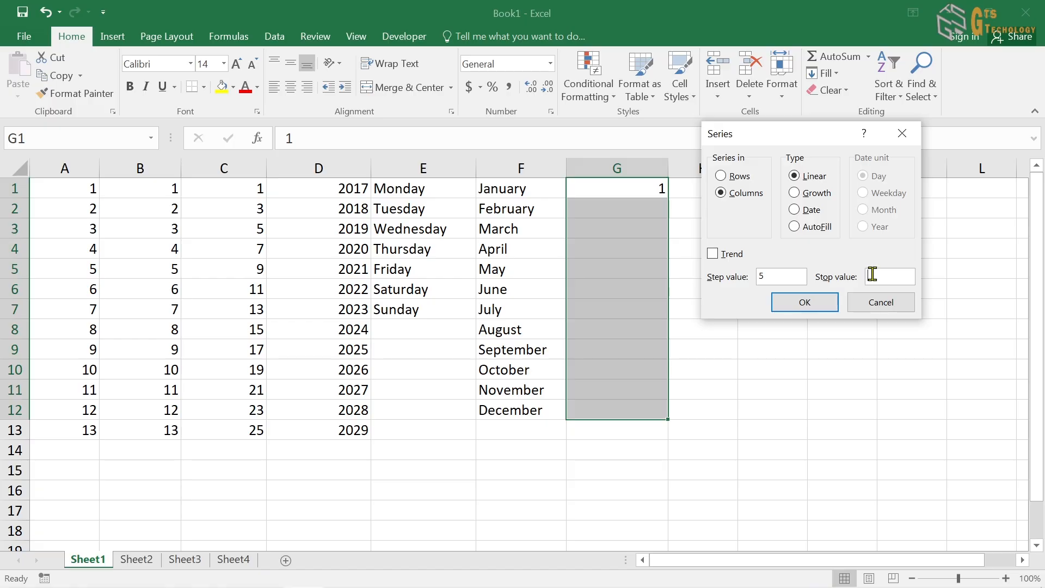
mouse_move(835, 130)
mouse_down()
mouse_move(830, 97)
mouse_move(823, 139)
mouse_up()
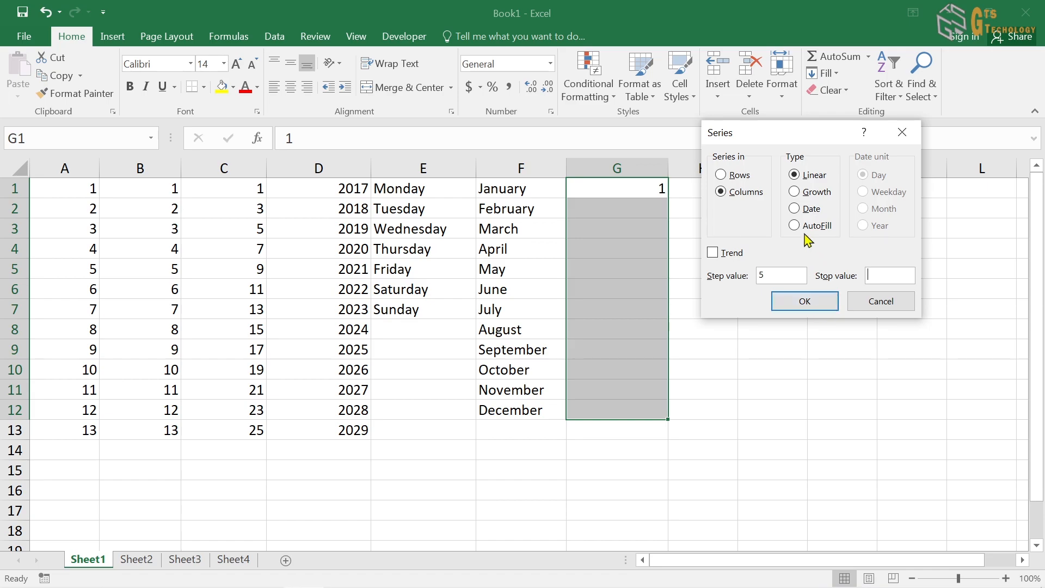
click(805, 302)
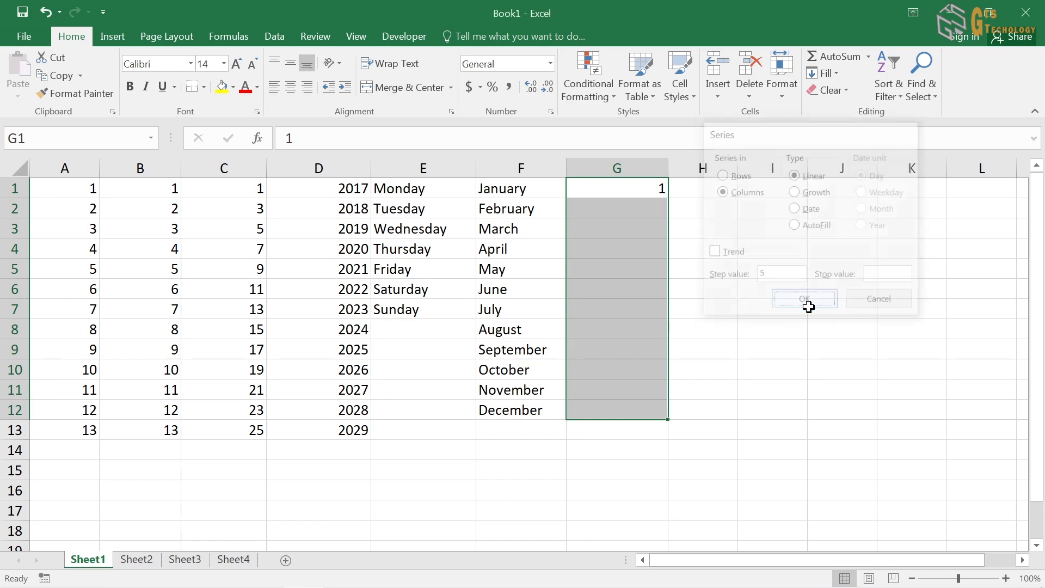
click(651, 194)
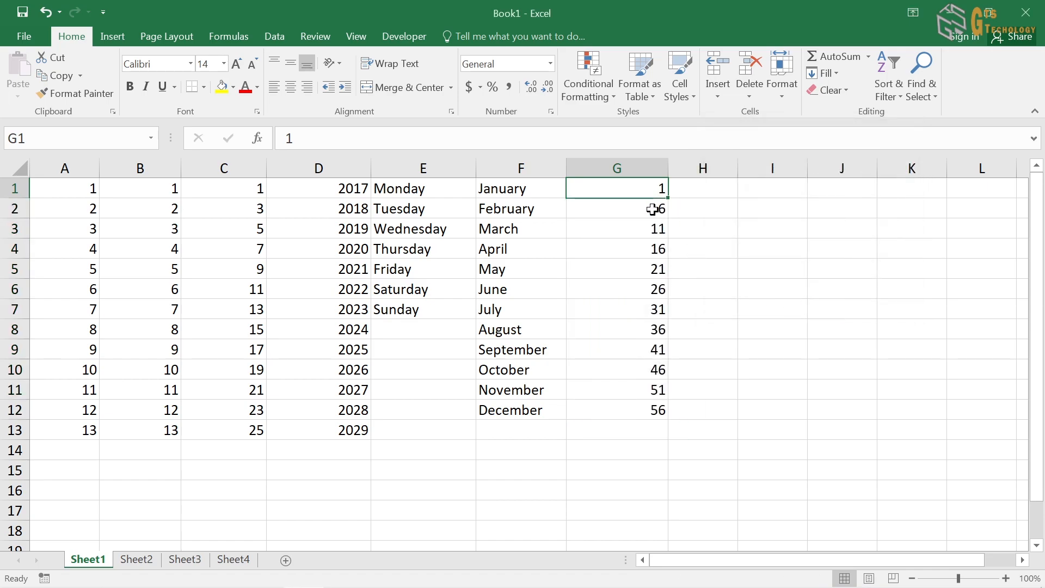
click(663, 214)
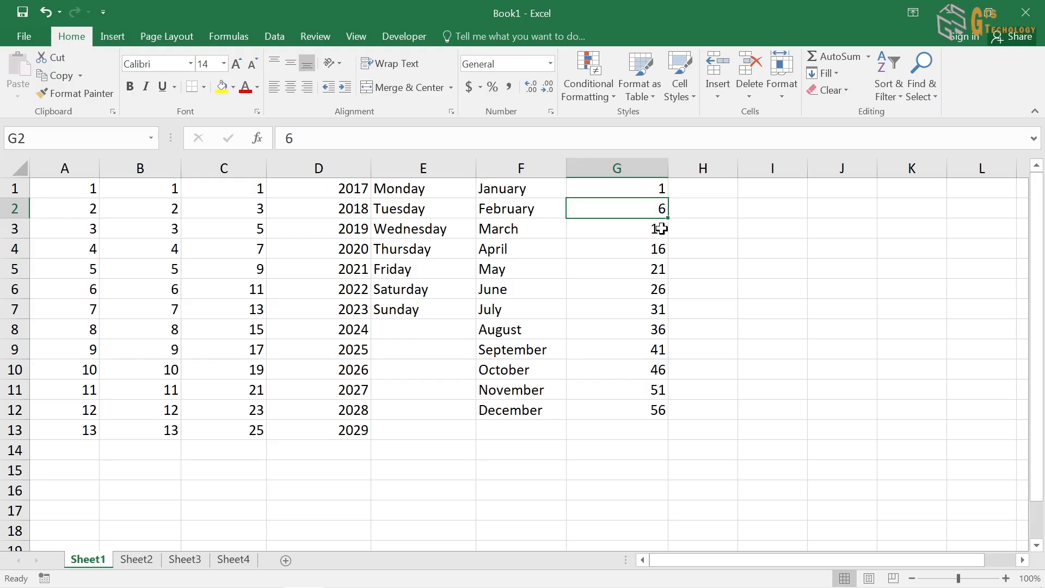
click(661, 229)
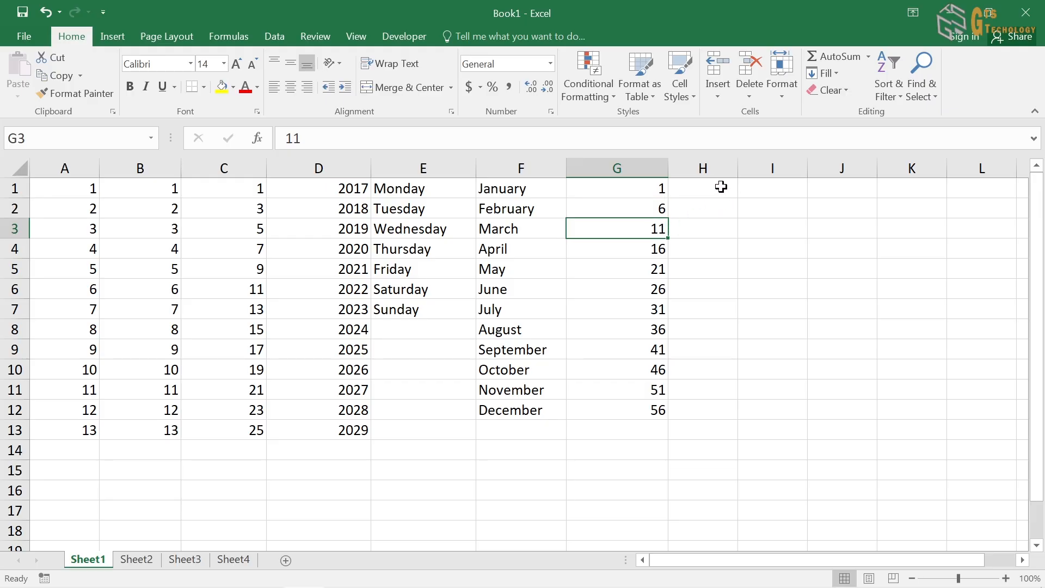
Widen column H slightly and enter 7 in cell H1
drag(738, 171, 757, 172)
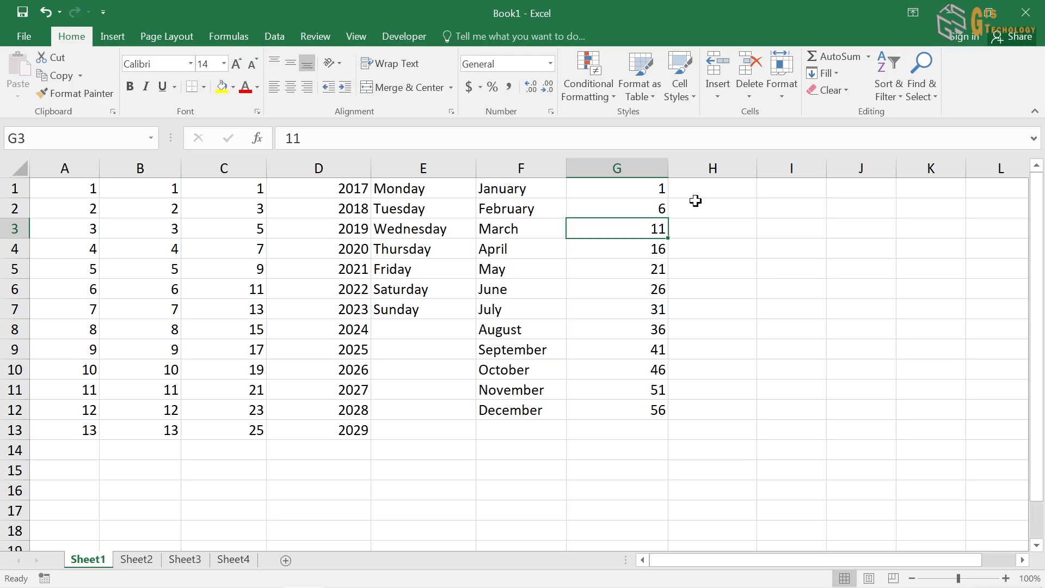
click(726, 187)
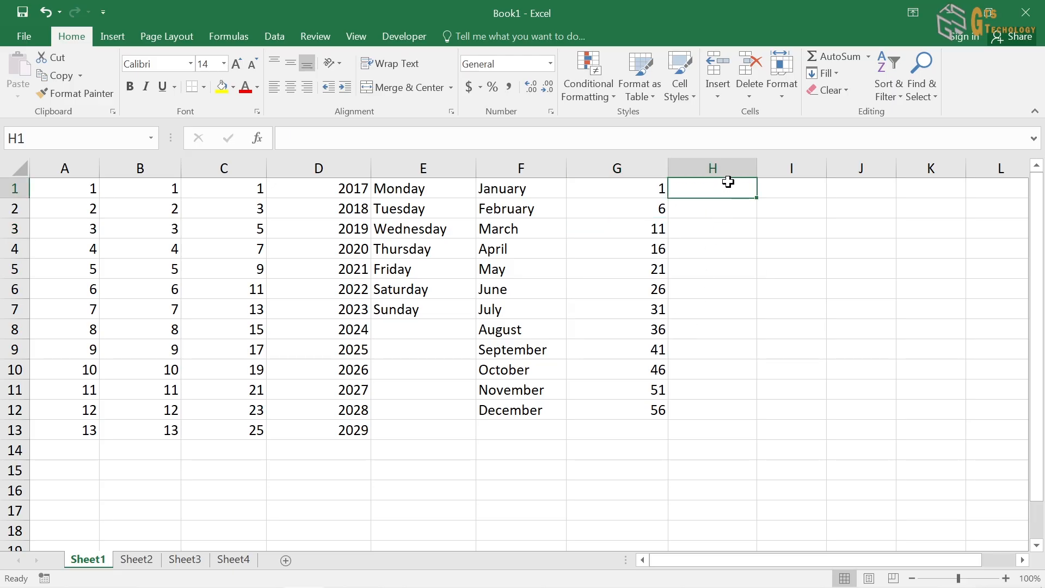
text(7)
key(Return)
Fill H1:H12 with a linear column series starting from 7 with a step value of 9
drag(719, 187, 737, 406)
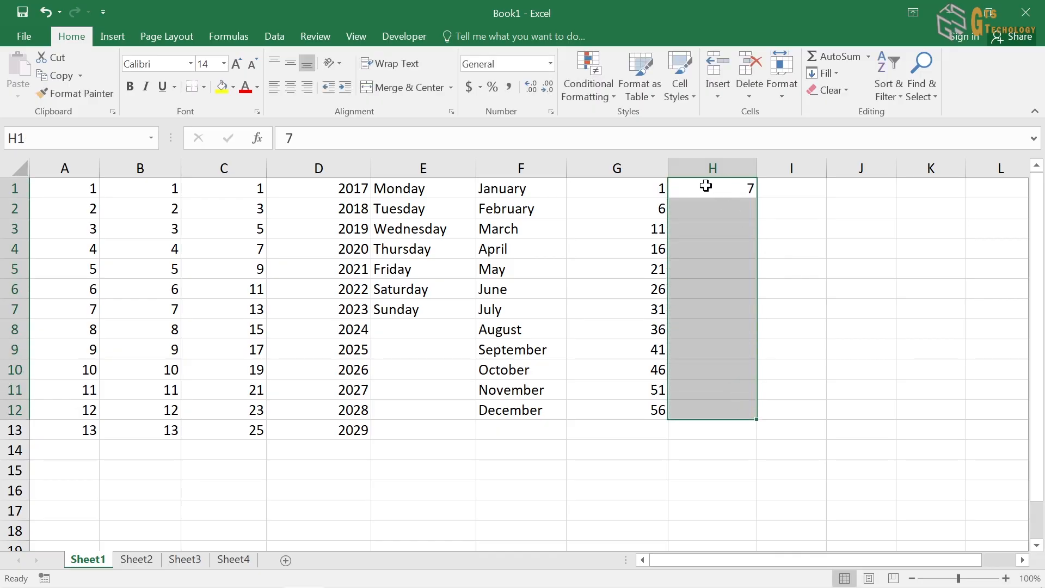
drag(703, 187, 726, 412)
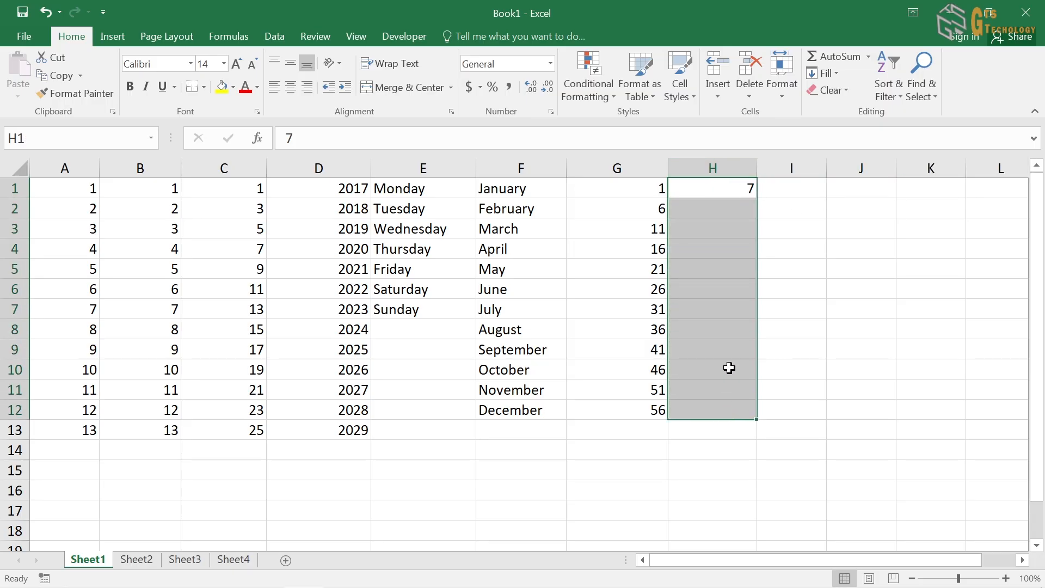
click(825, 73)
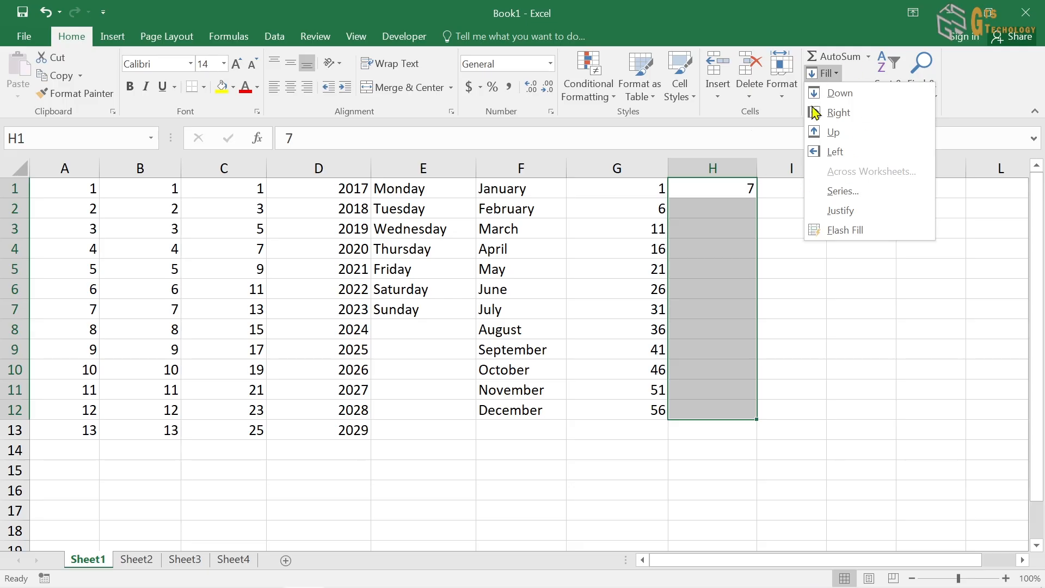
click(858, 197)
drag(793, 132, 481, 203)
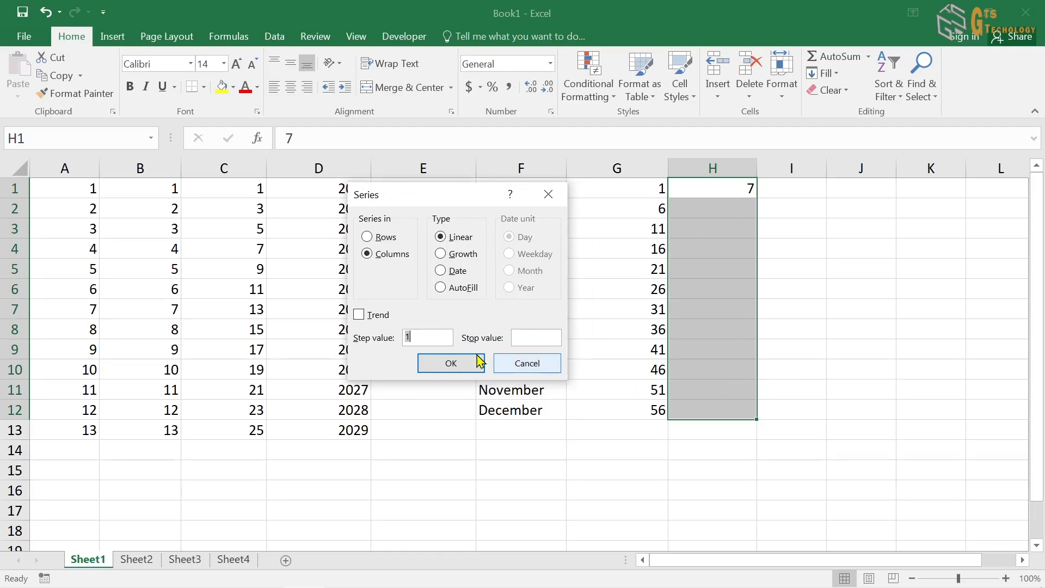
drag(449, 191, 491, 127)
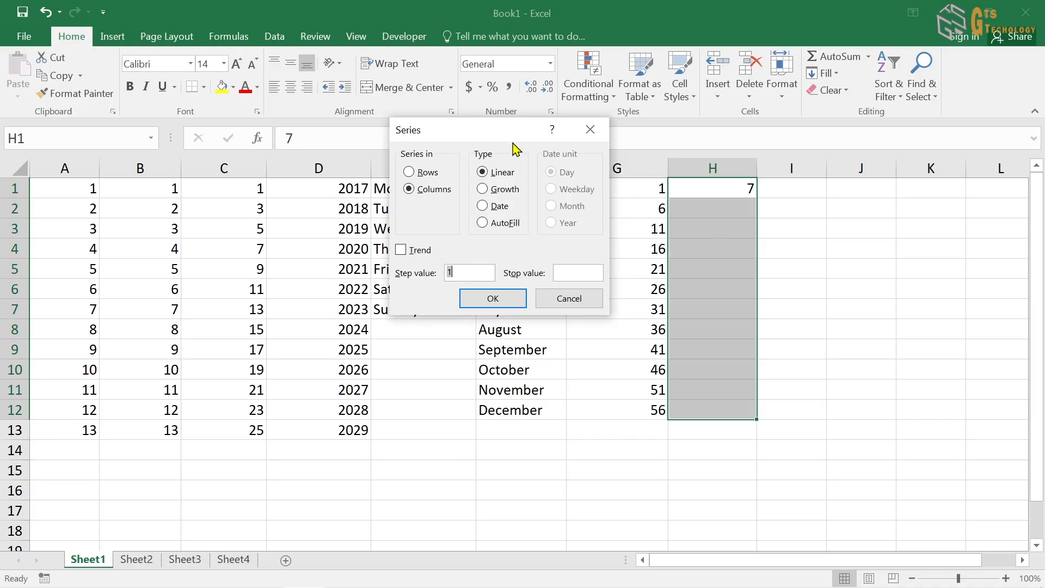
drag(511, 139, 504, 137)
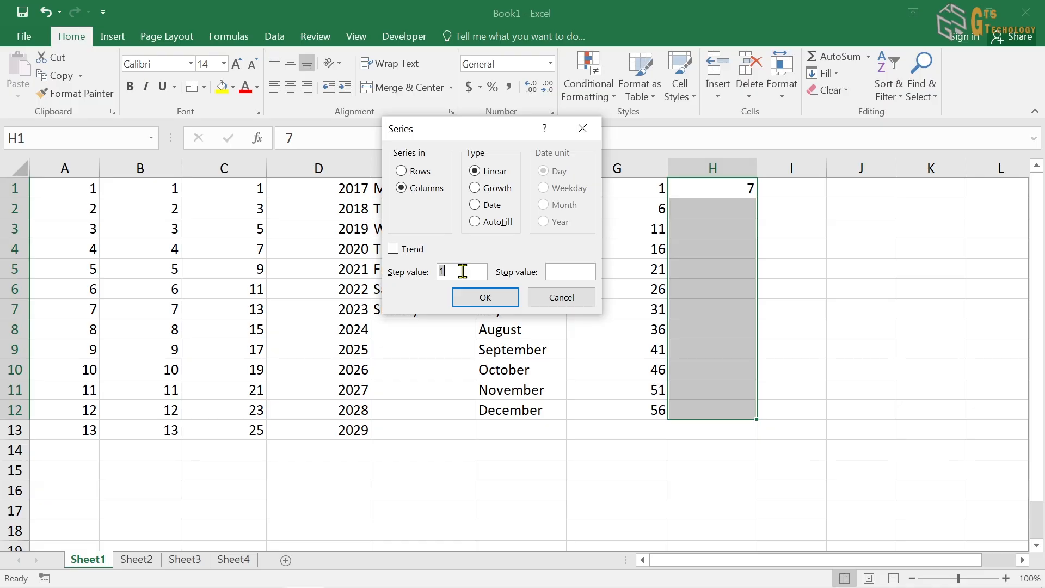
click(496, 297)
Check the first filled cells in column H and undo the series fill
click(732, 193)
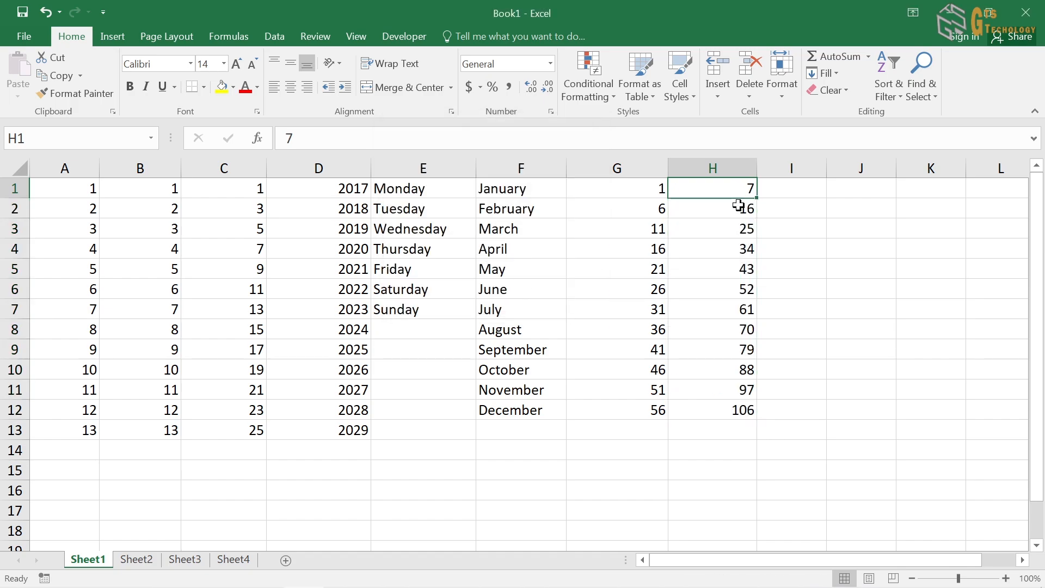
click(732, 221)
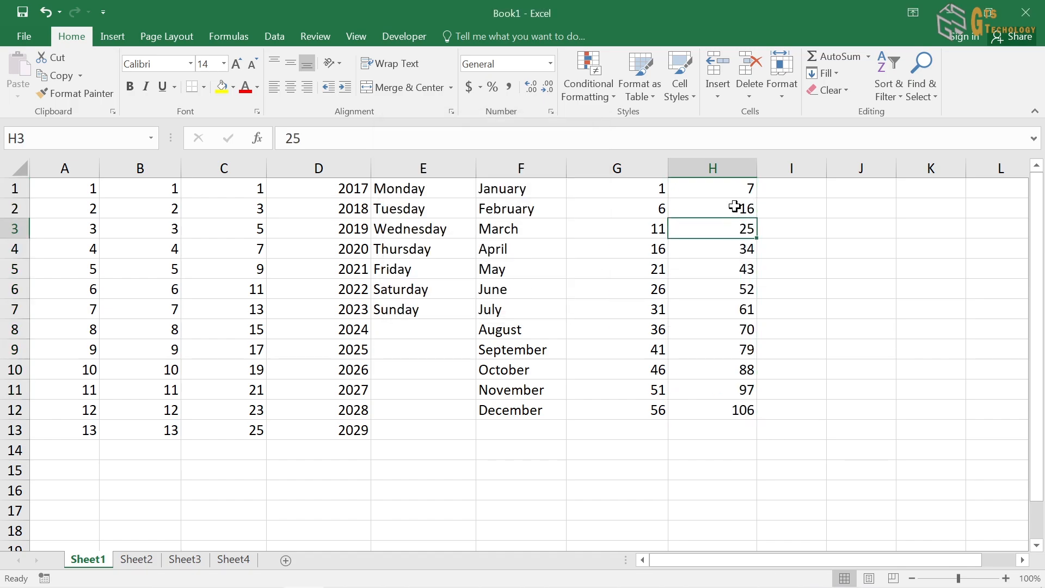
click(735, 207)
click(746, 188)
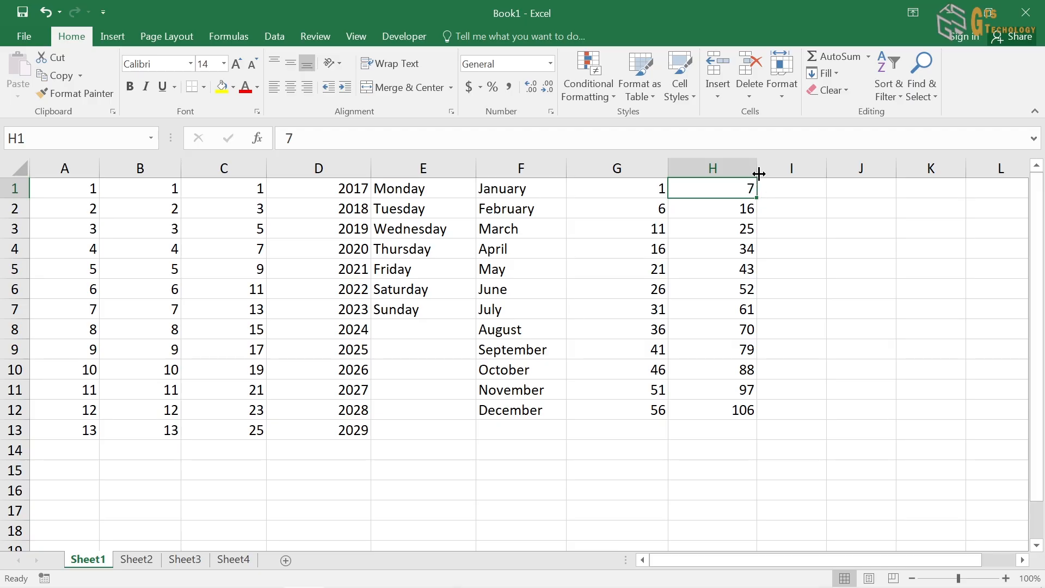
click(780, 190)
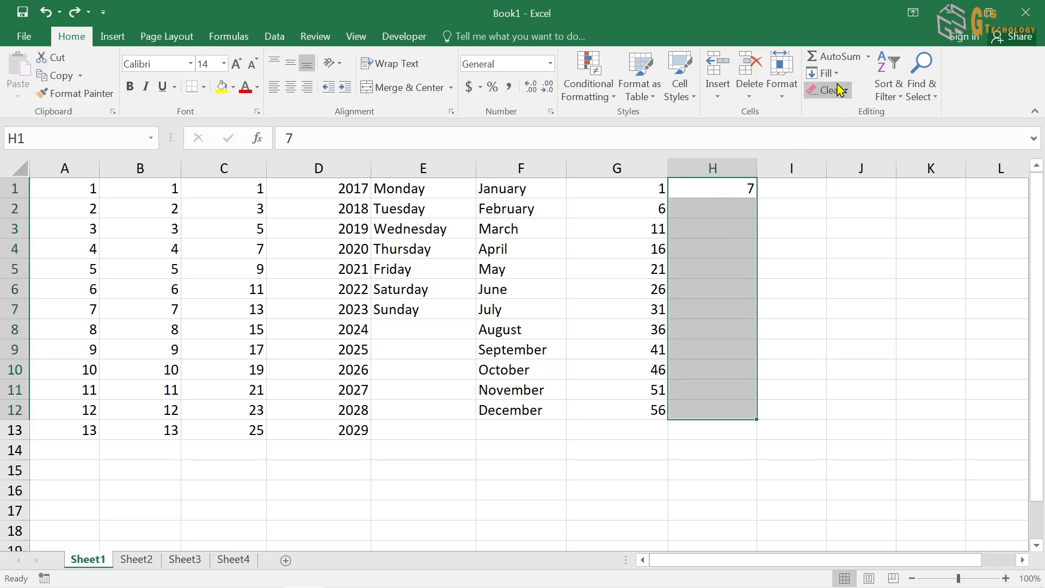
Fill H1:H12 with a linear column series using a step value of 3, and check the first filled cells
click(826, 73)
click(838, 191)
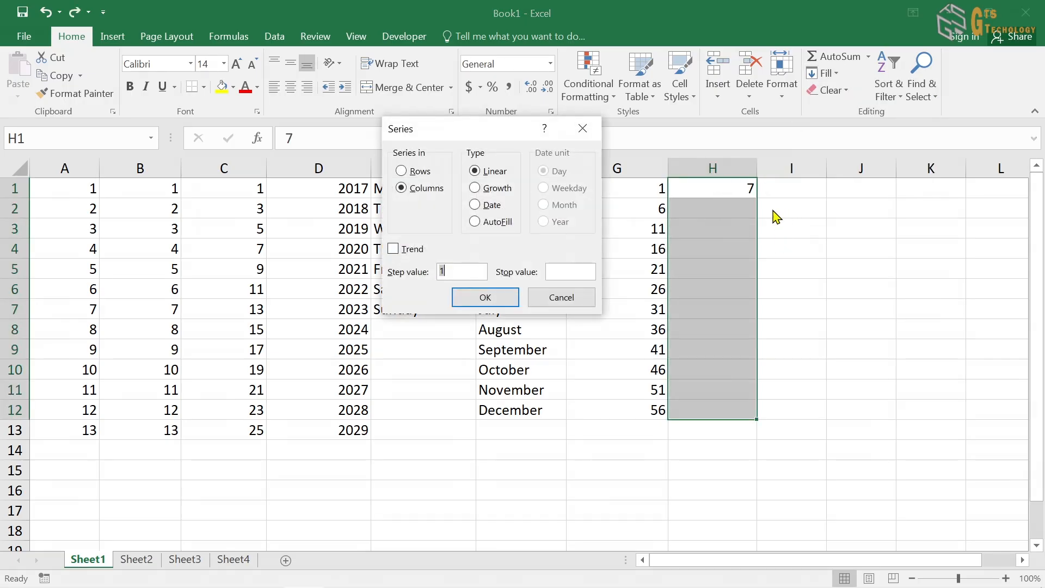
drag(507, 137, 465, 163)
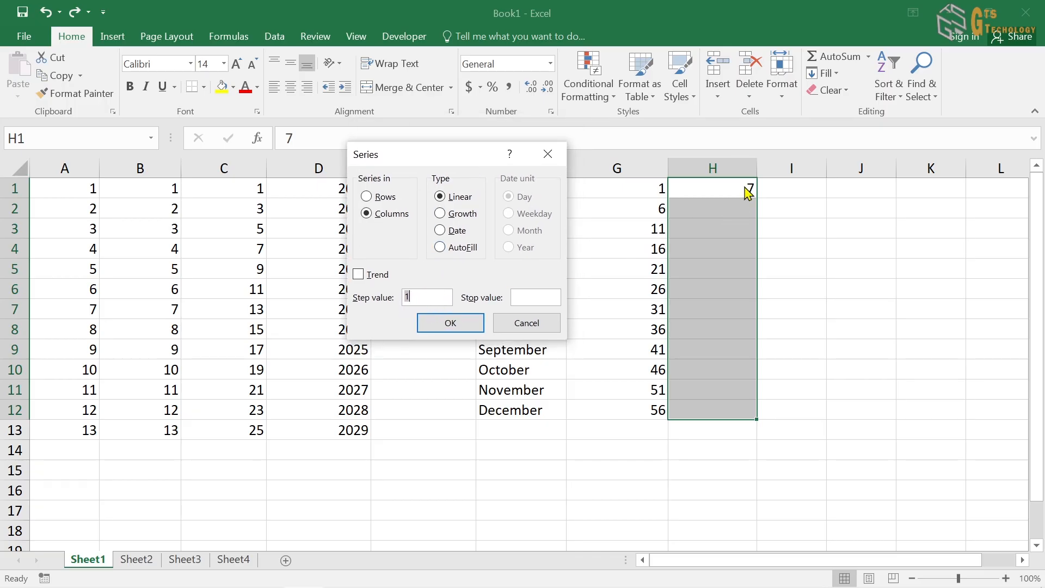
mouse_move(468, 156)
mouse_down()
mouse_move(478, 165)
mouse_move(479, 148)
mouse_up()
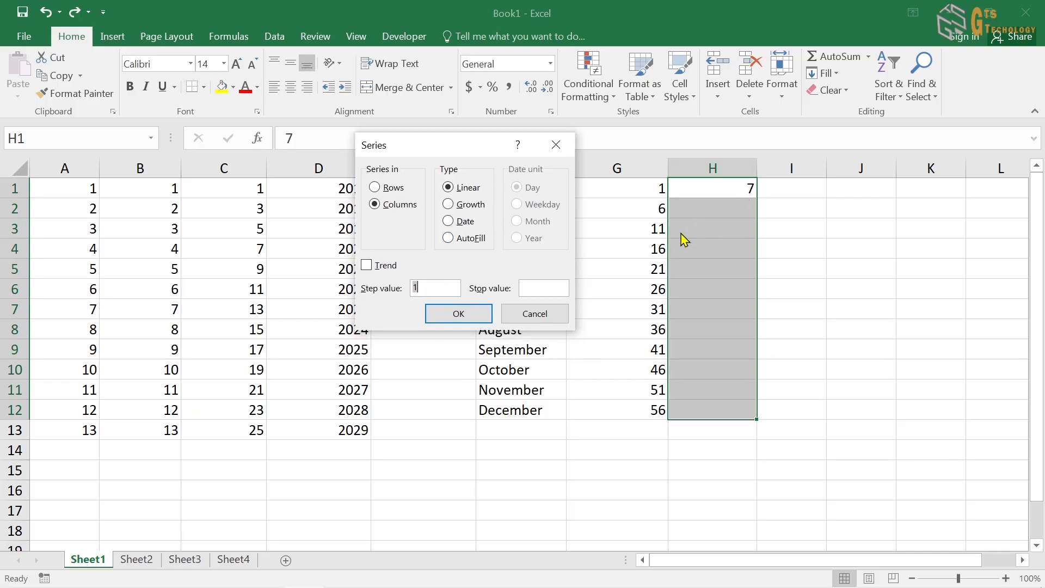
text(3)
click(471, 318)
click(730, 208)
click(740, 231)
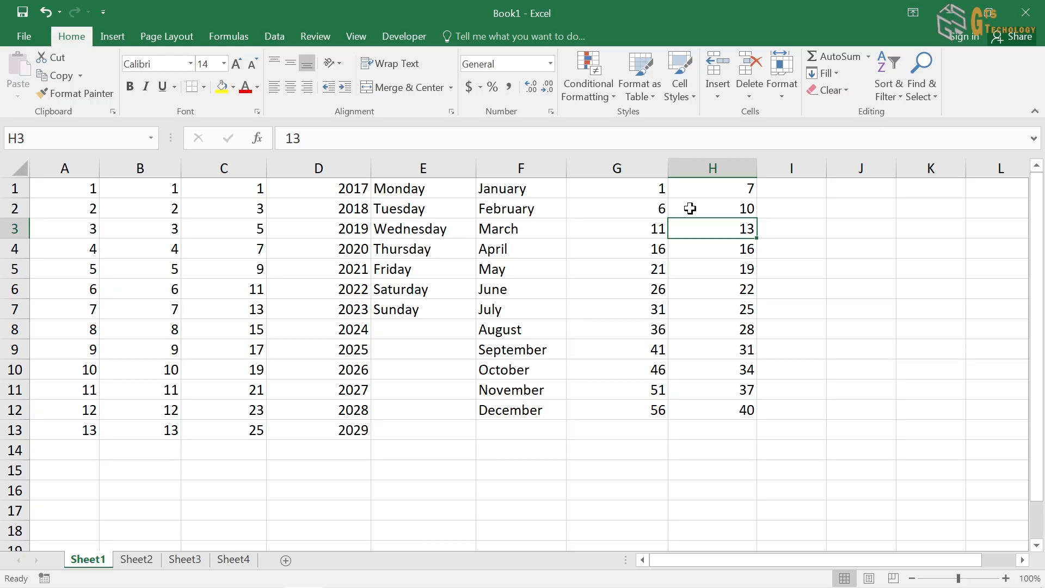
Clear both number series from columns G and H
drag(617, 168, 746, 381)
key(Delete)
click(677, 345)
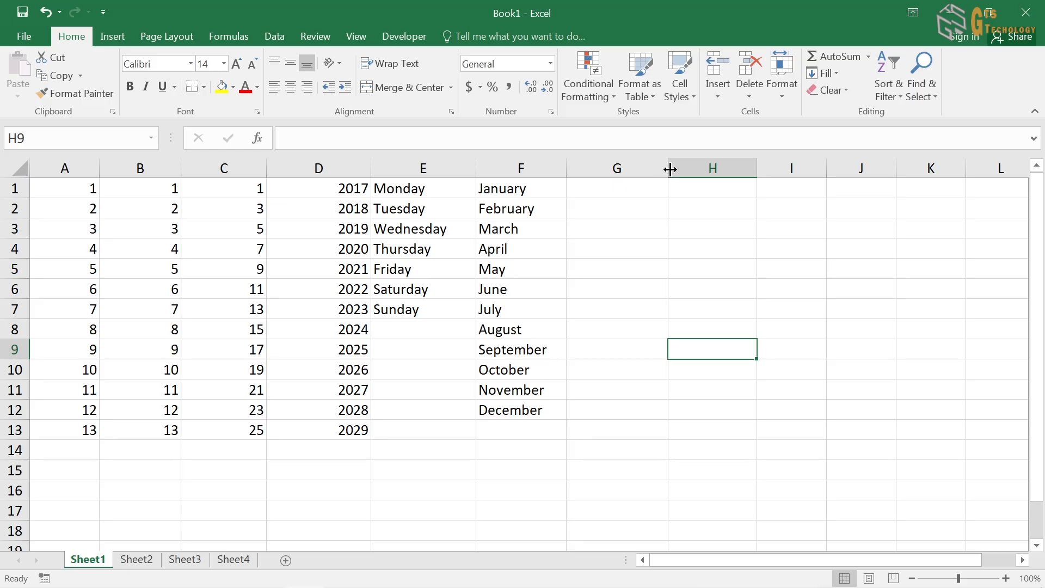
Enter "Yangon" in G1 and AutoFill it down to G12
click(627, 186)
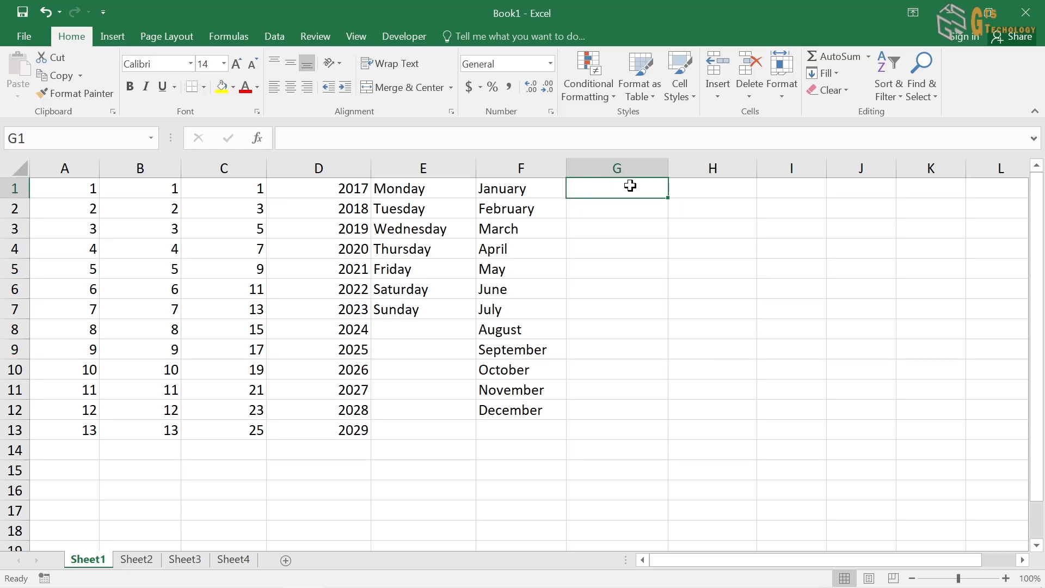
text(Yangon)
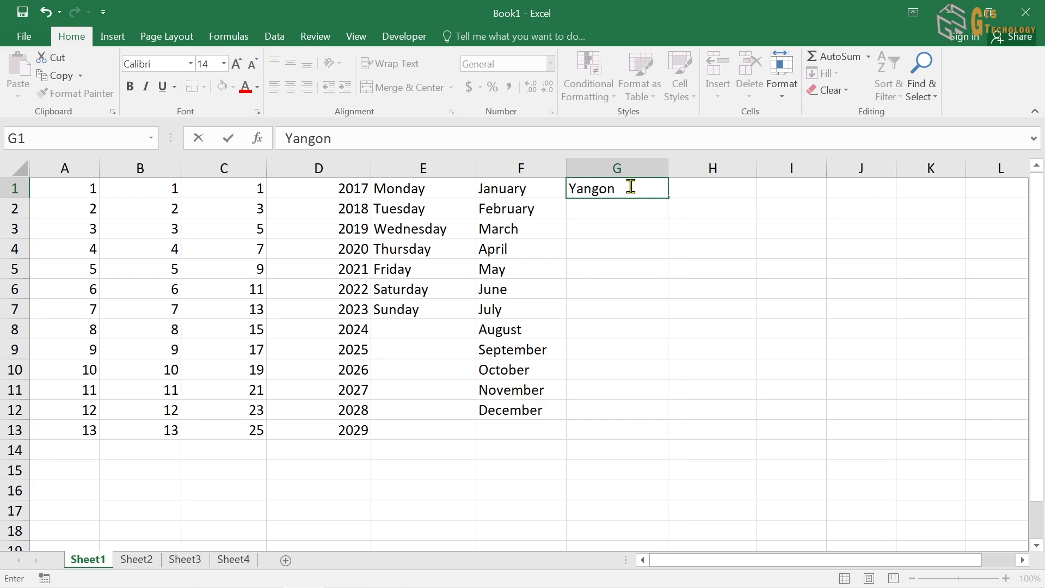
key(Return)
click(651, 187)
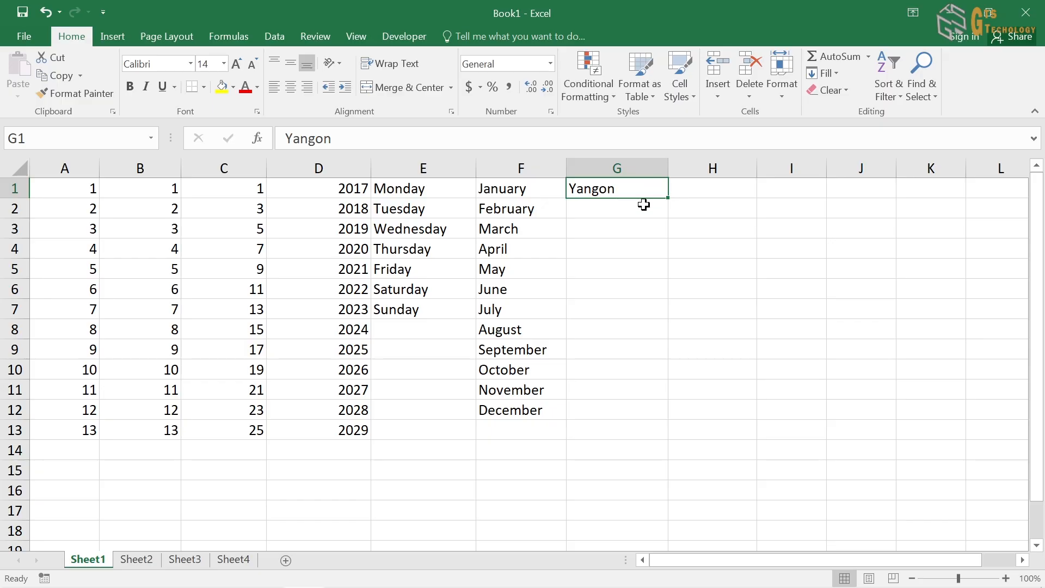
click(644, 205)
click(646, 188)
drag(669, 197, 679, 416)
click(647, 291)
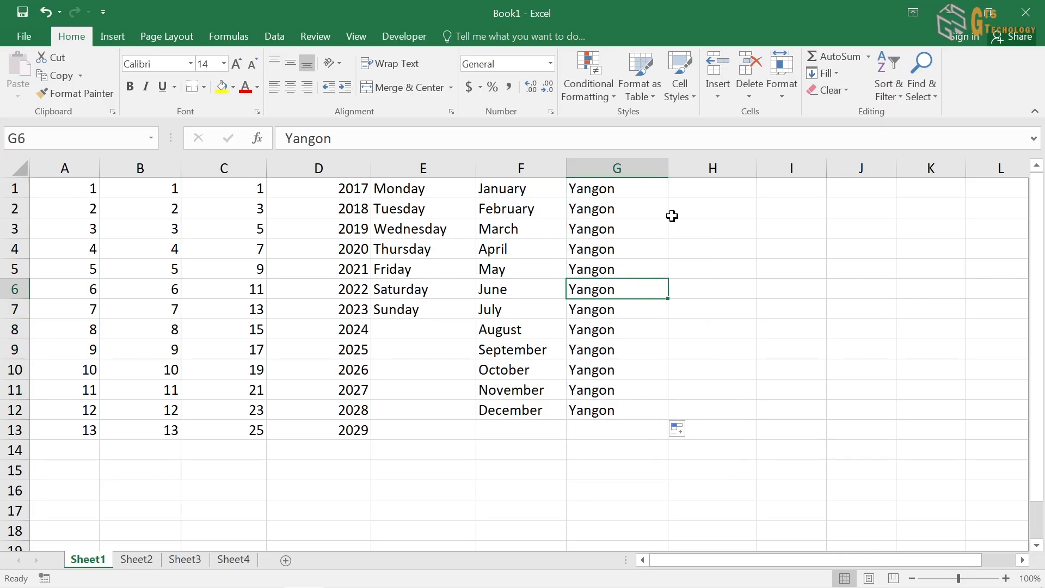
Enter 1 in H1, AutoFill it down to H11, and clear the filled cells
click(742, 186)
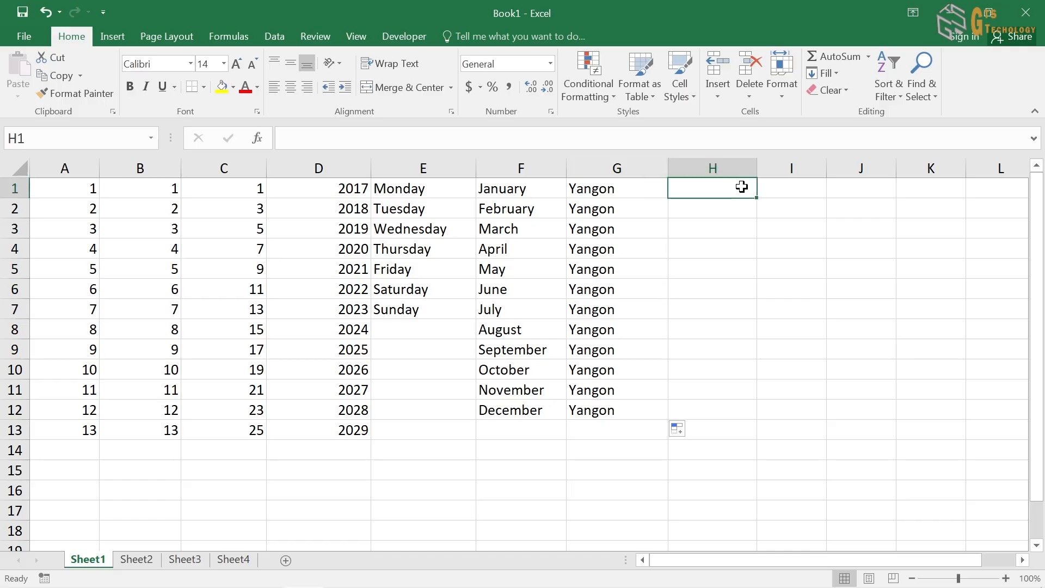
text(1)
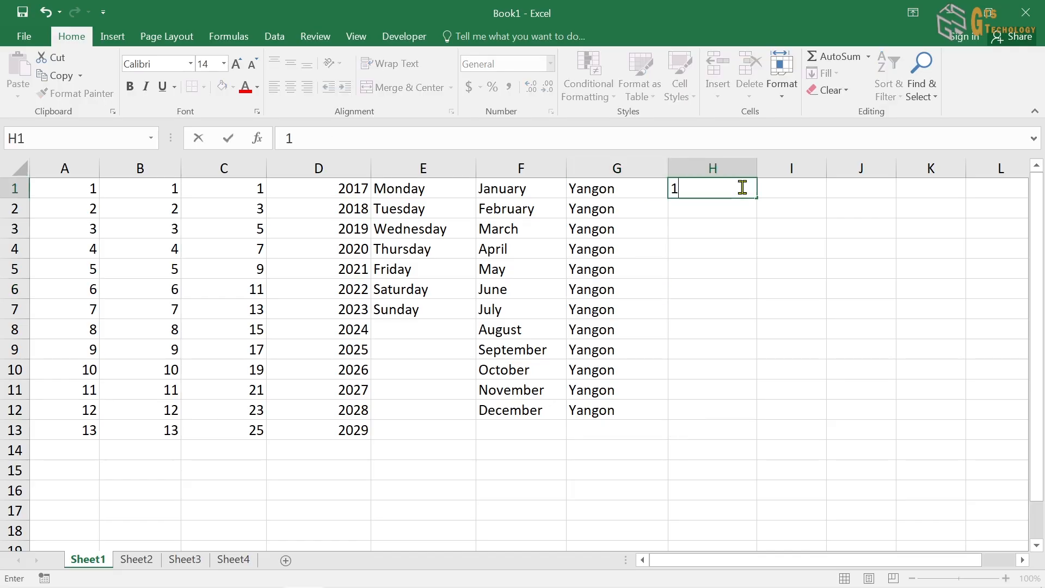
drag(760, 200, 744, 408)
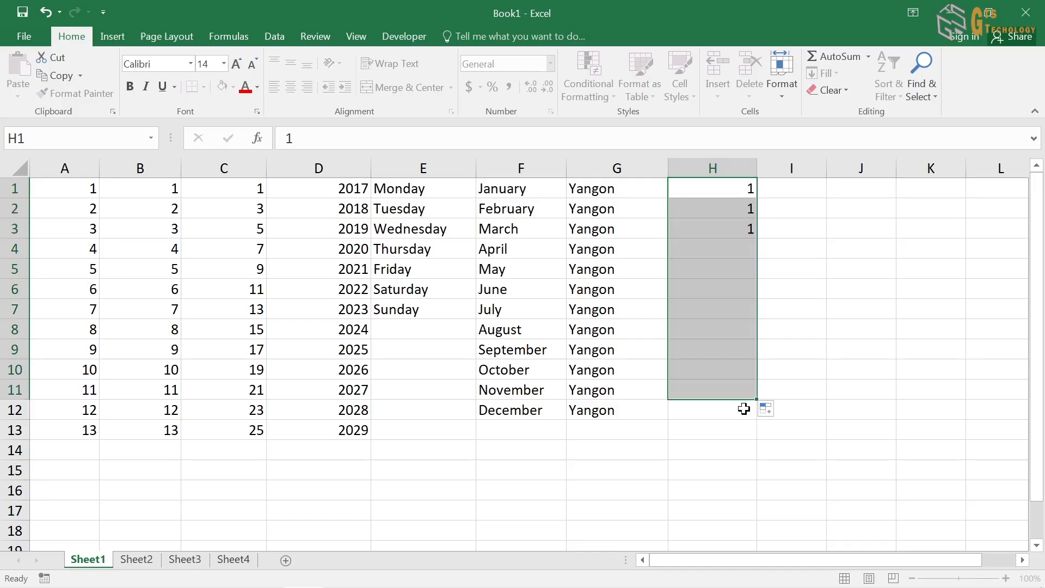
key(Delete)
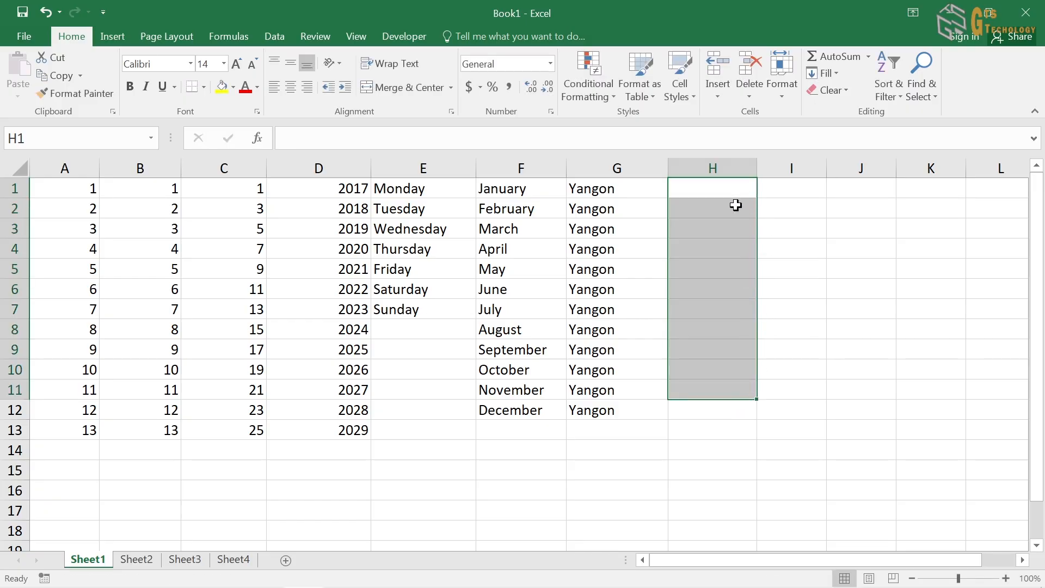
click(734, 187)
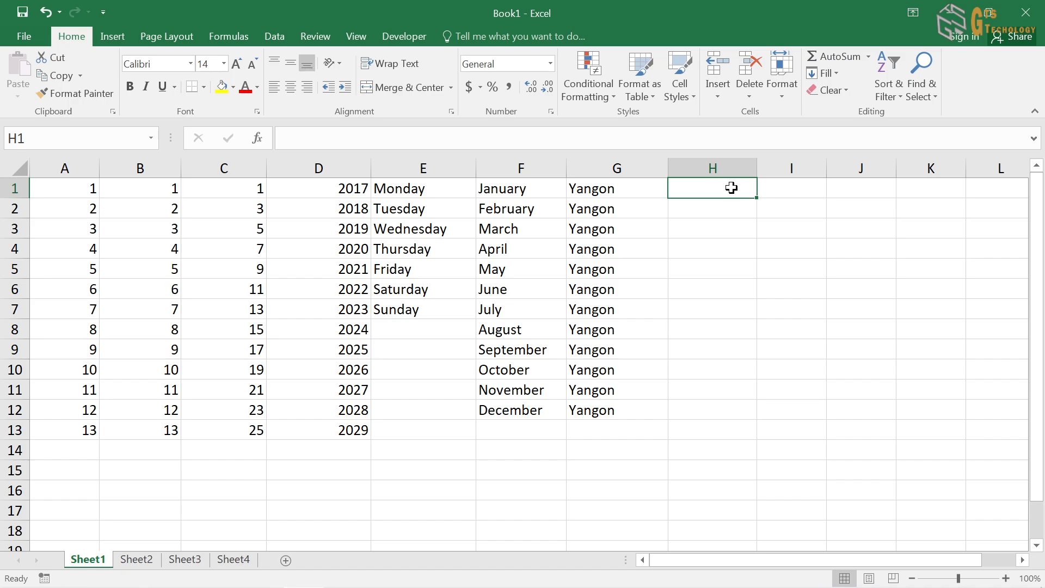
drag(641, 194, 642, 414)
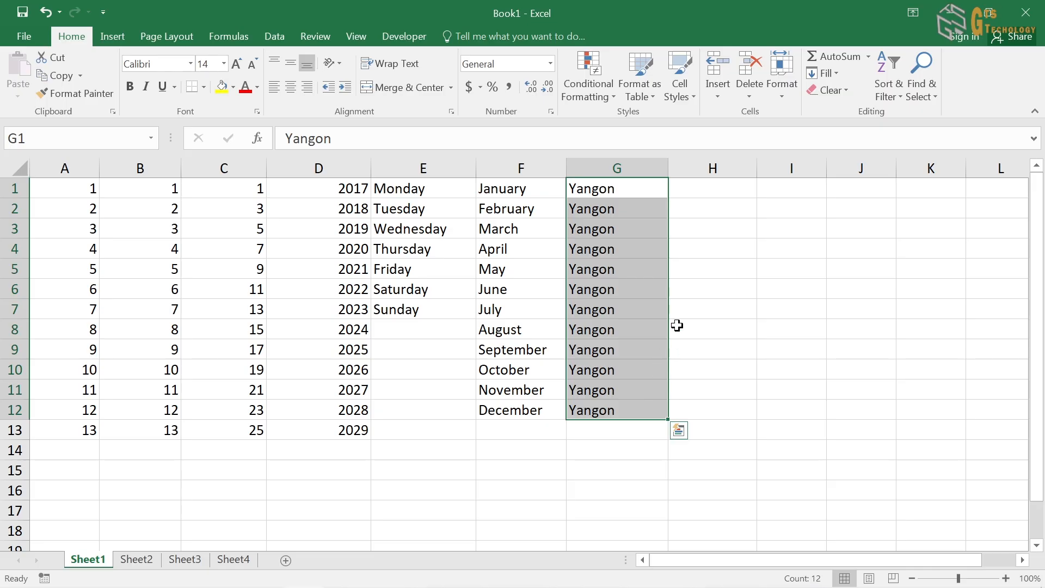
click(723, 194)
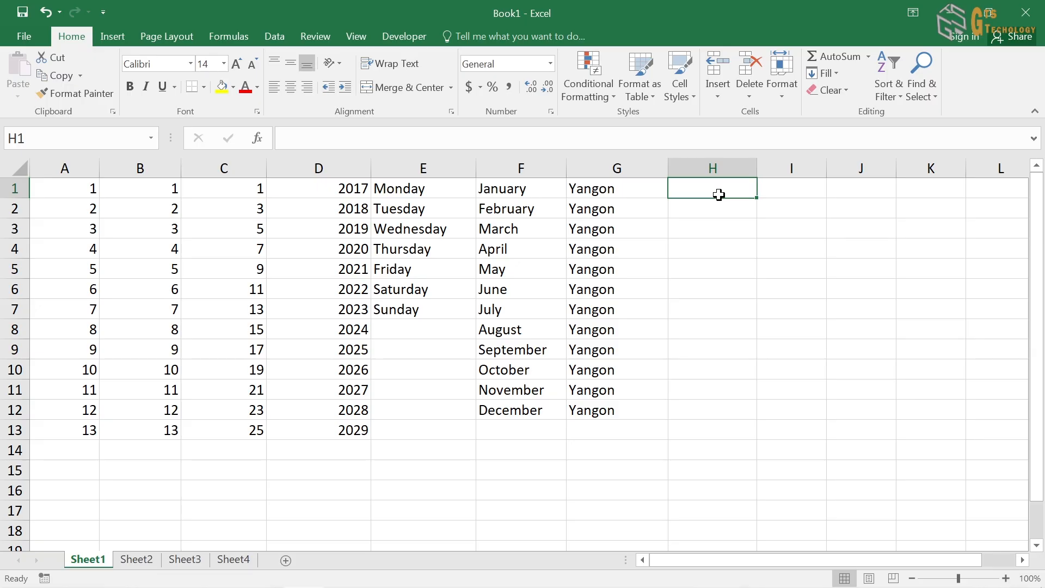
click(394, 194)
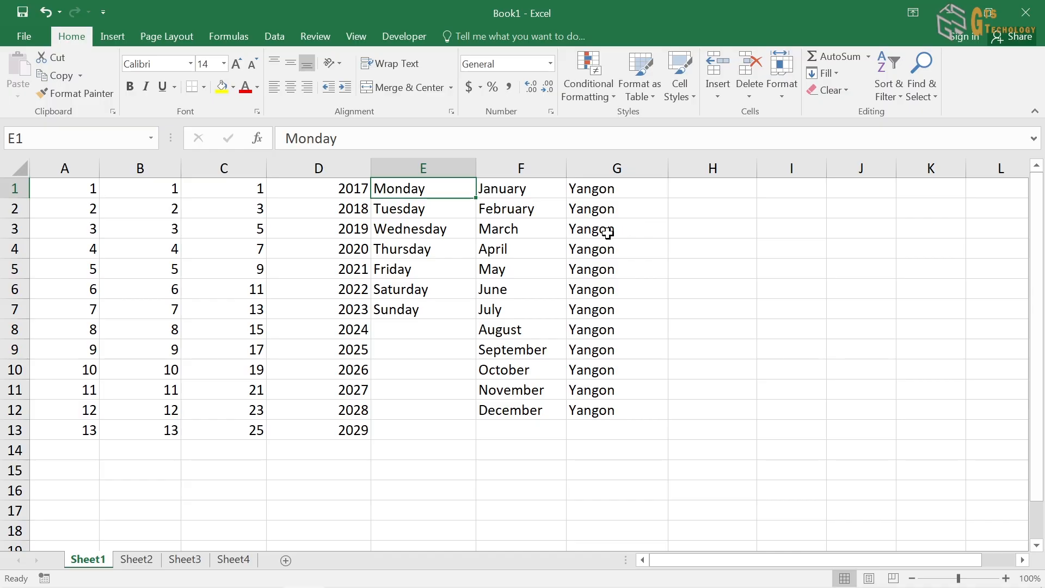
Widen column E slightly on Sheet2 and enter 6000 in E1
click(137, 561)
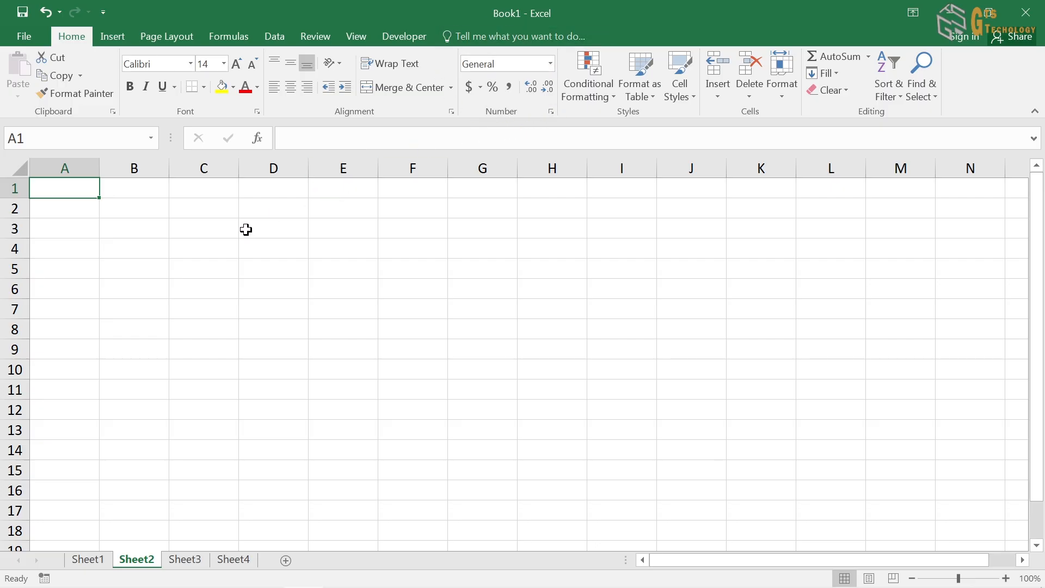
drag(378, 168, 396, 169)
click(344, 191)
double_click(344, 191)
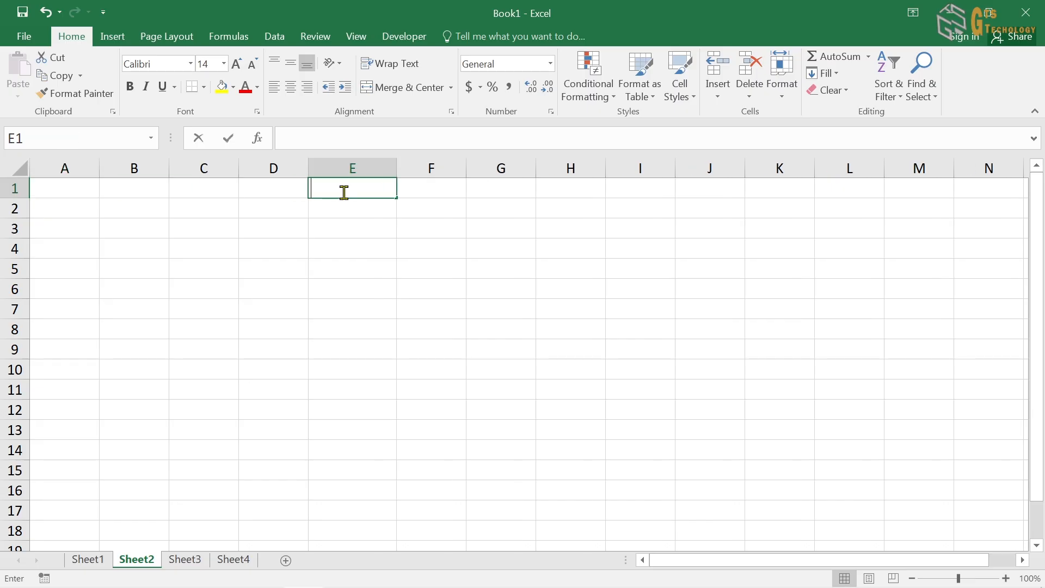
text(6000)
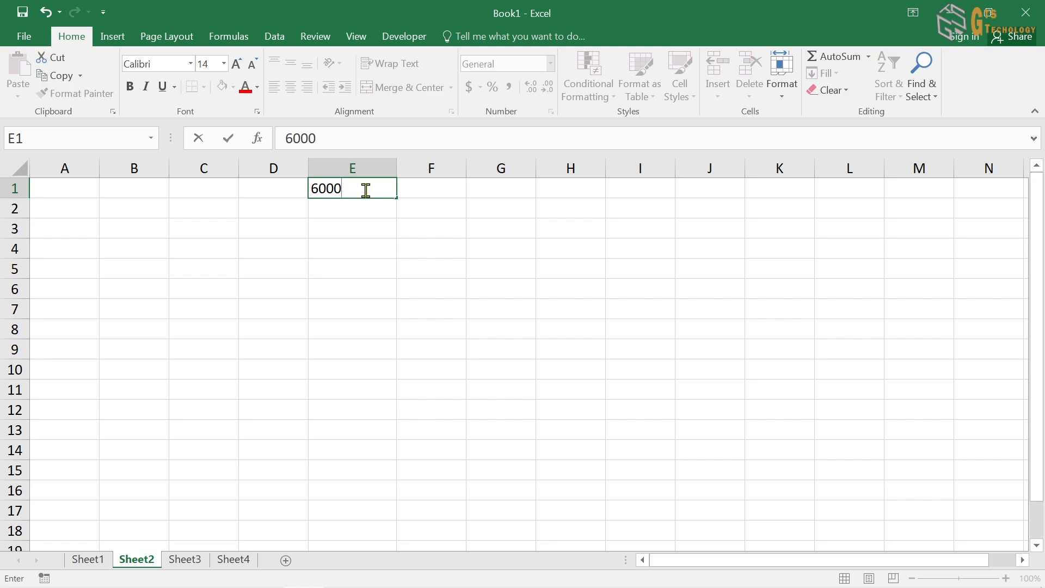
key(Return)
Check the number format assigned to E1 and to several empty cells on Sheet2
click(385, 187)
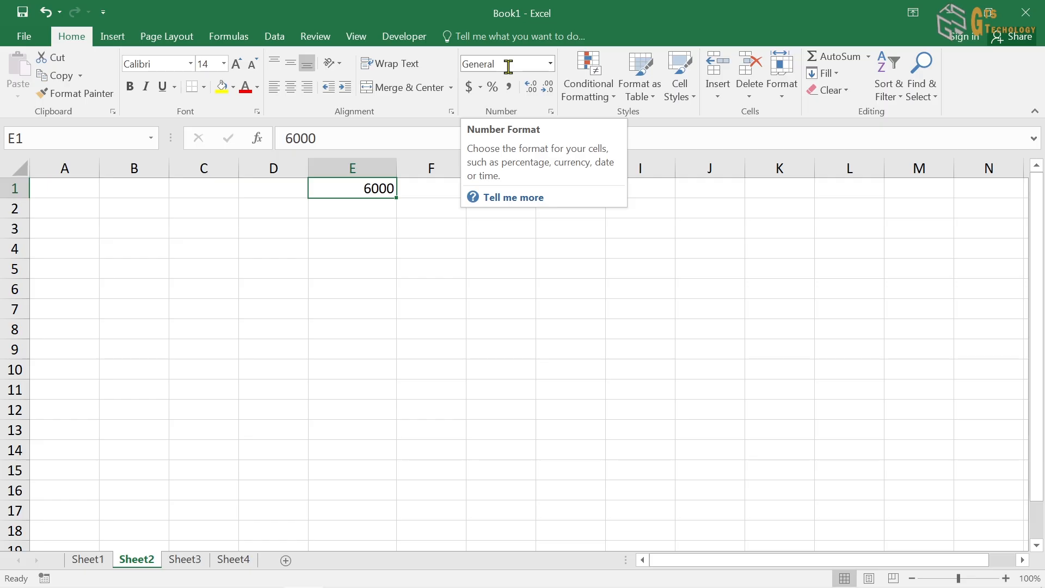
click(138, 226)
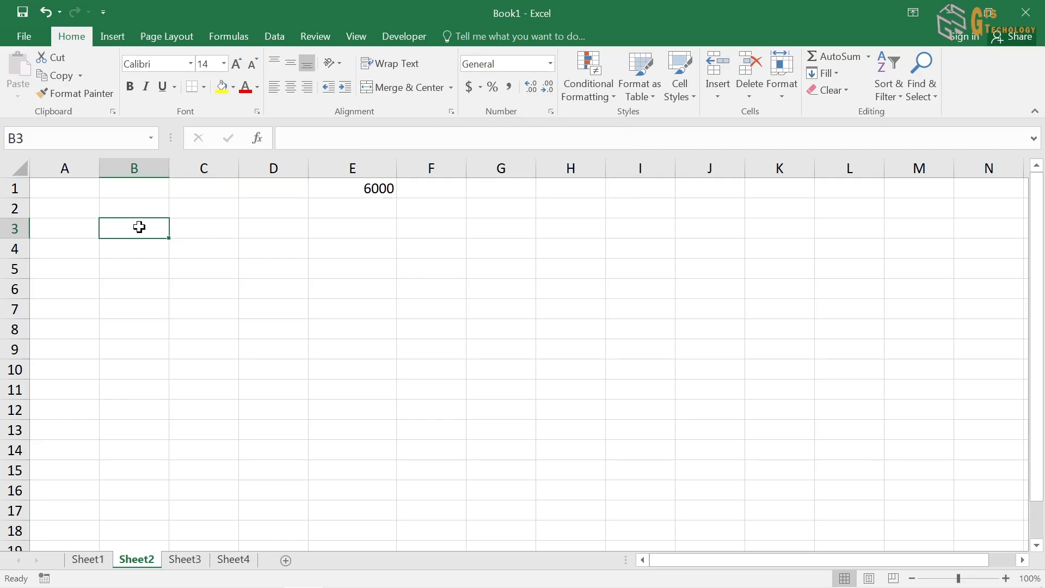
click(277, 247)
click(232, 323)
click(163, 271)
click(231, 223)
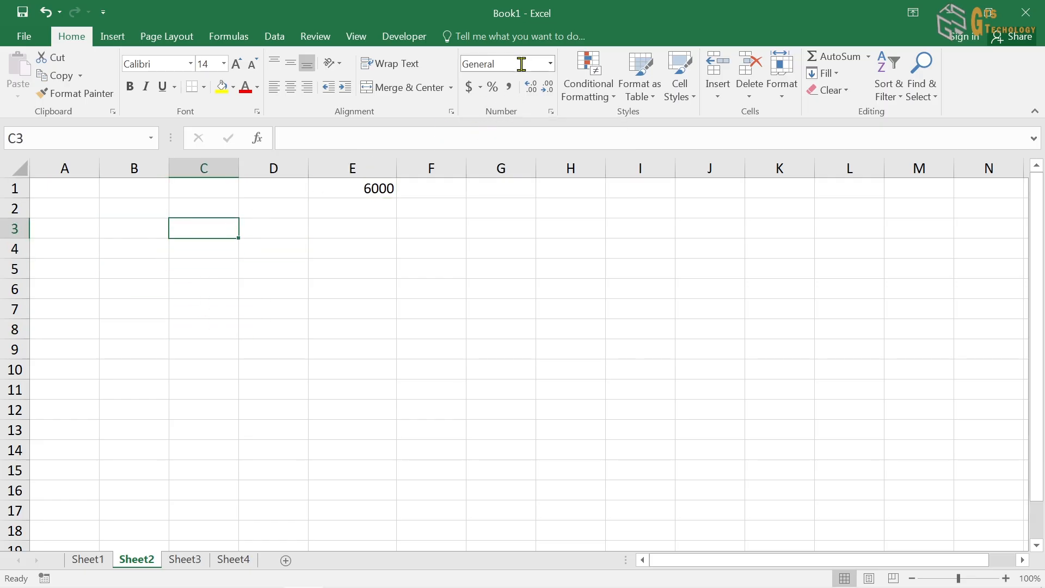
Try the default dollar Accounting format on E1 and undo it
click(379, 191)
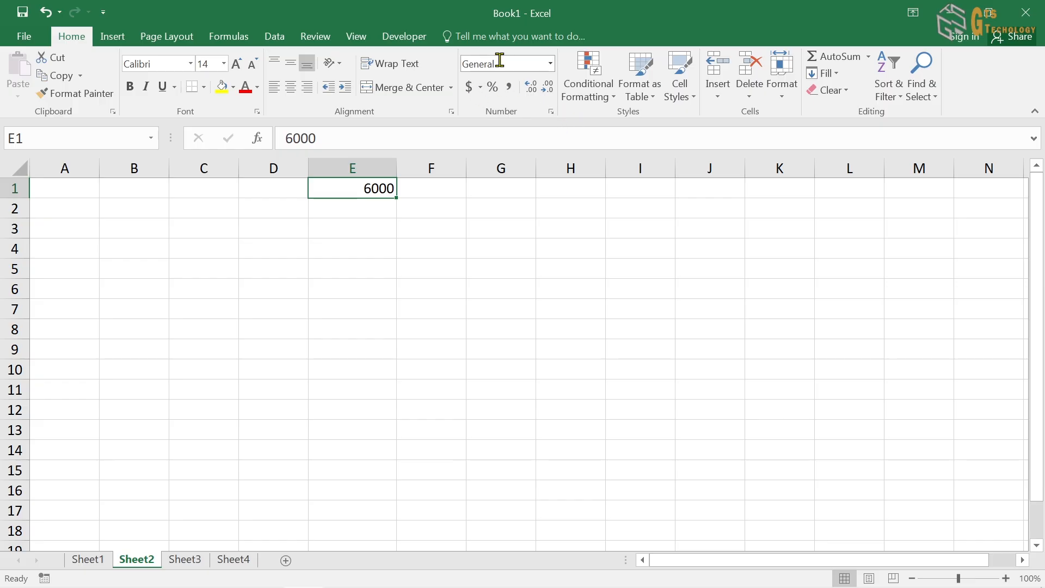
click(469, 87)
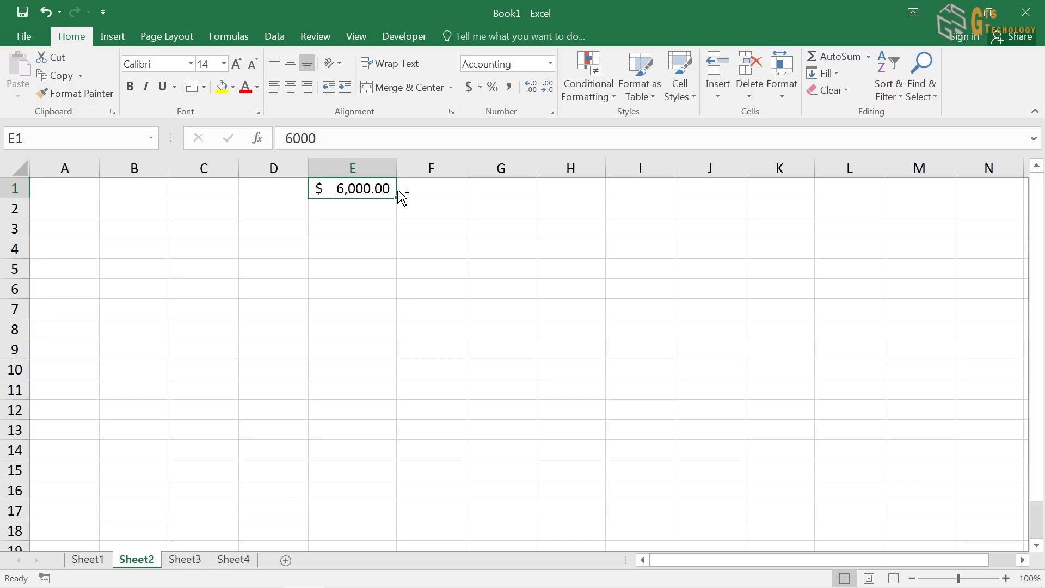
key(ctrl+z)
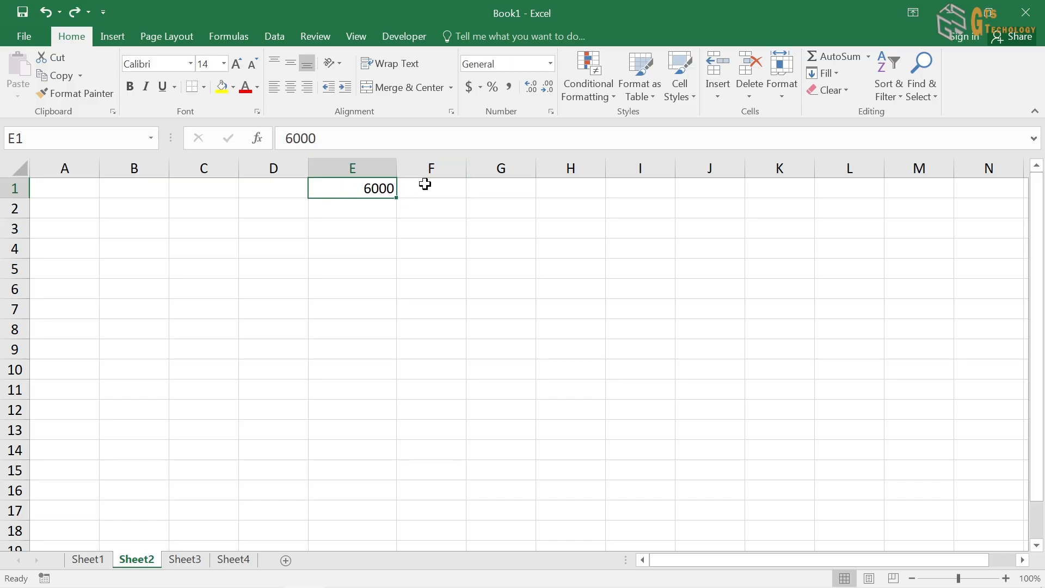
Apply the $ English (United States) accounting format to E1 and widen column E slightly
click(482, 86)
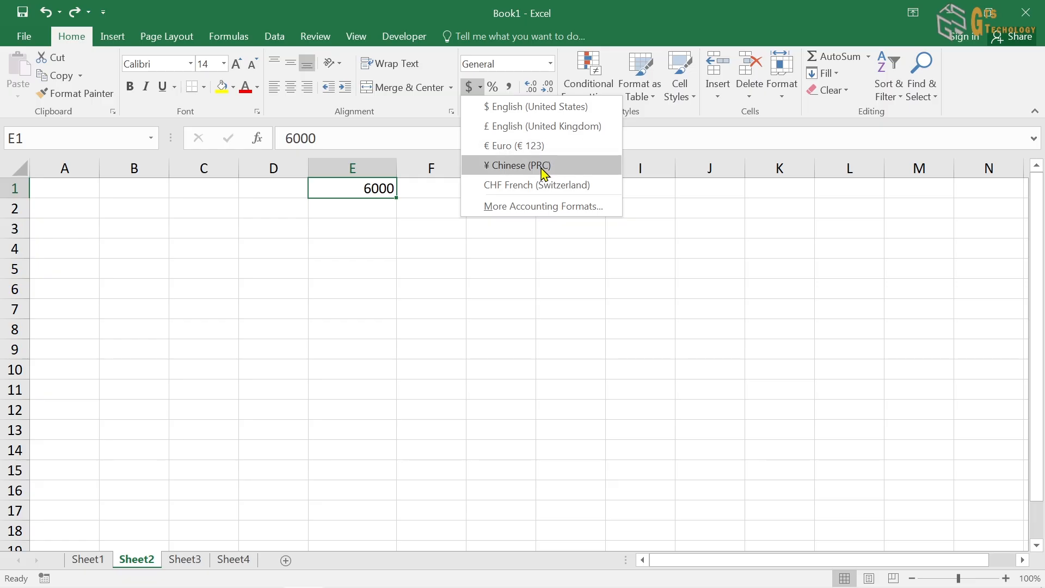
click(514, 108)
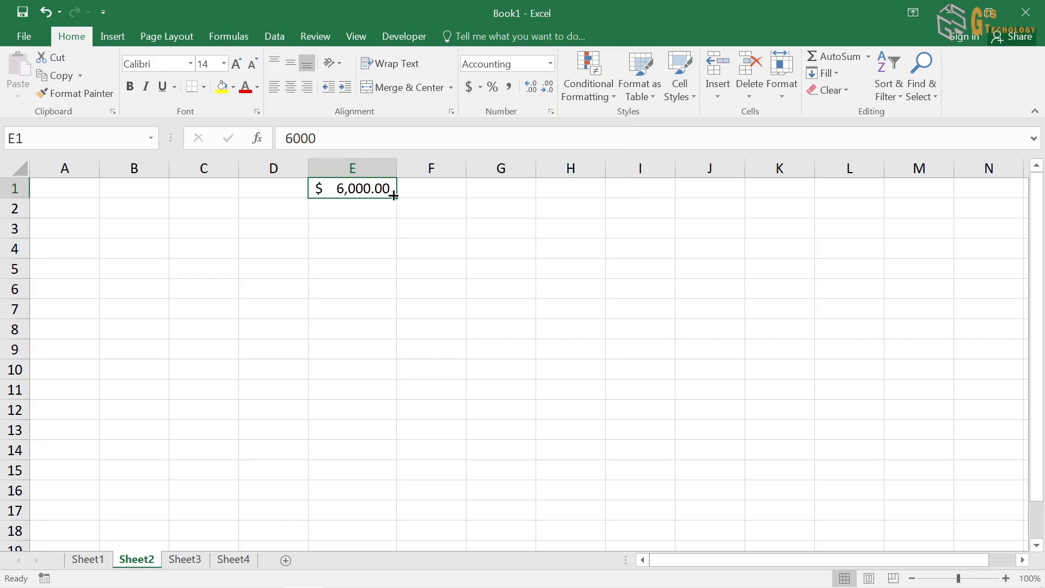
drag(398, 170, 408, 170)
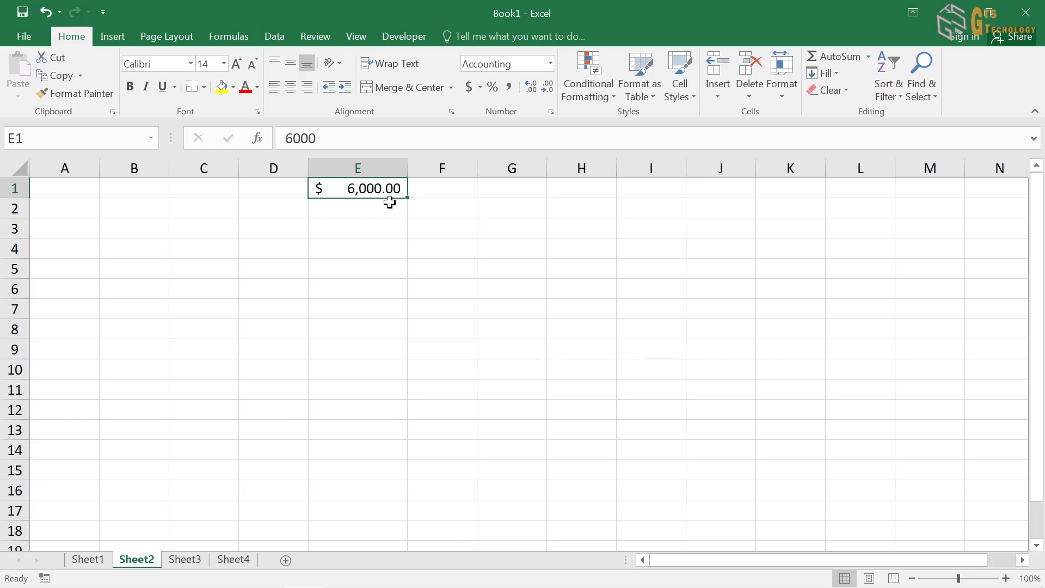
Try one more decimal place on E1, and reduce its decimals to none
click(528, 88)
click(547, 87)
click(548, 87)
click(548, 87)
Enter 5000 in E3 and change the value to 500000
click(349, 209)
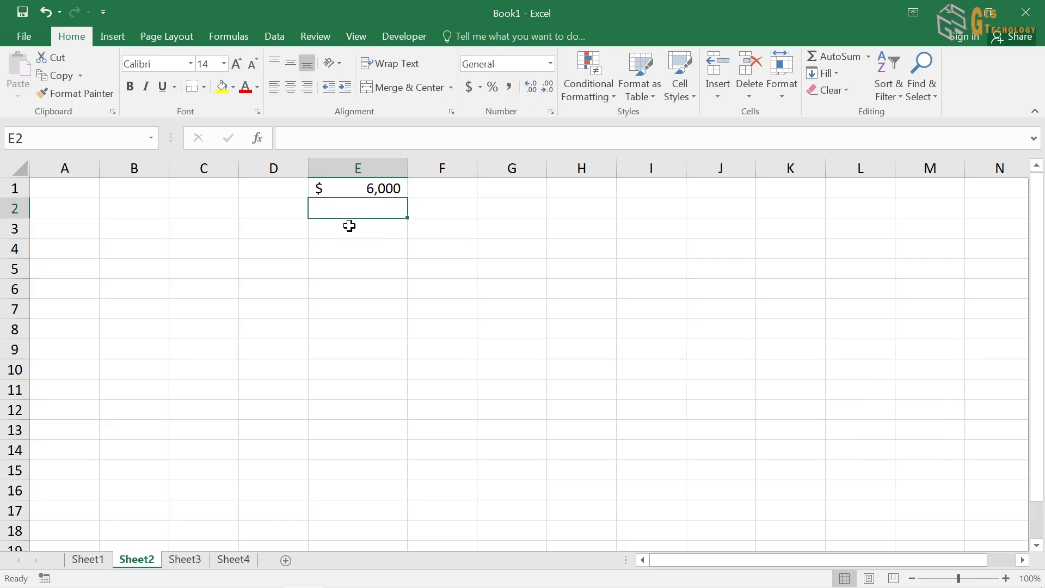
click(349, 226)
text(5000)
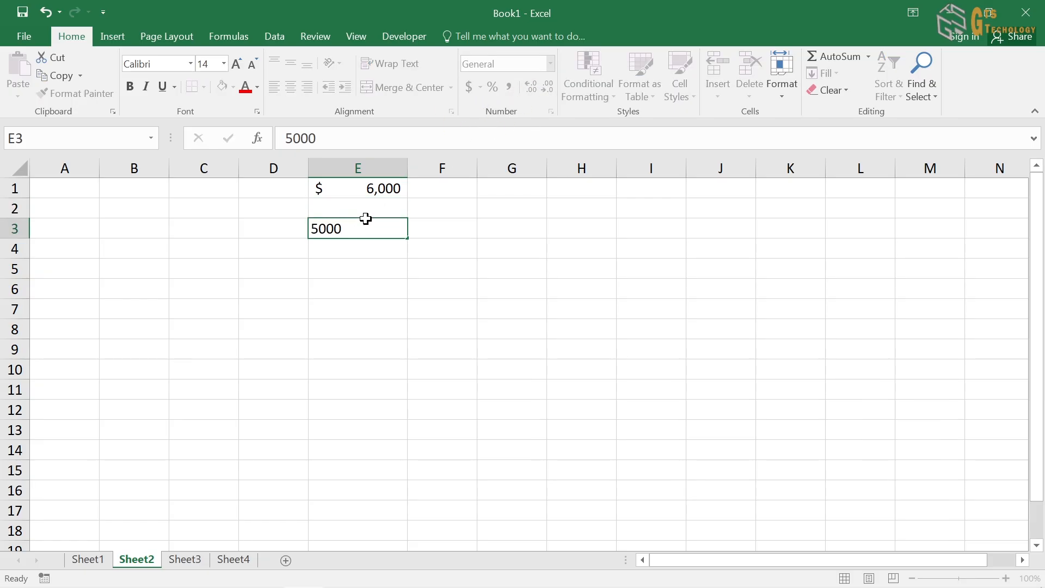
key(Return)
click(381, 228)
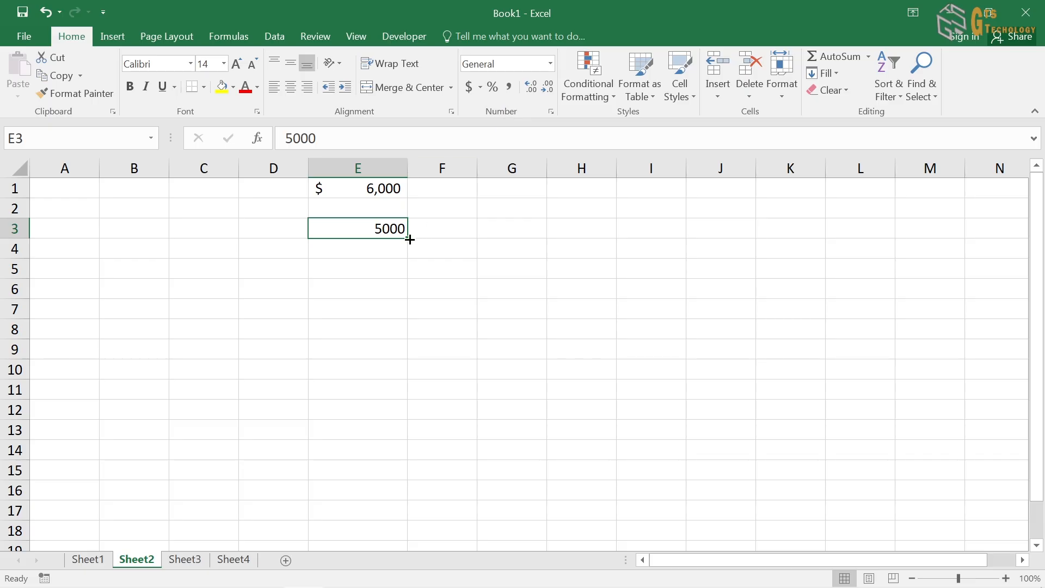
double_click(392, 228)
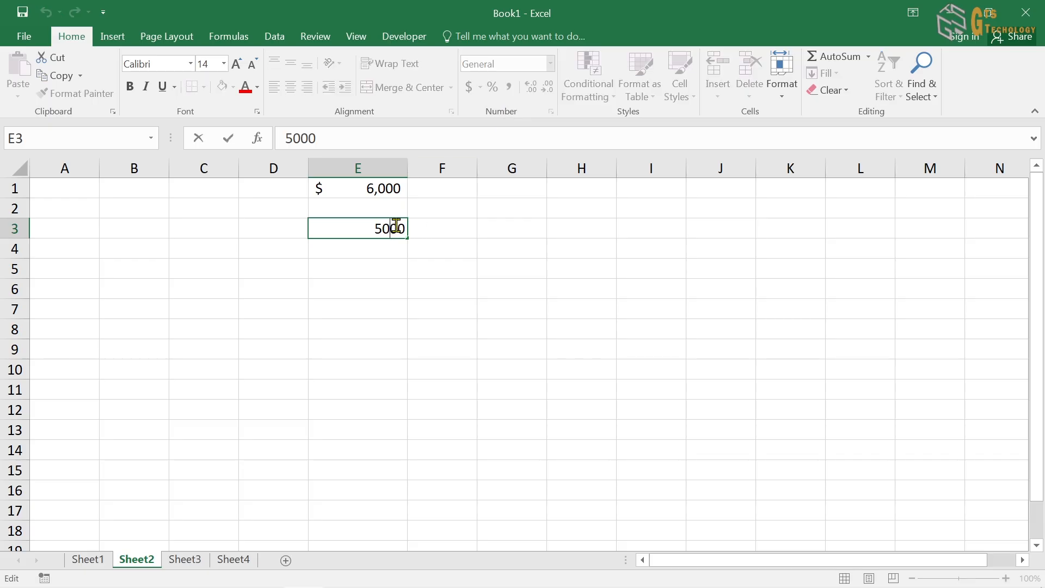
text(00)
key(ctrl+Return)
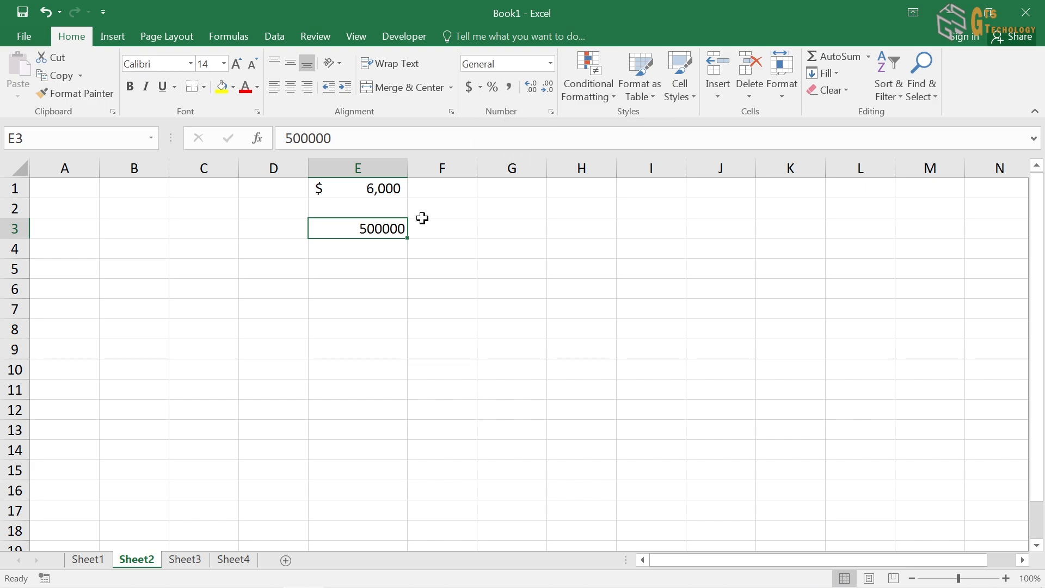
Apply the Comma Style to E3 and reduce it to no decimal places
click(509, 88)
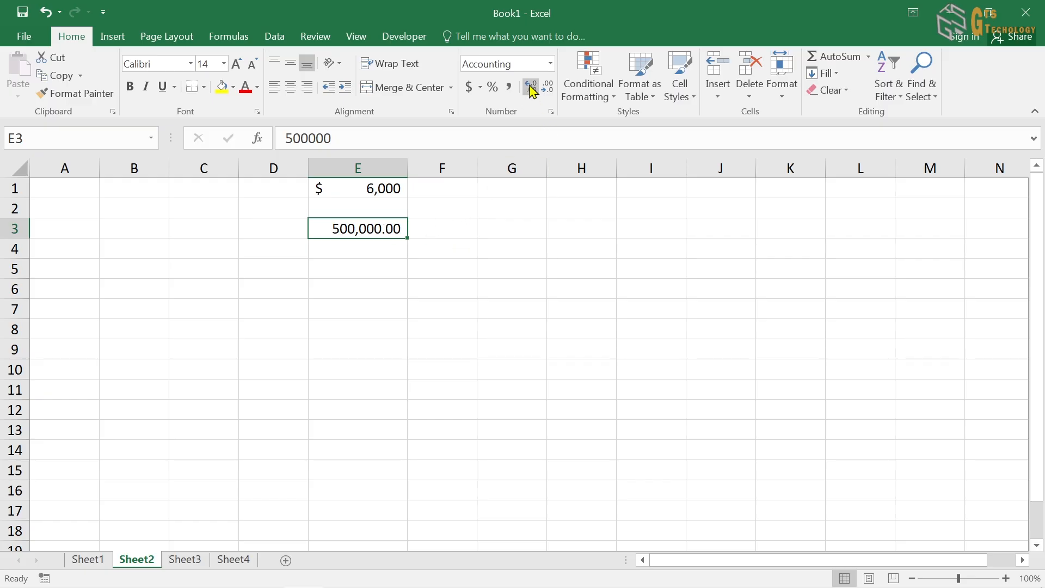
click(549, 90)
click(549, 90)
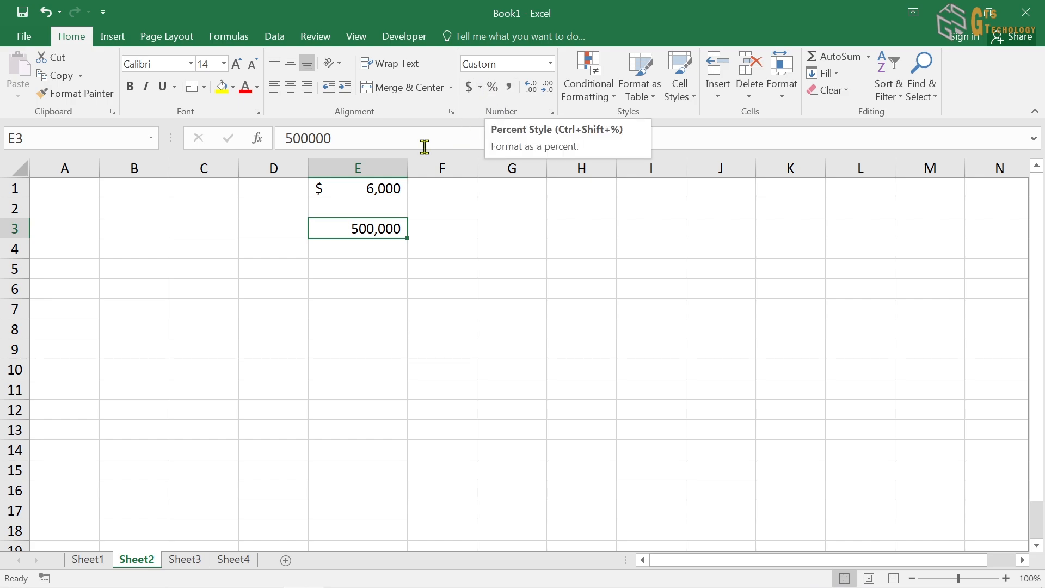
Enter 0.26 in E5 and format the cell with Percent Style
click(376, 270)
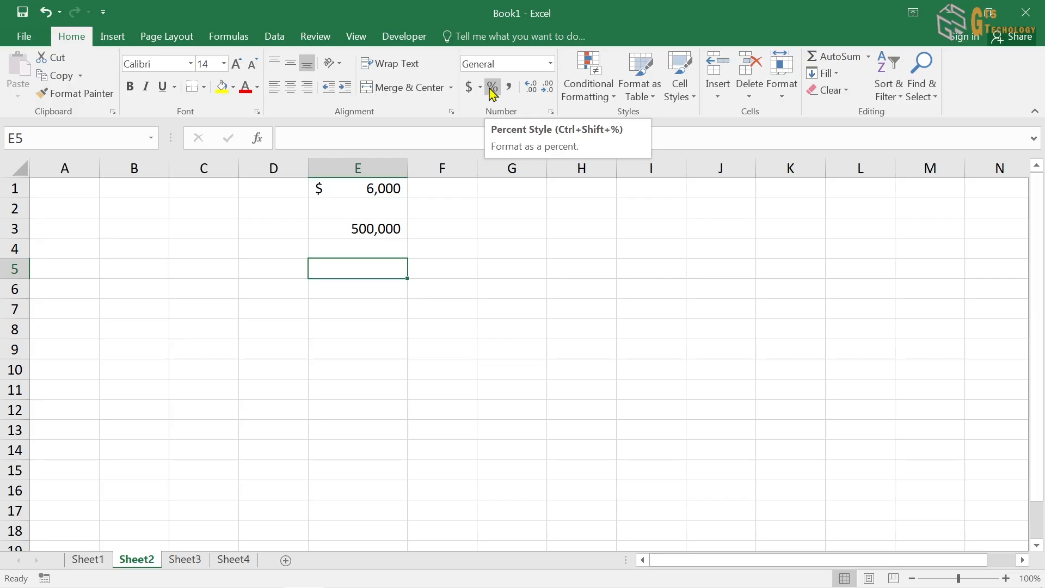
text(0.26)
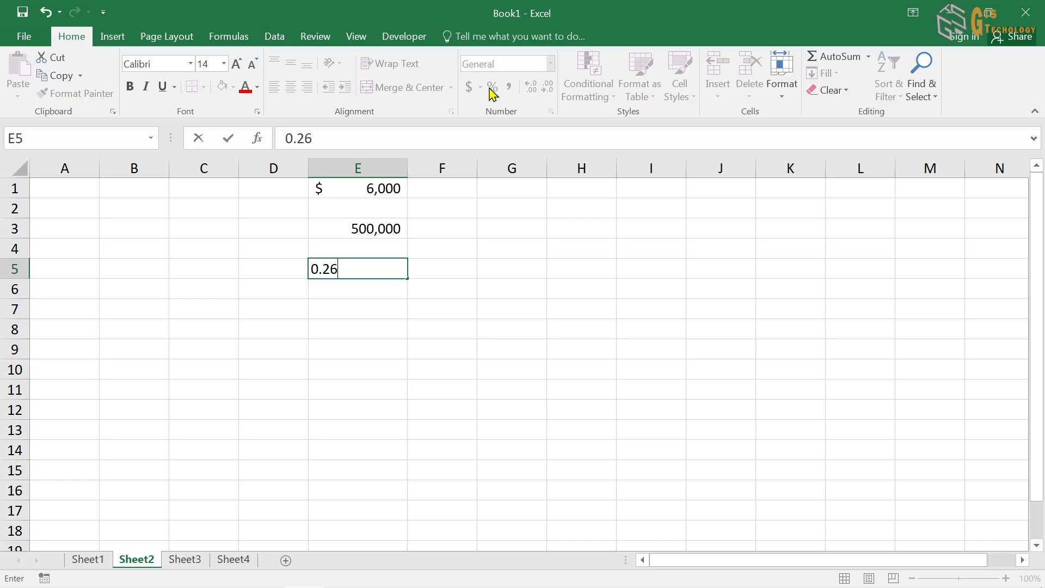
key(Return)
click(386, 266)
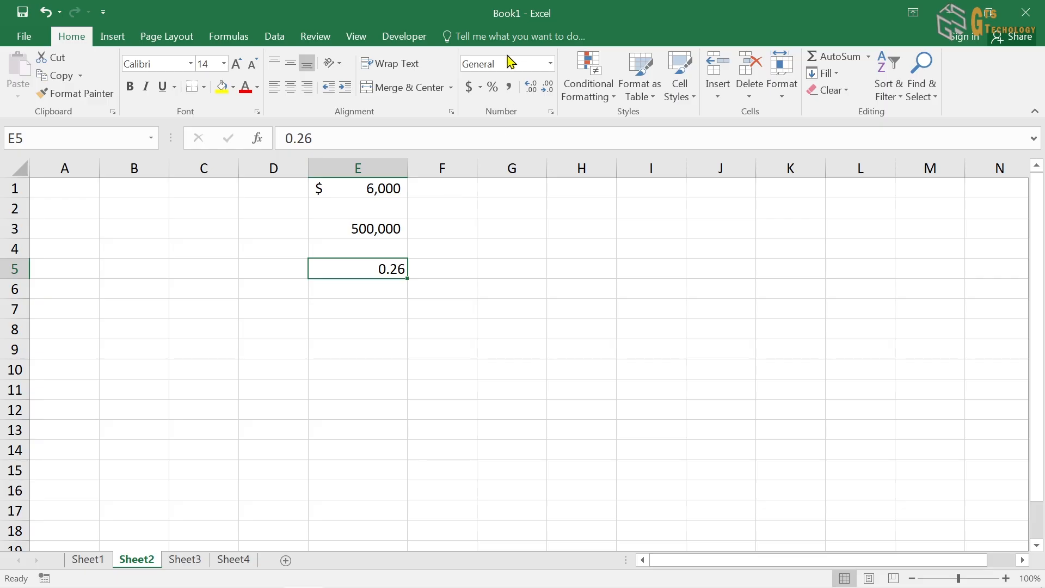
click(492, 91)
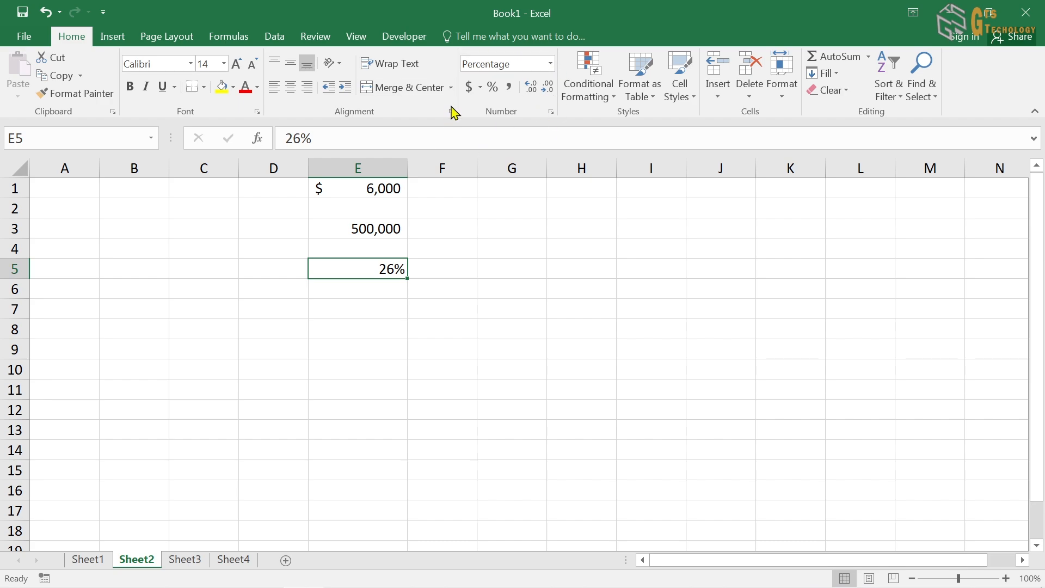
Widen column G slightly and select cell G1
drag(549, 174, 566, 168)
click(518, 189)
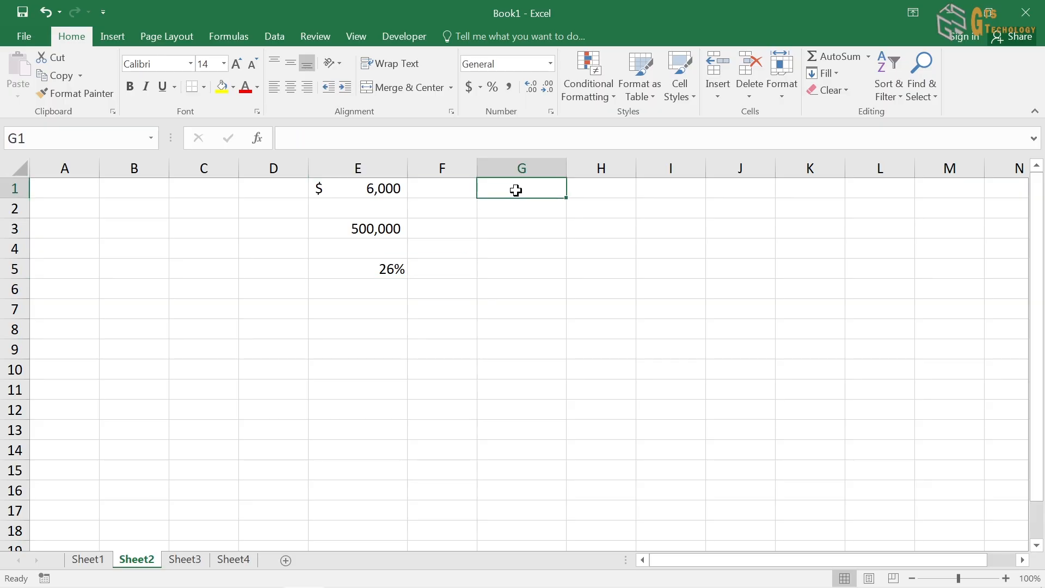
Examine the list of number formats available for cell E1
click(393, 187)
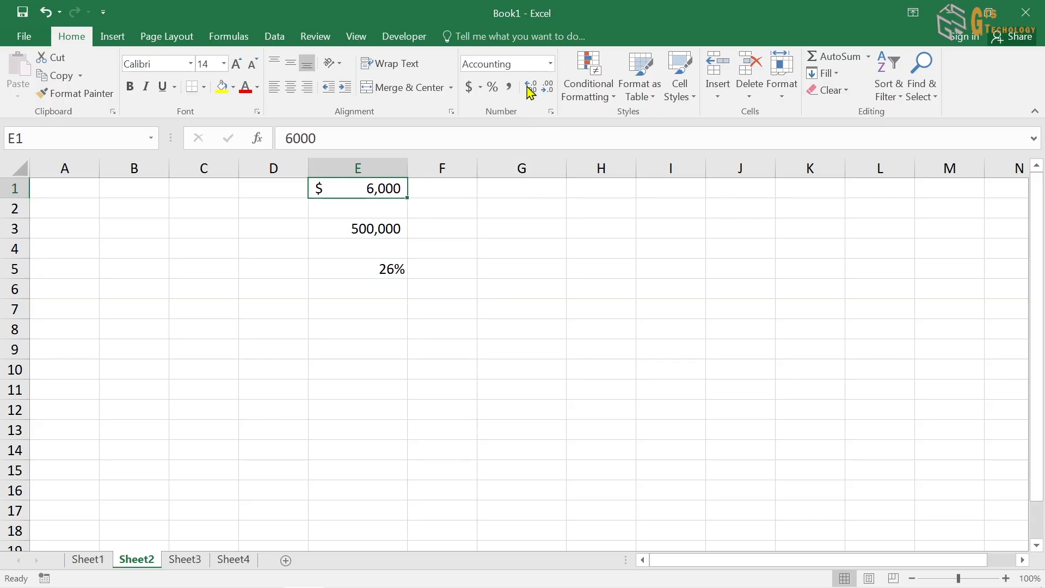
click(550, 63)
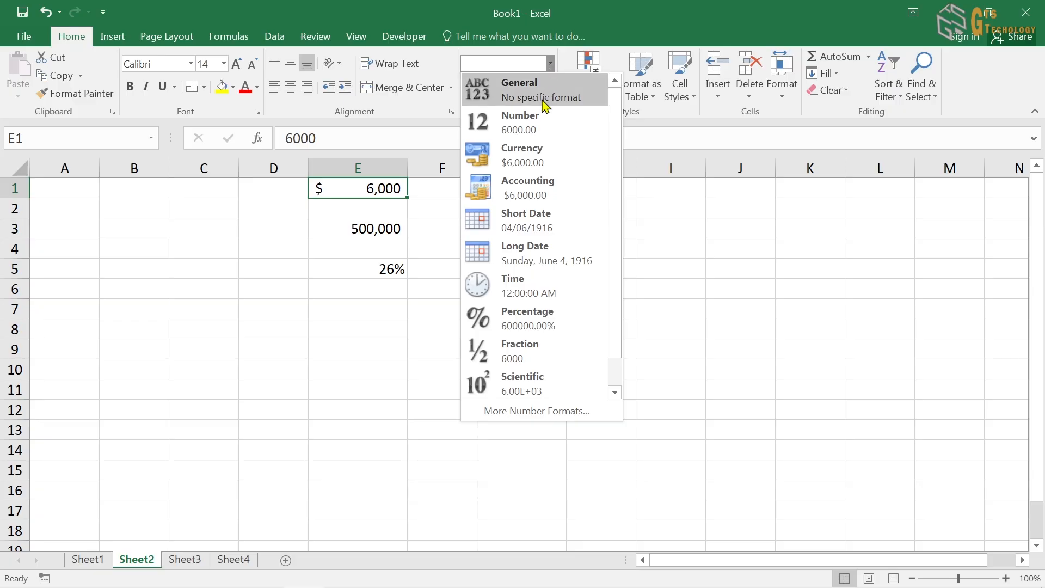
scroll(542, 217, down, 1)
scroll(547, 353, up, 1)
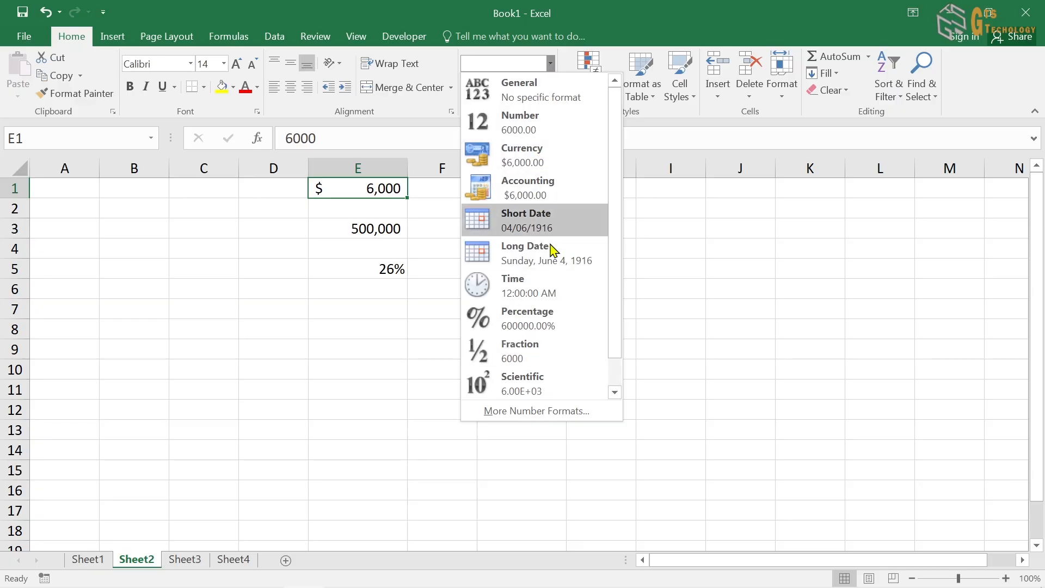
scroll(551, 283, down, 1)
scroll(563, 308, up, 1)
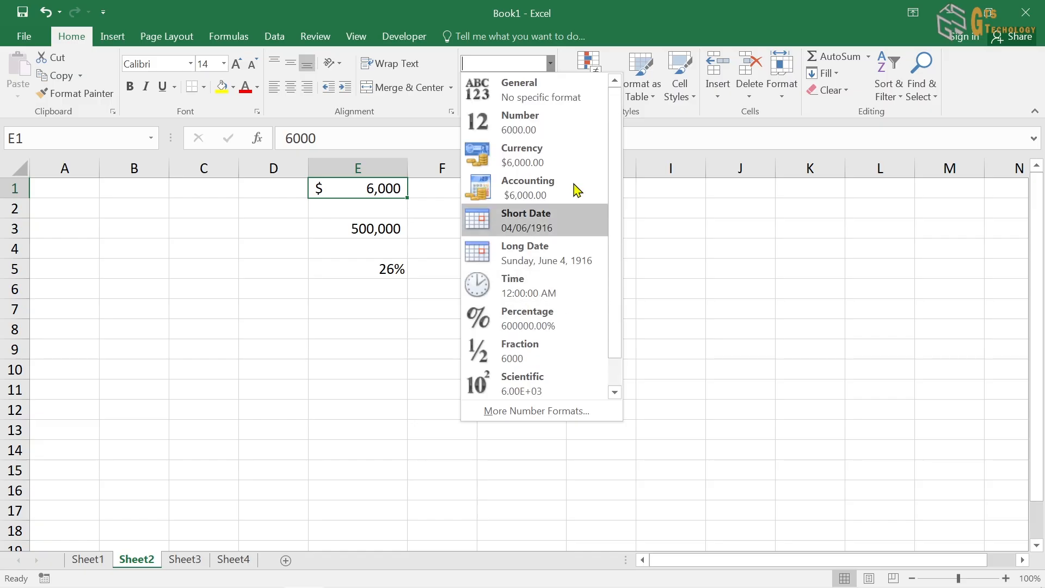
click(550, 63)
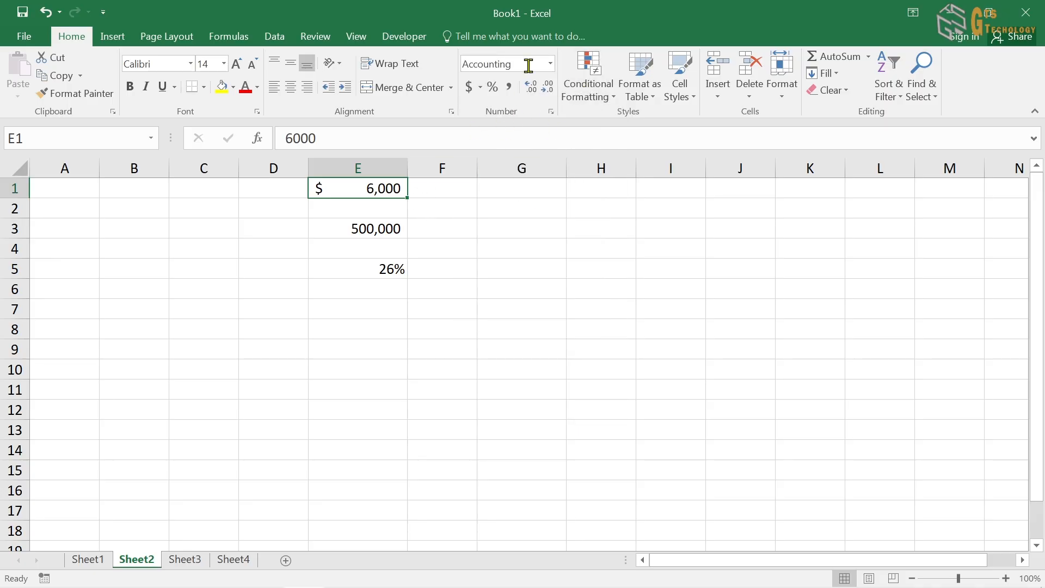
click(551, 63)
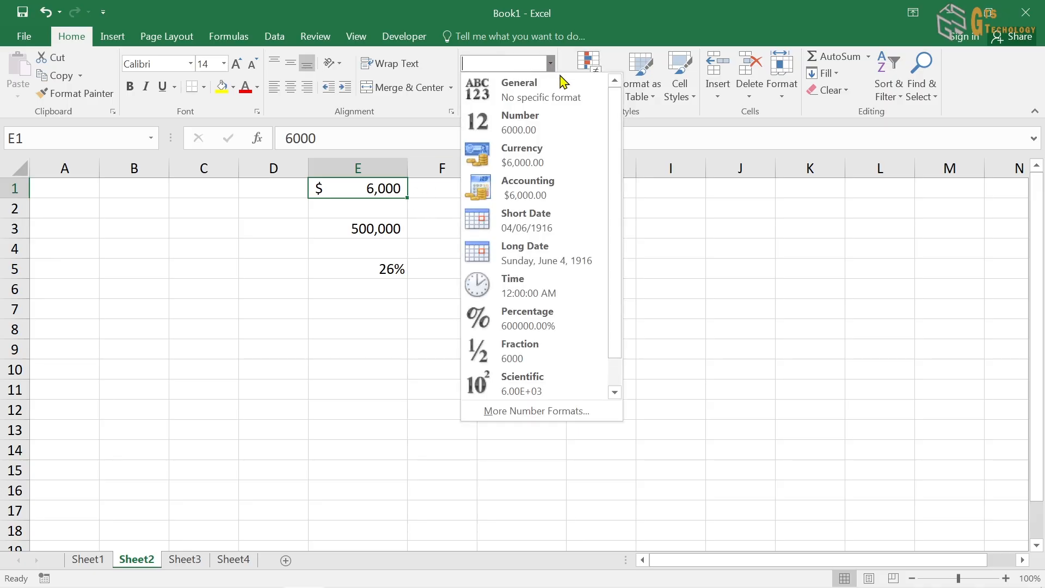
click(550, 63)
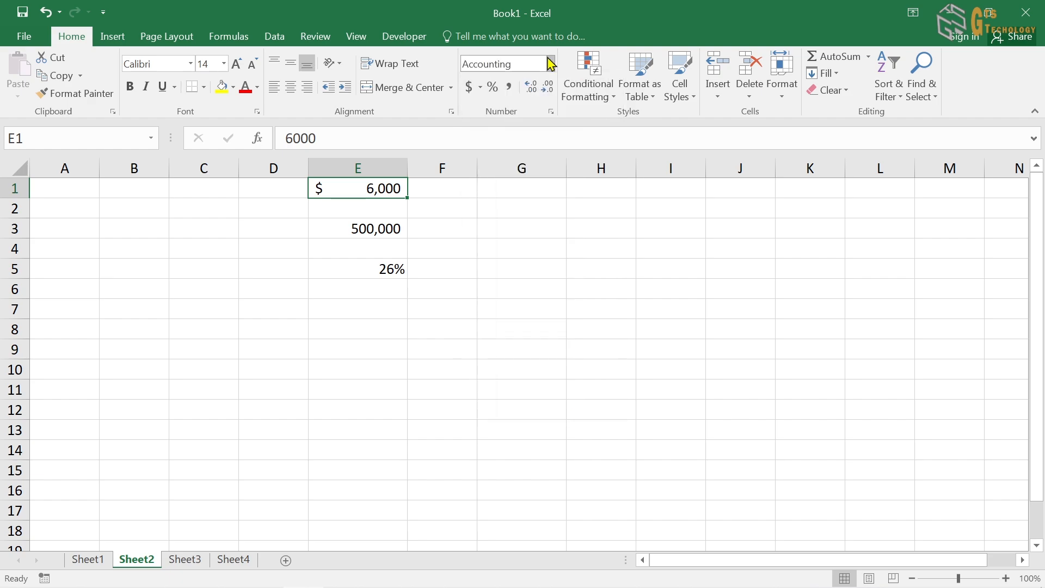
Open the Format Cells dialog for E1 and choose the Number category
click(551, 112)
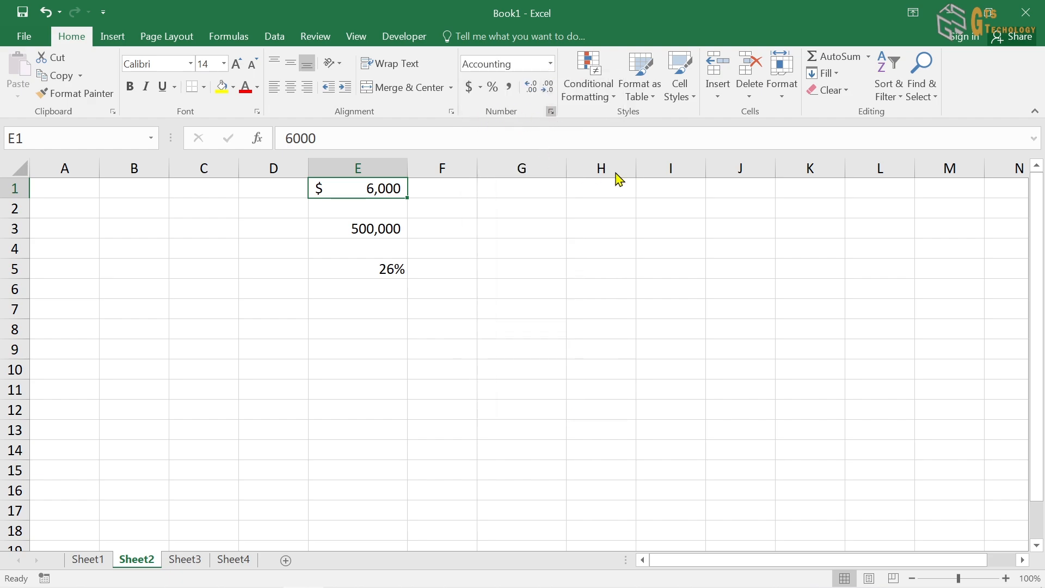
drag(555, 43, 823, 100)
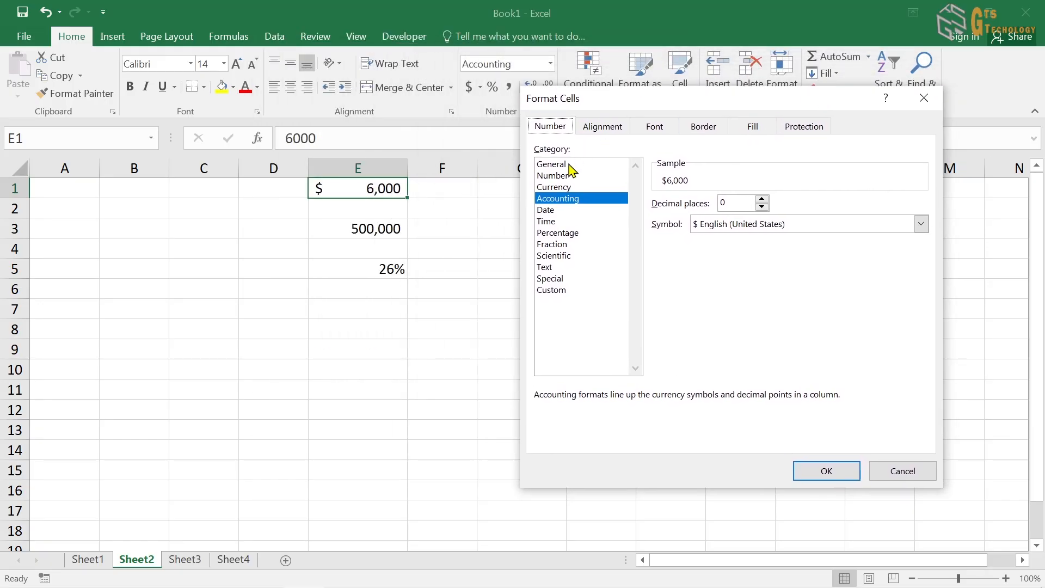
click(569, 165)
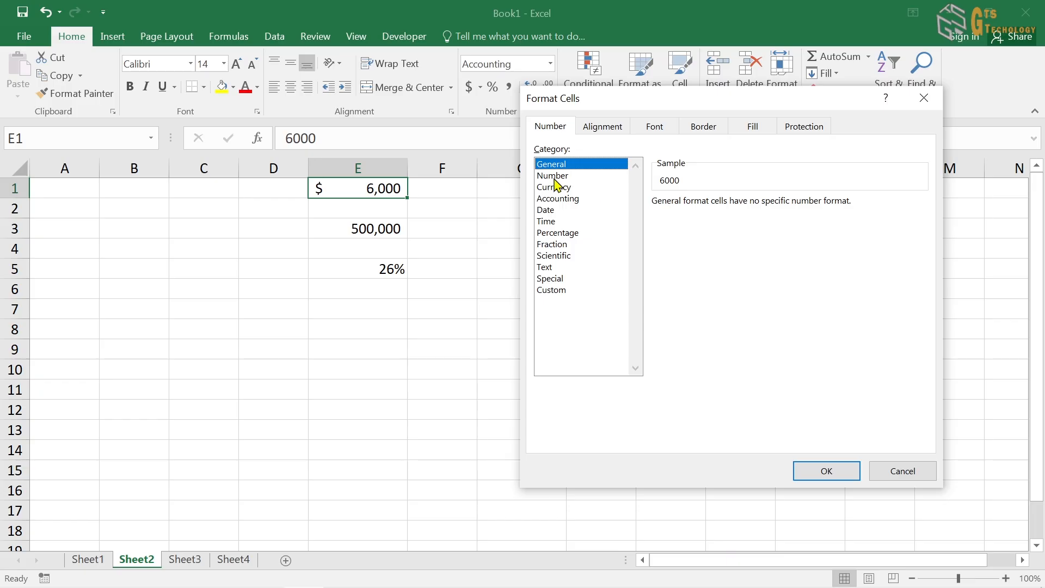
click(554, 175)
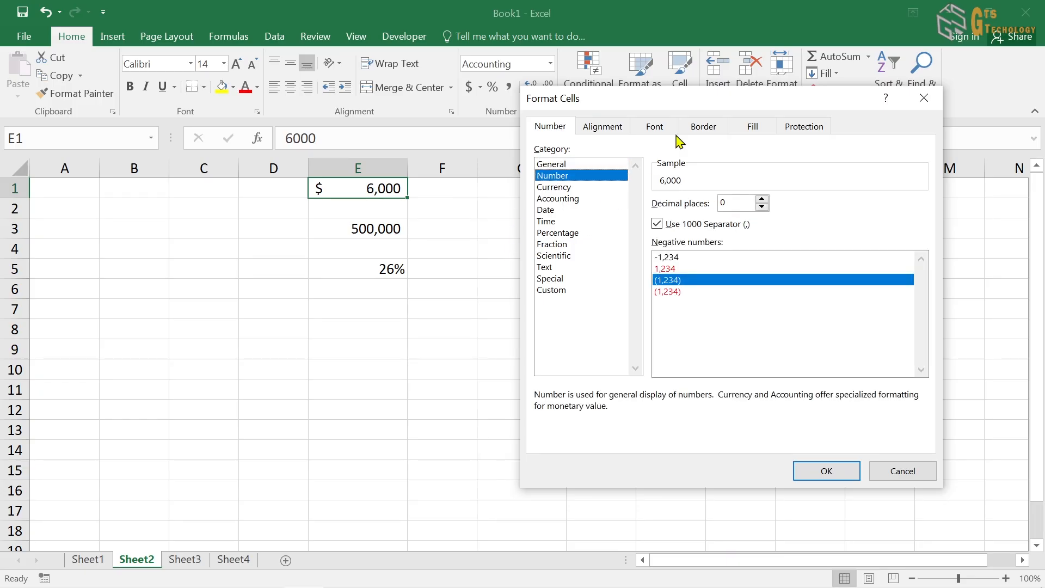
drag(728, 97, 698, 92)
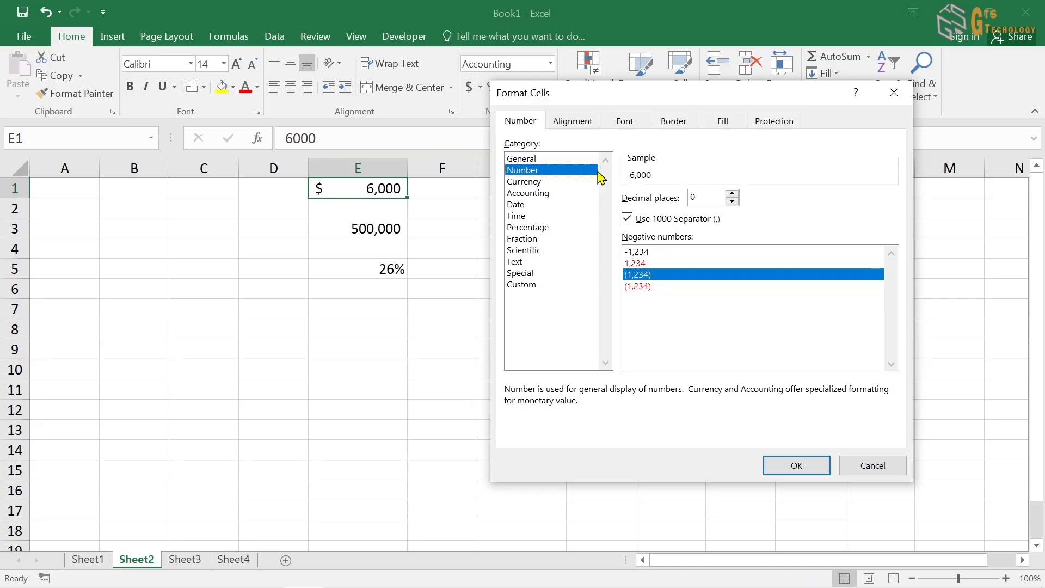
mouse_move(707, 95)
mouse_down()
mouse_move(695, 116)
mouse_move(714, 103)
mouse_up()
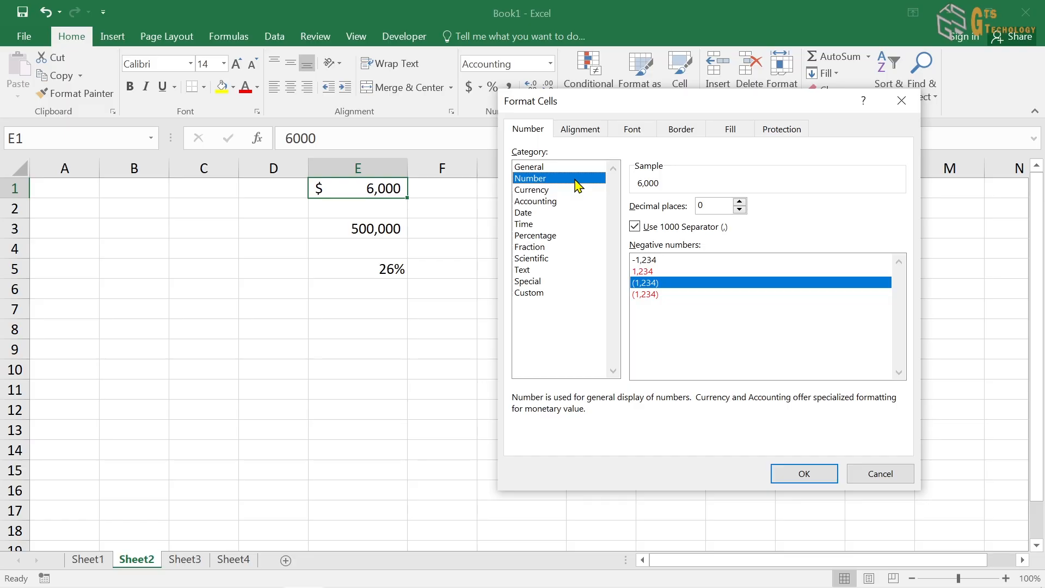
drag(744, 105, 739, 88)
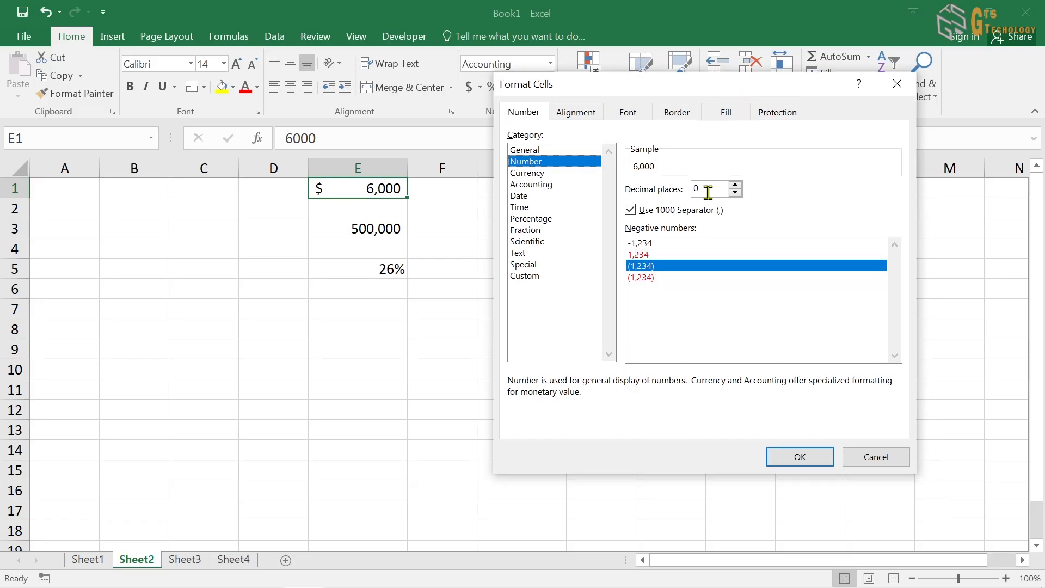
Set E1's number format to 3 decimal places with the 1000 separator and apply it
drag(714, 188, 680, 189)
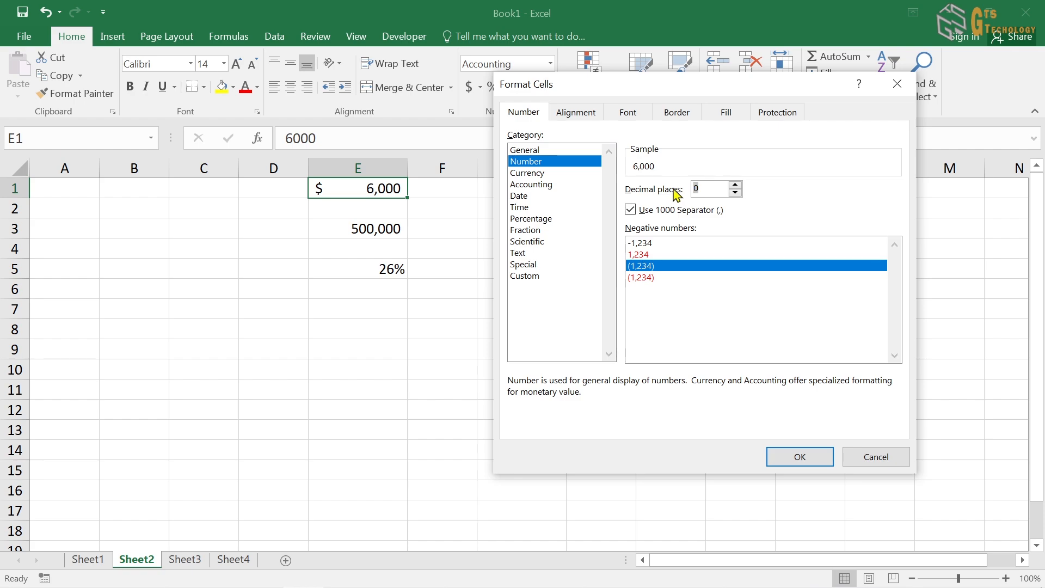
click(734, 185)
click(735, 185)
click(735, 185)
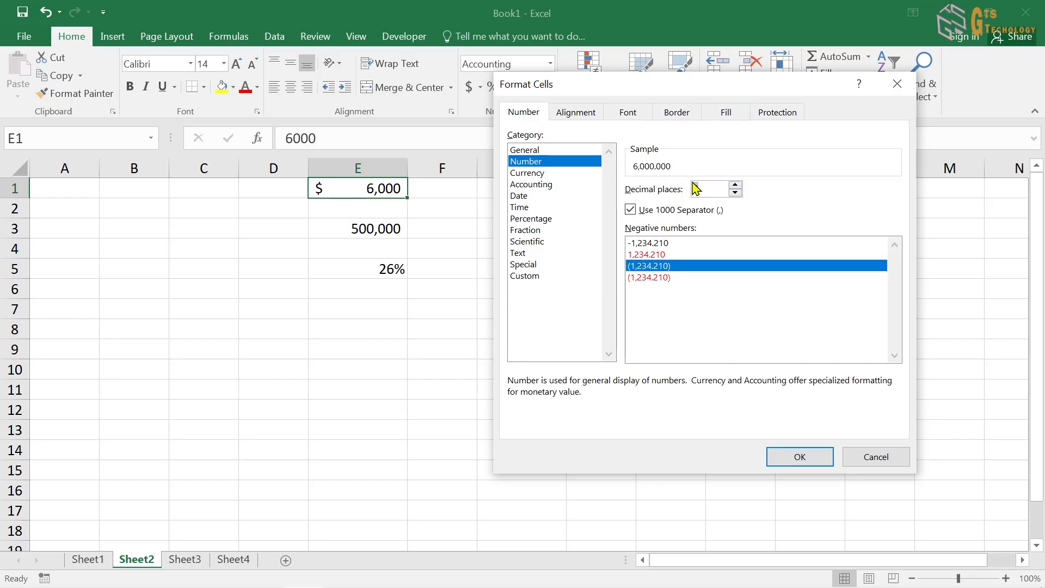
click(710, 188)
click(633, 212)
click(631, 210)
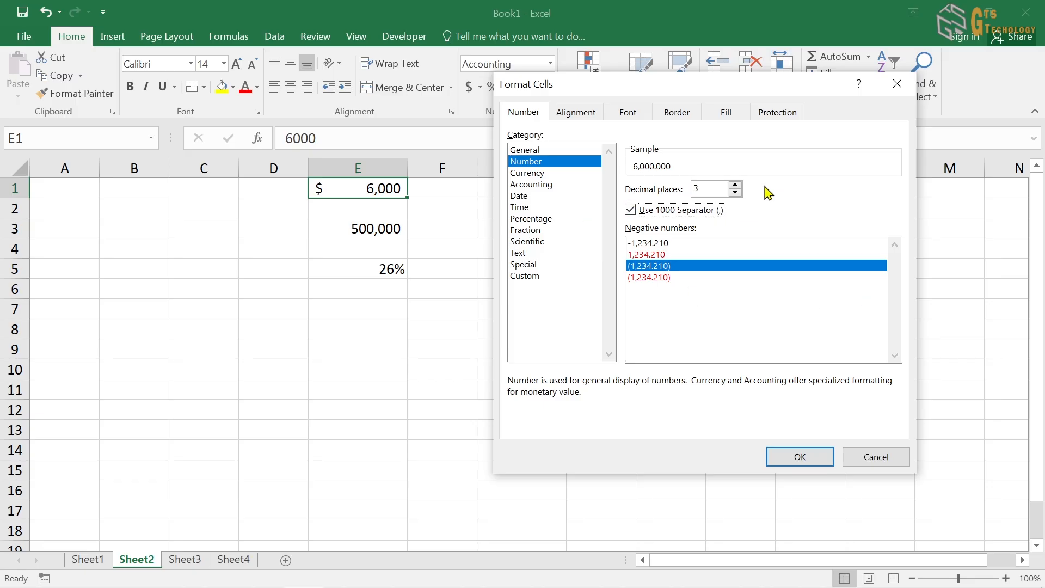
click(799, 457)
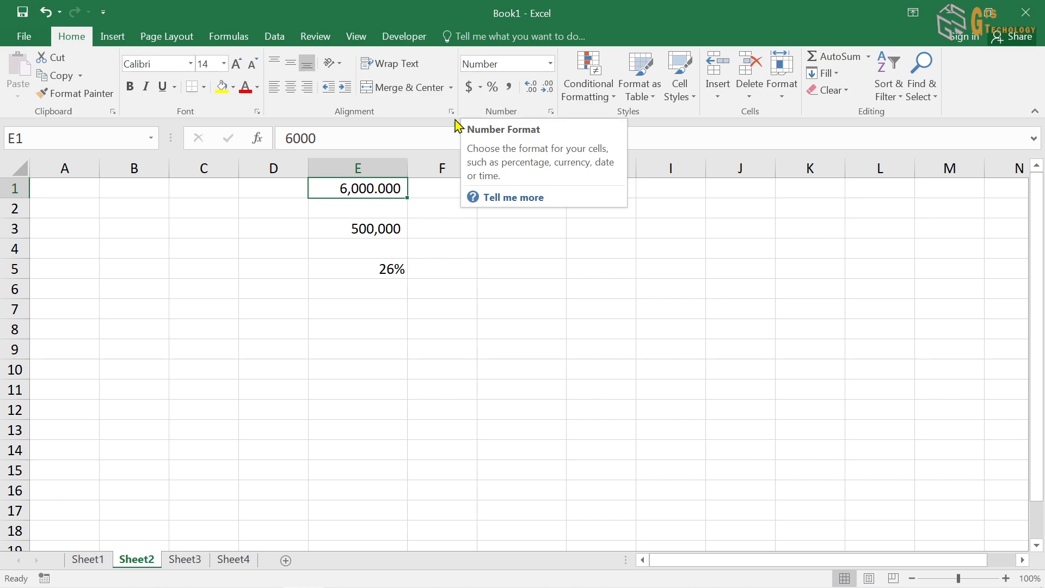
Open the Format Cells dialog for E3 and choose the Currency category
click(376, 229)
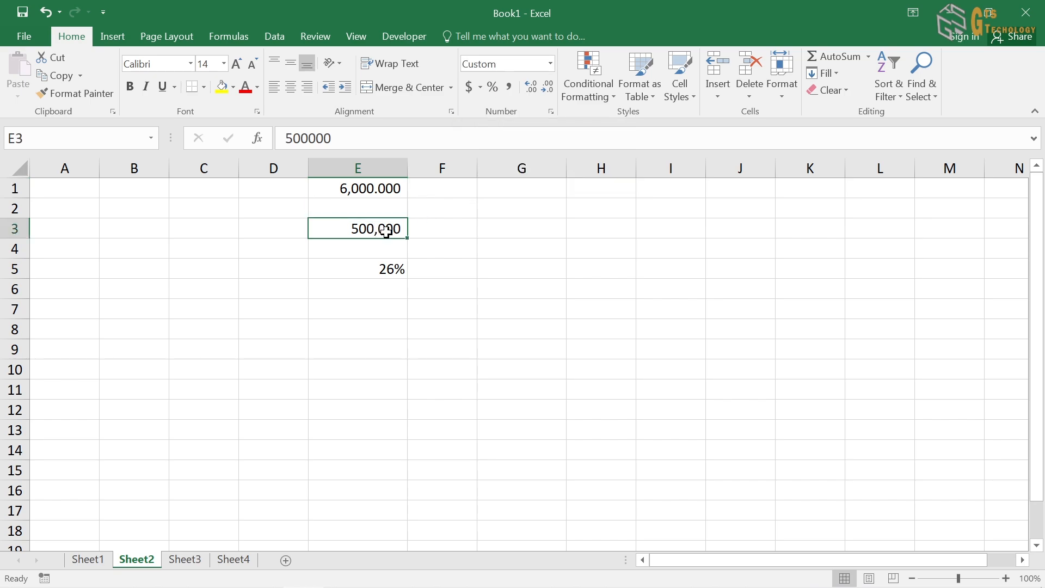
click(551, 111)
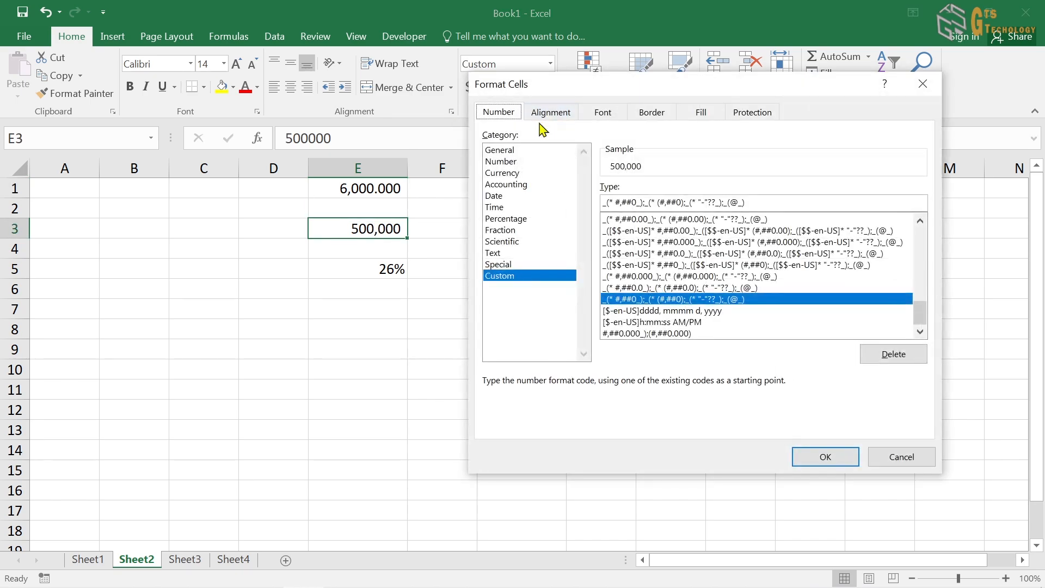
click(505, 162)
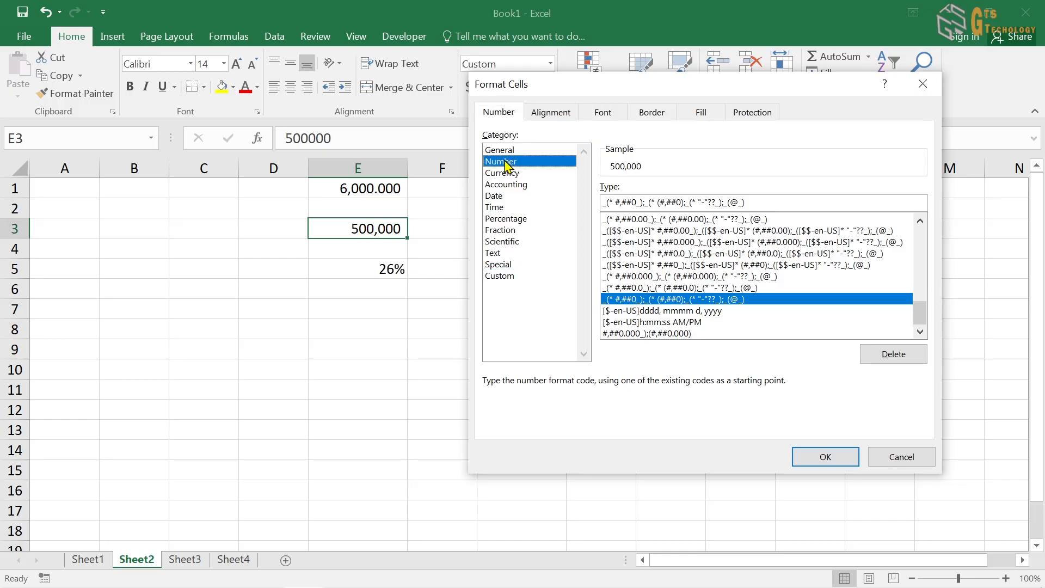
click(511, 173)
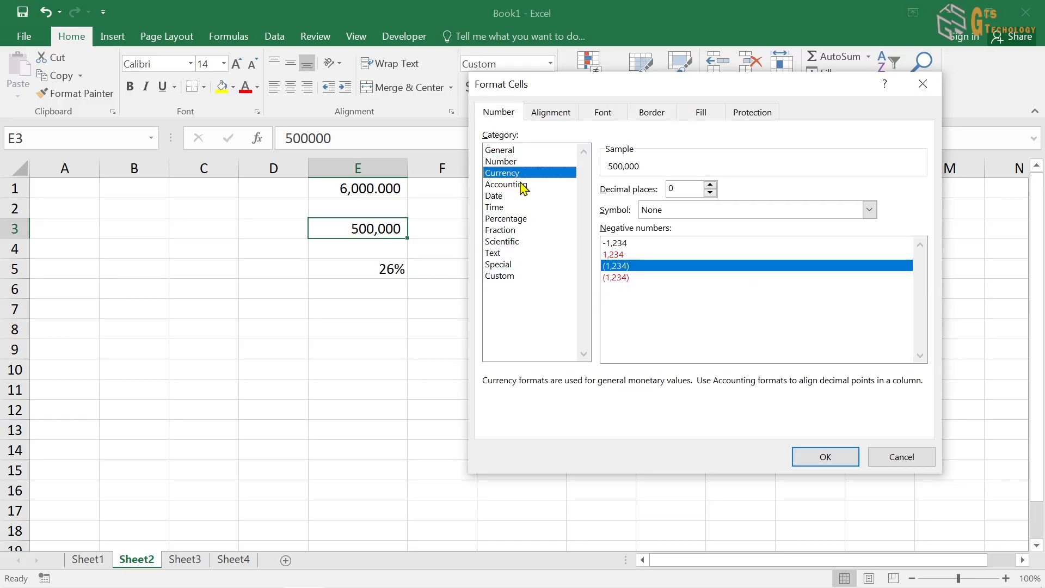
drag(673, 84, 690, 70)
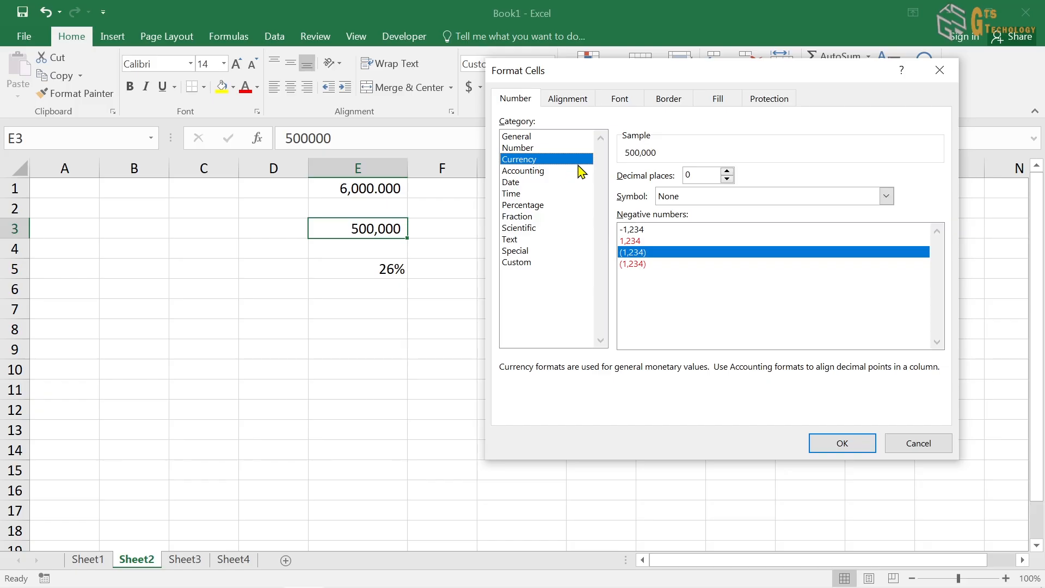
Try more decimal places in E3's currency format and return them to 0
click(727, 171)
click(727, 171)
click(728, 171)
click(727, 179)
click(727, 179)
click(727, 179)
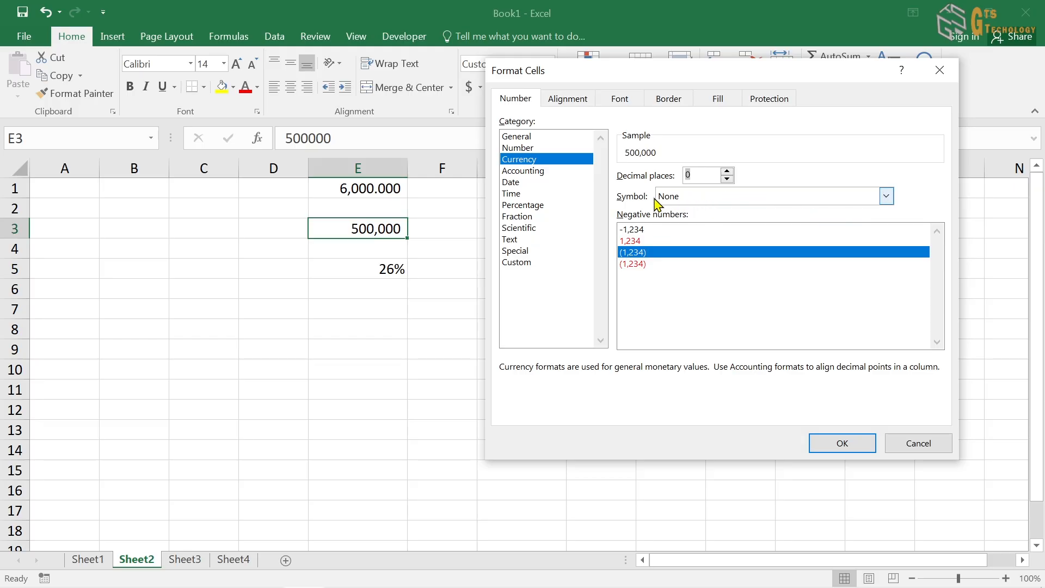
Look through the currency symbols, choose $ for E3 and apply the Currency format
click(886, 197)
scroll(776, 261, down, 20)
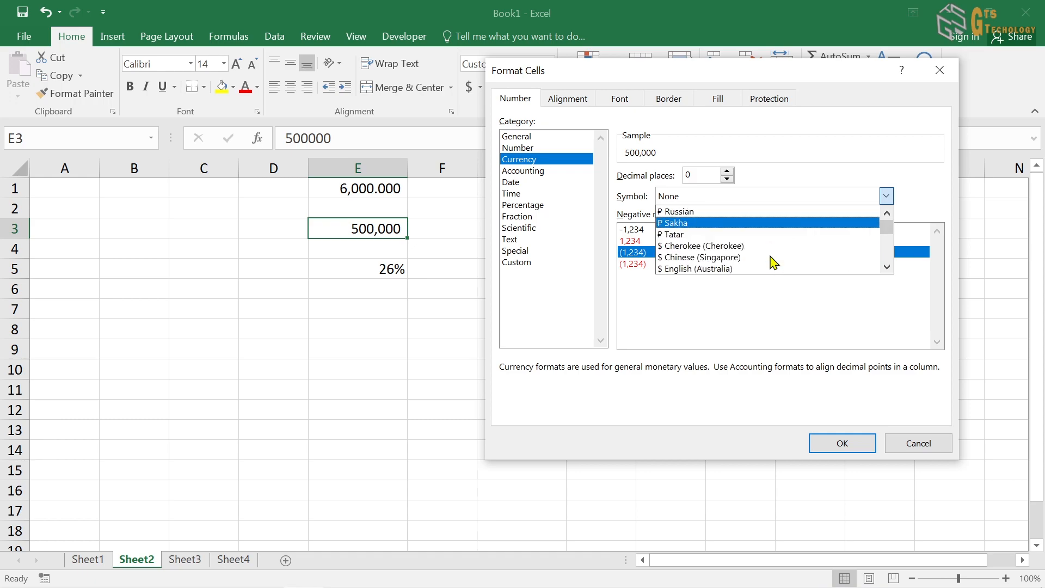
scroll(775, 240, down, 20)
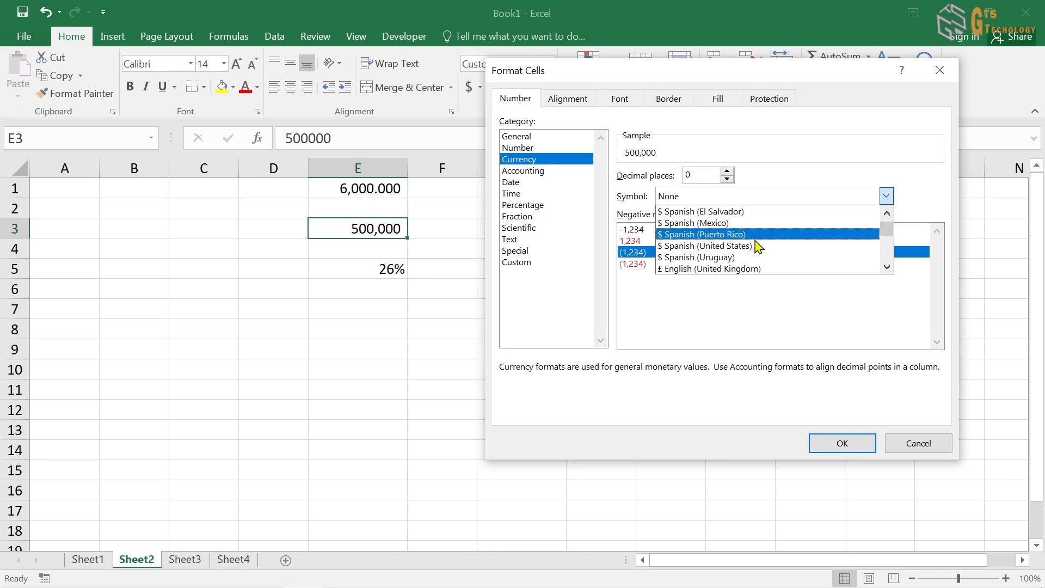
scroll(737, 251, down, 20)
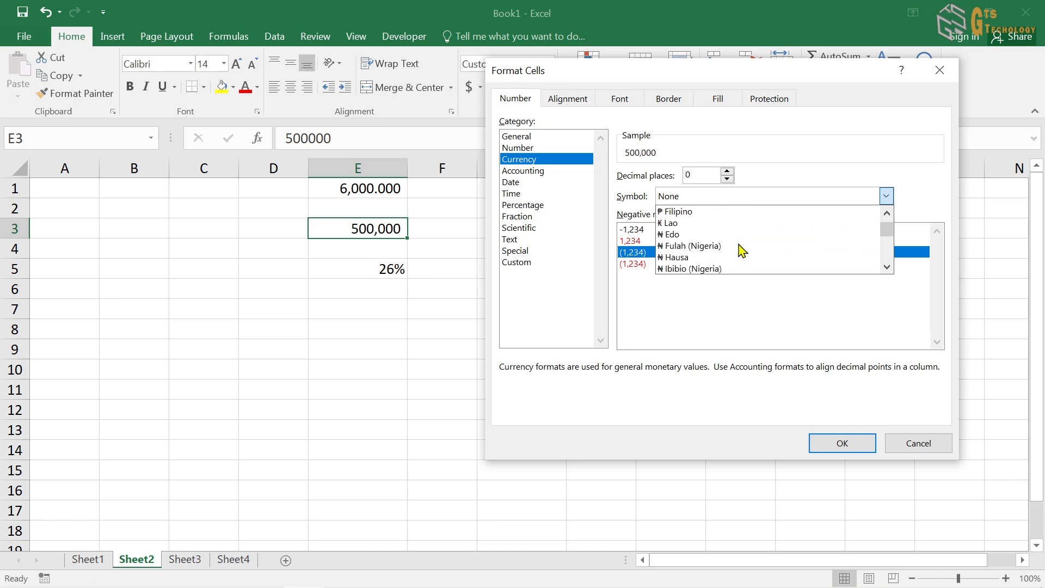
scroll(887, 250, down, 12)
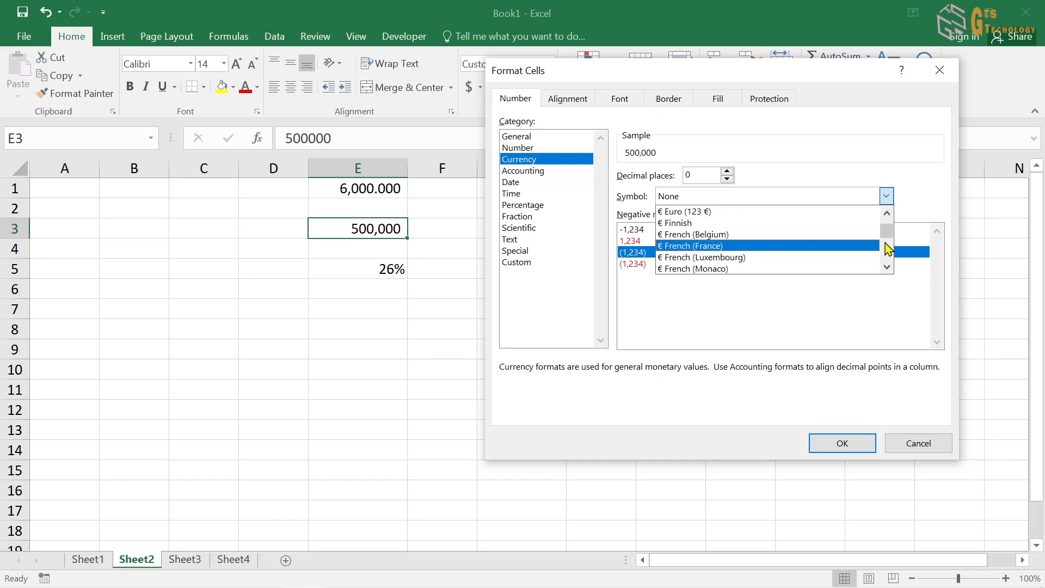
scroll(888, 264, down, 15)
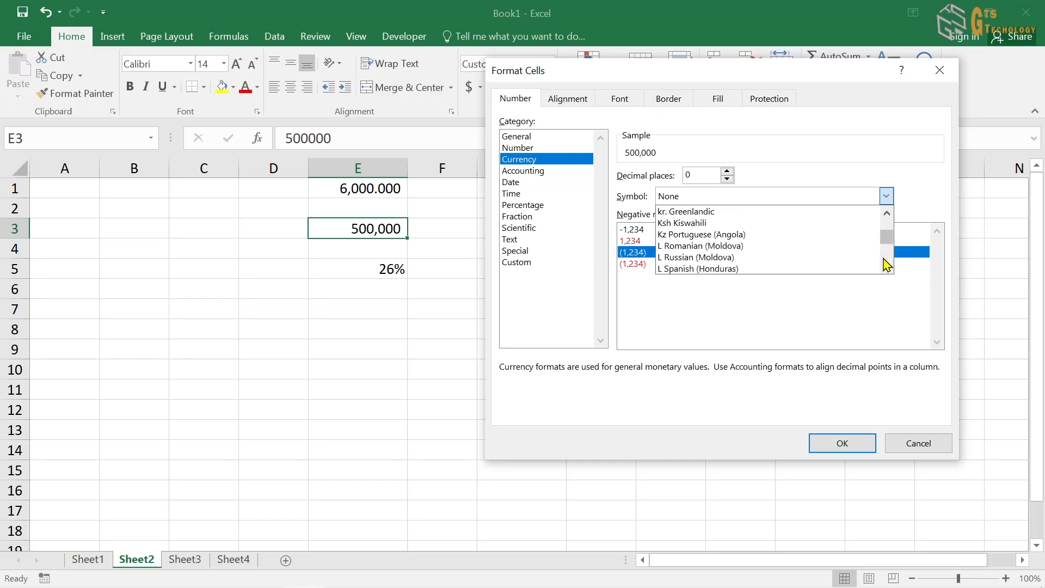
scroll(887, 251, down, 8)
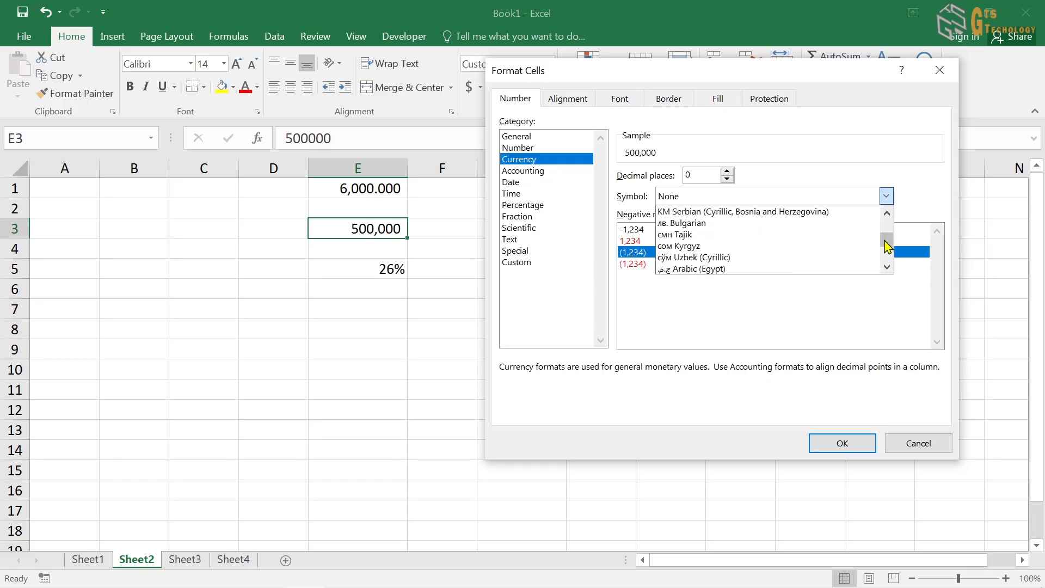
drag(888, 246, 889, 221)
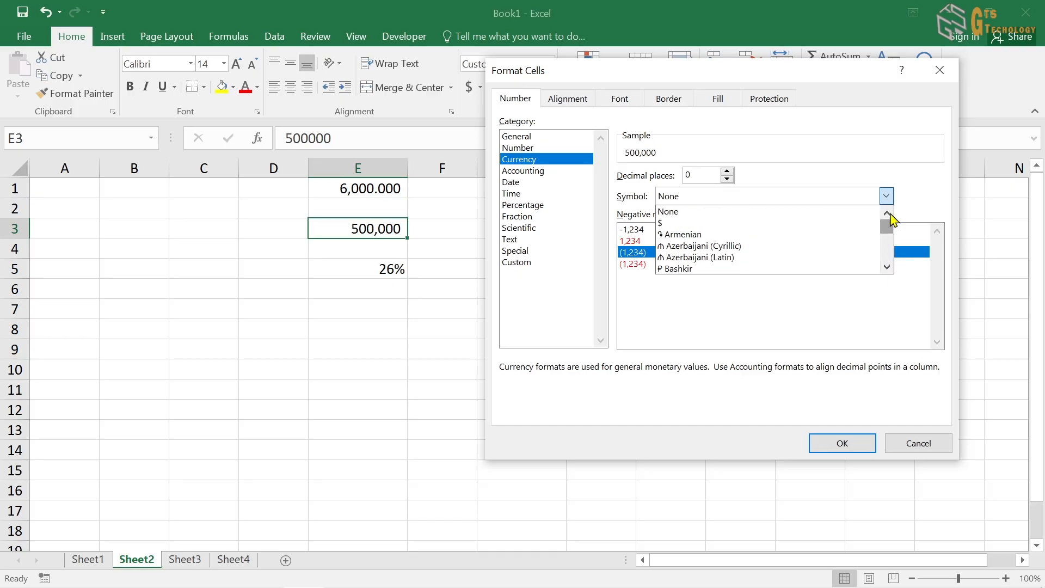
click(693, 224)
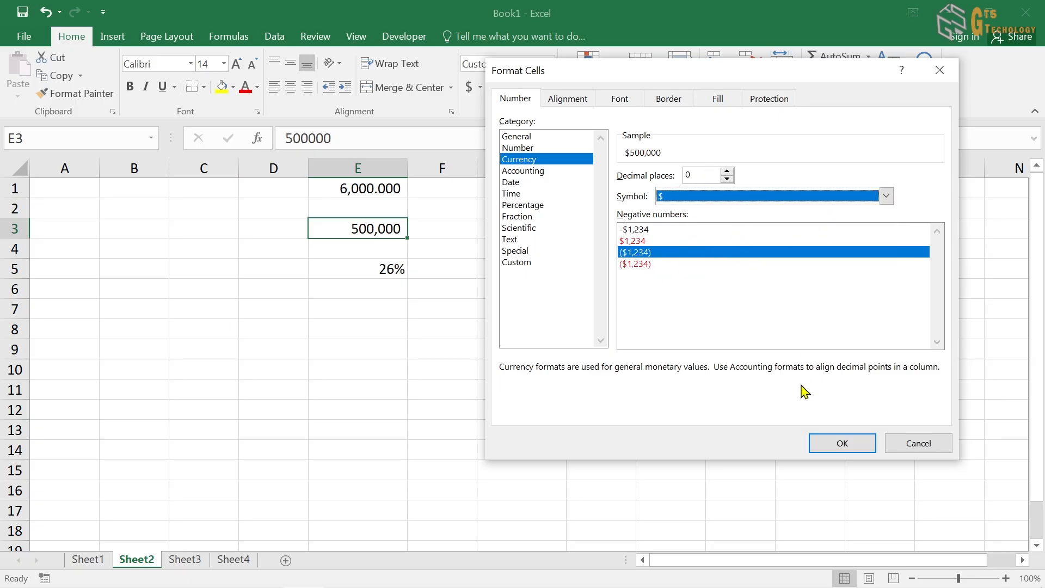
click(859, 443)
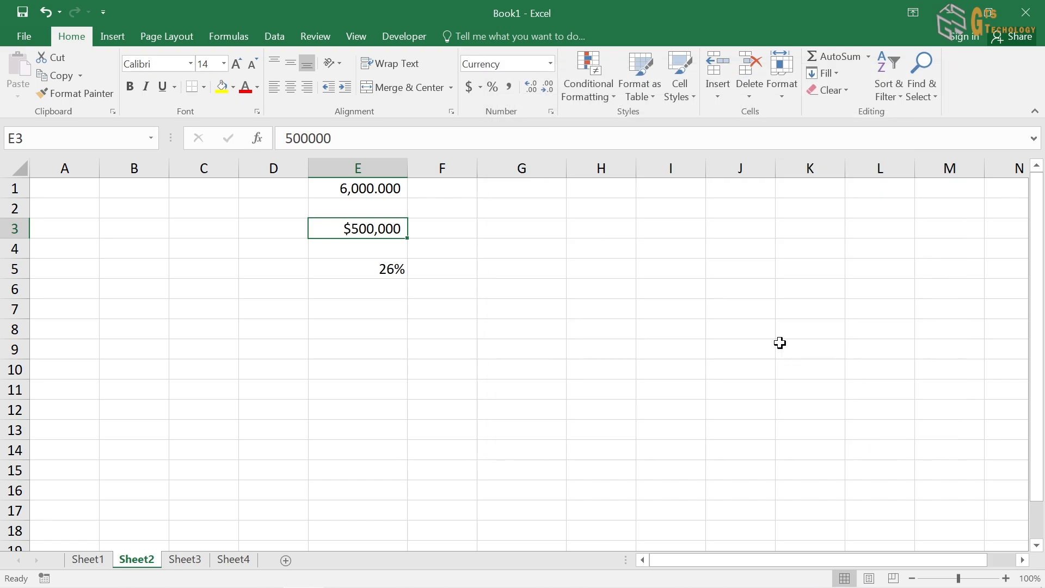
Widen column E slightly and select cell E4
drag(407, 168, 427, 168)
click(414, 247)
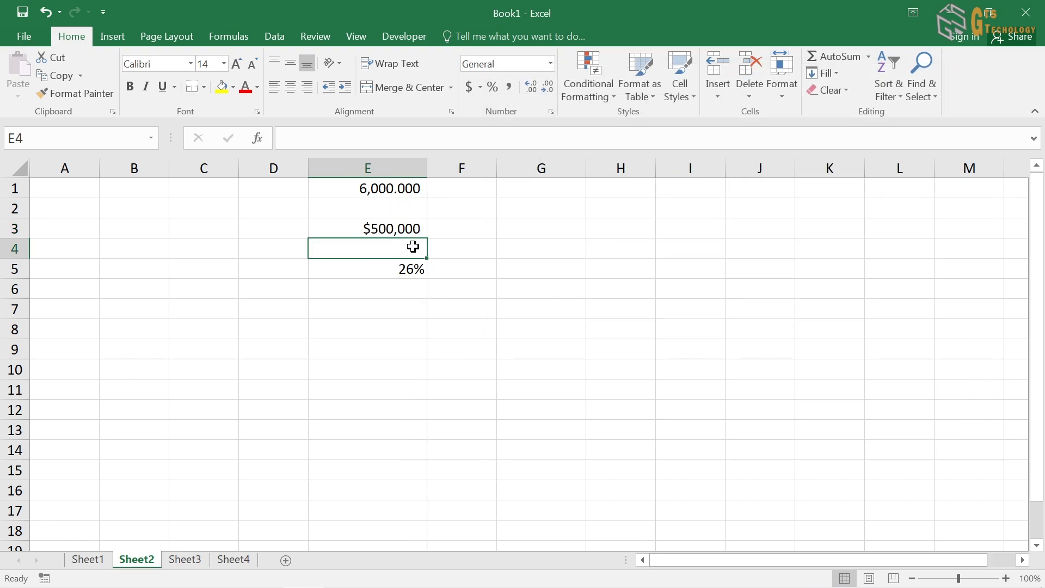
Enter 60000 in cell E4 below the $500,000 value
click(418, 230)
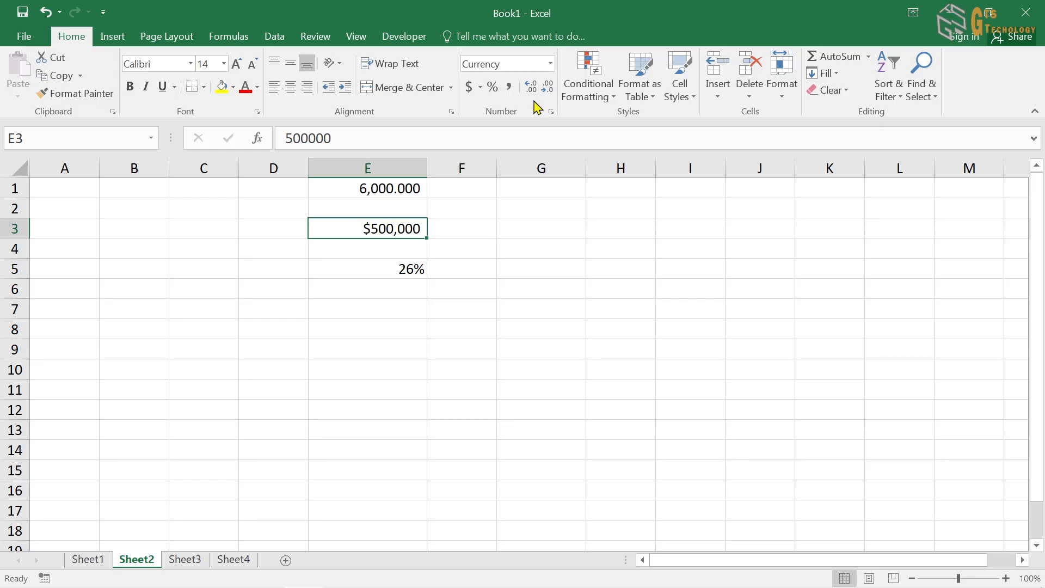
click(402, 254)
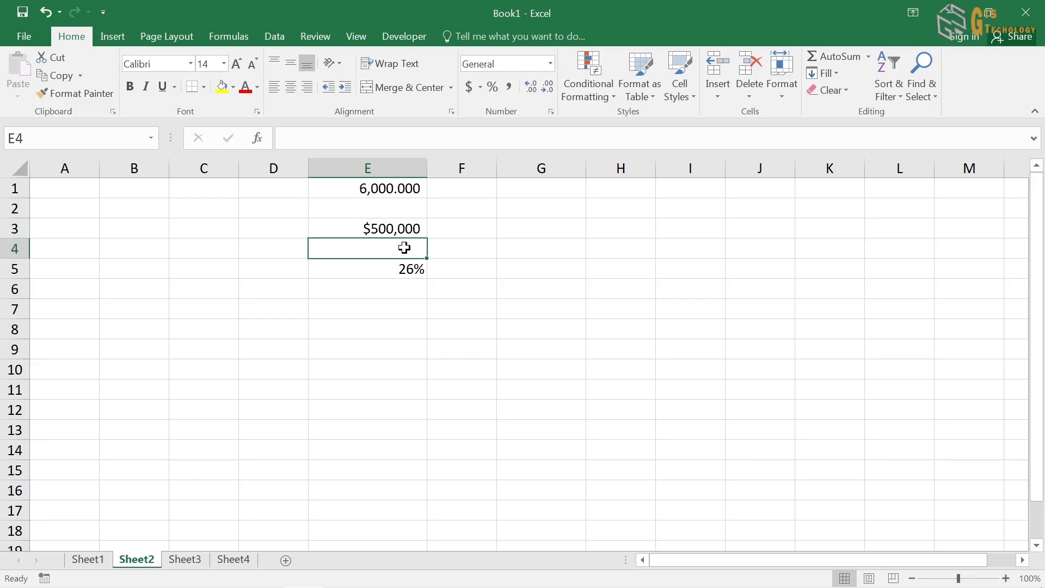
text(6000)
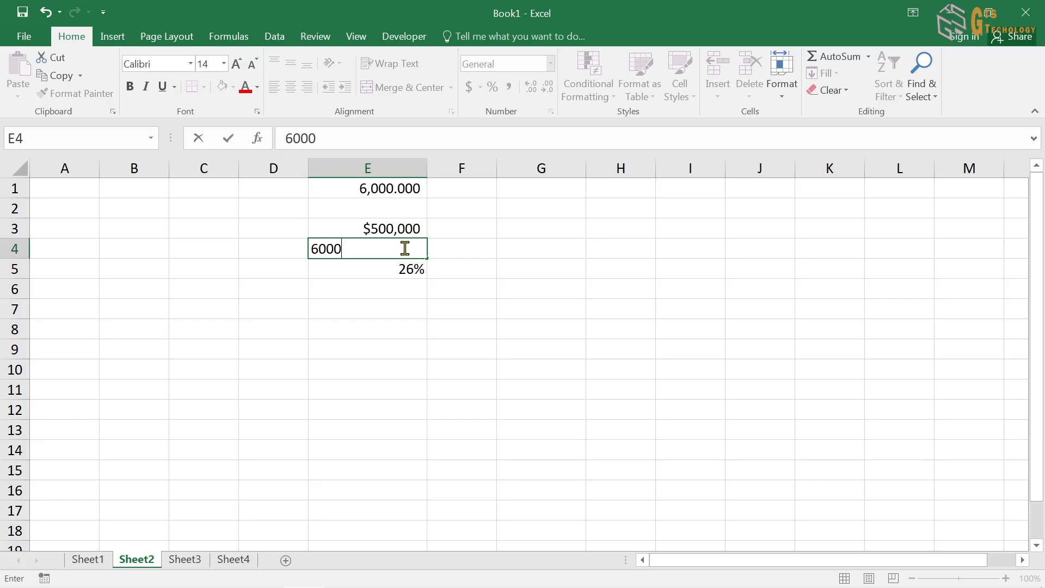
key(Return)
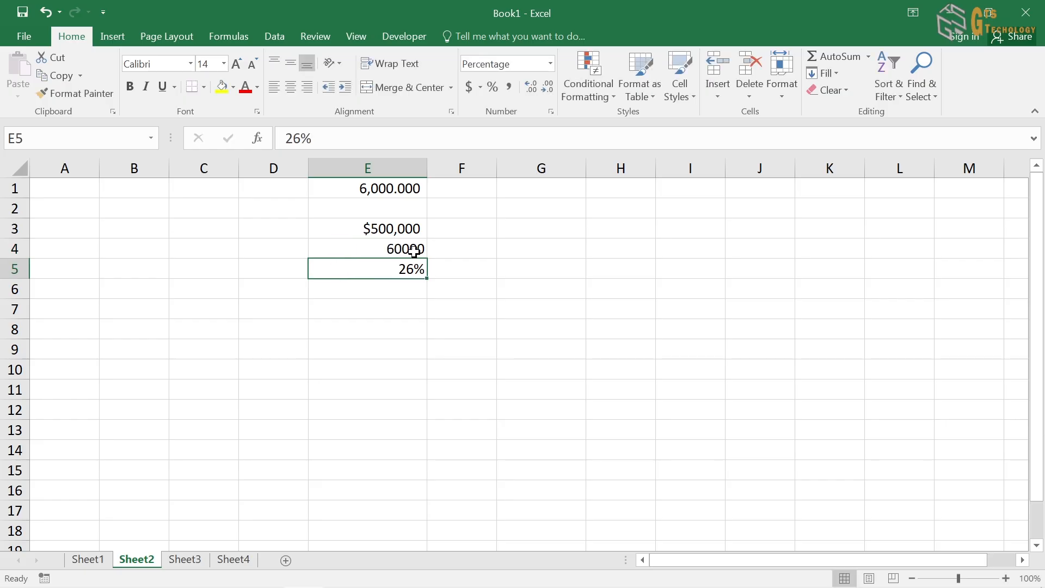
Open the Format Cells dialog for E4 and go past Currency to the Accounting category
click(407, 248)
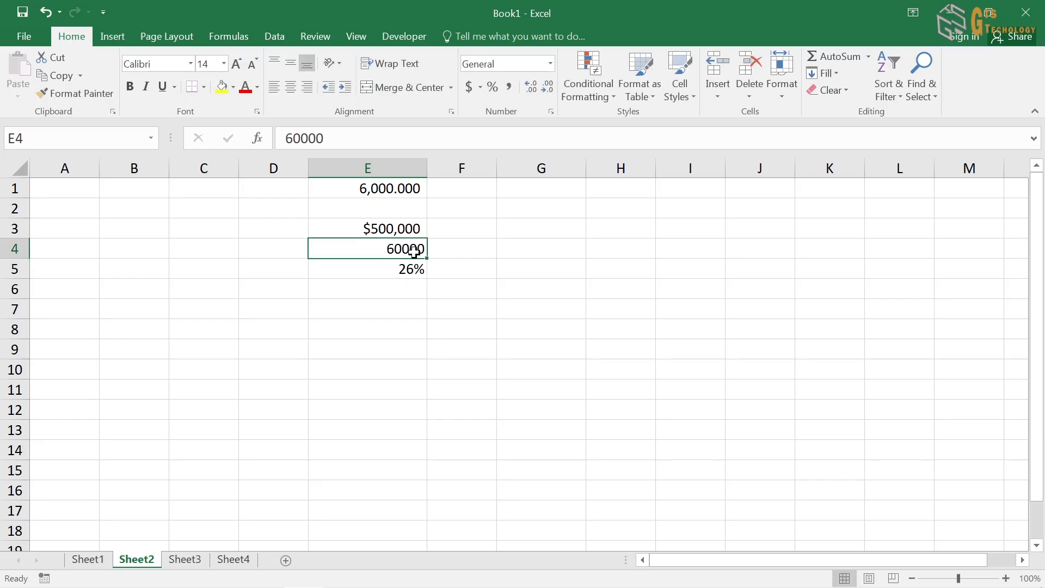
click(552, 112)
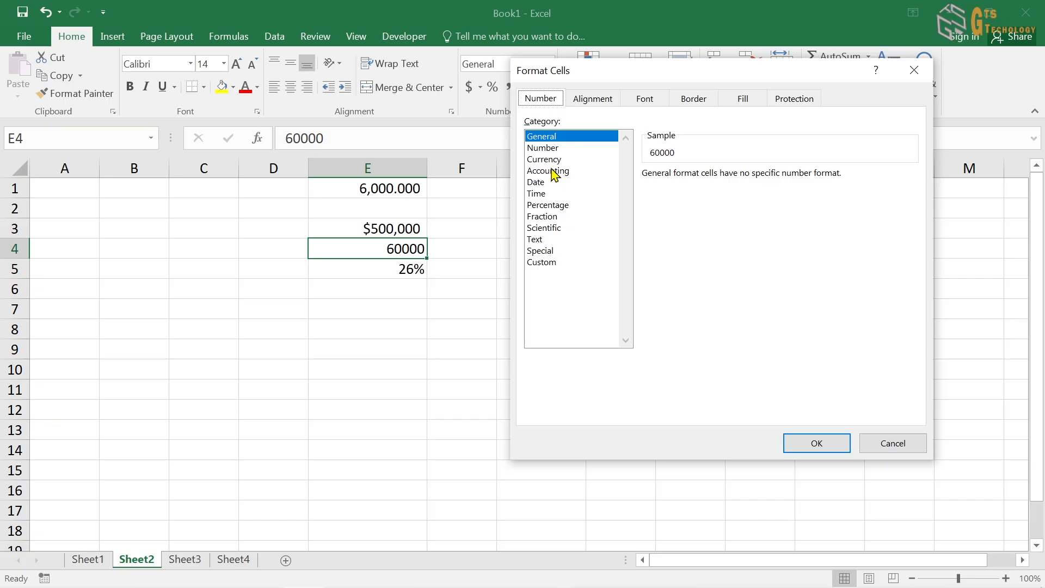
click(555, 160)
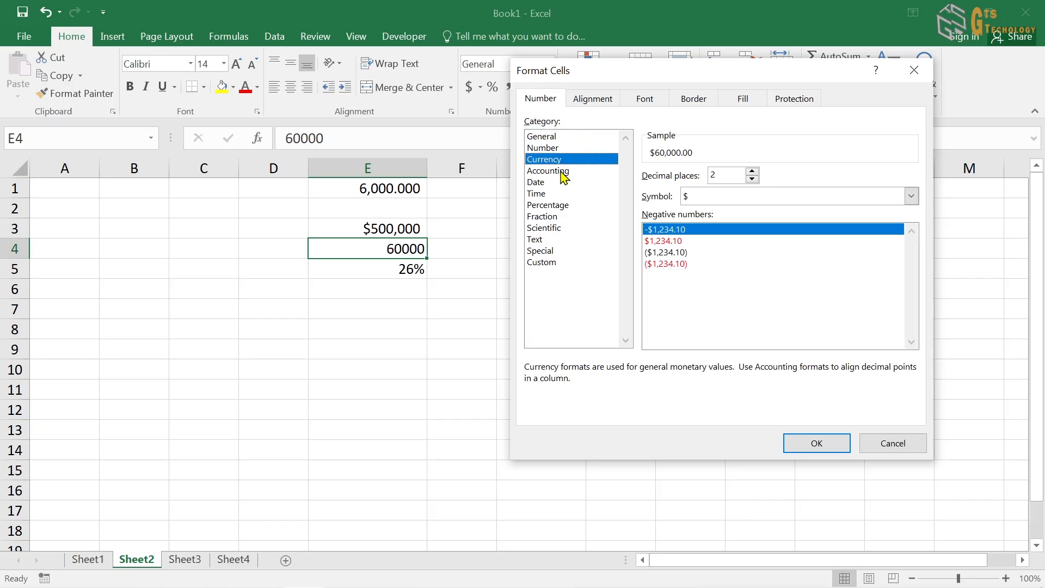
click(563, 172)
Compare the sample, options and descriptions of the Currency and Accounting number categories for E4
drag(688, 70, 691, 84)
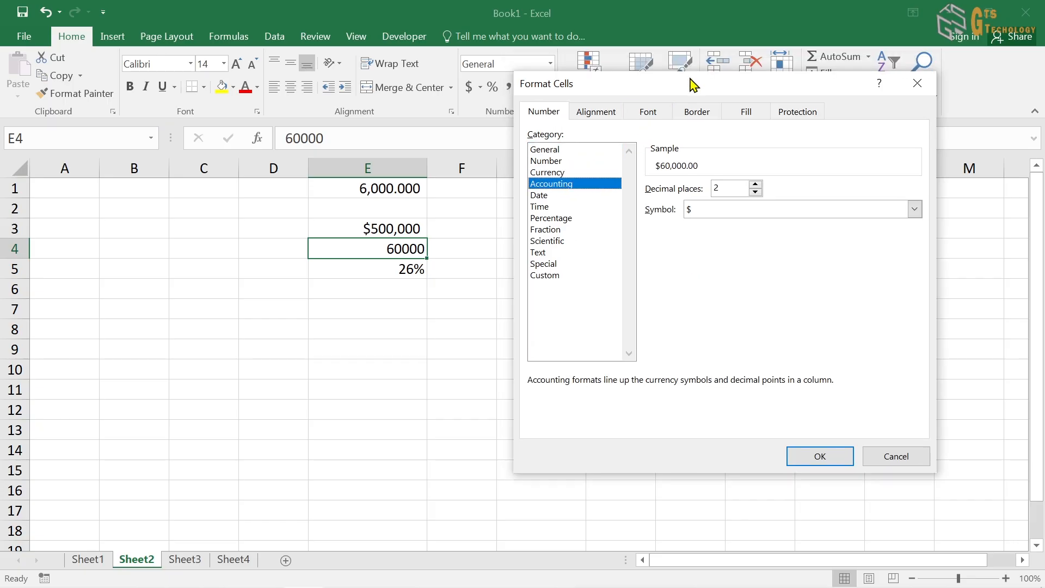
click(574, 173)
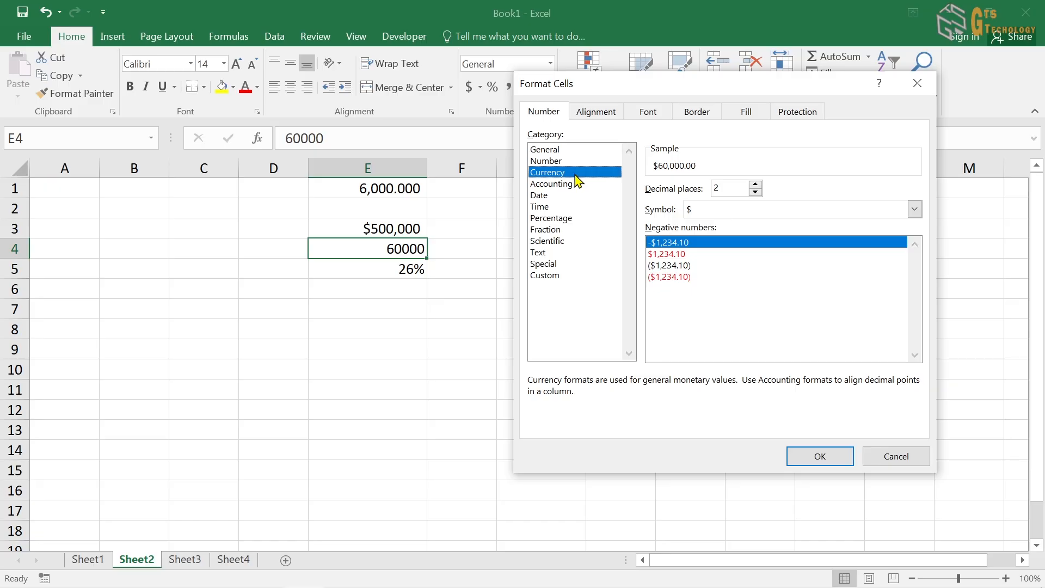
mouse_move(707, 85)
mouse_down()
mouse_move(705, 105)
mouse_move(705, 95)
mouse_up()
click(576, 195)
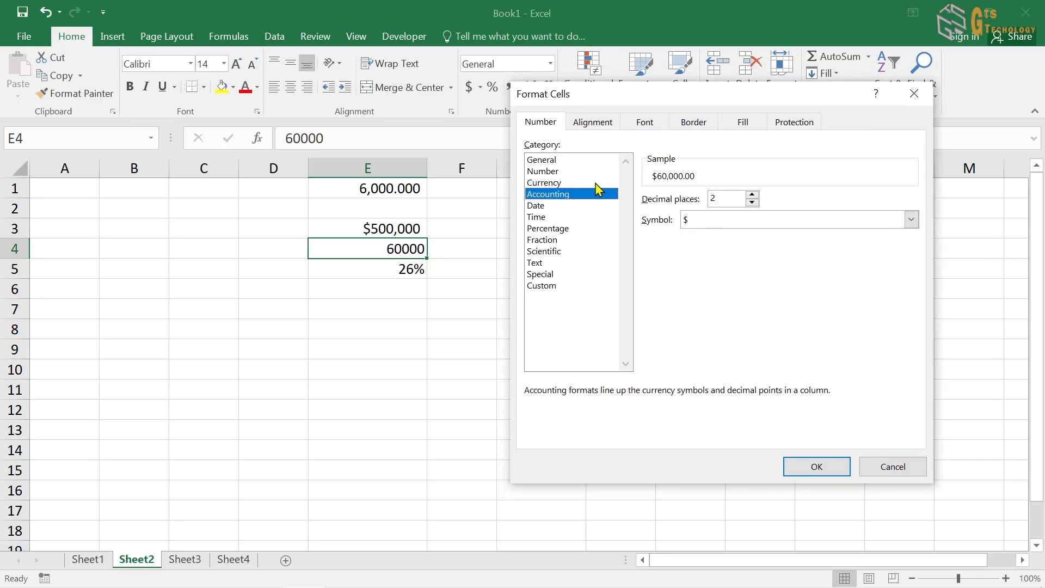
drag(733, 93, 724, 127)
click(568, 218)
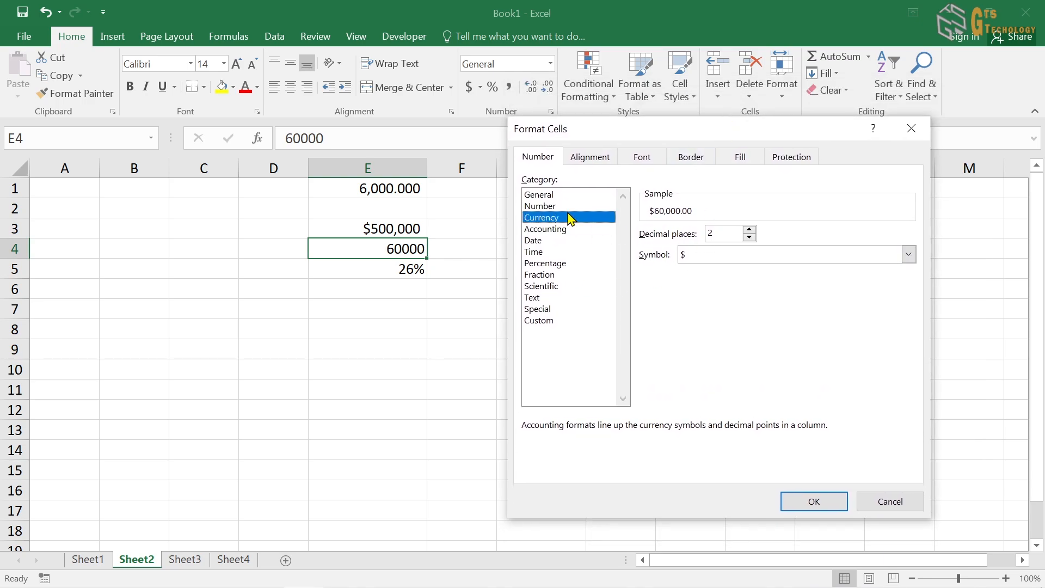
click(559, 229)
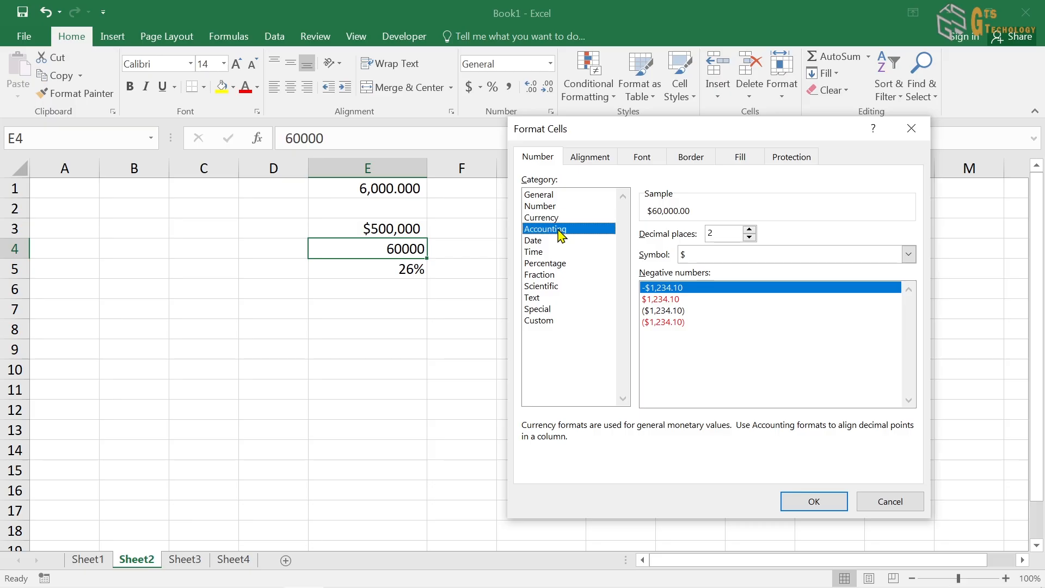
click(569, 218)
mouse_move(723, 130)
mouse_down()
mouse_move(719, 160)
mouse_move(722, 148)
mouse_up()
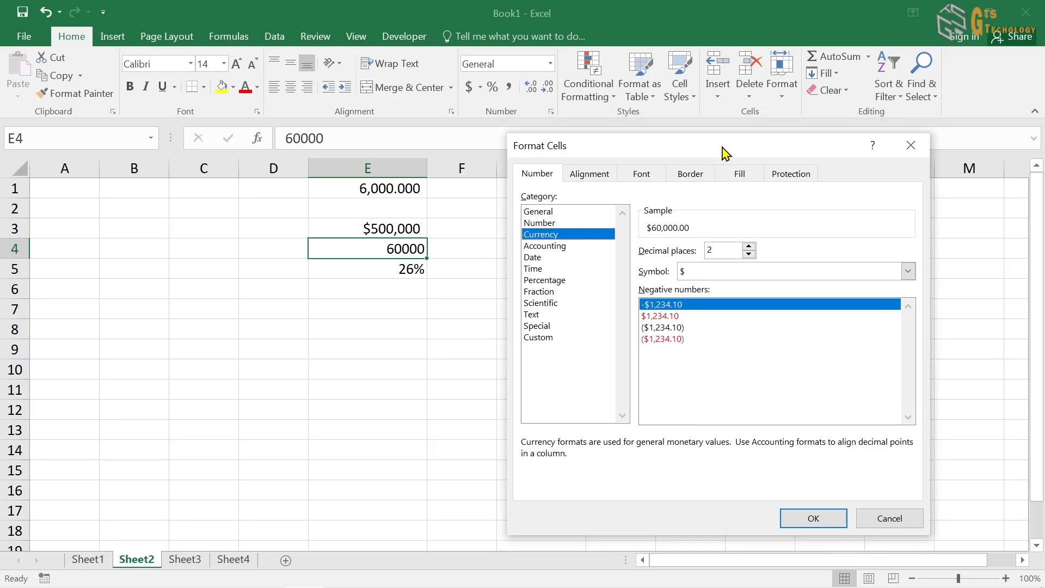
click(557, 246)
drag(702, 150, 695, 151)
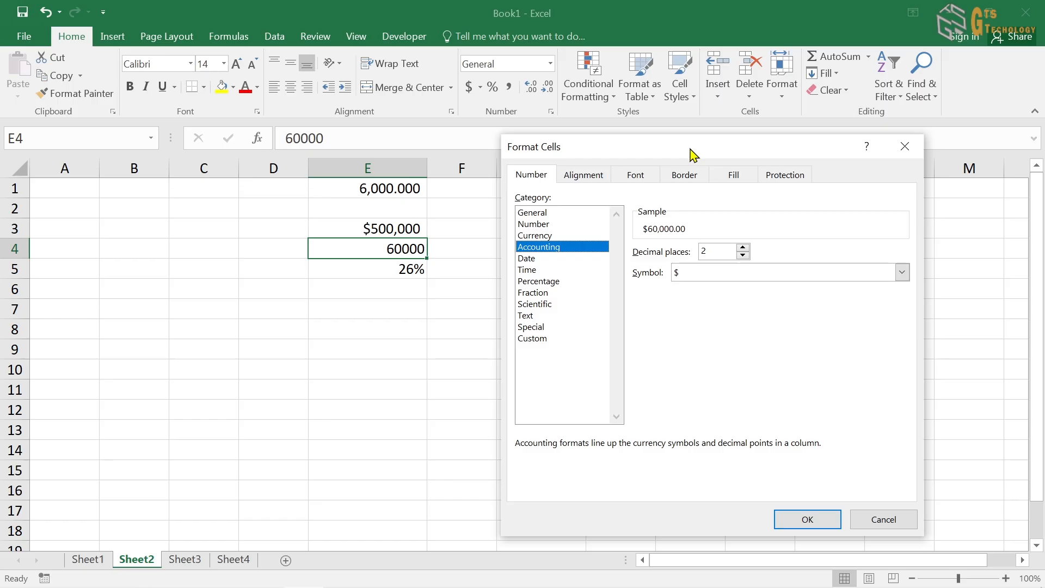
drag(692, 155, 695, 144)
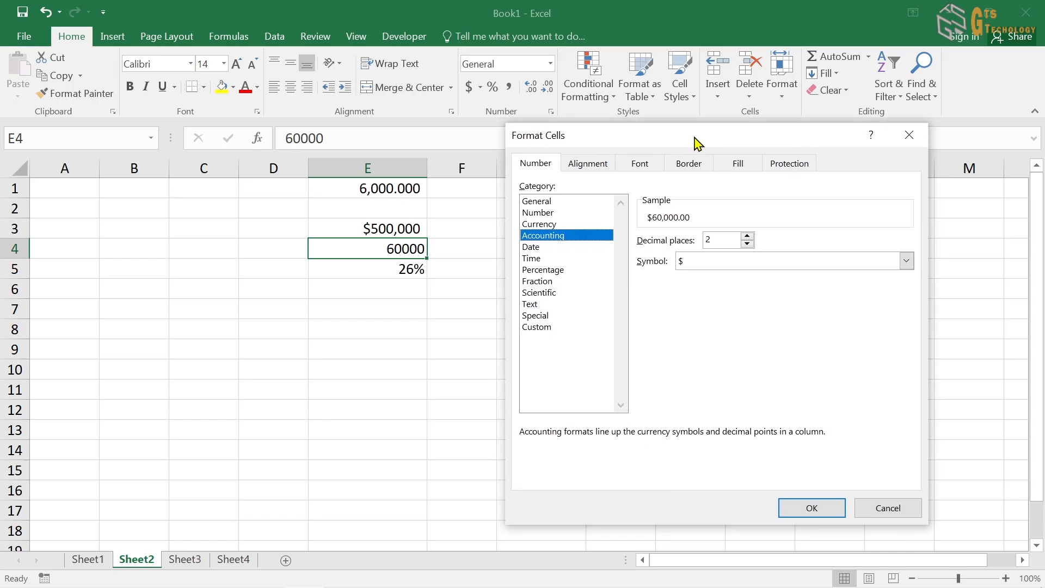
click(581, 223)
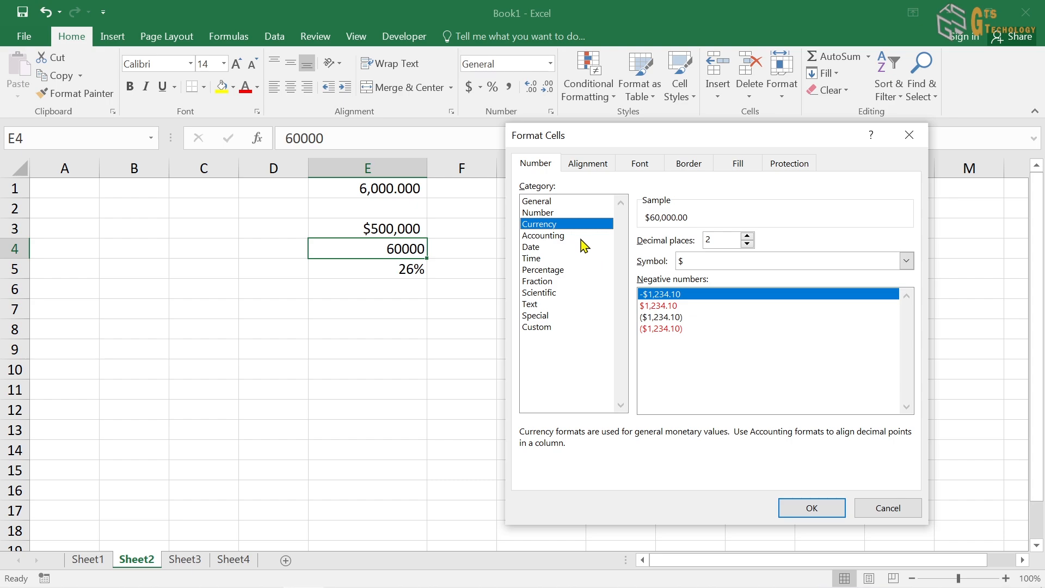
click(581, 235)
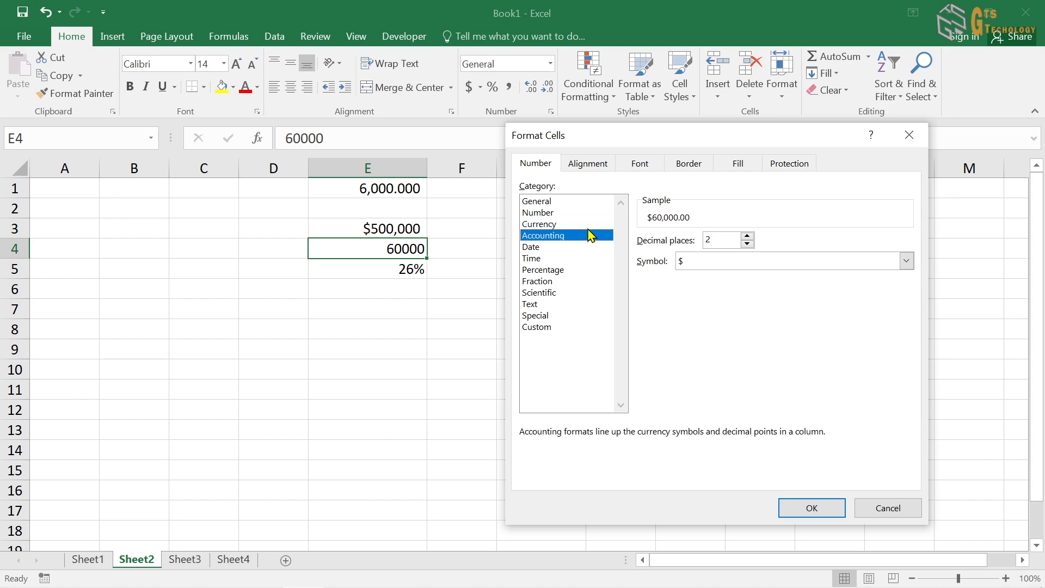
click(592, 224)
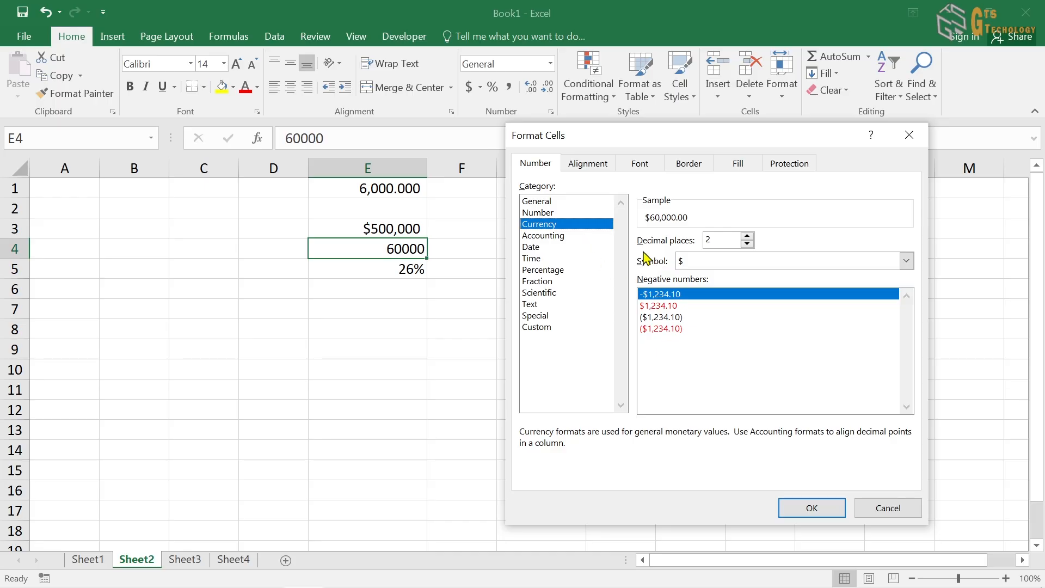
Choose the Accounting category with the $ symbol and apply the format to E4
click(570, 237)
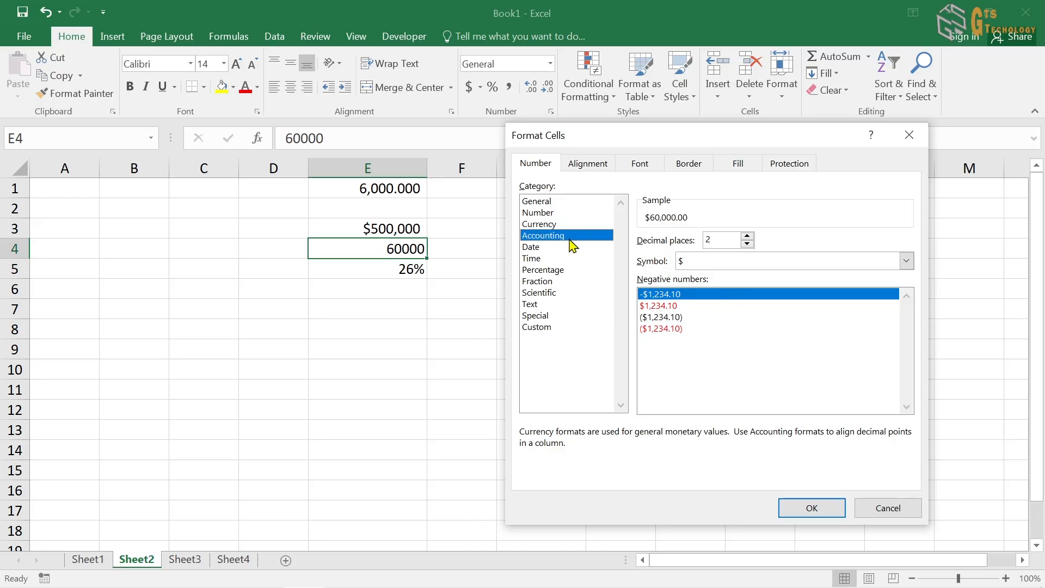
drag(748, 137, 750, 148)
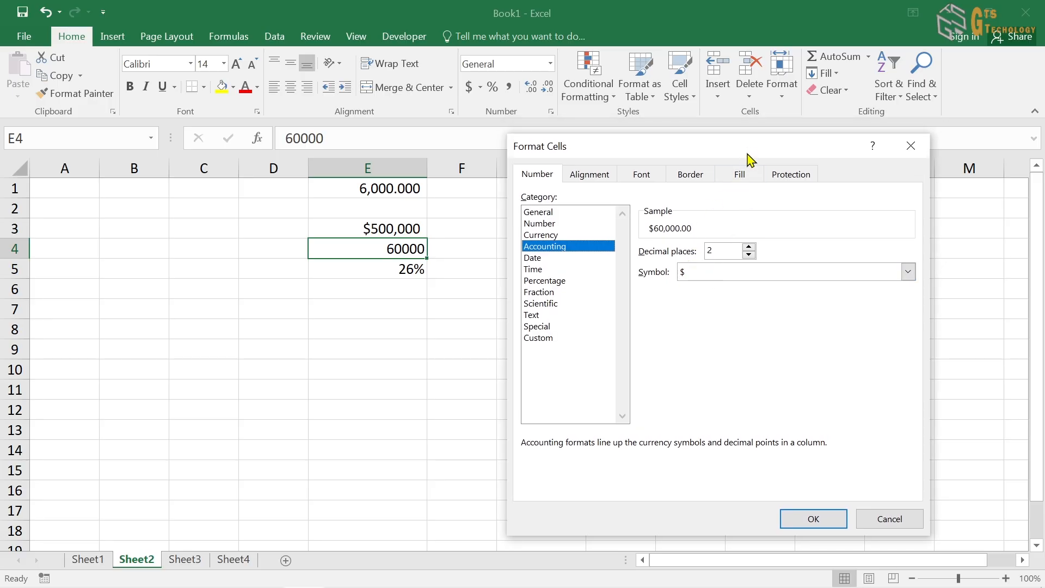
drag(748, 148, 734, 146)
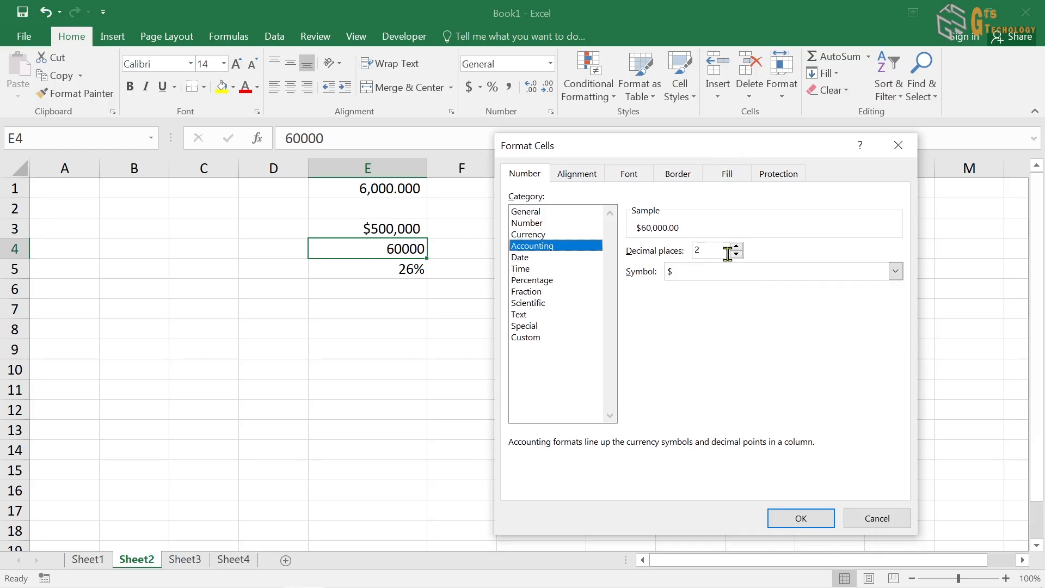
drag(737, 151, 742, 155)
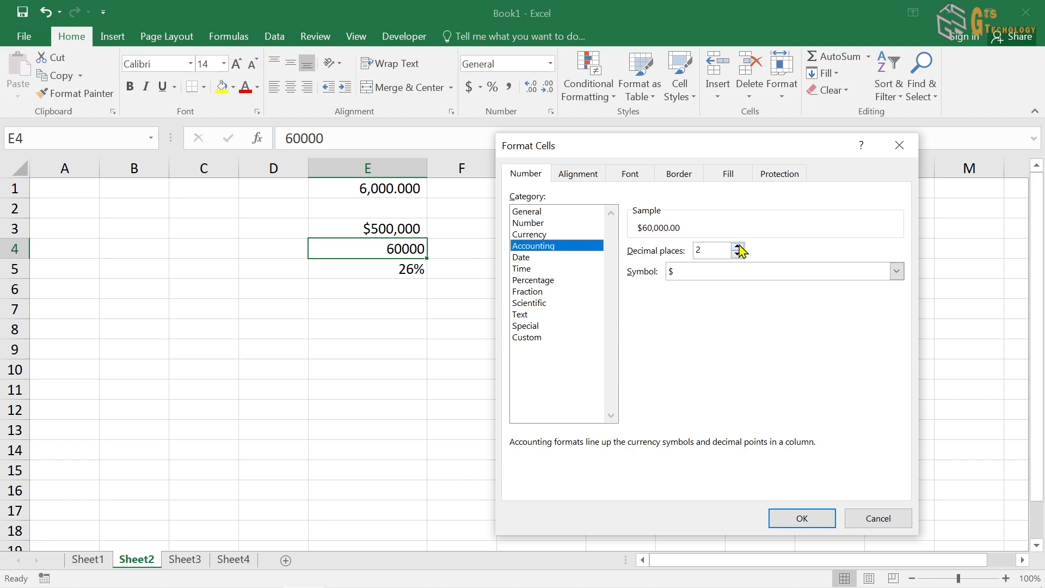
click(896, 271)
scroll(761, 349, down, 1)
scroll(782, 327, up, 2)
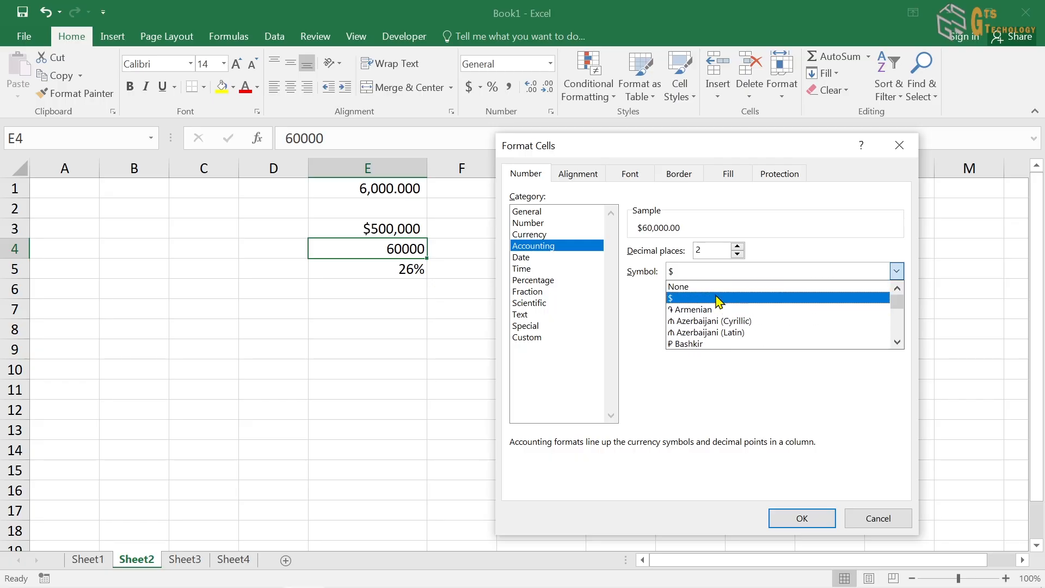
click(716, 297)
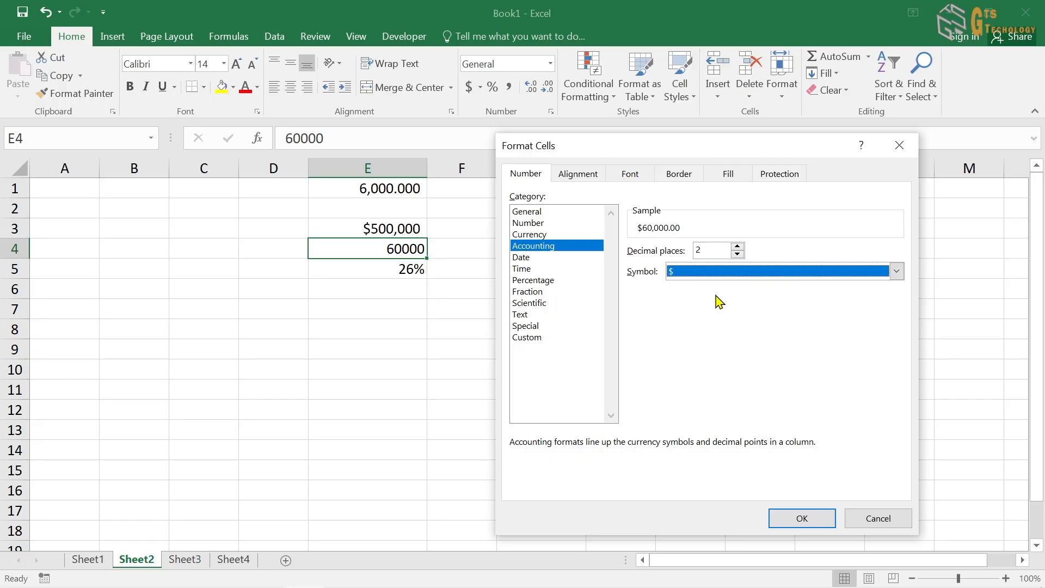
click(801, 523)
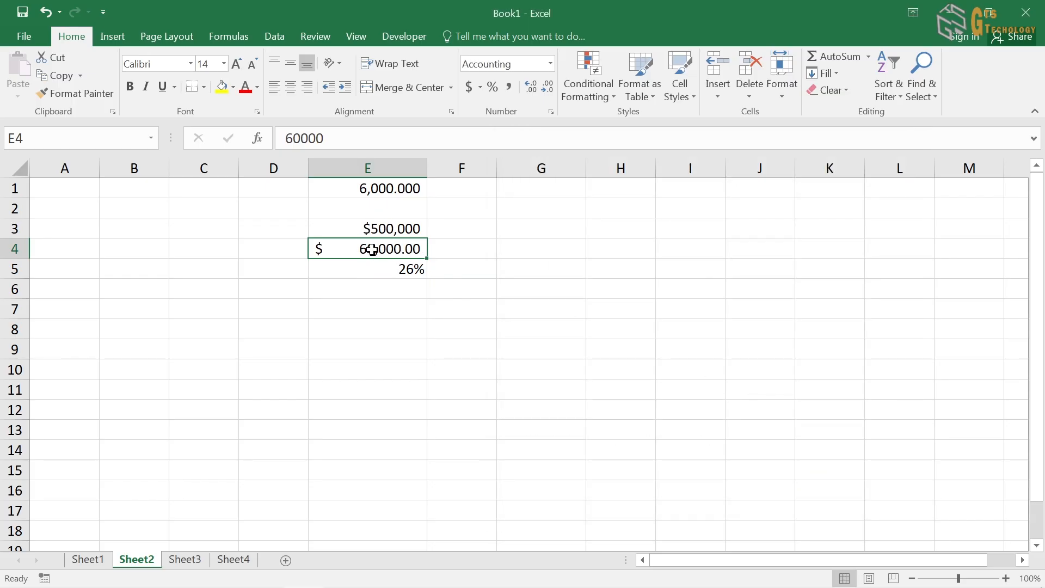
Compare how the Currency format in E3 and the Accounting format in E4 place the symbol and align the numbers
click(400, 228)
click(381, 250)
click(371, 228)
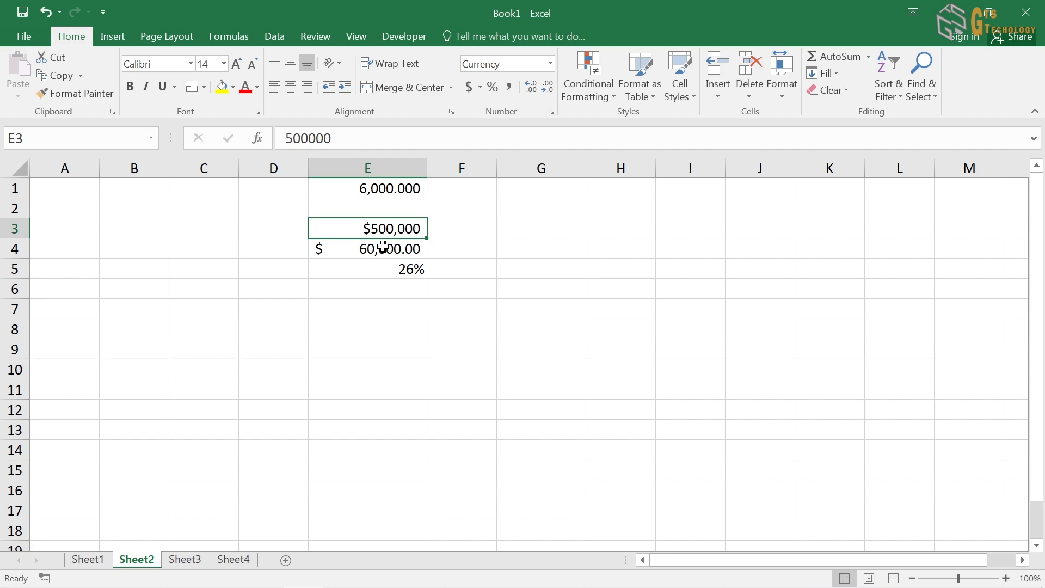
click(385, 248)
click(394, 231)
drag(401, 229, 408, 248)
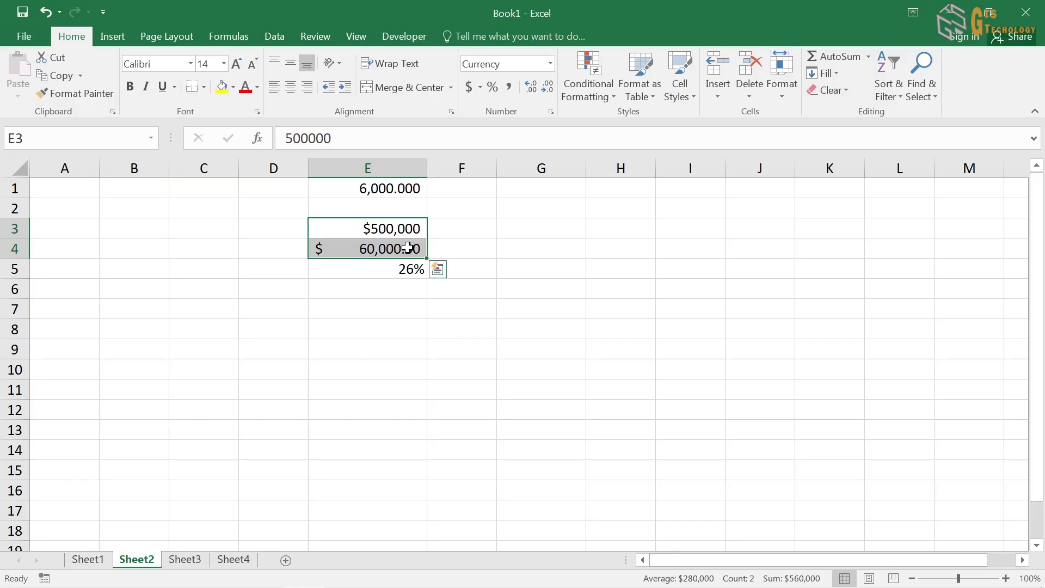
click(402, 250)
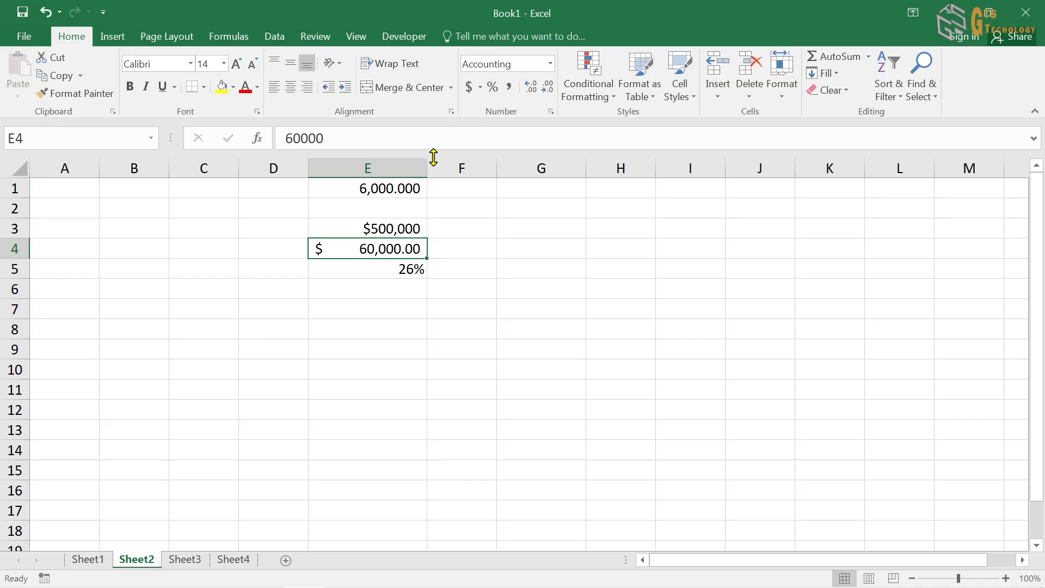
click(393, 228)
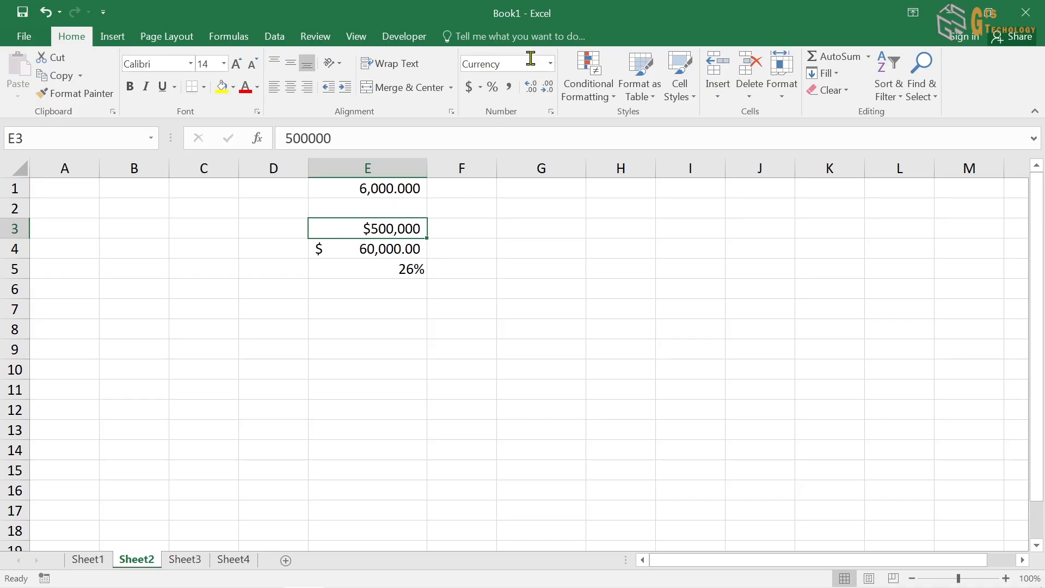
click(391, 250)
click(404, 228)
click(403, 248)
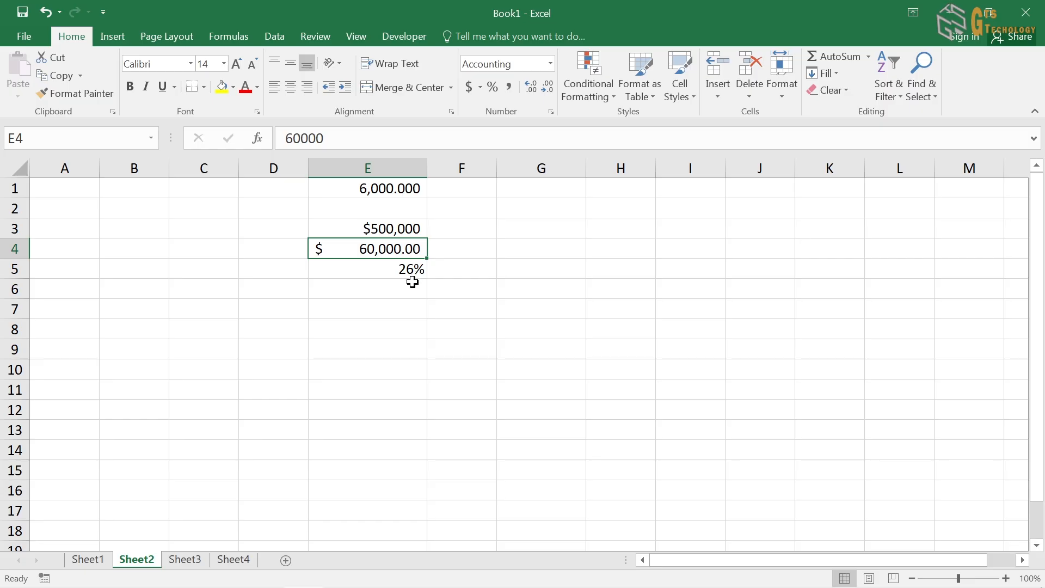
Apply the Date number format to empty cell E7
click(394, 310)
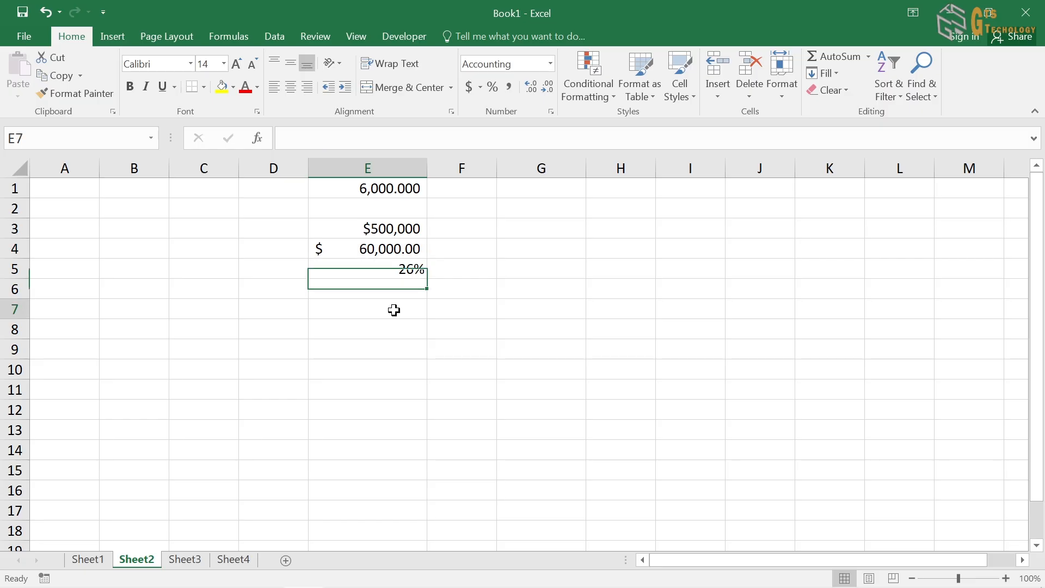
click(550, 111)
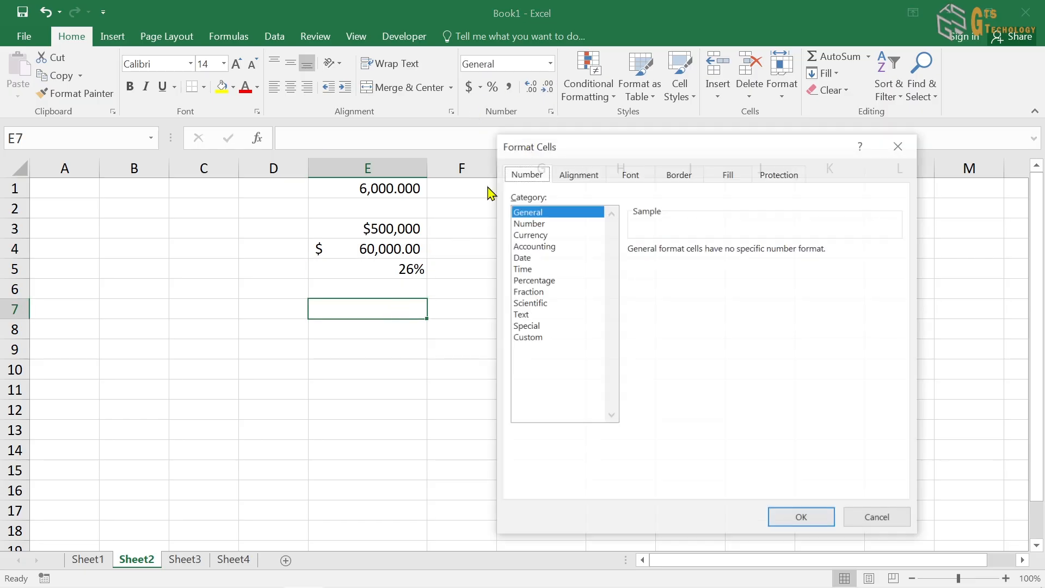
click(522, 258)
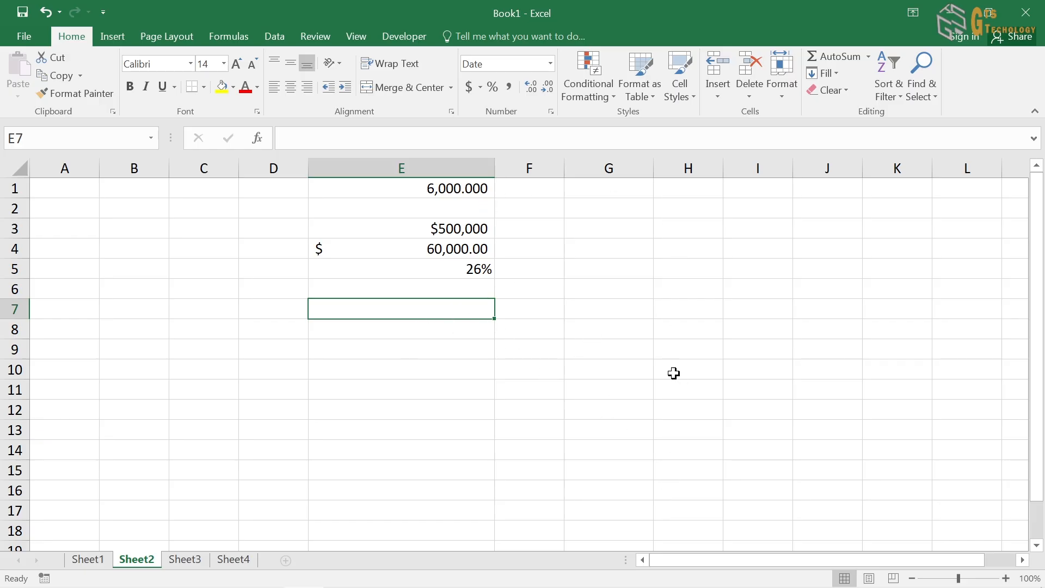
Search Windows for the Control Panel and open it
mouse_move(961, 582)
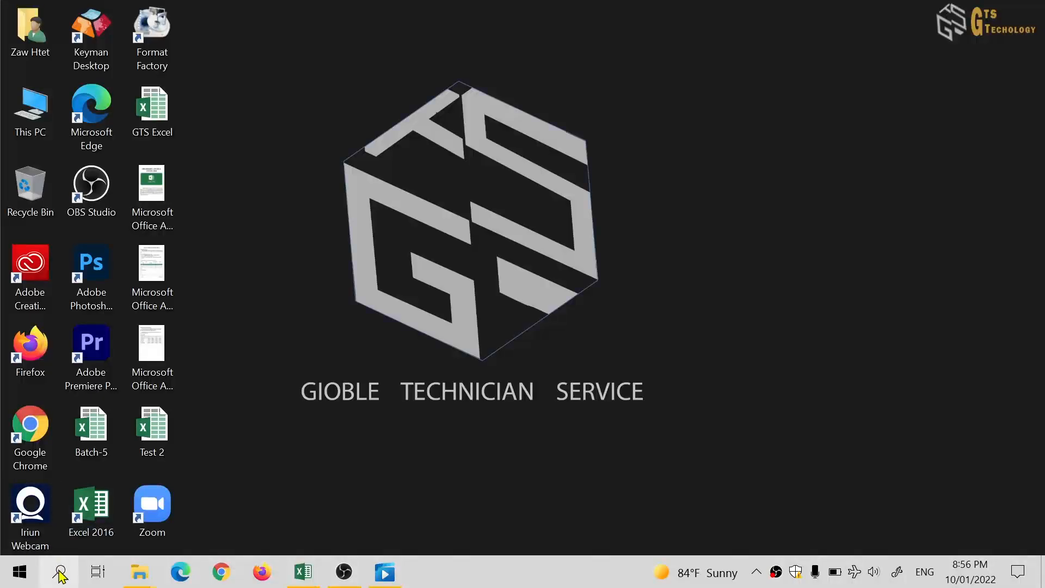
click(61, 572)
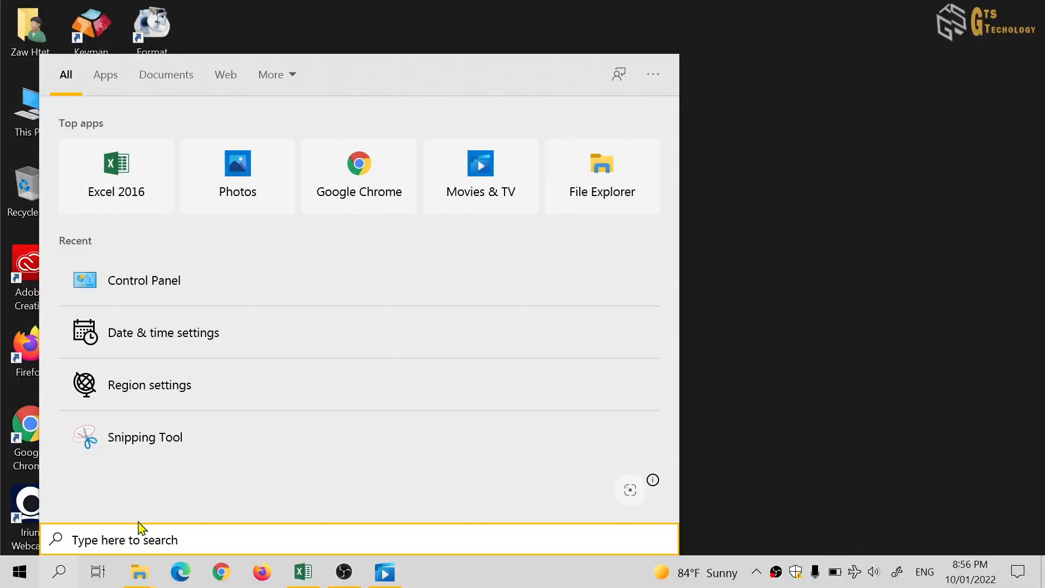
text(con)
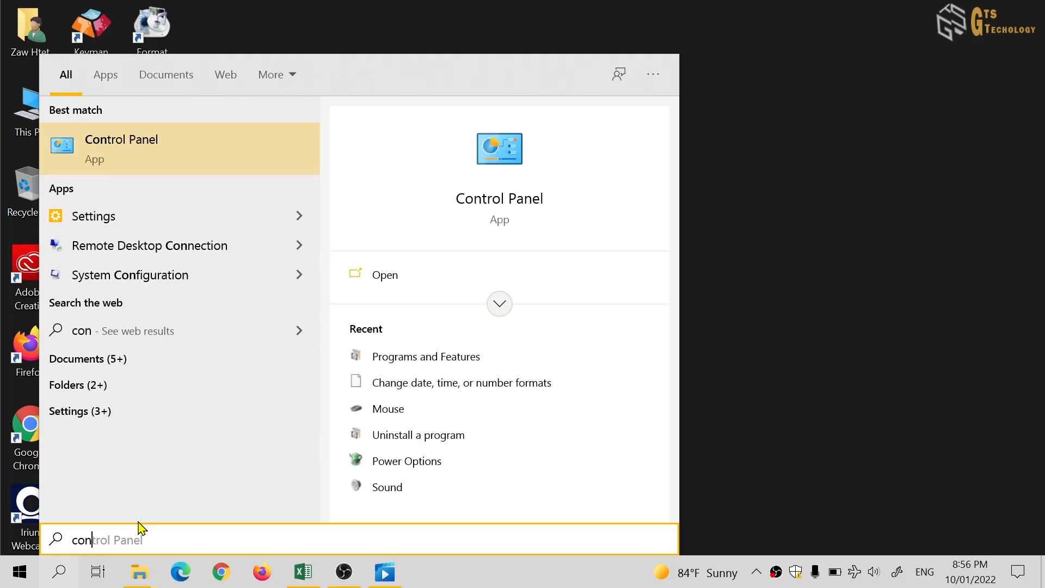
click(174, 147)
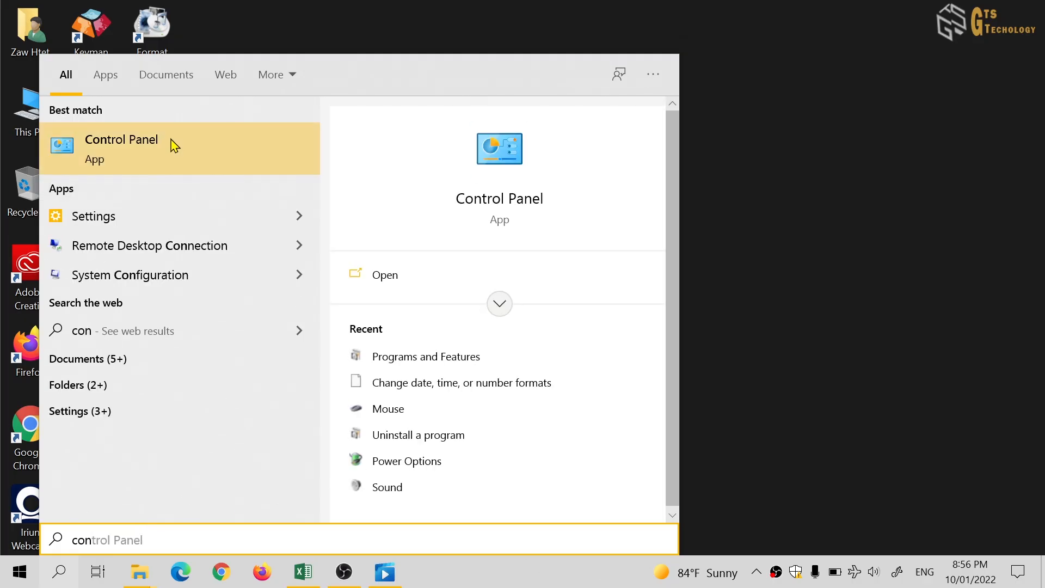
click(173, 145)
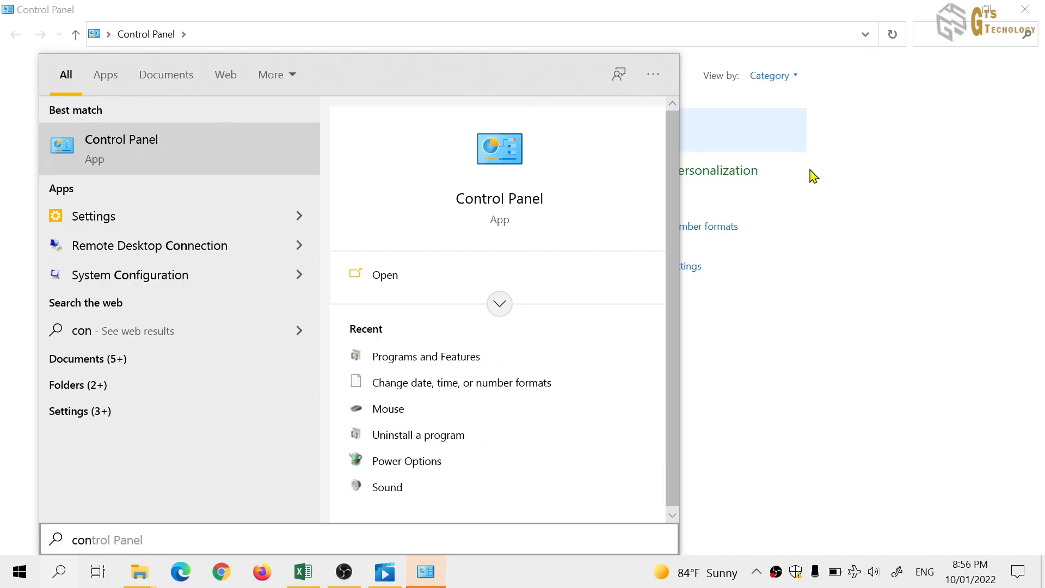
click(62, 581)
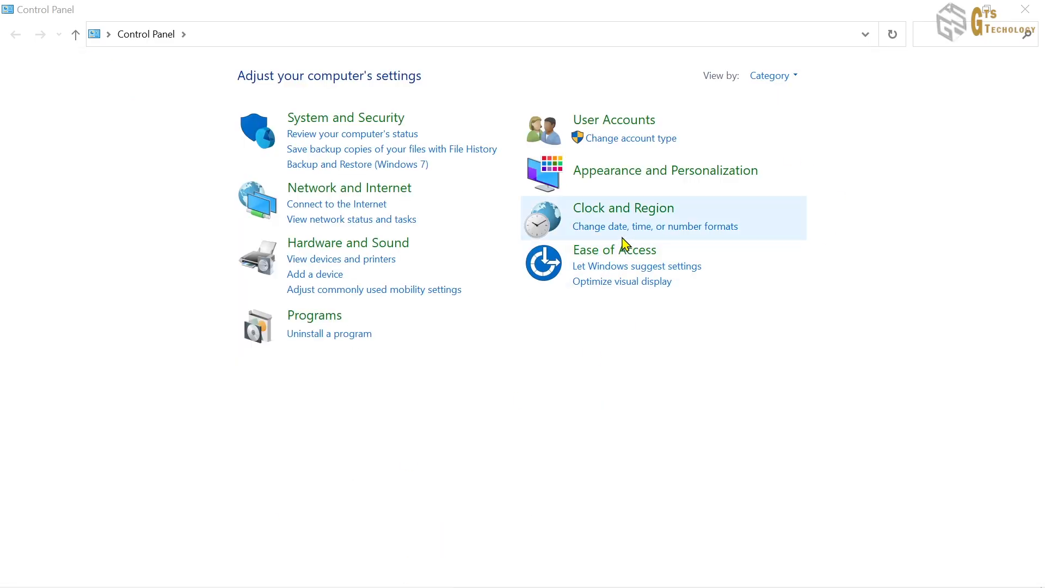
Open the Region settings for date, time and number formats and bring up the customizable date formats
click(653, 228)
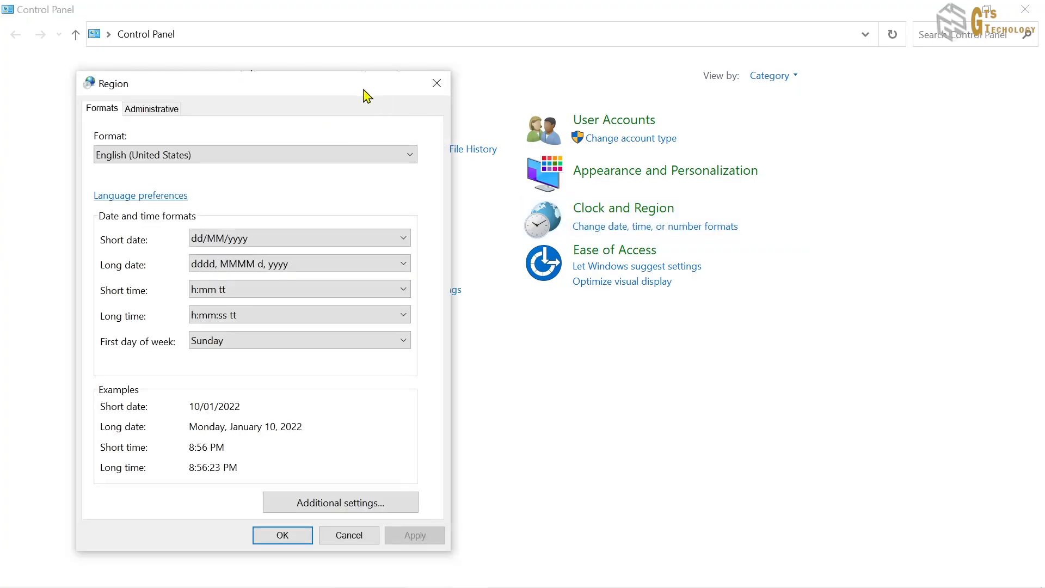
drag(372, 90, 620, 50)
drag(657, 25, 633, 52)
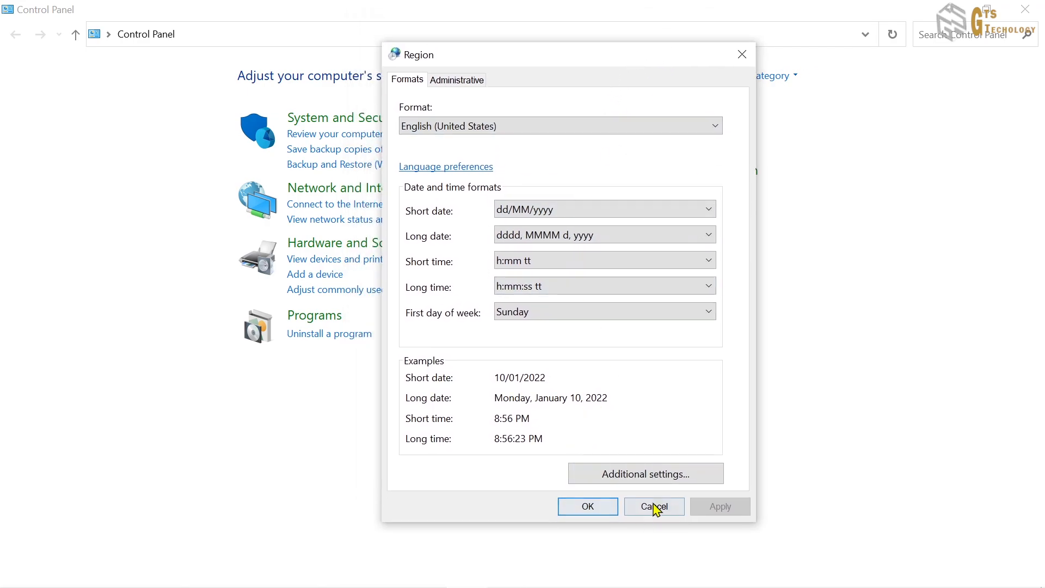
click(663, 481)
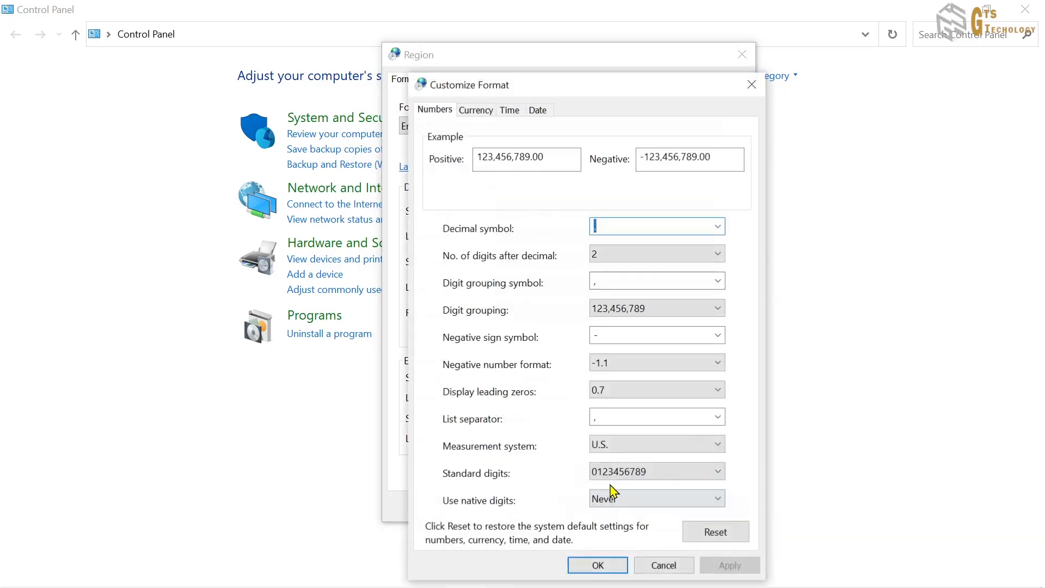
drag(609, 95, 646, 39)
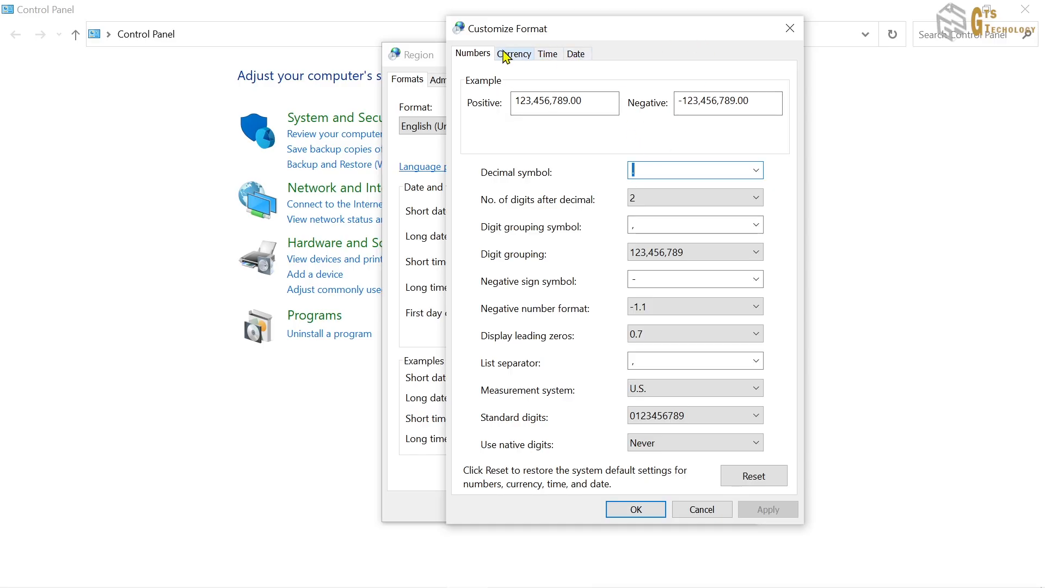
click(584, 54)
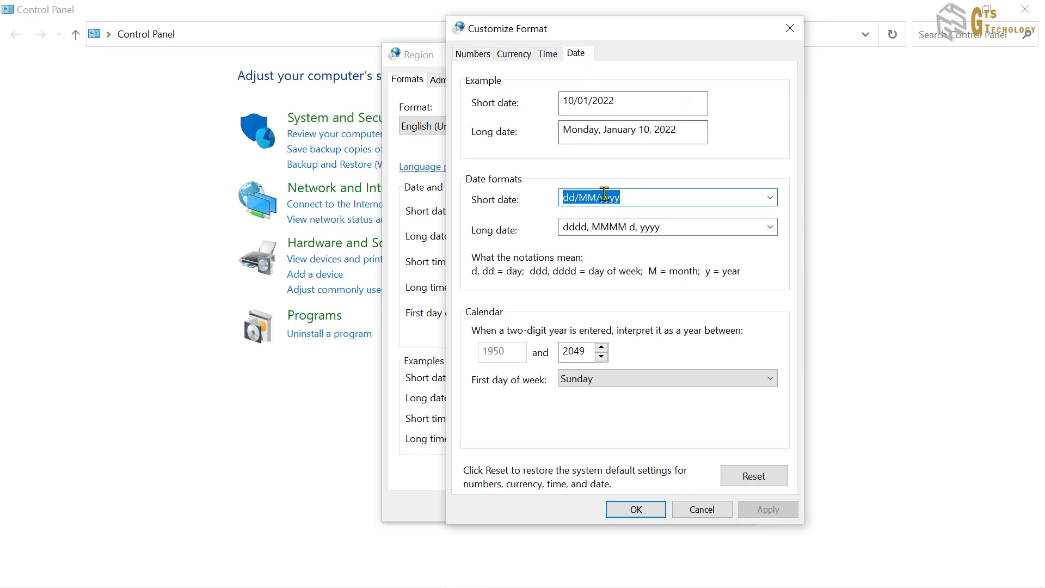
Change the short date format to MM/dd/yyyy, with the month before the day
click(578, 197)
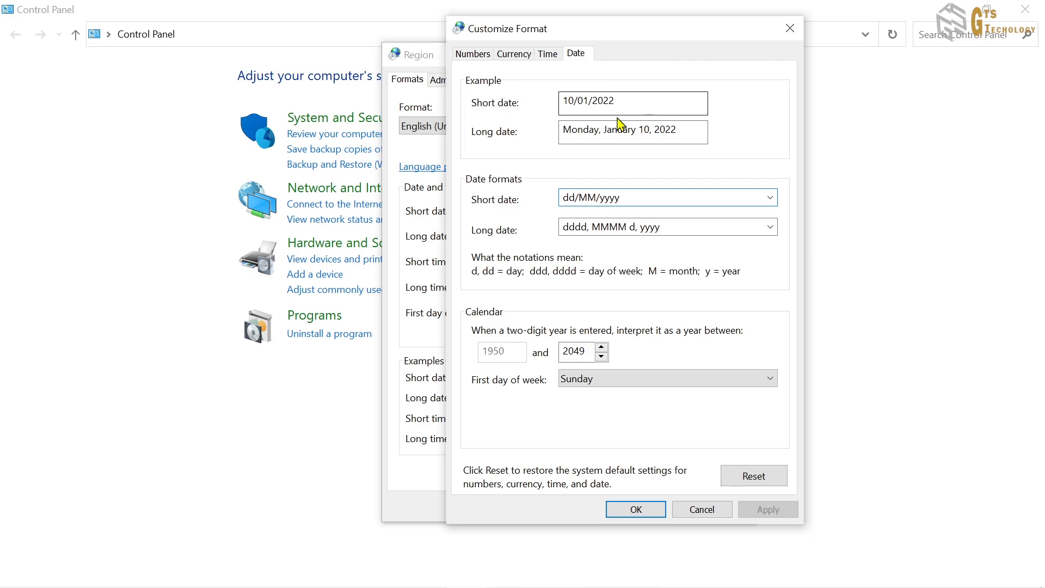
mouse_move(672, 33)
mouse_down()
mouse_move(679, 46)
mouse_move(687, 39)
mouse_up()
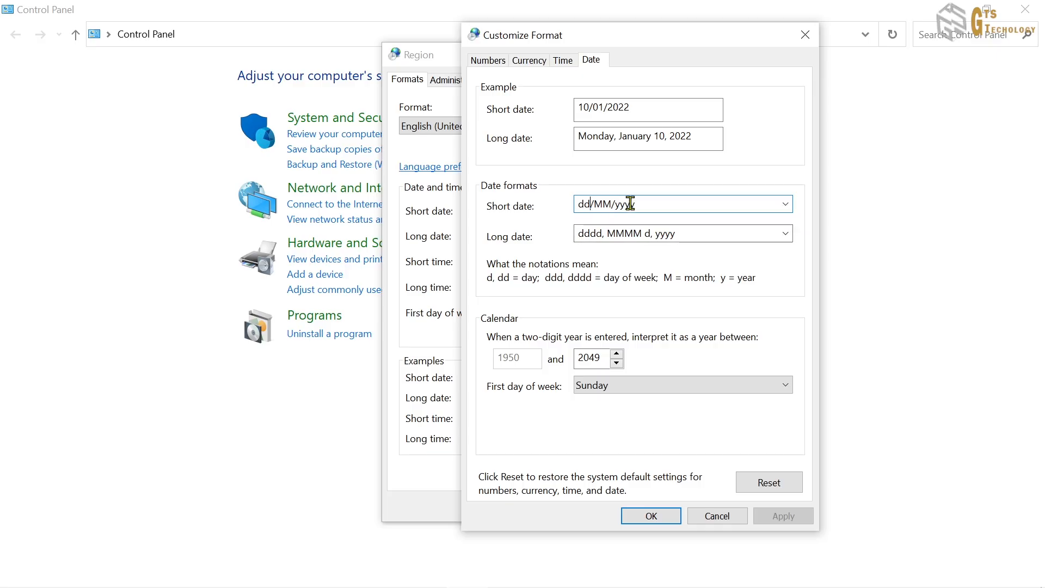
click(591, 204)
key(BackSpace)
key(BackSpace)
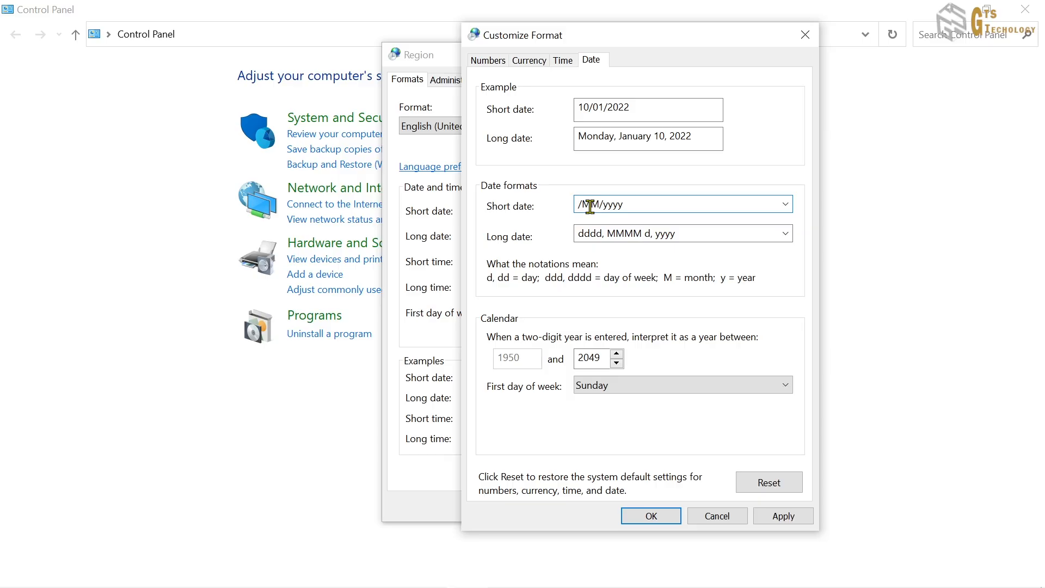
text(MM)
click(622, 203)
key(BackSpace)
key(BackSpace)
text(dd)
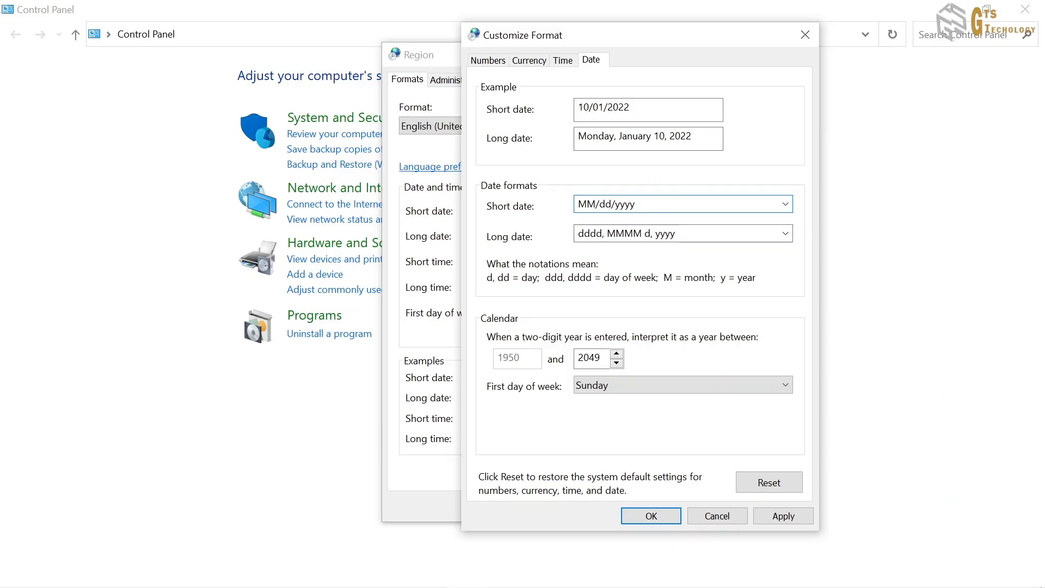
Set the short date format to dd/mm/yyyy, apply it and confirm the Region settings
mouse_move(996, 586)
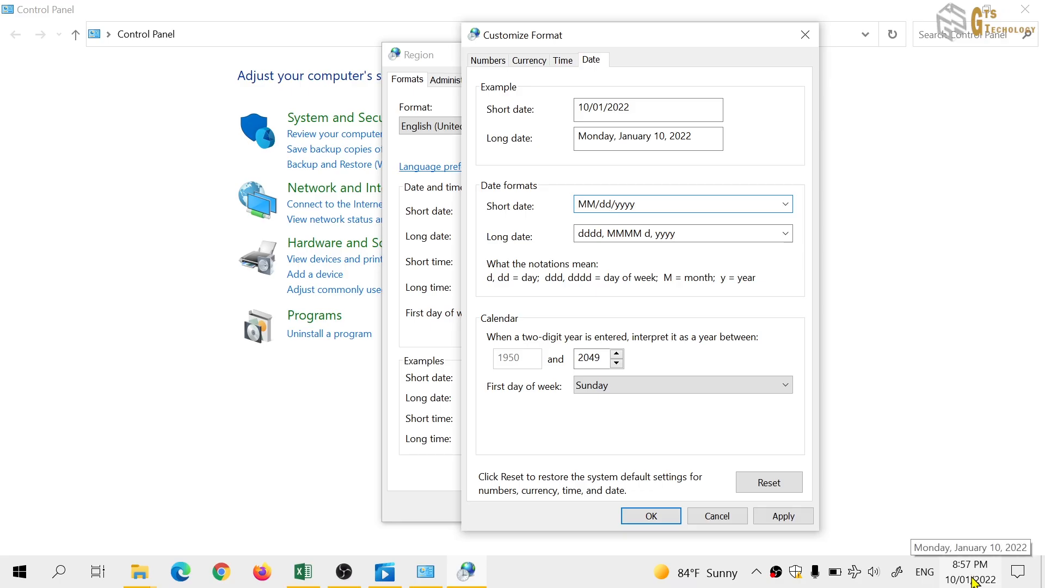
key(BackSpace)
key(BackSpace)
key(BackSpace)
text(mm/)
key(Home)
key(Delete)
key(Delete)
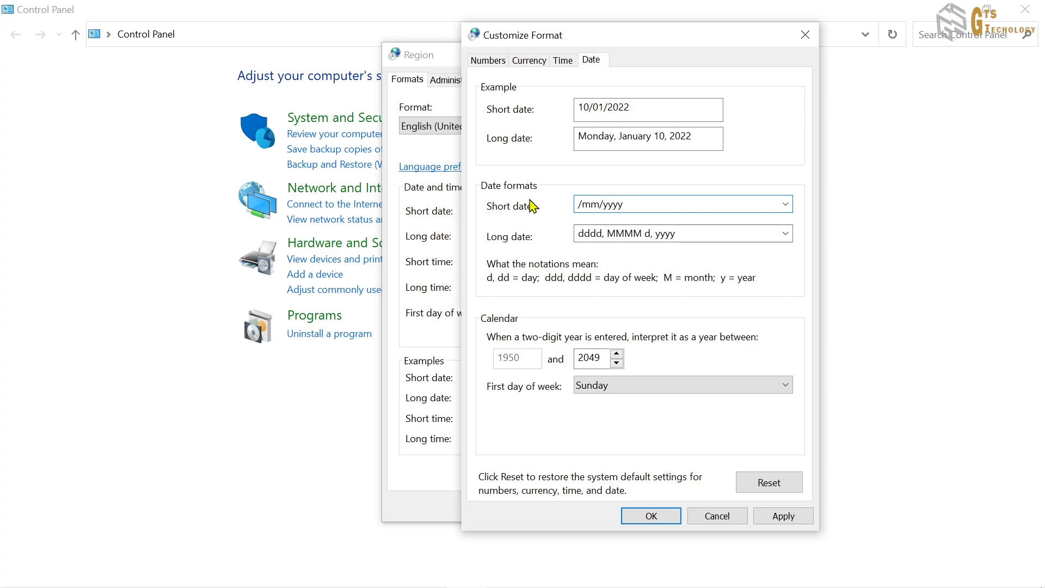
text(dd)
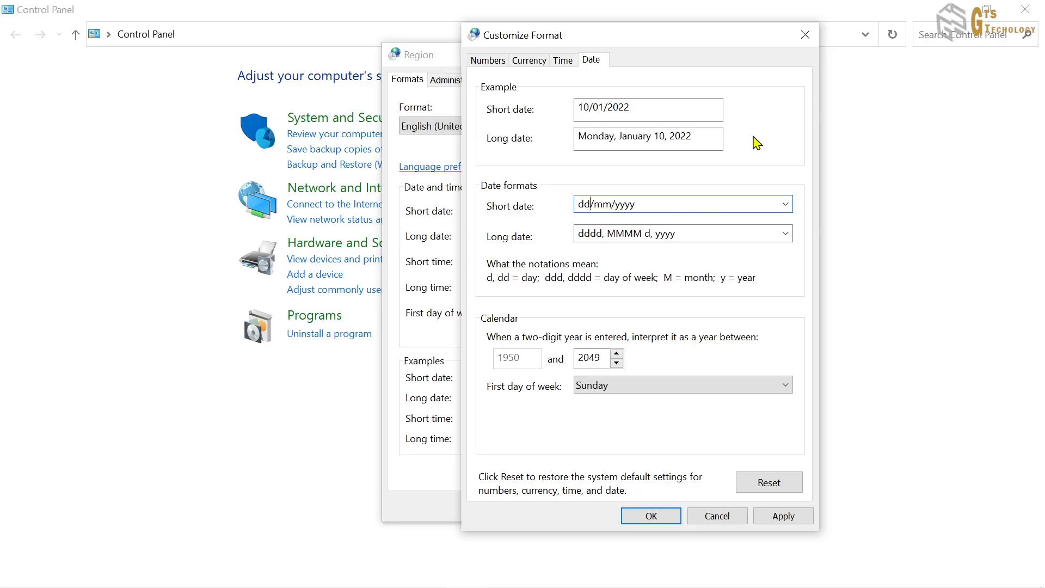
click(792, 520)
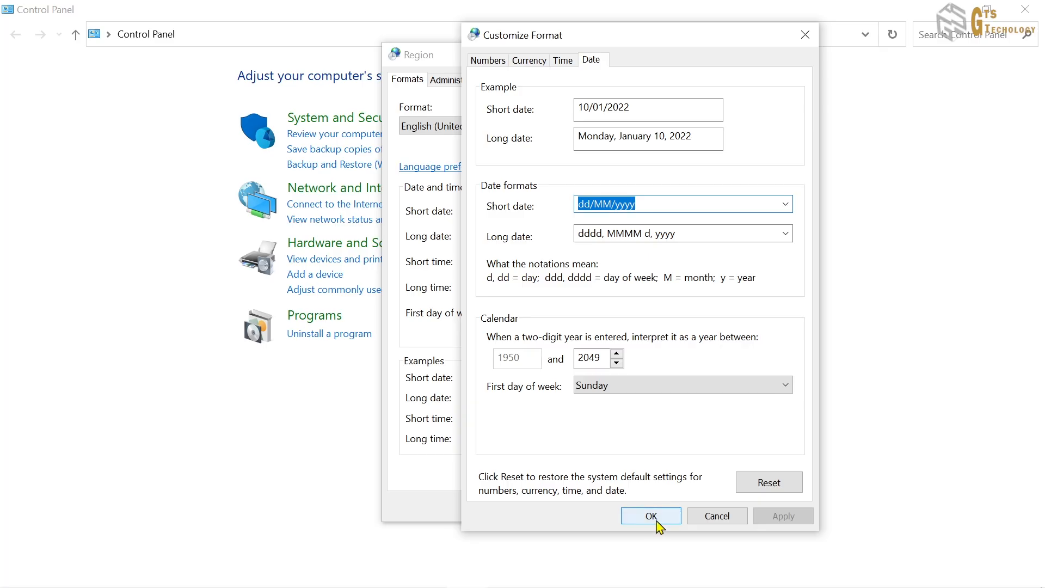
click(653, 518)
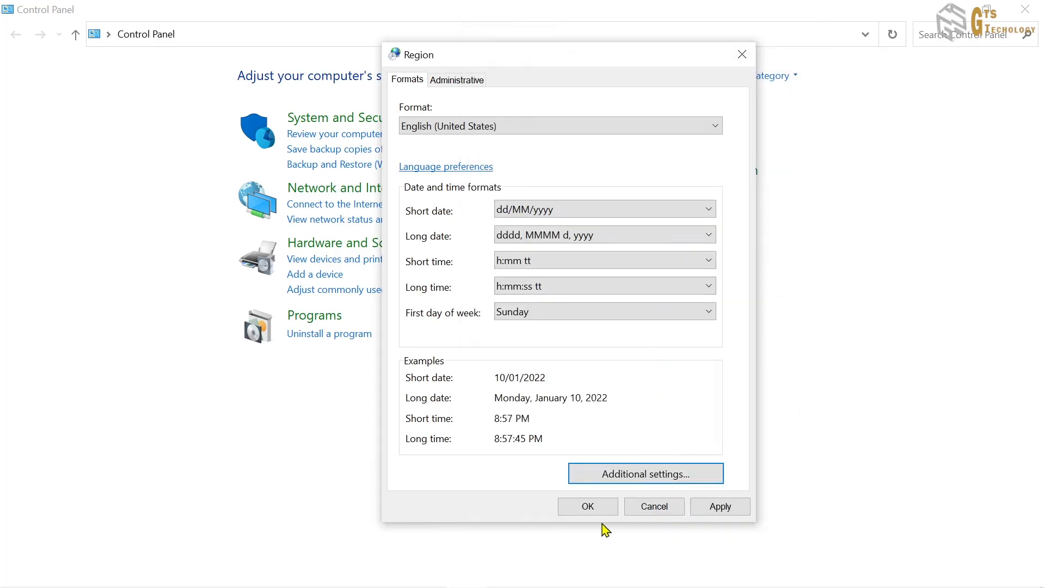
click(599, 509)
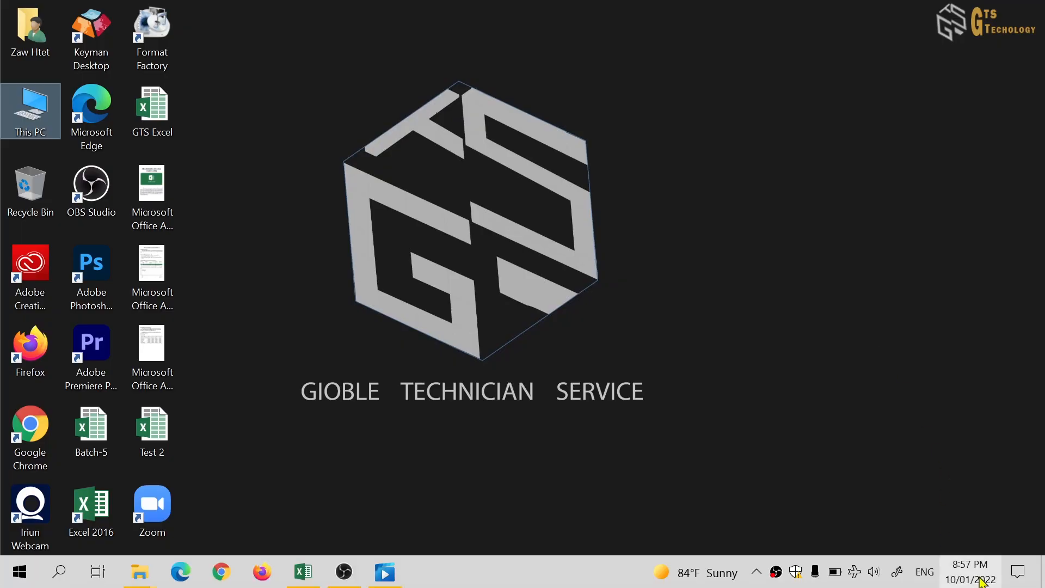
Switch back to the Excel workbook and enter the date 10/1/2022 in cell E7
mouse_move(961, 581)
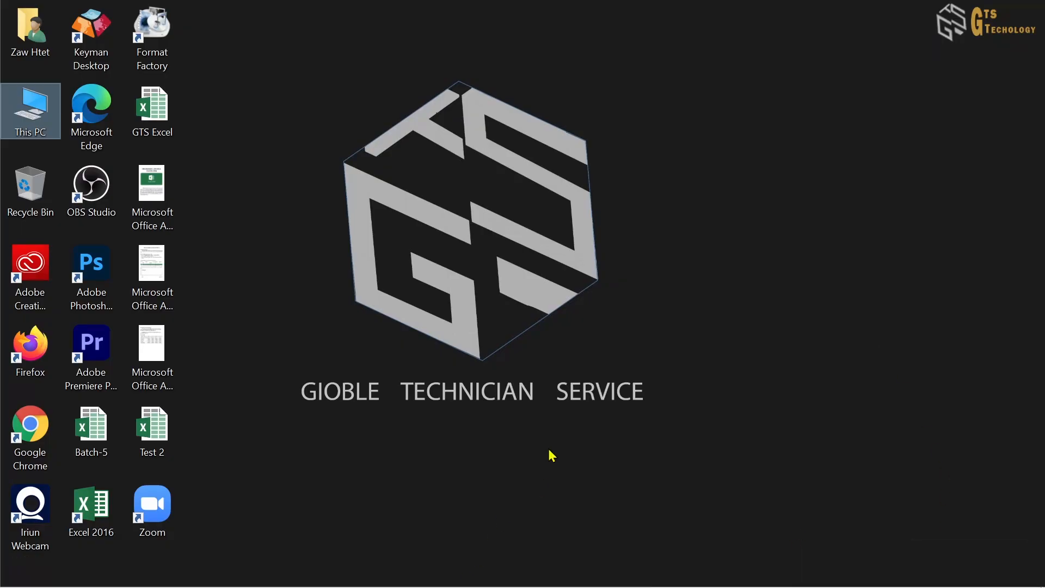
click(303, 580)
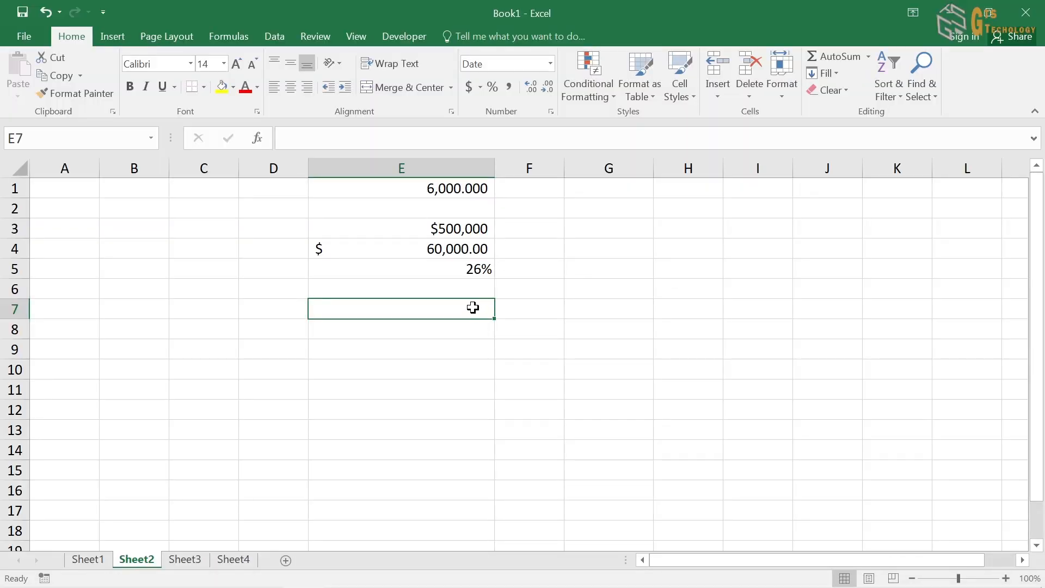
text(10/1/2)
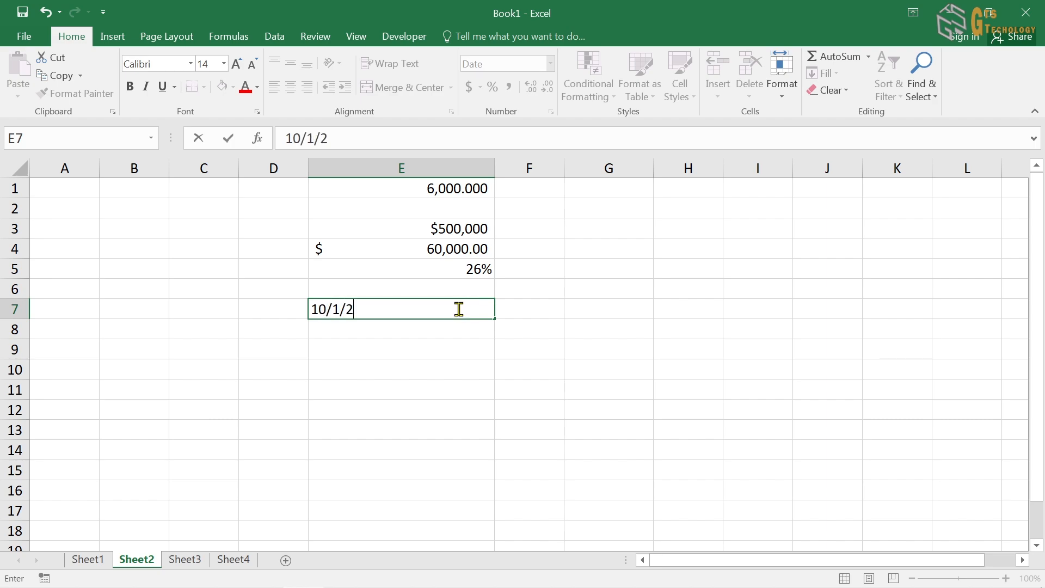
text(022)
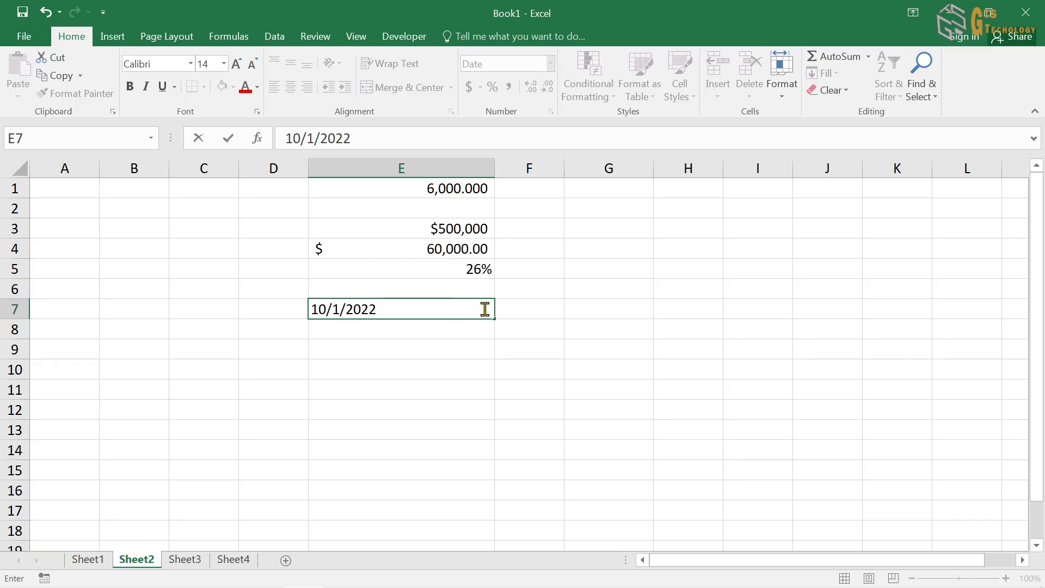
key(Return)
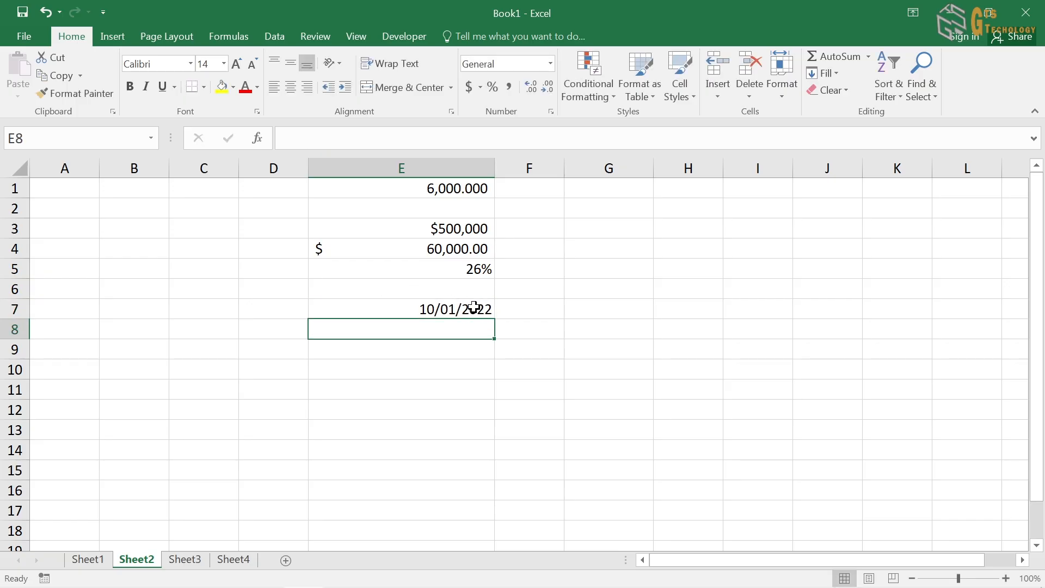
Replace the first slash of the date in cell E7 with a dot, making it 10.01/2022
click(473, 307)
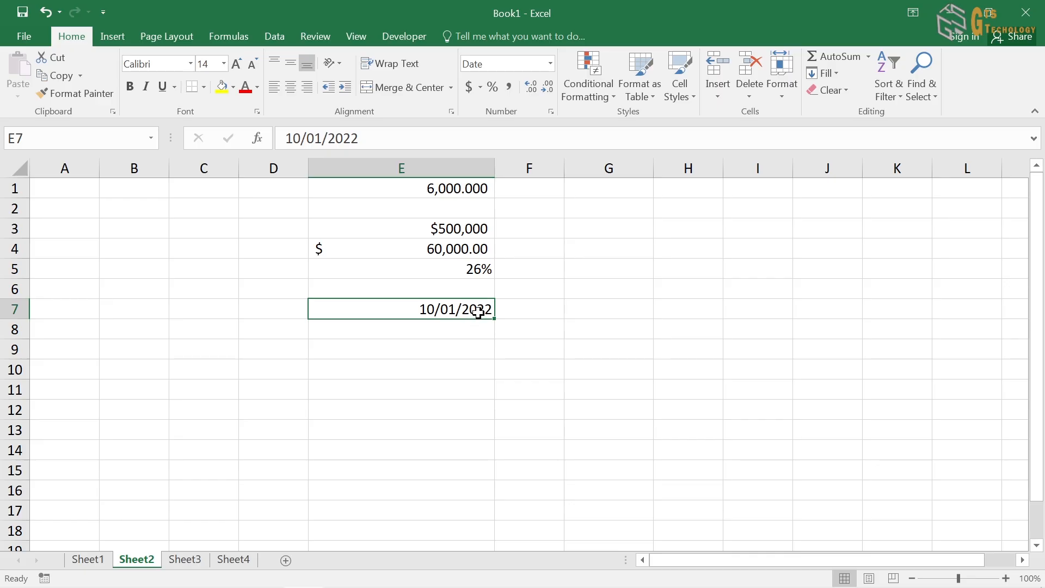
double_click(439, 309)
key(BackSpace)
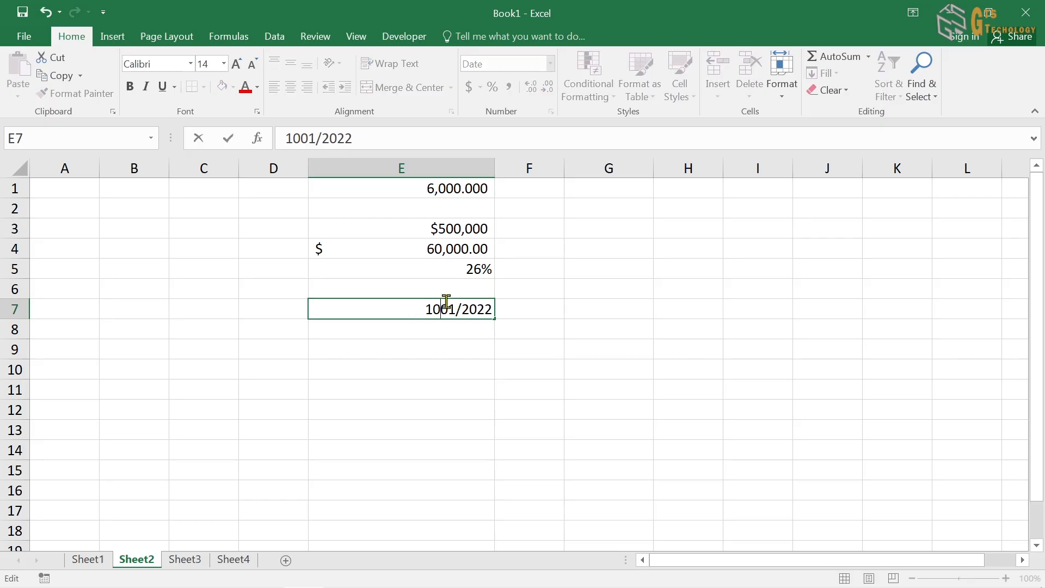
text(.)
key(Return)
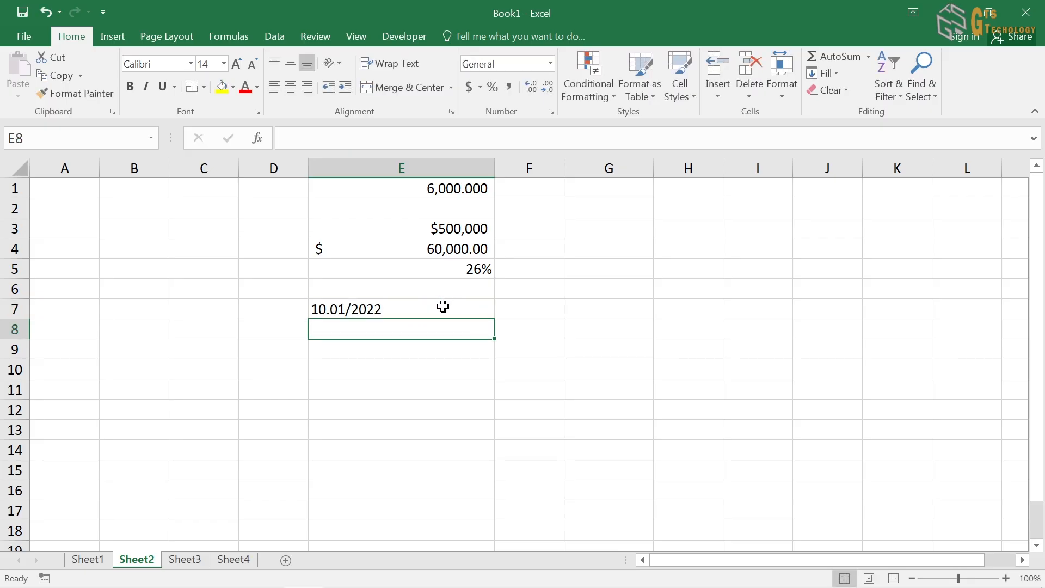
Replace the dot in cell E7's date with a slash, making it 10/01/2022
click(427, 308)
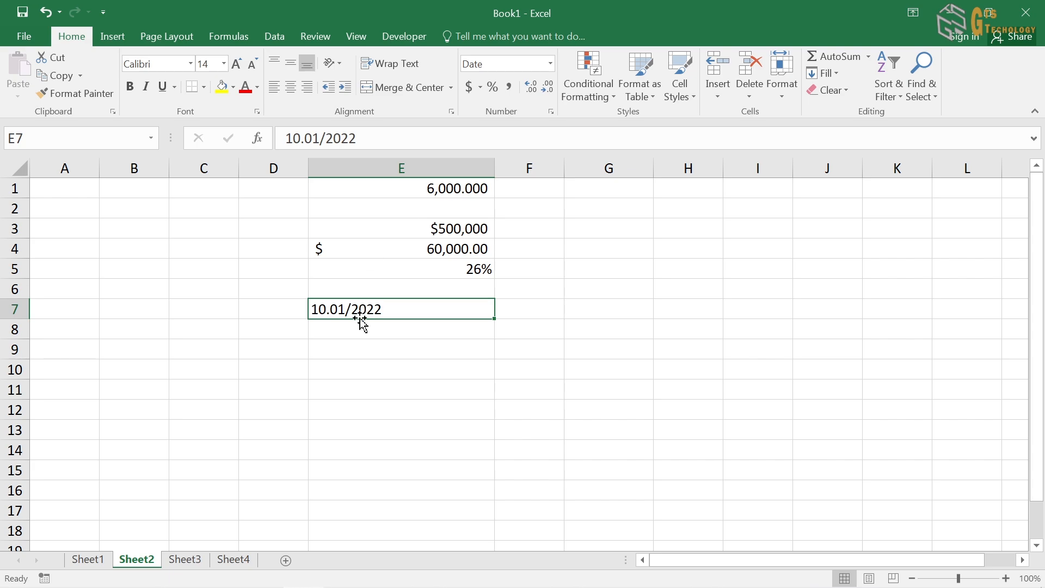
double_click(331, 309)
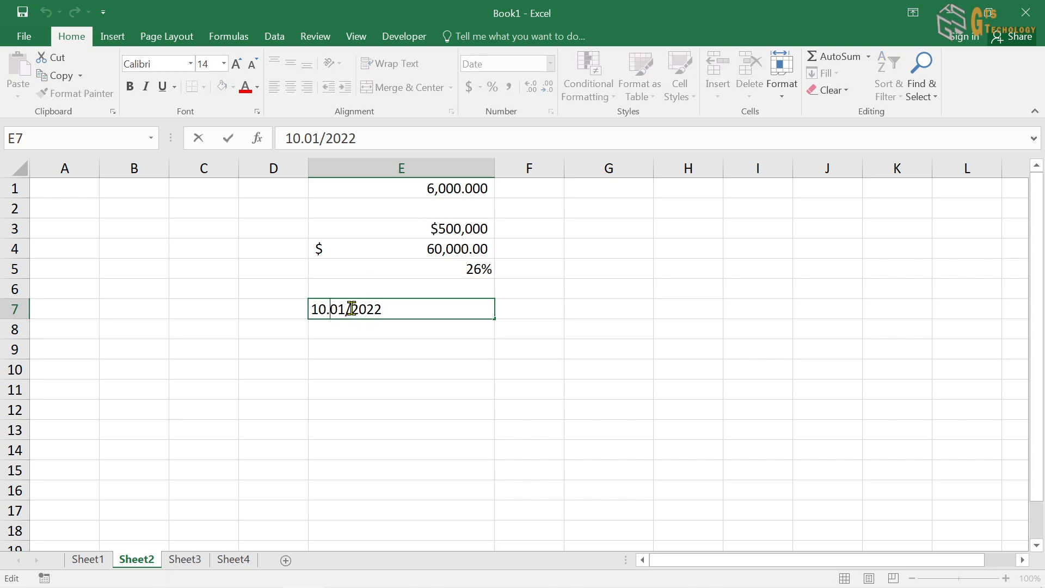
key(BackSpace)
text(/)
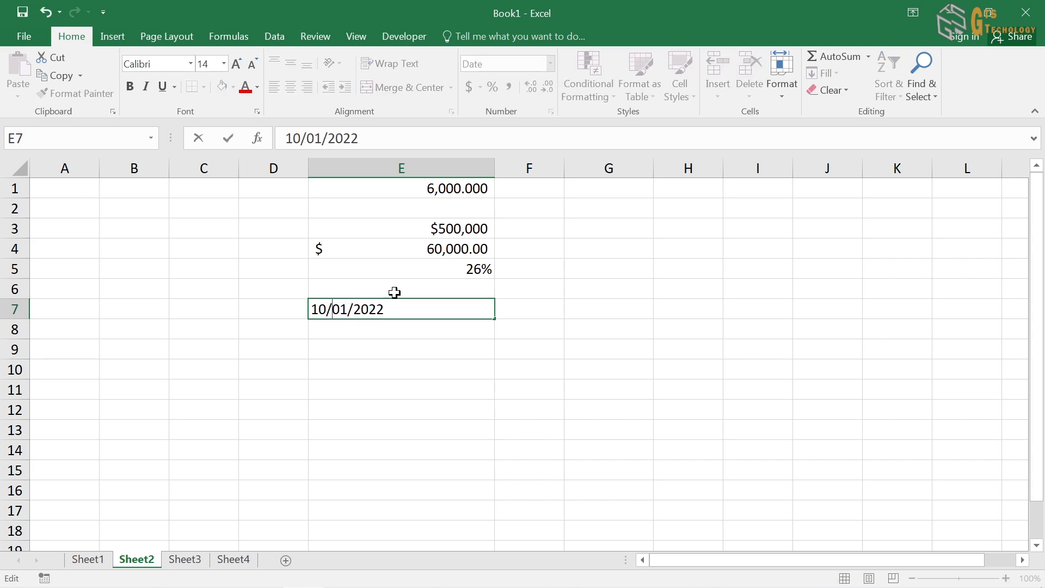
key(Return)
Format the date in cell E7 with the long date type *Wednesday, March 14, 2012
click(464, 310)
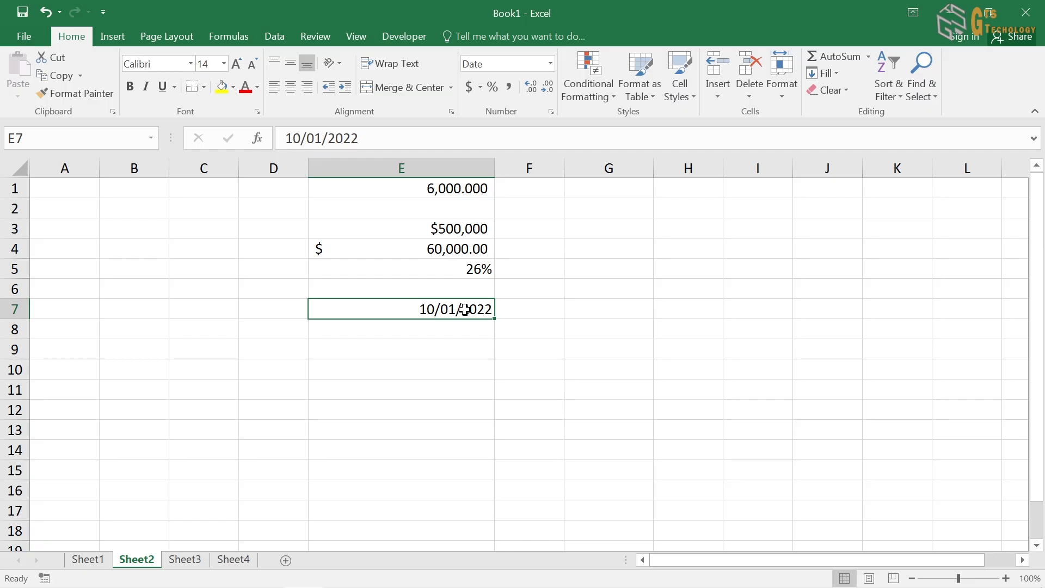
click(552, 112)
drag(684, 140, 696, 104)
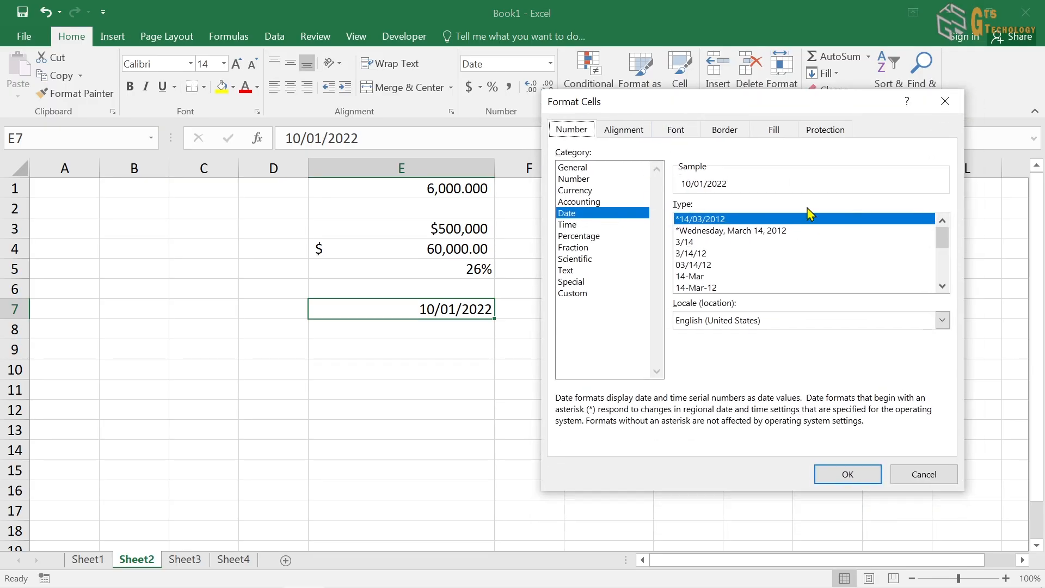
click(730, 230)
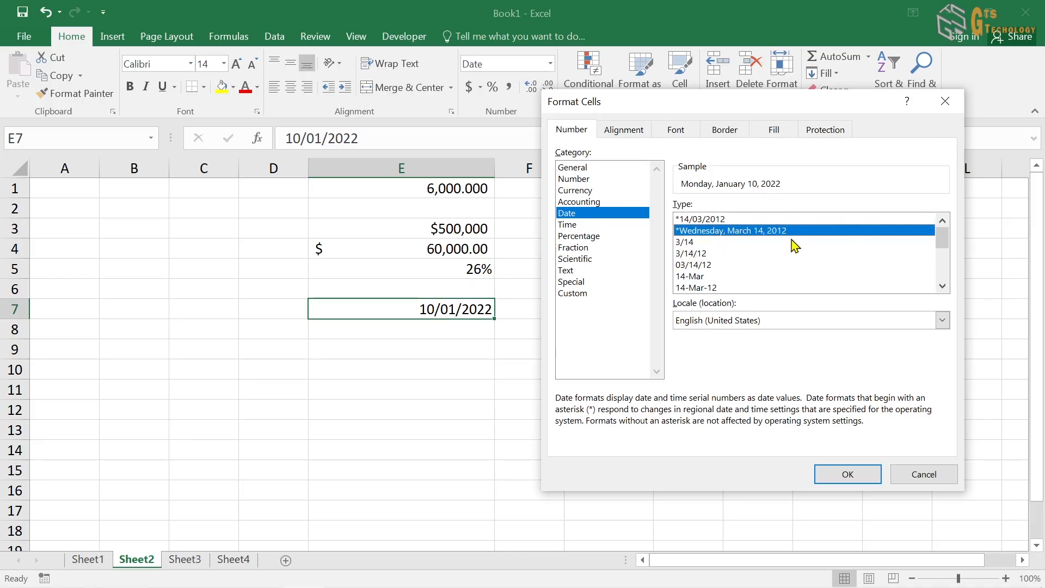
scroll(766, 256, down, 3)
scroll(773, 255, up, 3)
click(848, 473)
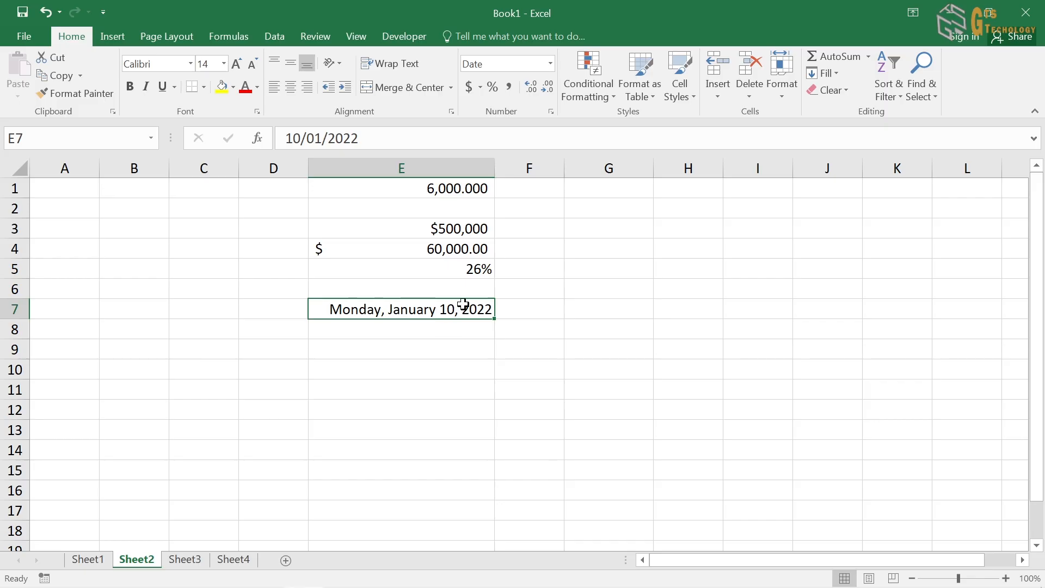
Set cell E7 back to the short date type *14/03/2012
click(551, 112)
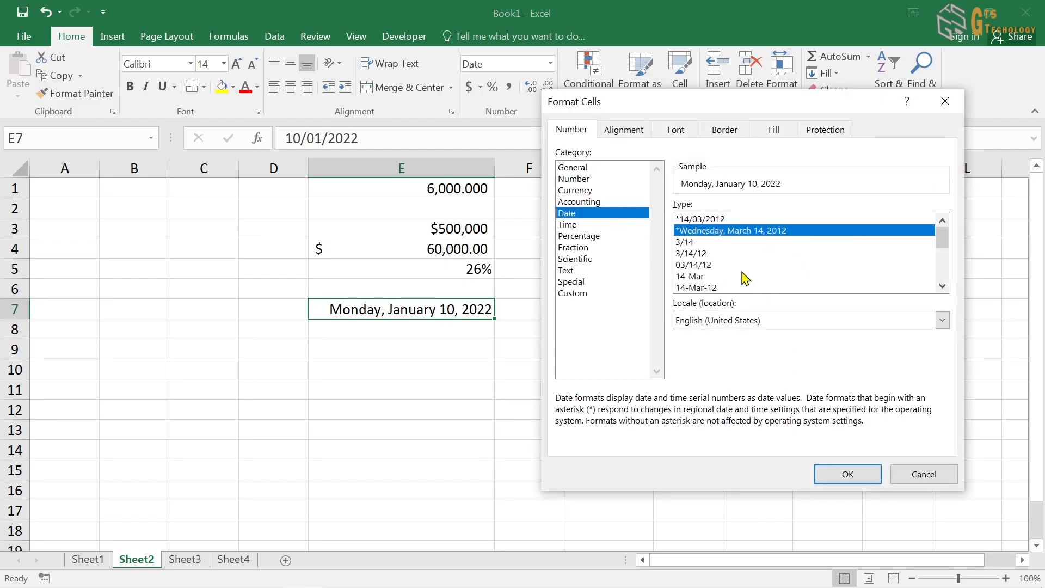
drag(941, 245, 823, 268)
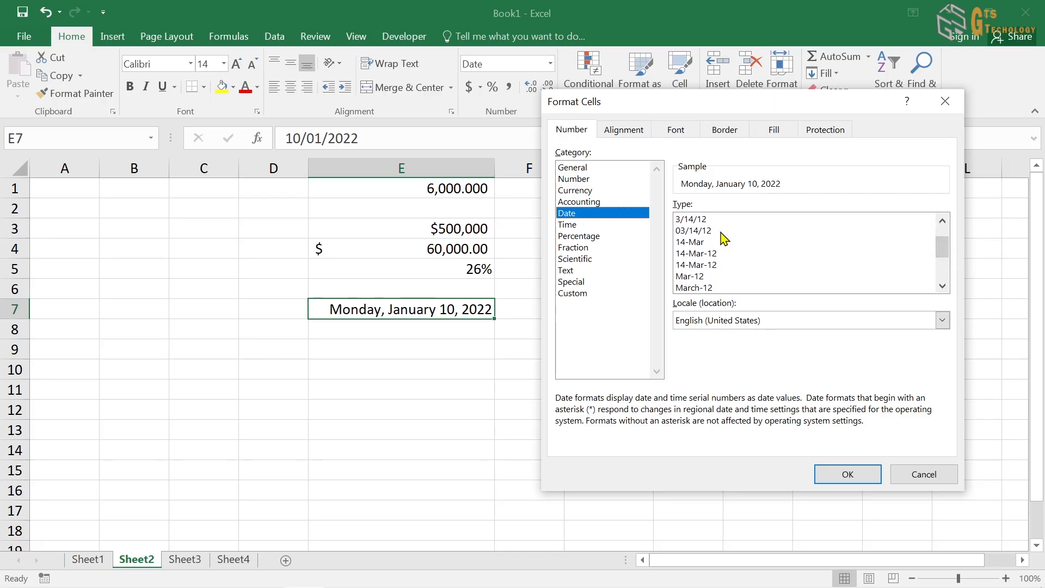
drag(935, 263, 943, 229)
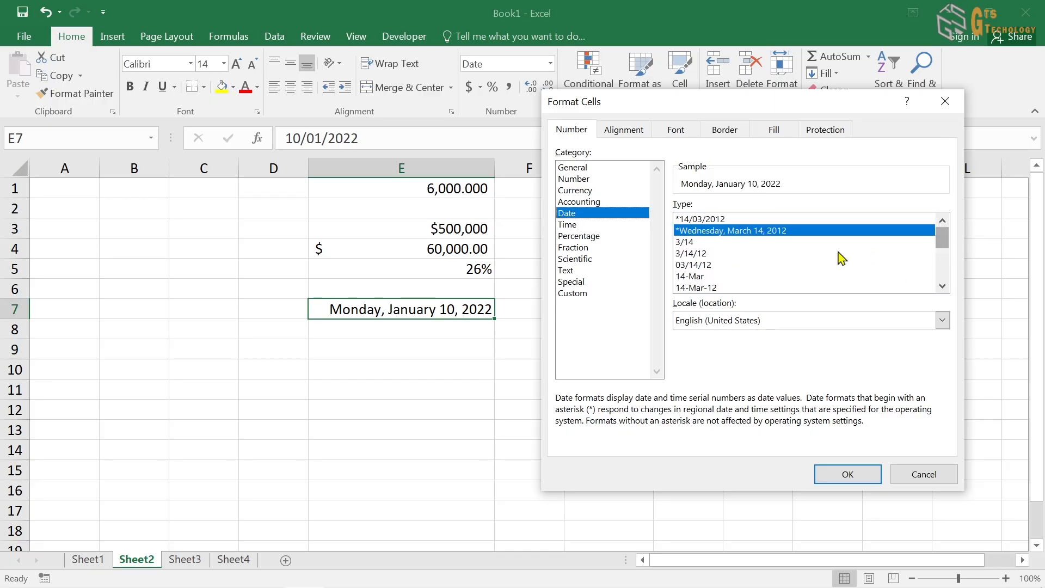
click(712, 219)
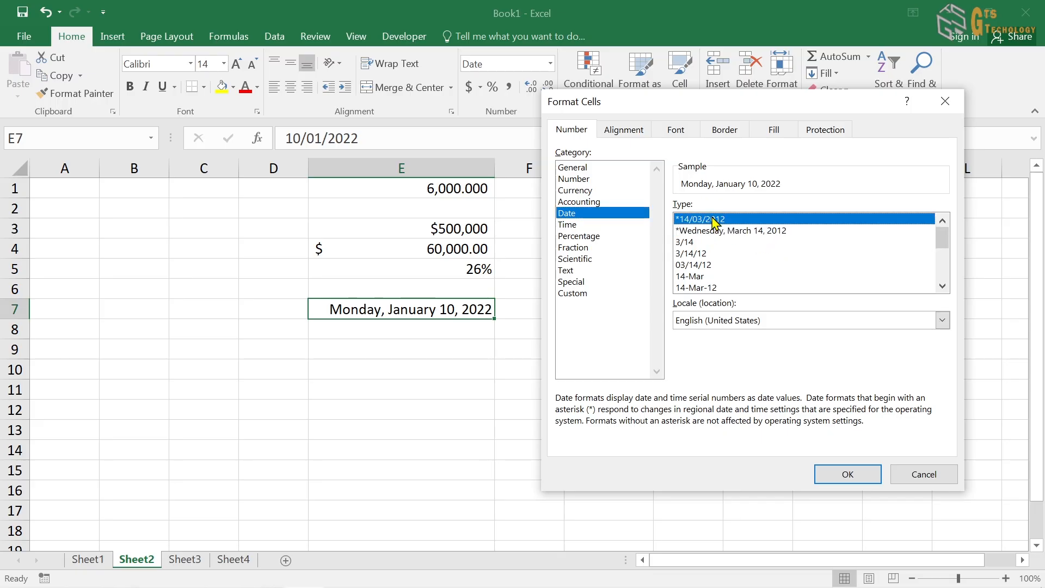
click(848, 473)
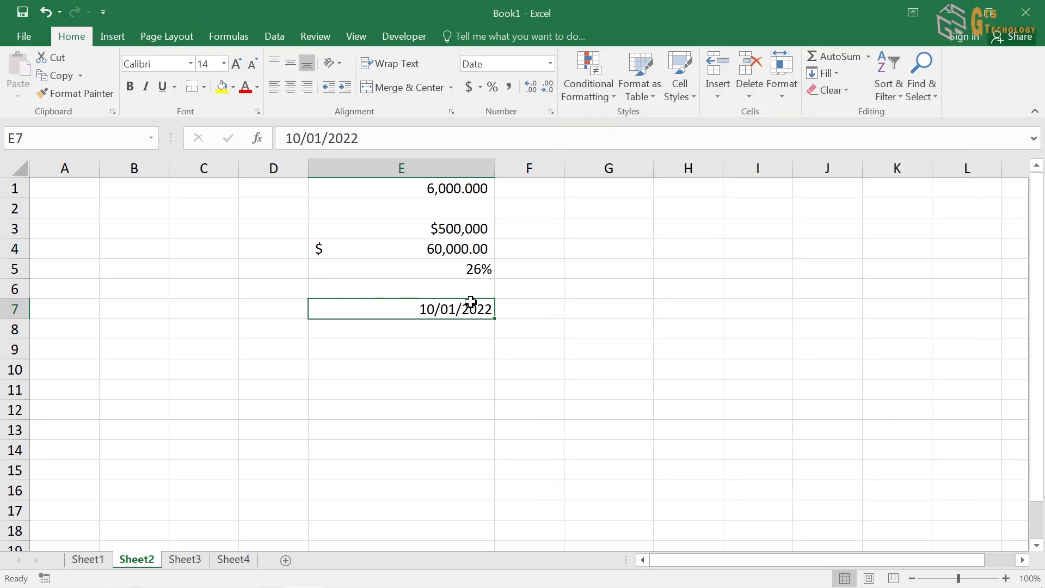
Open the custom number format code of cell E7
click(552, 112)
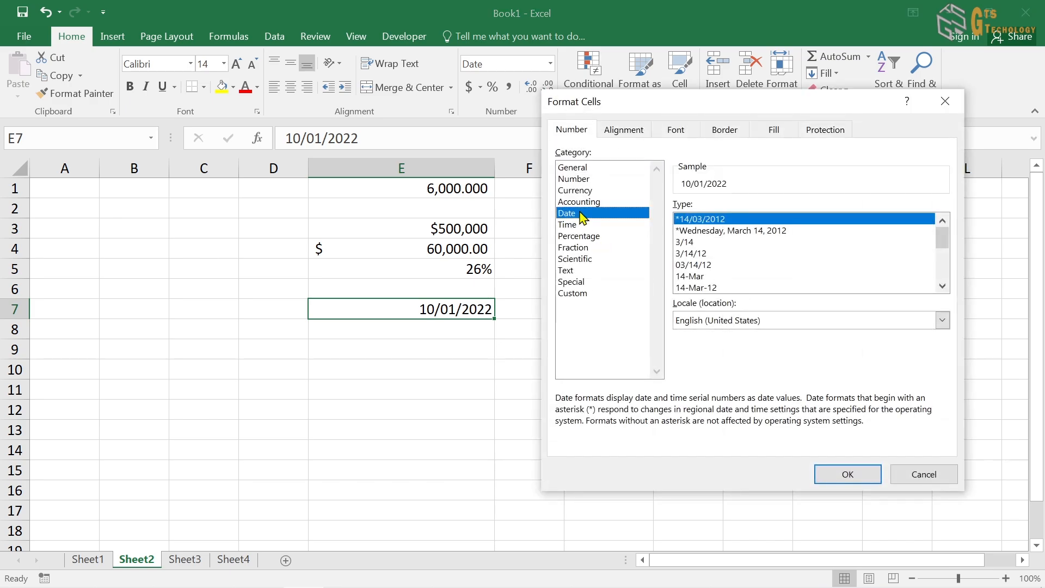
drag(743, 109, 728, 84)
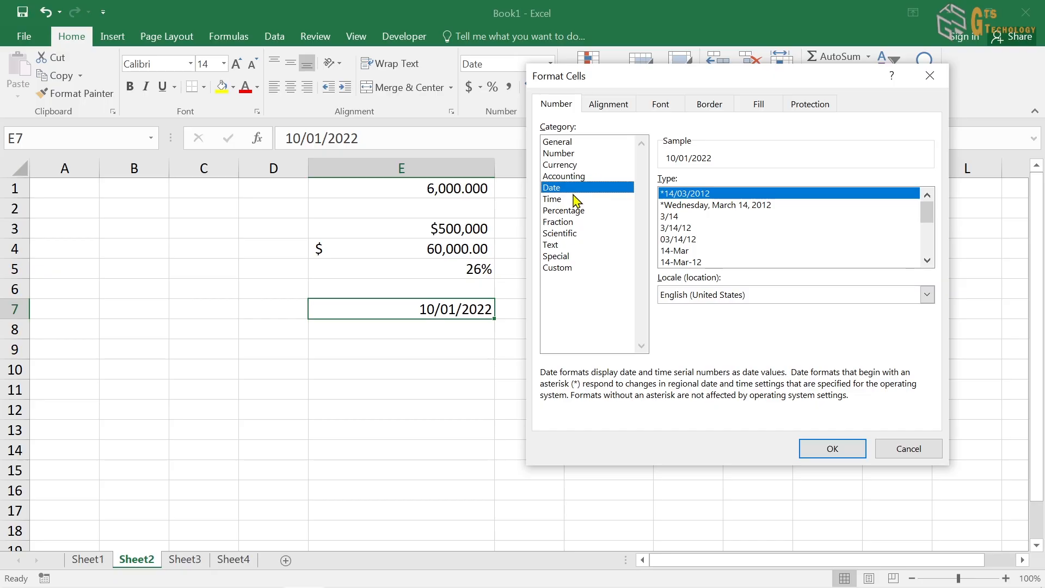
click(565, 269)
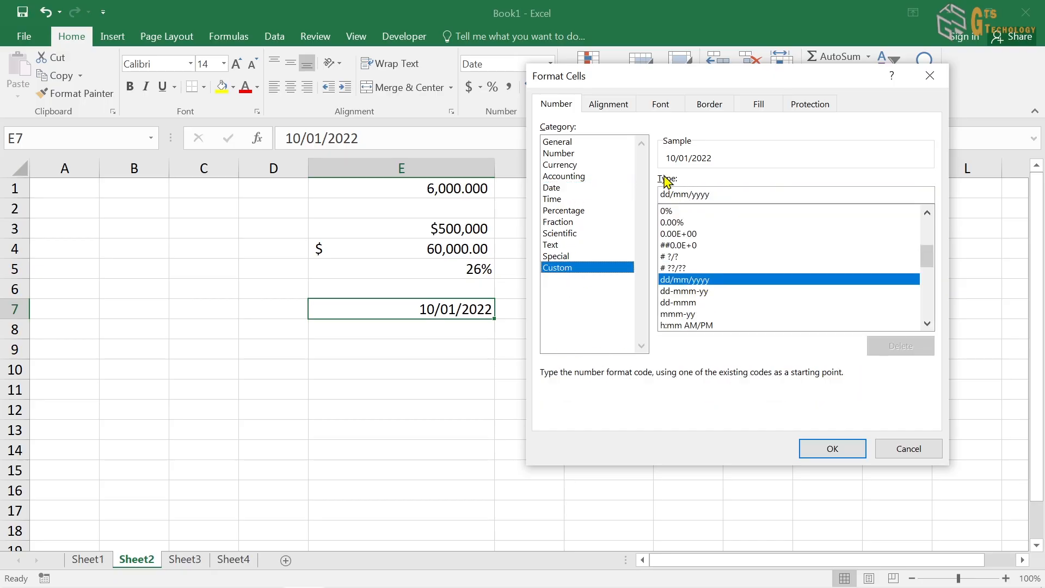
Try a single-letter month code, dd/m/yyyy, in the custom format and restore the second m
click(664, 193)
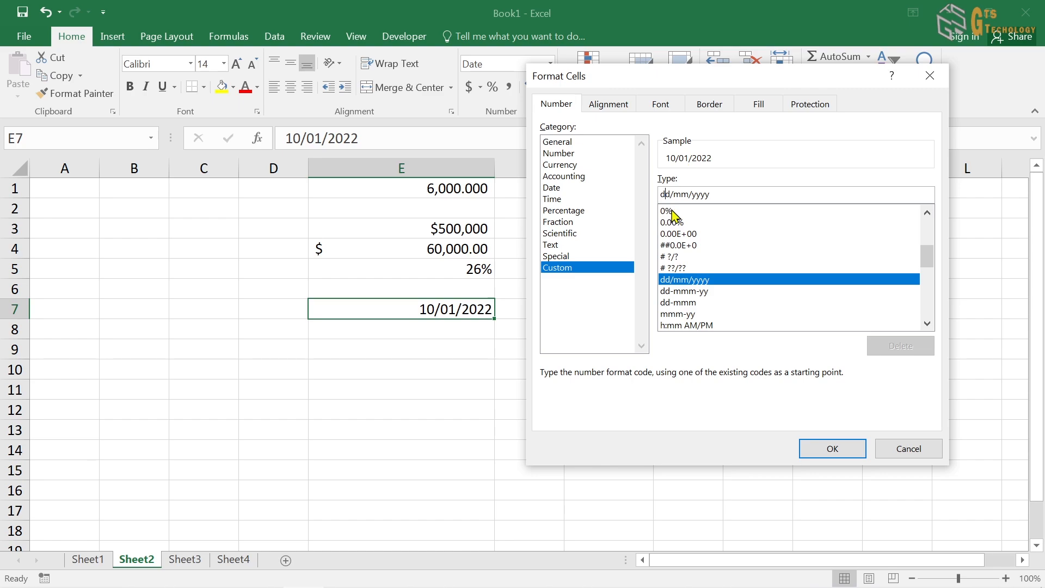
click(685, 194)
key(BackSpace)
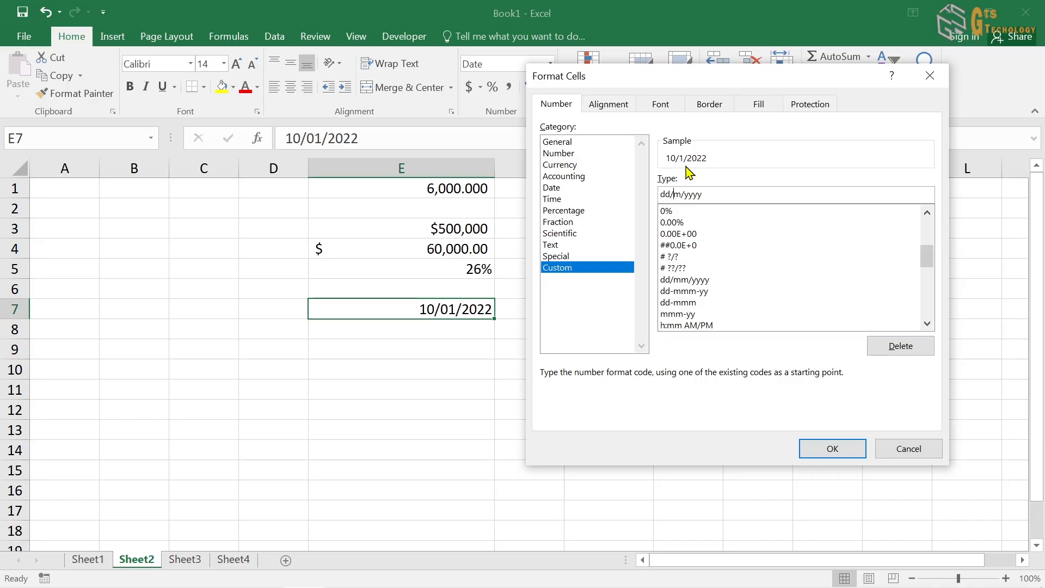
text(m)
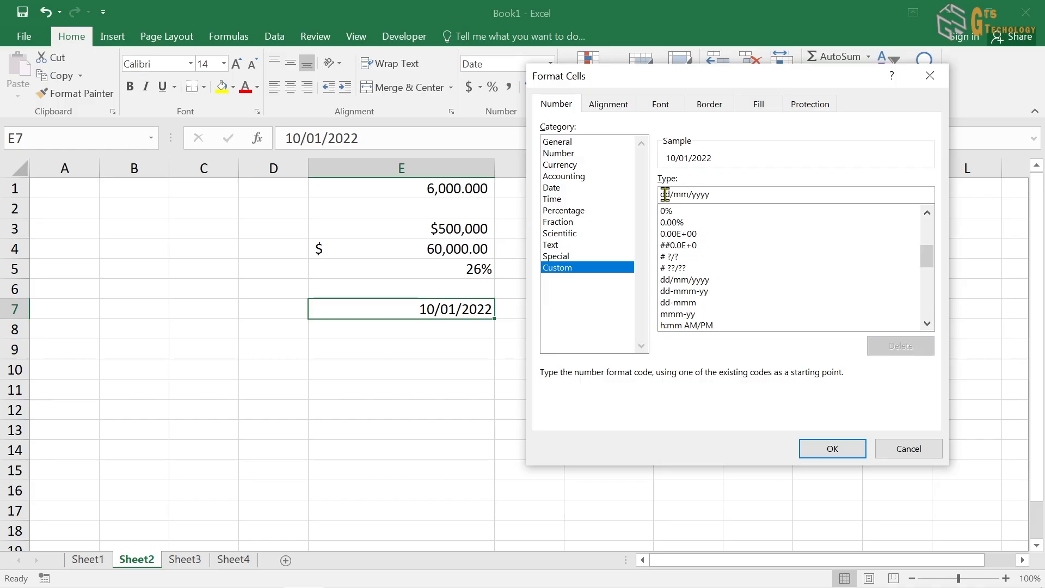
Try the weekday codes ddd and dddd for the day part and restore the code to dd/mm/yyyy
text(d)
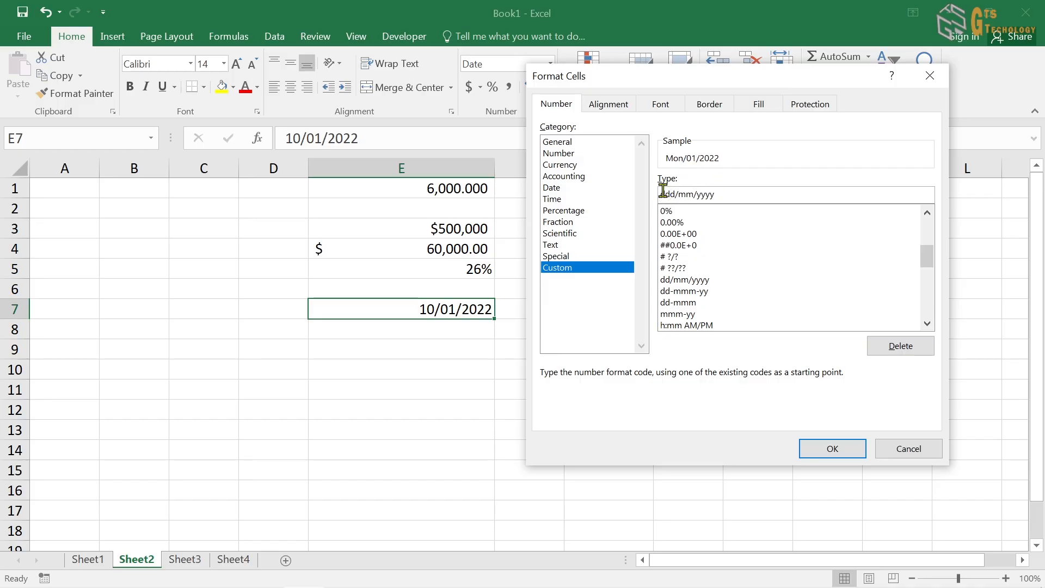
text(d)
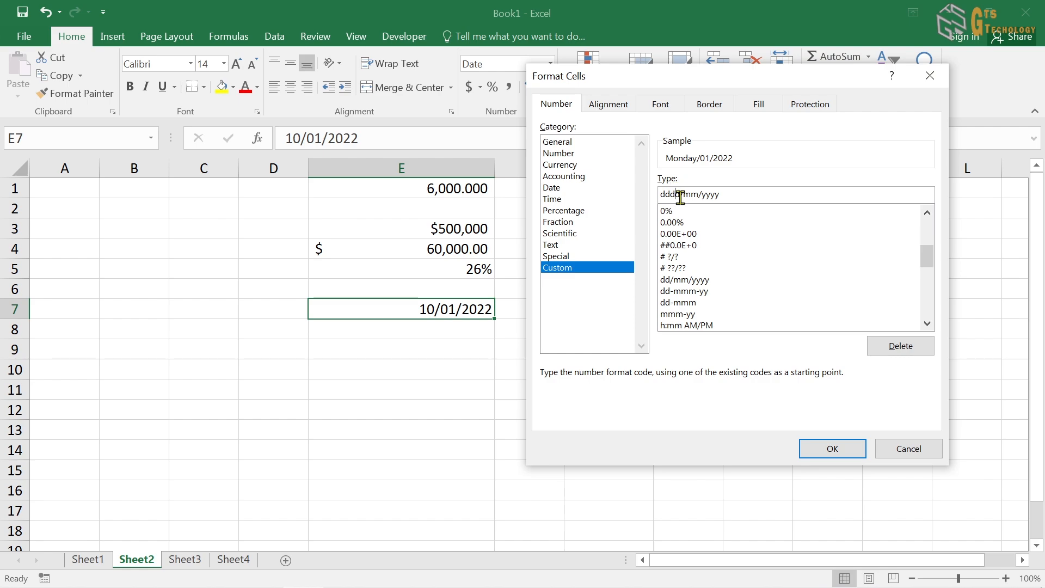
key(BackSpace)
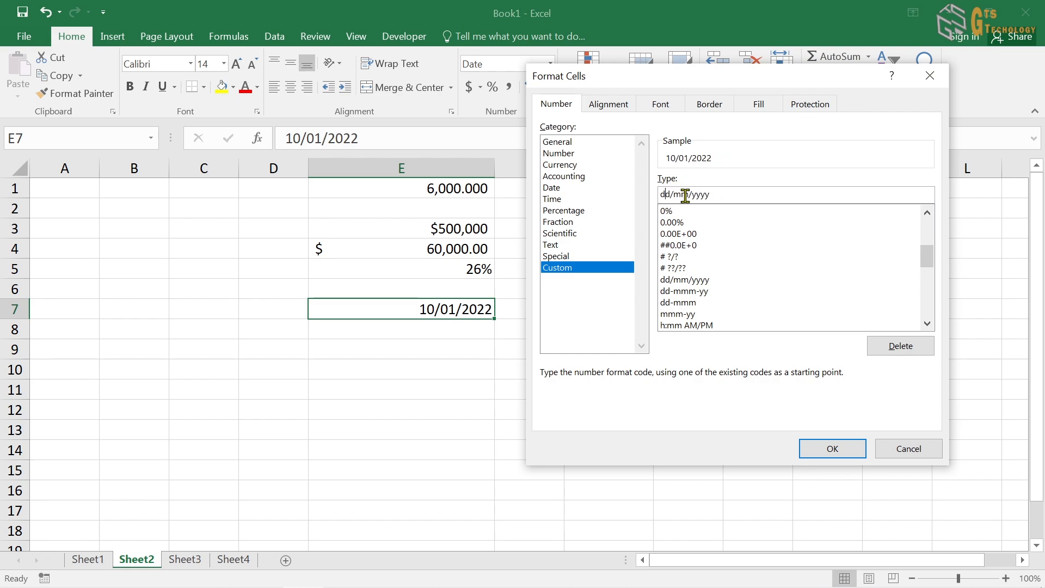
key(BackSpace)
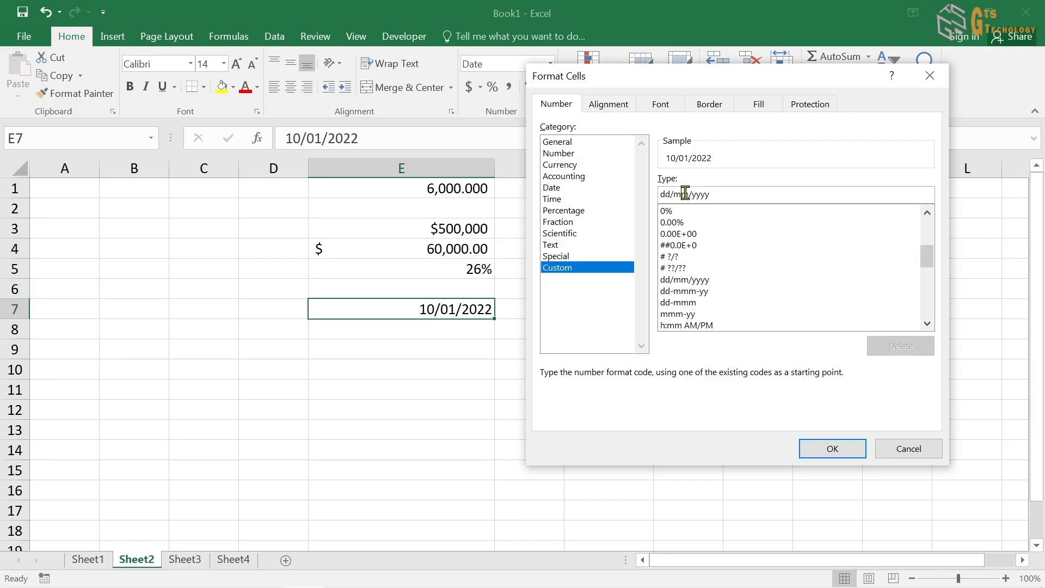
Change the month part of the code to mmm and apply the custom format dd/mmm/yyyy to cell E7
click(683, 195)
text(m)
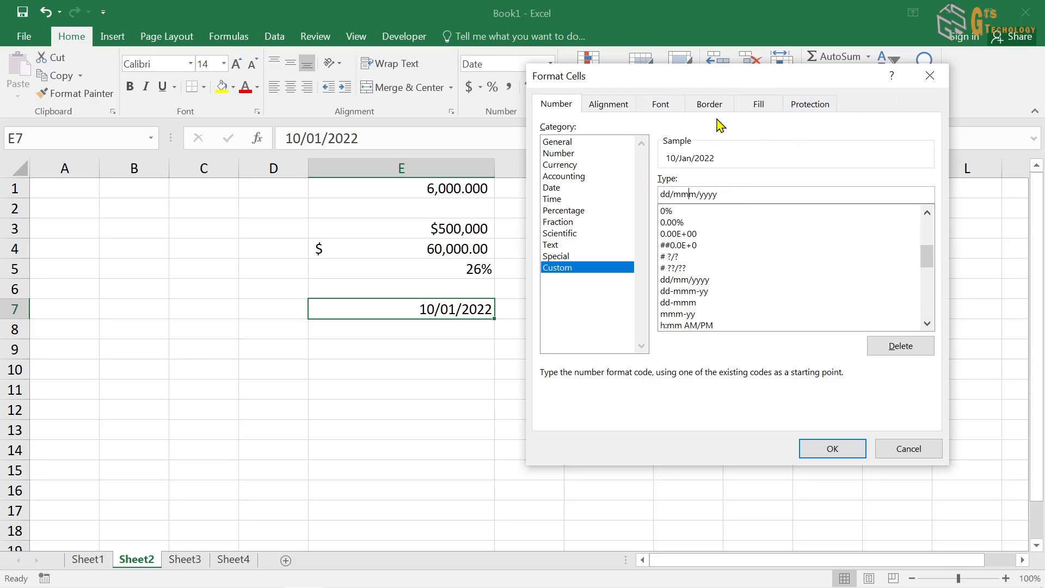
click(843, 452)
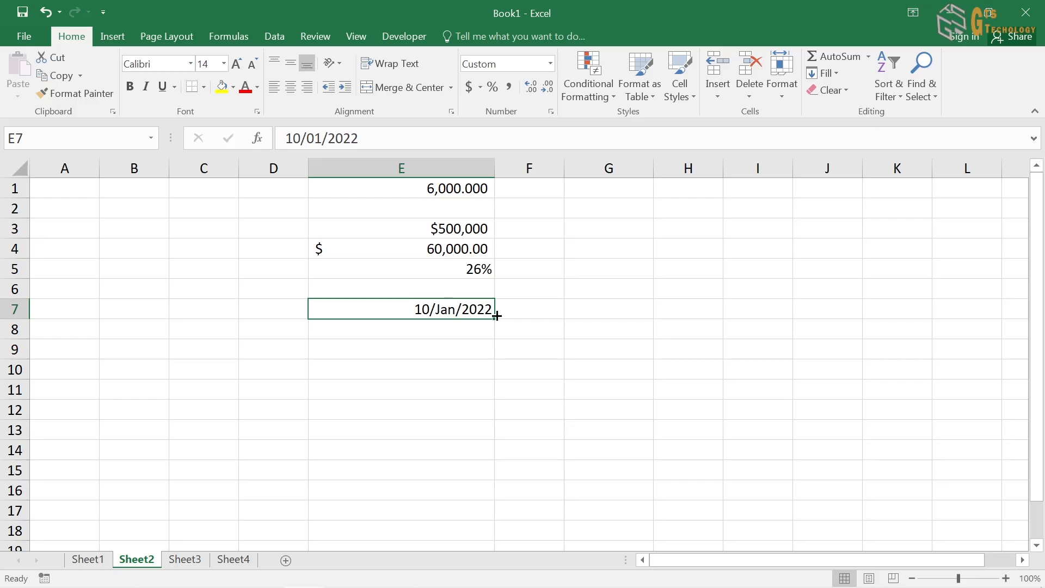
Enter the time 9:00PM, without a space before PM, in cell E9
click(477, 344)
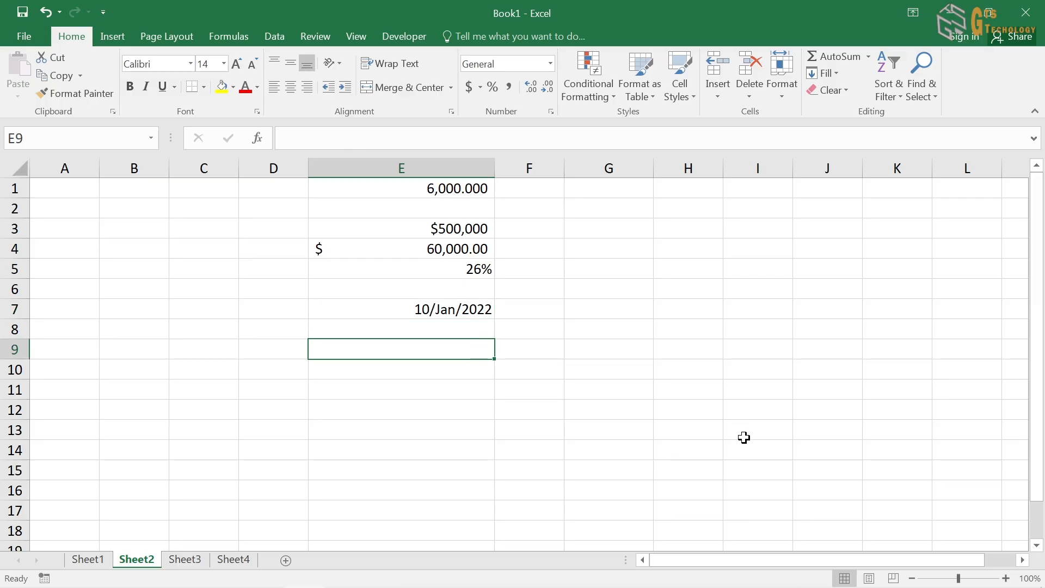
mouse_move(963, 574)
text(9)
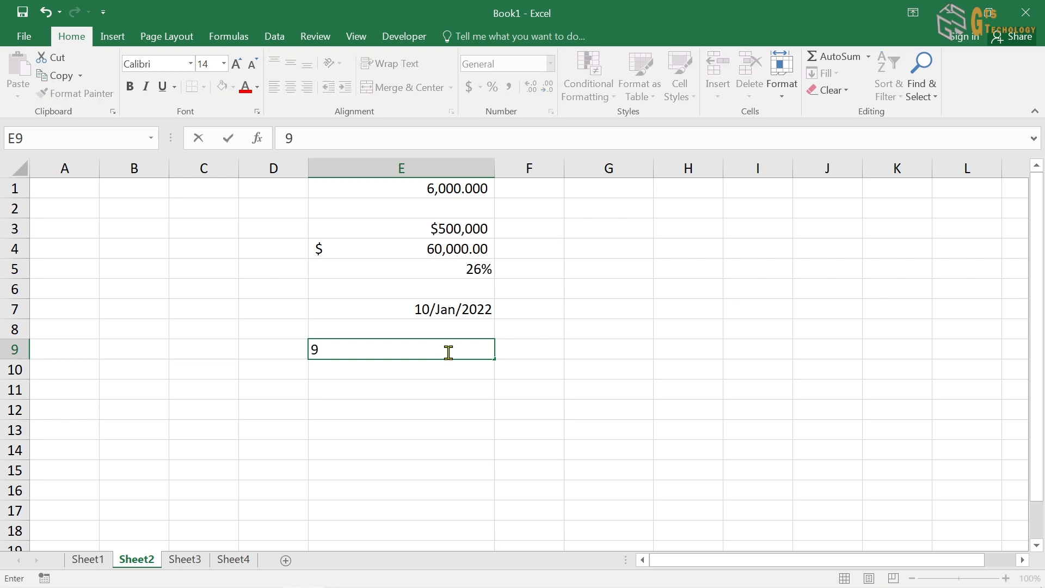
text(:00PM)
click(427, 361)
click(375, 343)
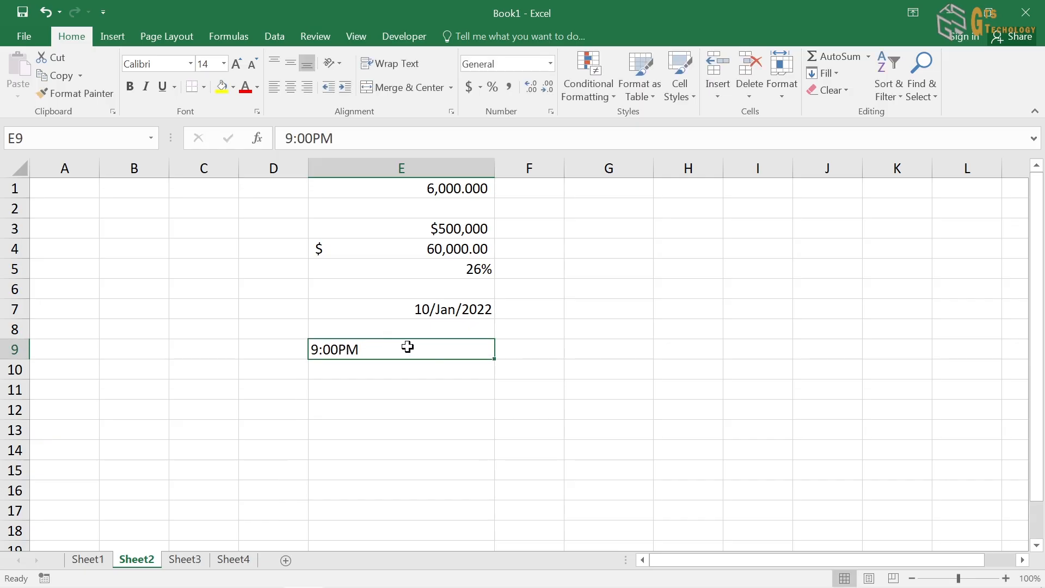
key(Return)
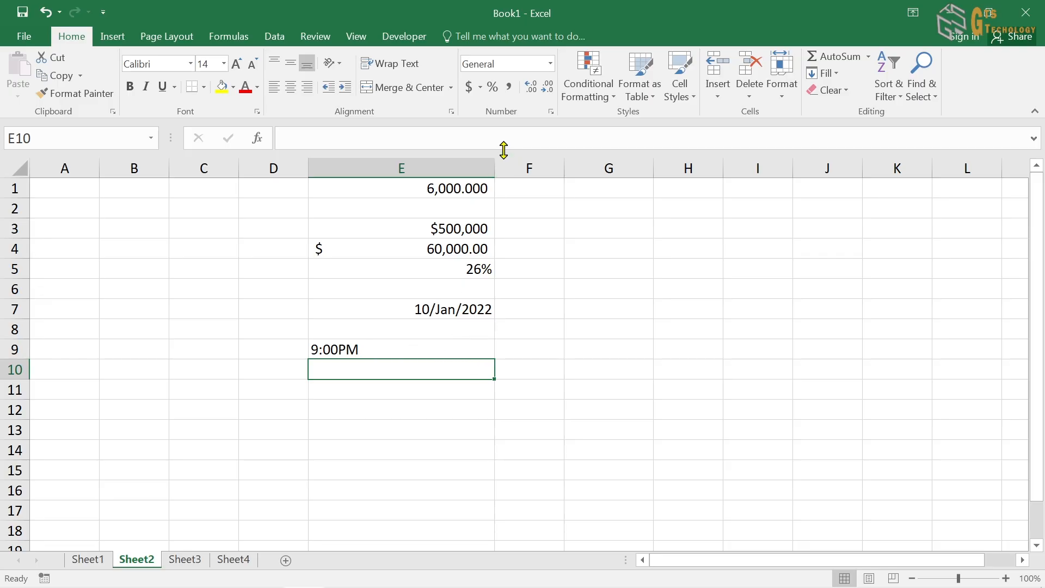
Insert a space before PM in cell E9 so the entry reads 9:00 PM
click(372, 345)
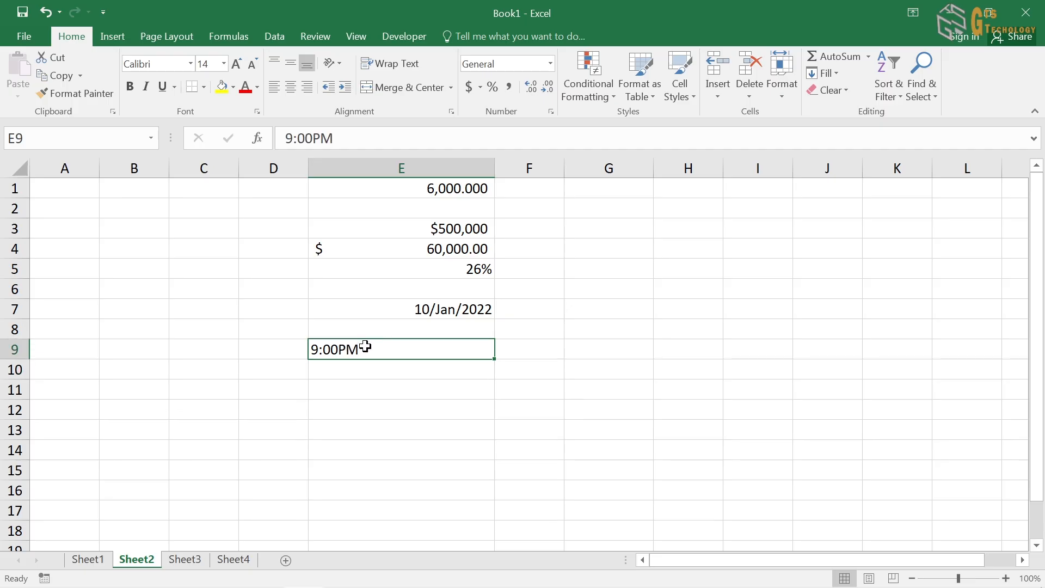
double_click(338, 347)
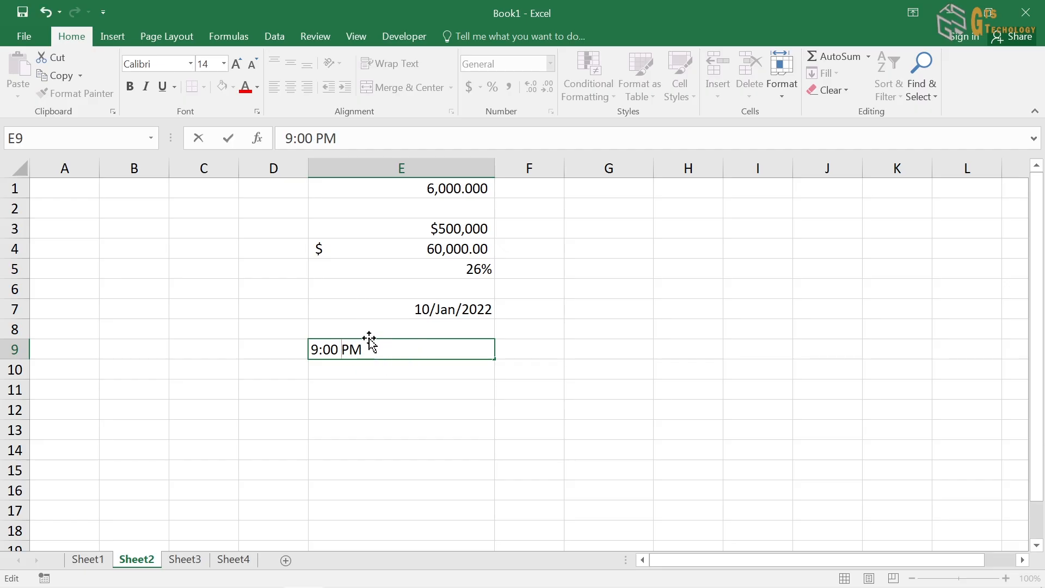
key(Return)
click(436, 349)
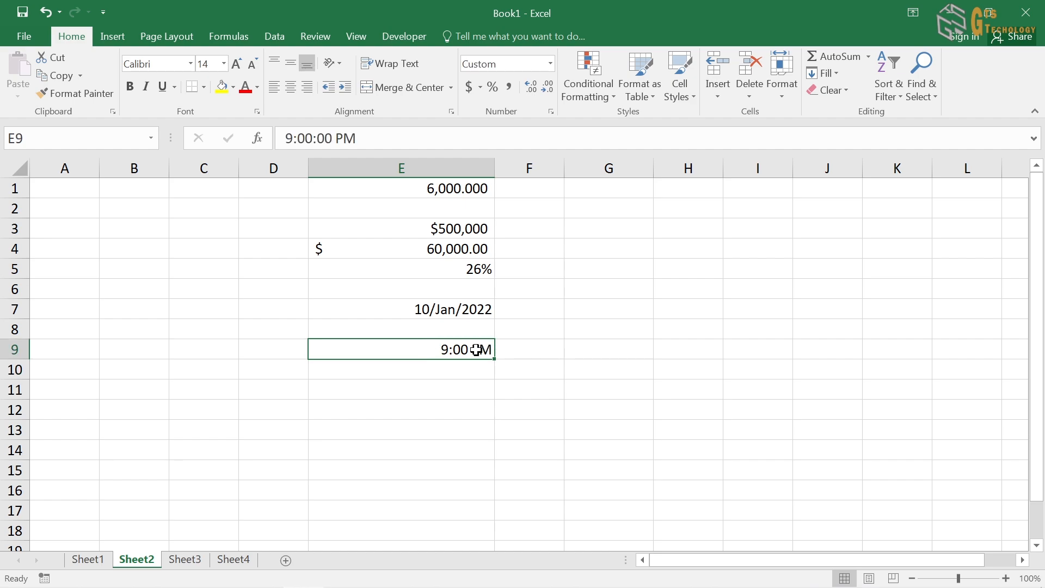
Apply the Time number format of type 1:30 PM to cell E9
click(478, 367)
click(477, 349)
click(550, 112)
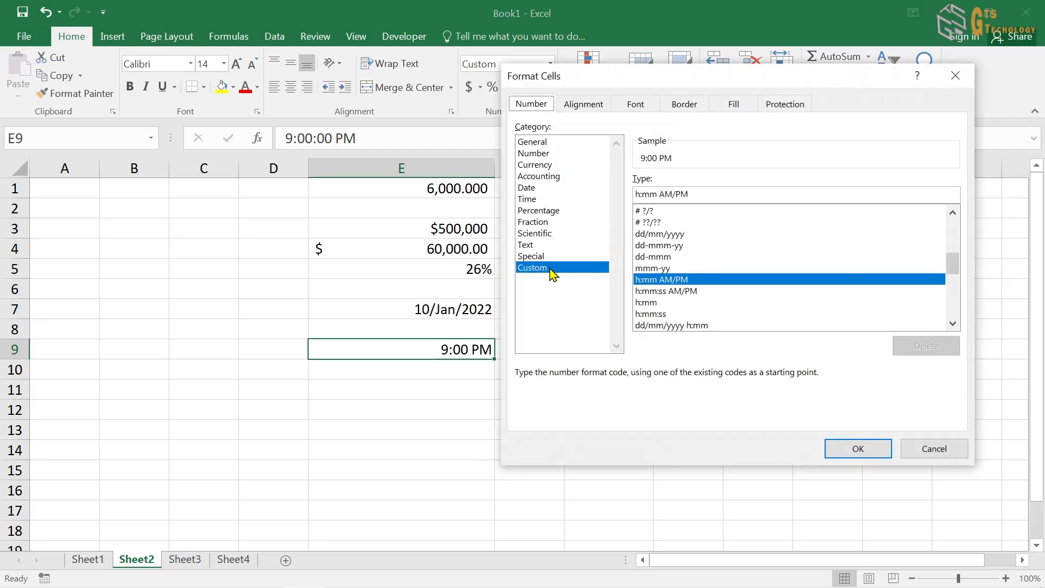
click(553, 200)
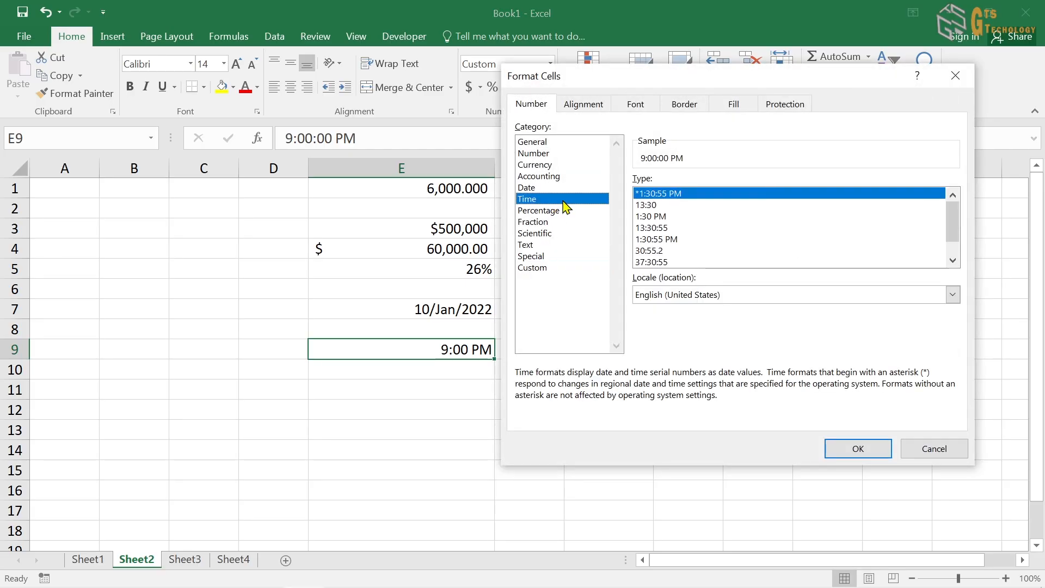
drag(767, 86, 808, 78)
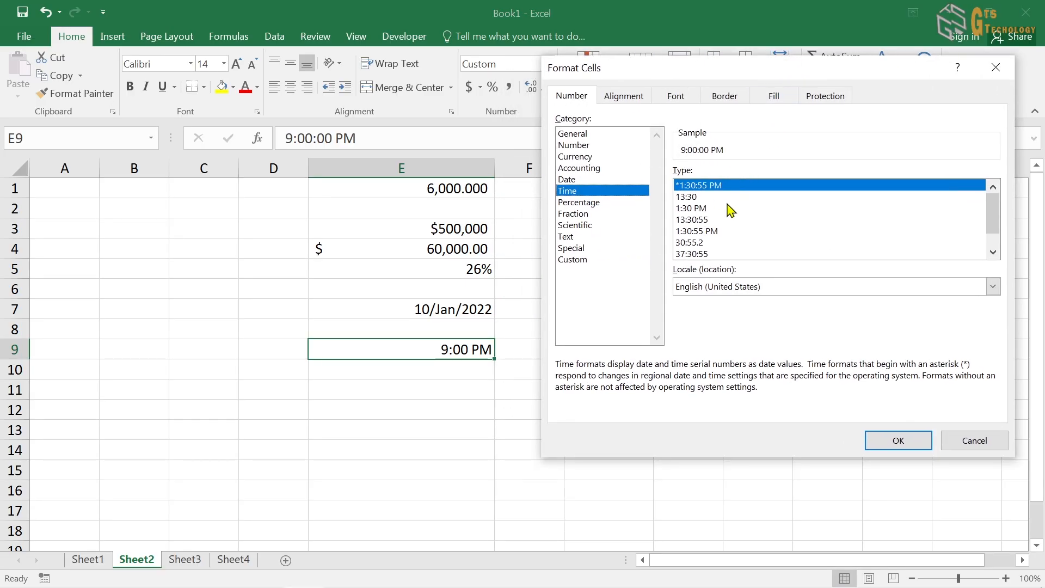
click(623, 260)
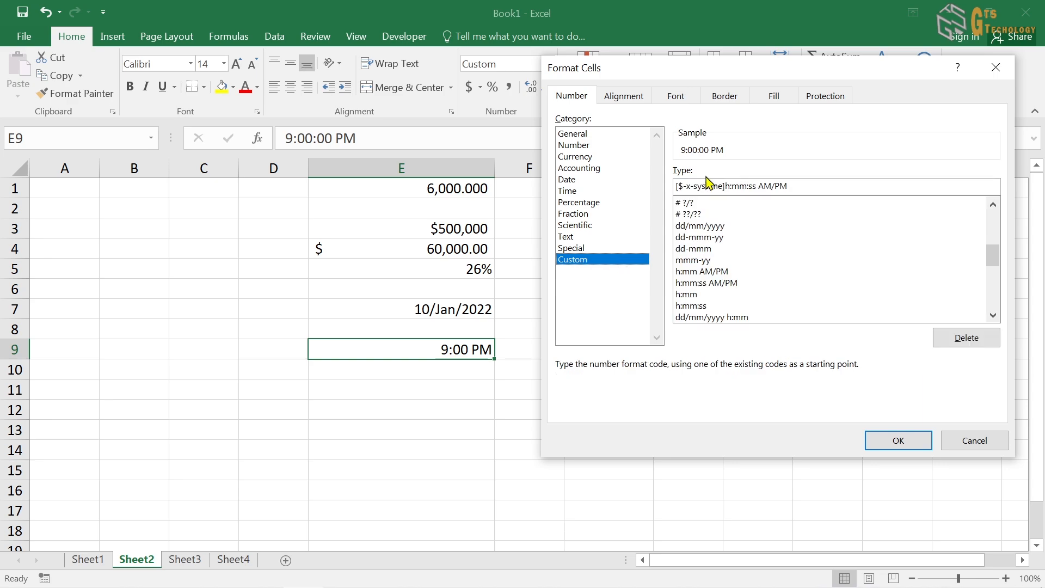
click(601, 181)
click(580, 191)
click(717, 209)
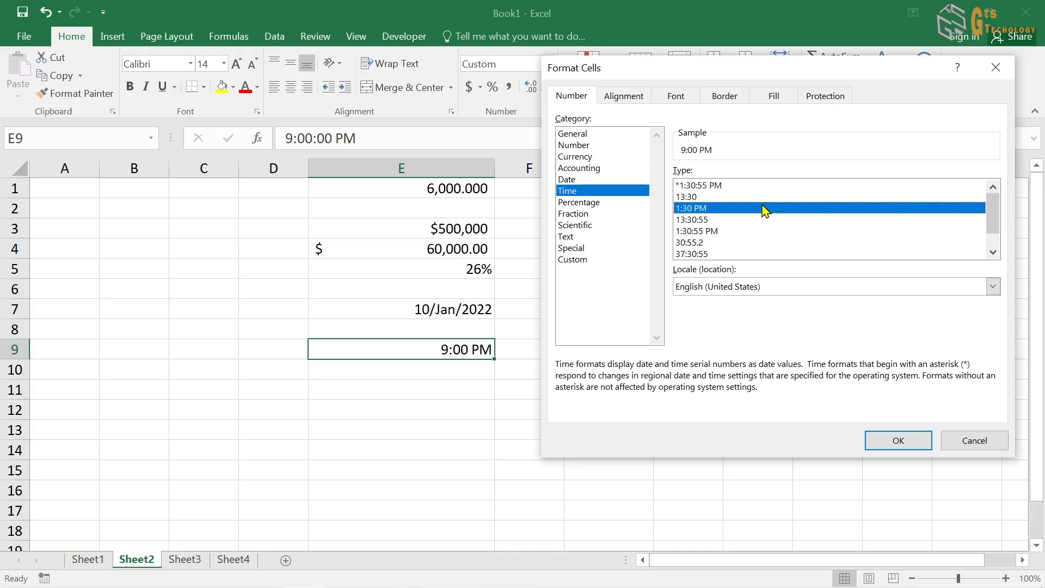
click(895, 440)
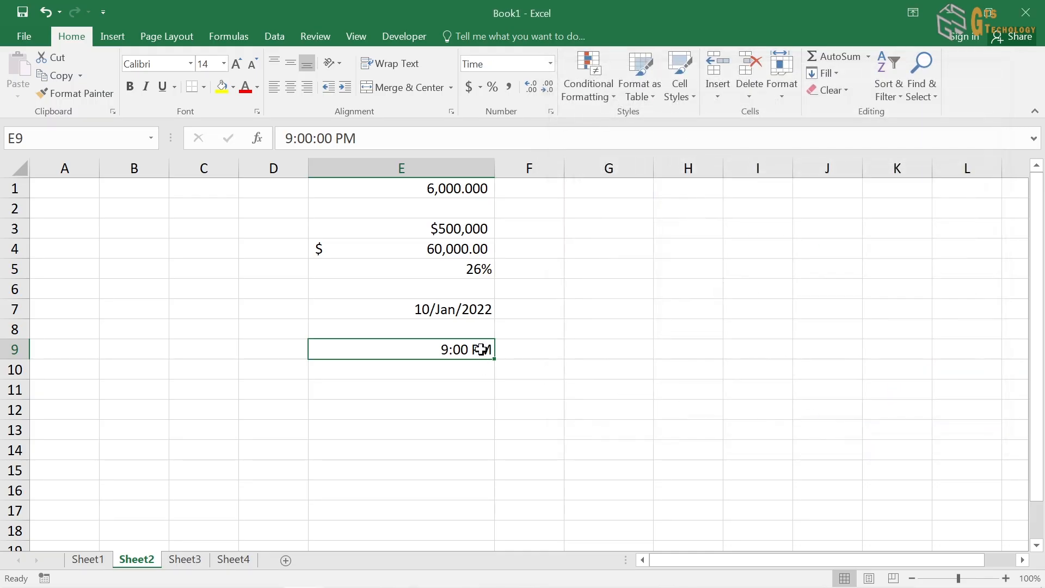
click(551, 111)
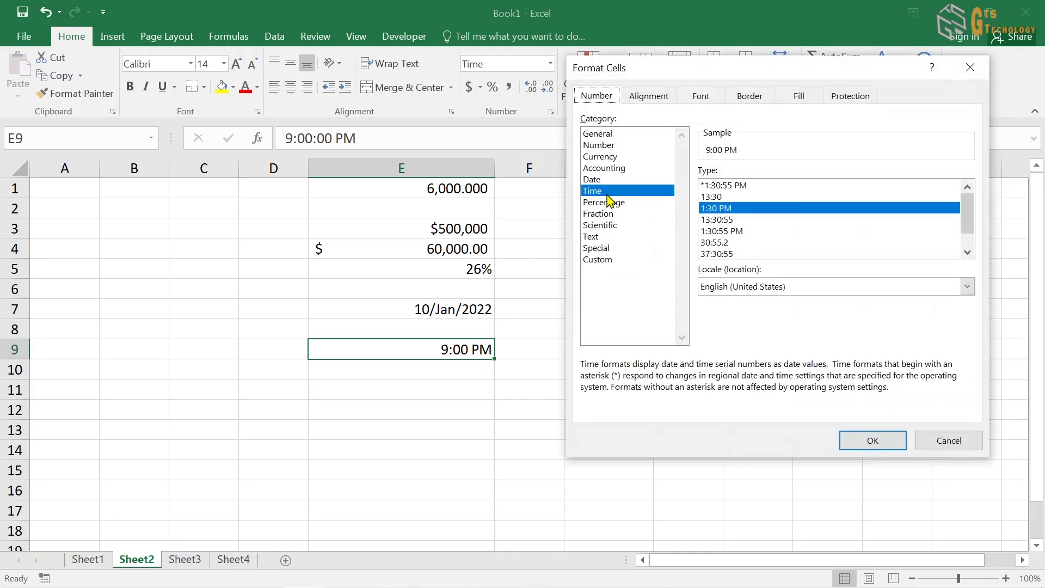
click(627, 203)
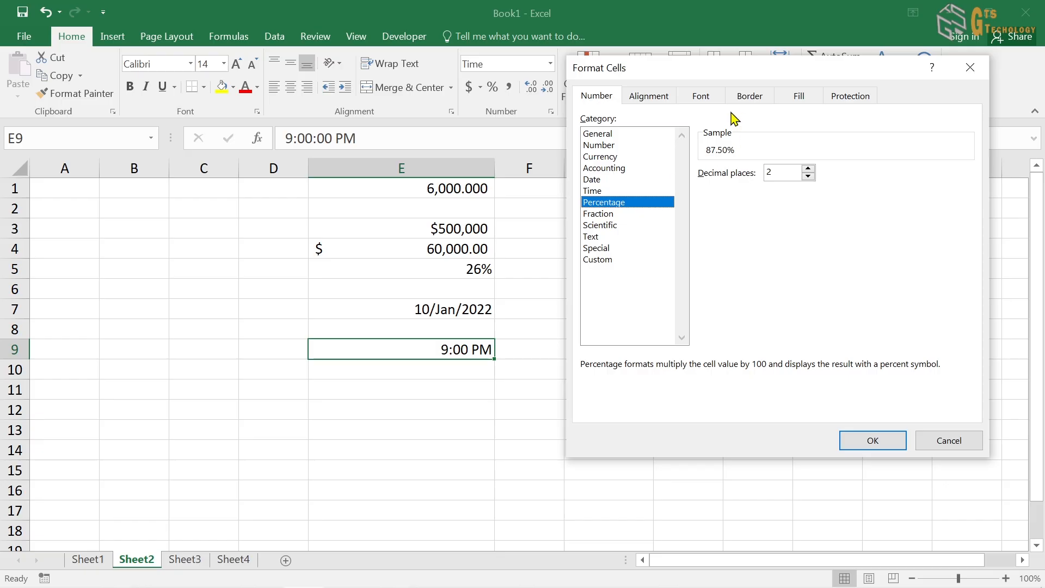
click(953, 444)
Enter the decimal value .25 in cell E11
click(467, 395)
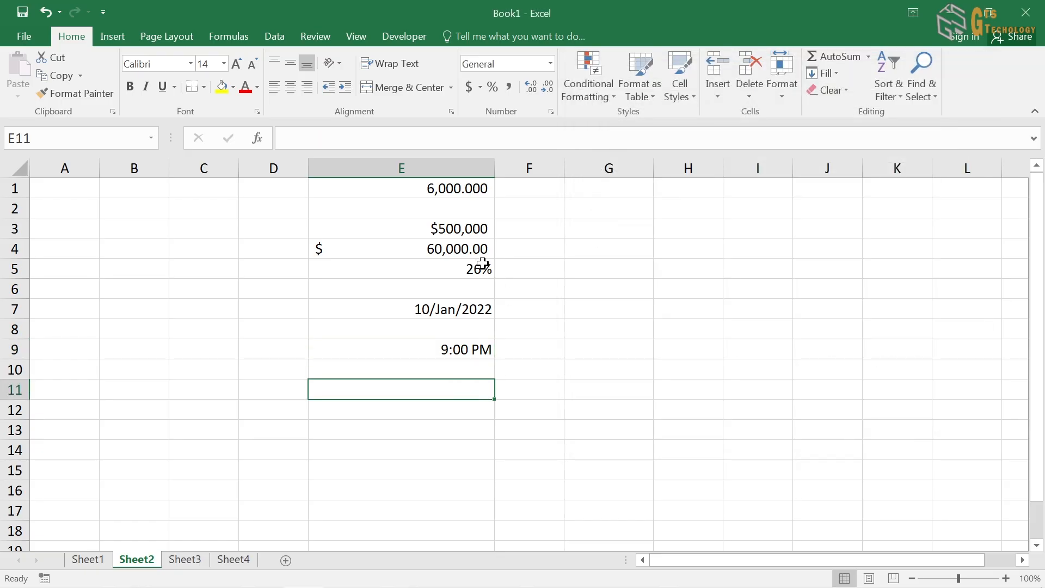
text(.)
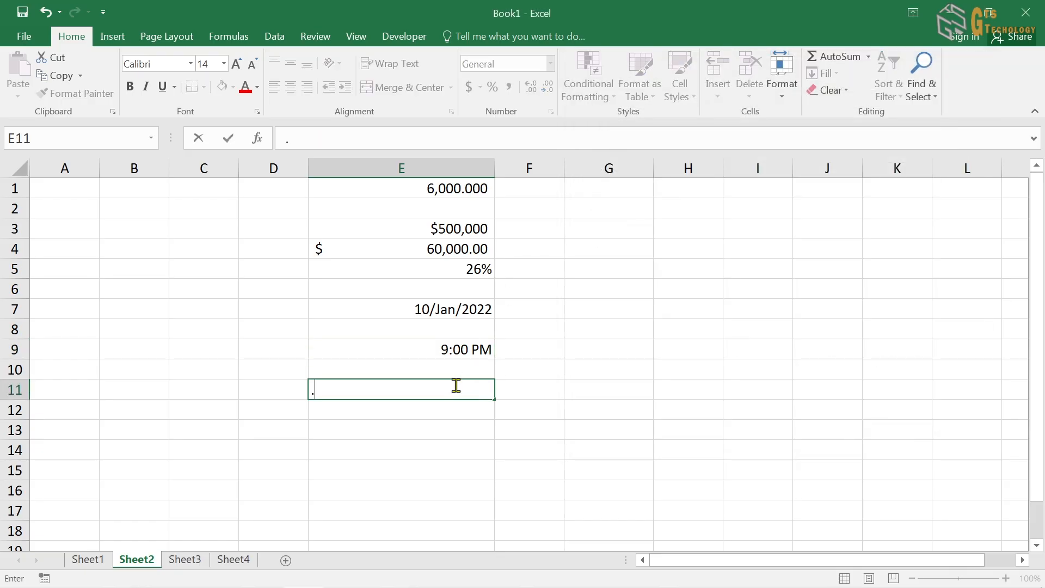
text(26)
key(BackSpace)
text(5)
key(Return)
Format cell E11 as Percentage with 0 decimal places
click(434, 392)
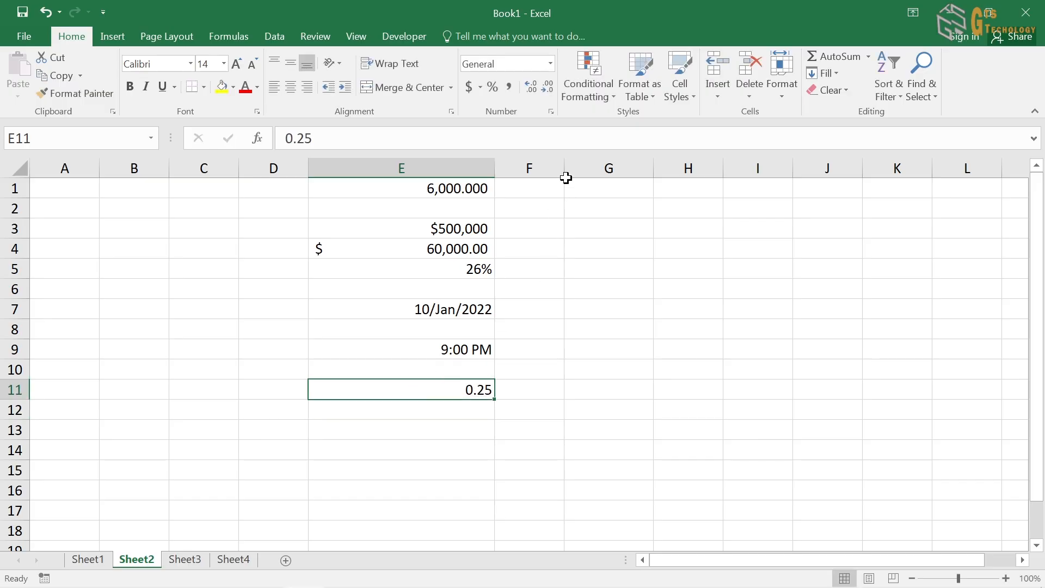
click(552, 113)
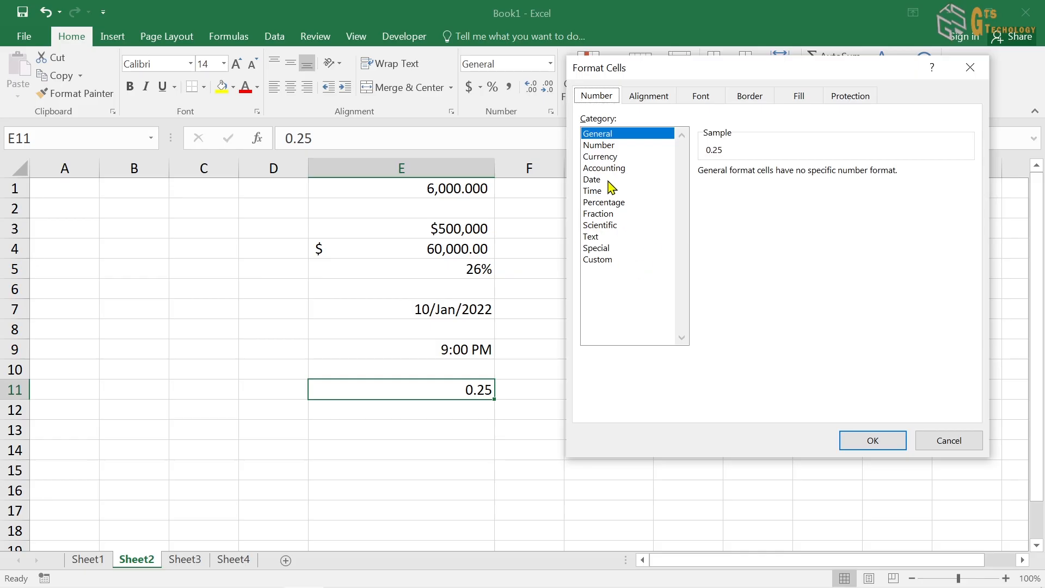
click(606, 204)
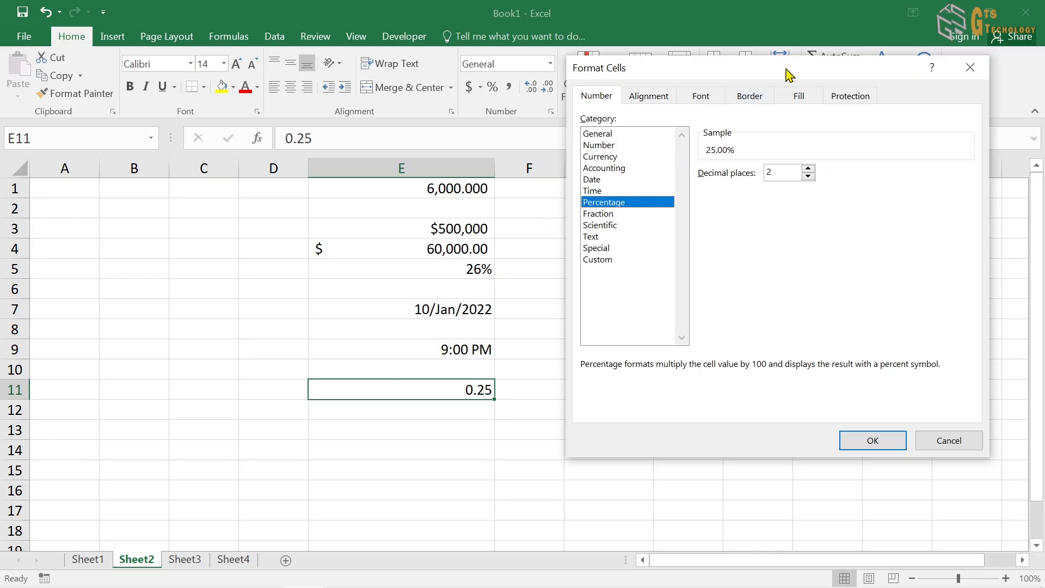
drag(789, 73, 771, 62)
click(790, 165)
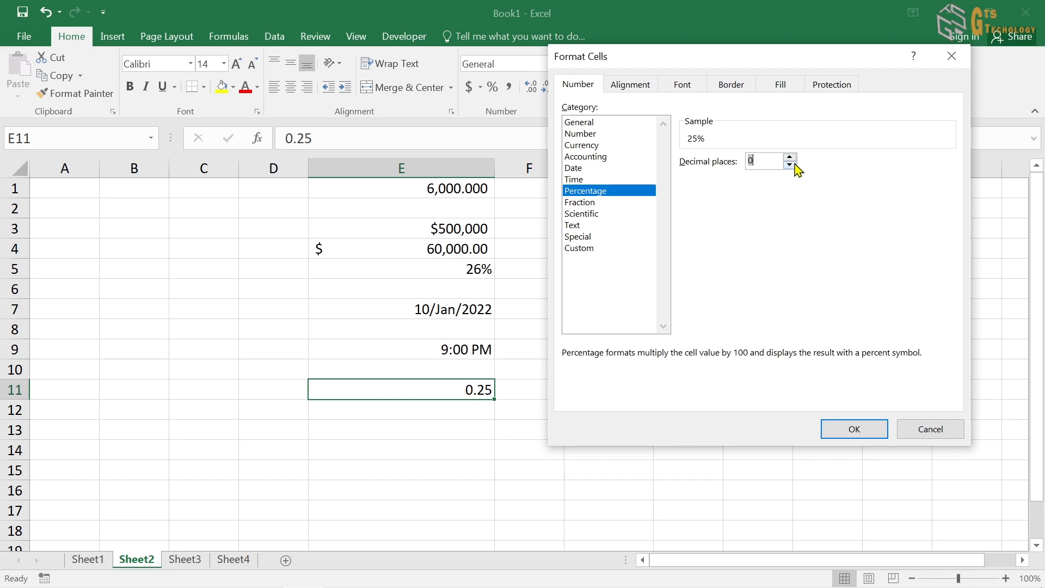
click(855, 430)
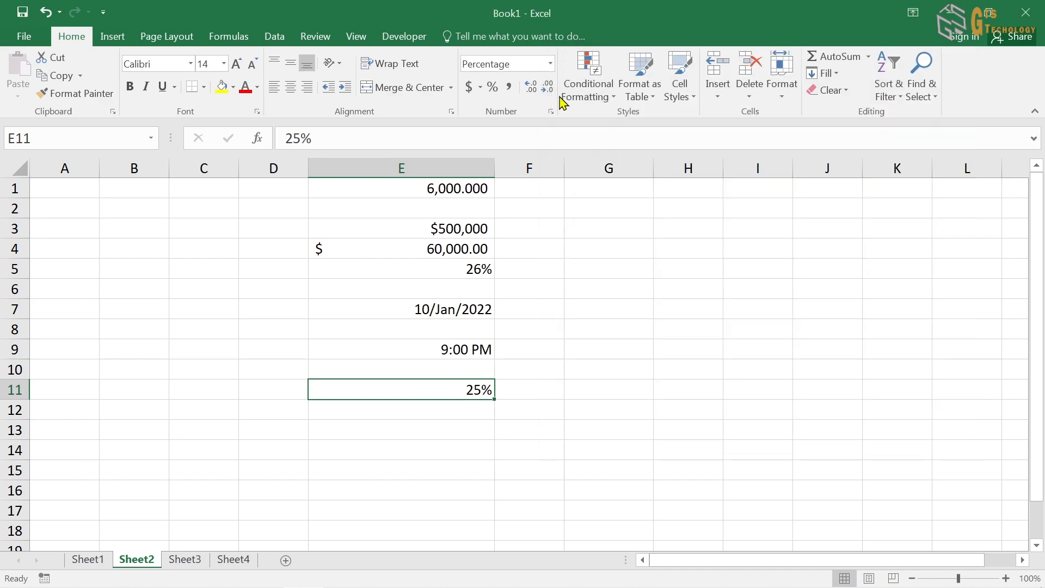
click(551, 112)
click(594, 203)
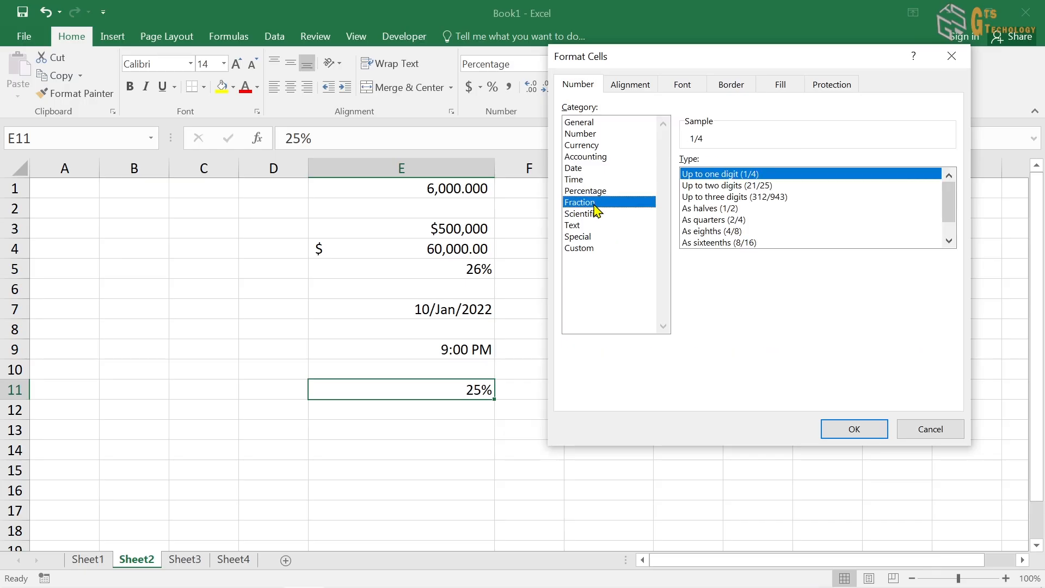
click(952, 56)
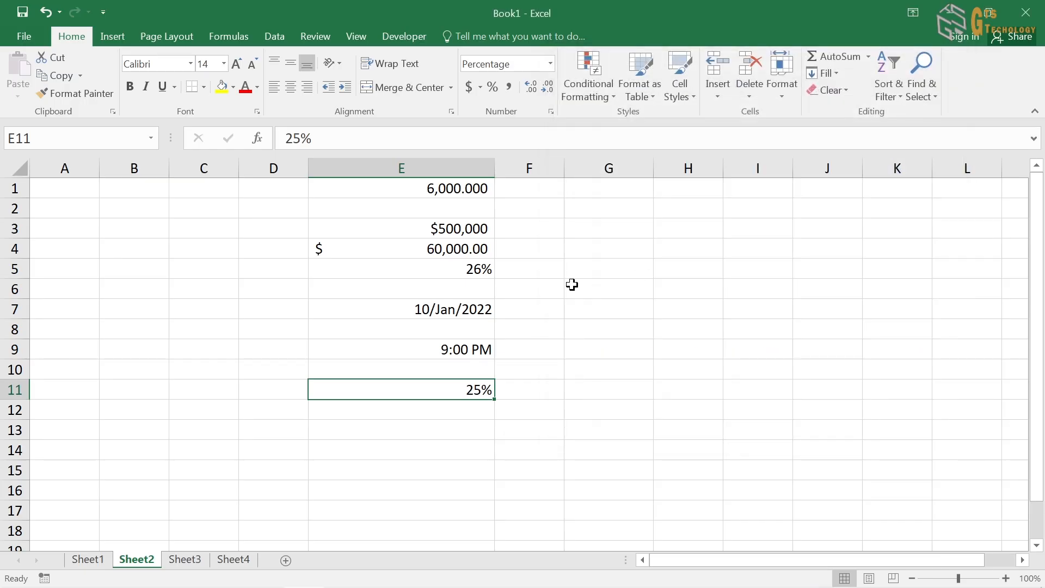
Widen column F and enter the value .25 in cell F6
drag(565, 166, 608, 168)
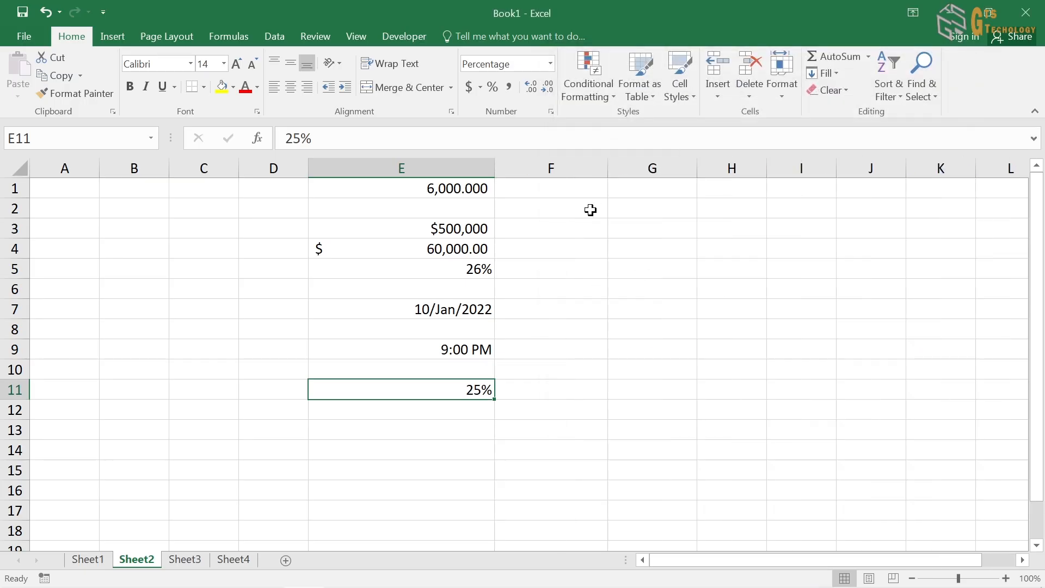
click(581, 200)
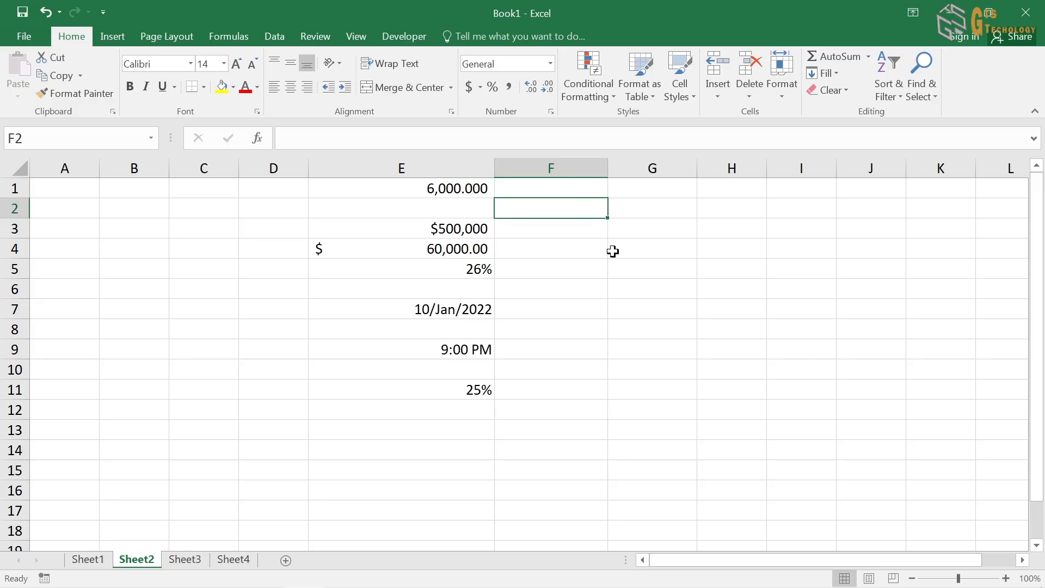
drag(467, 421, 464, 417)
click(579, 312)
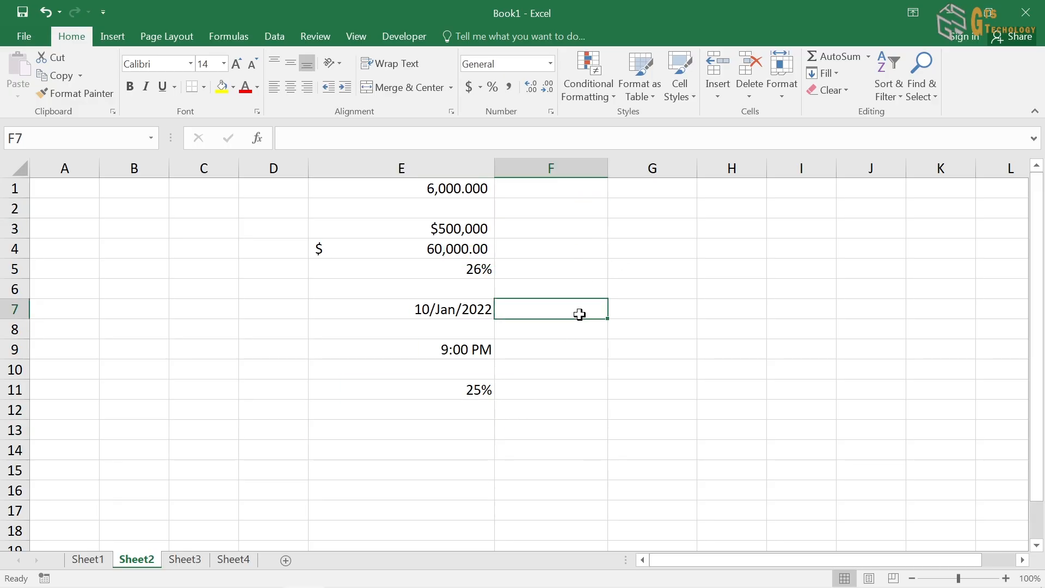
click(601, 288)
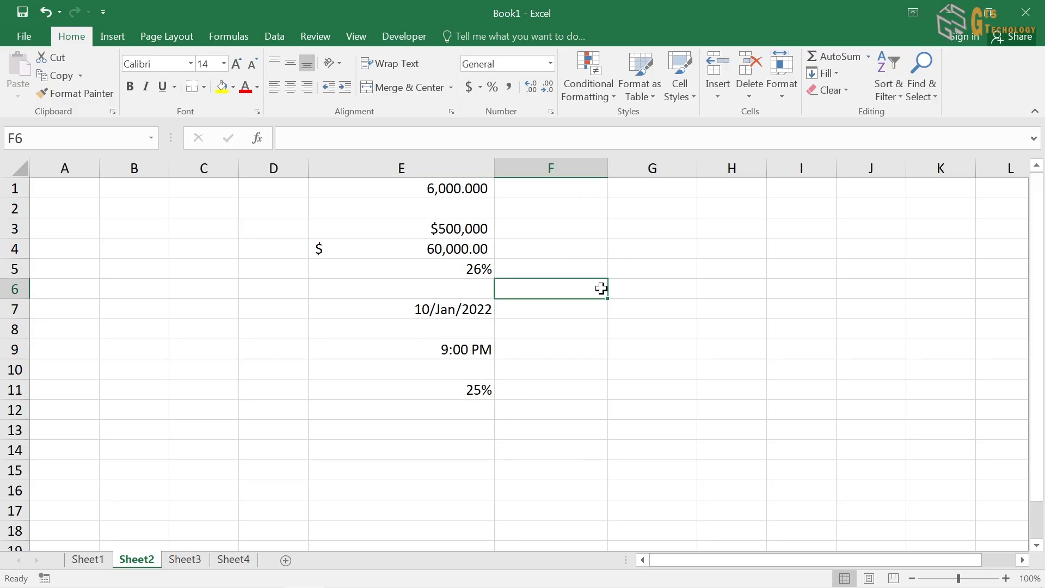
text(.25)
key(Return)
Format cell F6 as a Fraction of type Up to one digit (1/4)
click(603, 285)
click(552, 112)
click(592, 205)
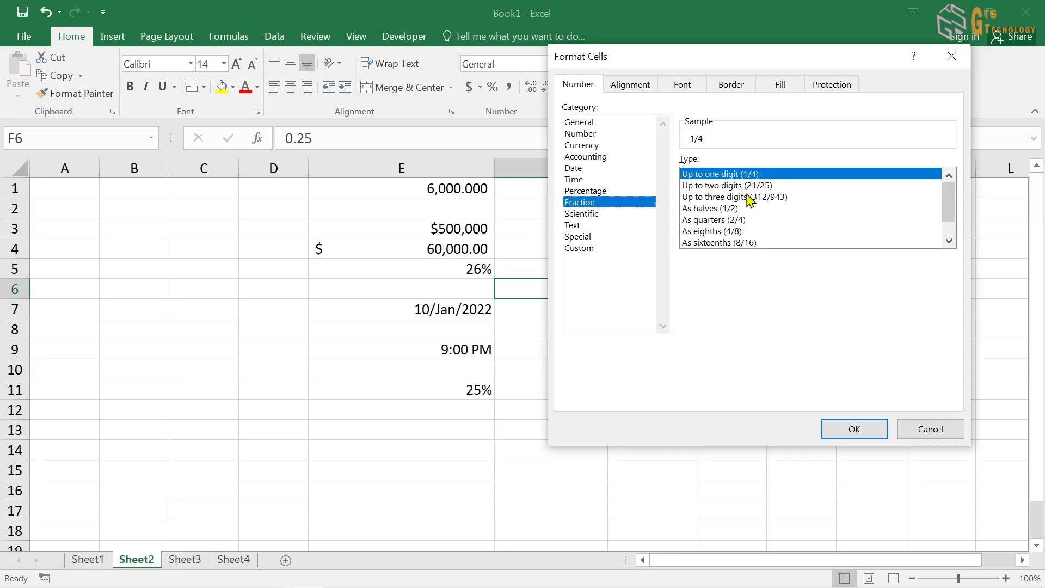
click(874, 430)
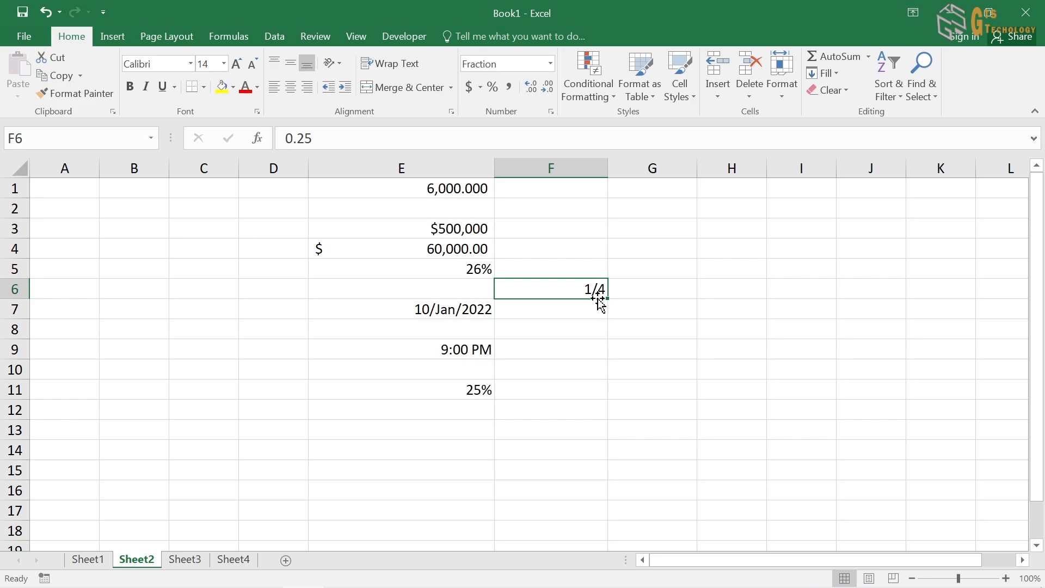
click(551, 112)
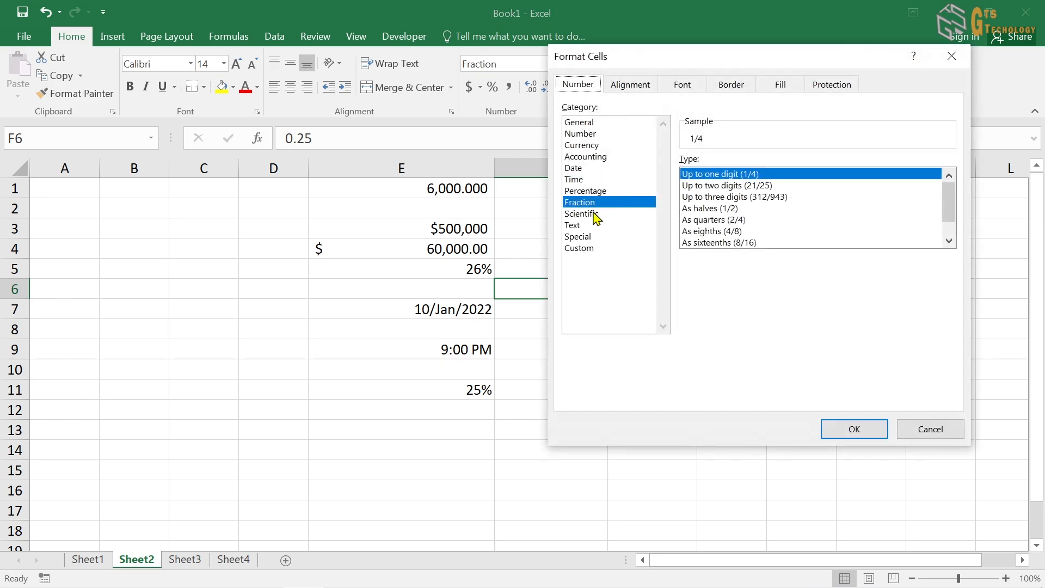
click(928, 429)
Widen column F slightly more and enter the number 500000000 in cell F2
drag(608, 168, 634, 168)
click(606, 210)
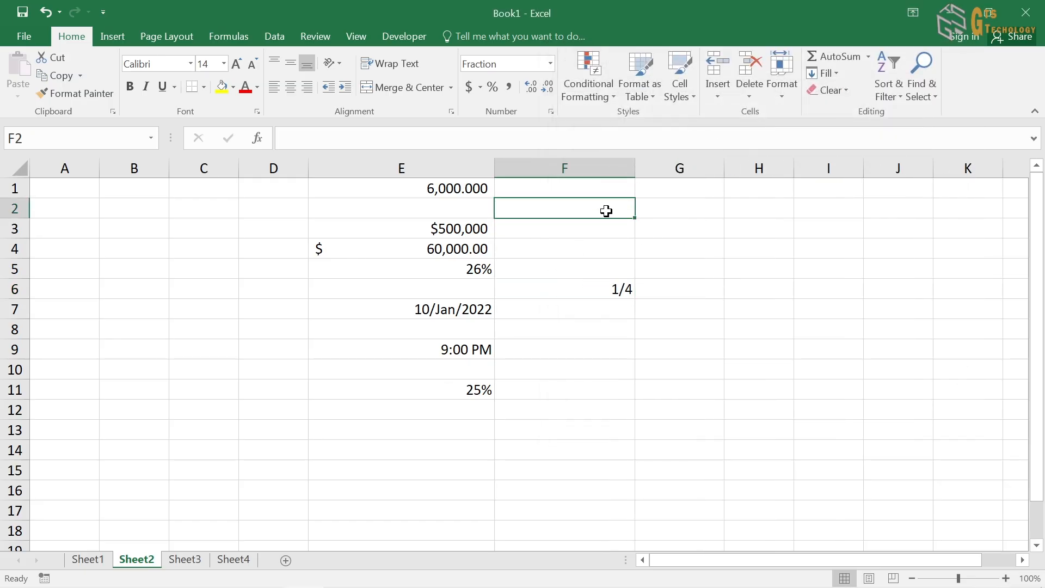
text(5)
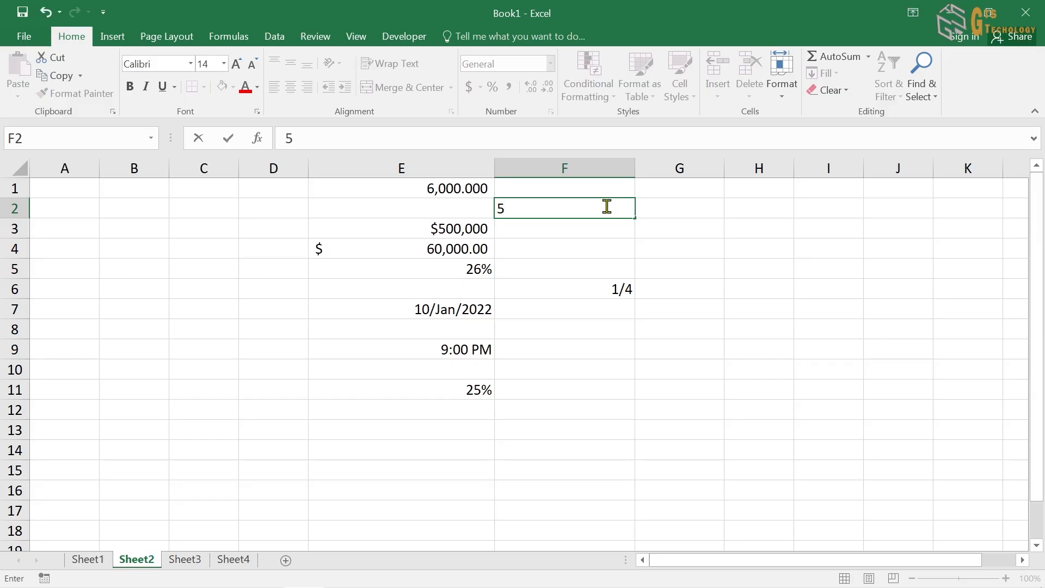
text(00000000)
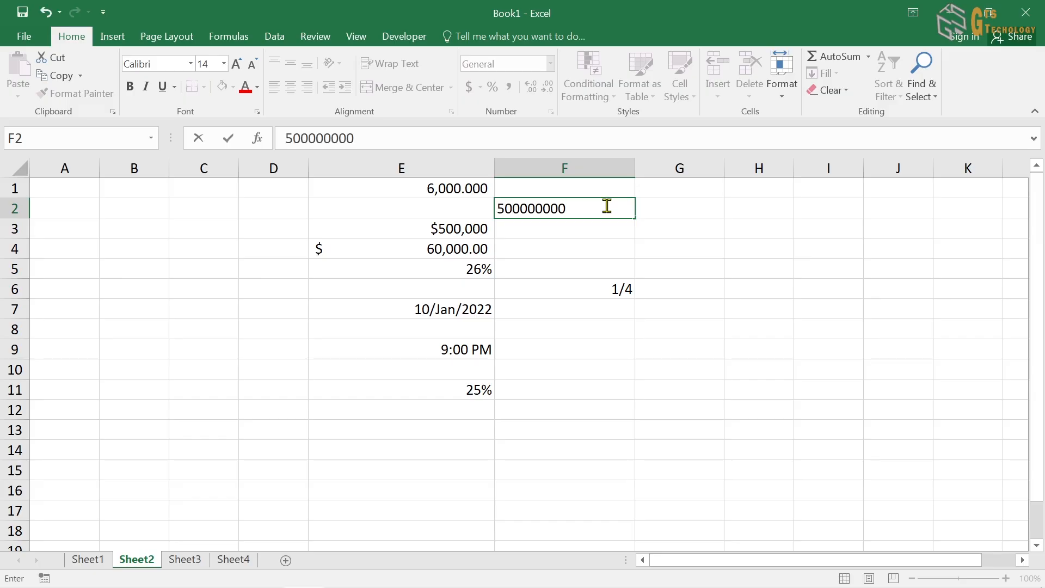
key(Return)
Format cell F2 as Scientific with 0 decimal places and widen column F a little
click(607, 206)
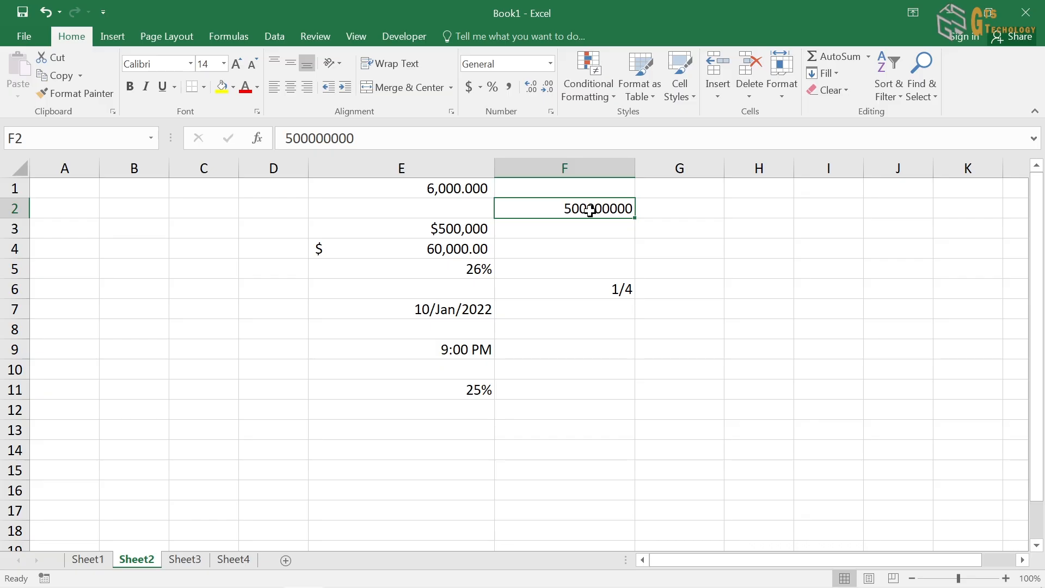
click(555, 115)
click(595, 215)
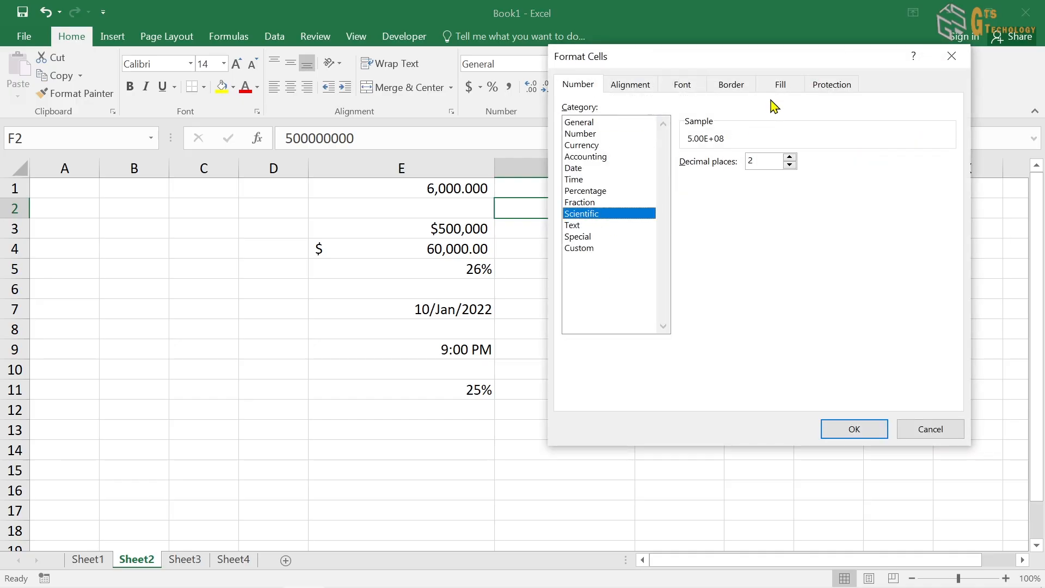
drag(791, 61, 742, 62)
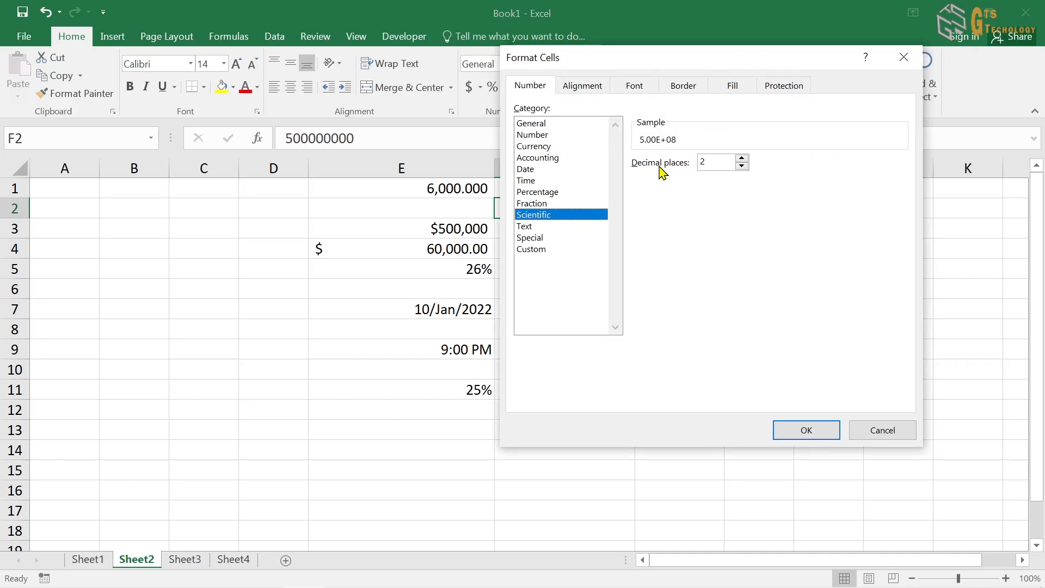
click(742, 166)
click(742, 166)
click(816, 433)
drag(636, 168, 647, 169)
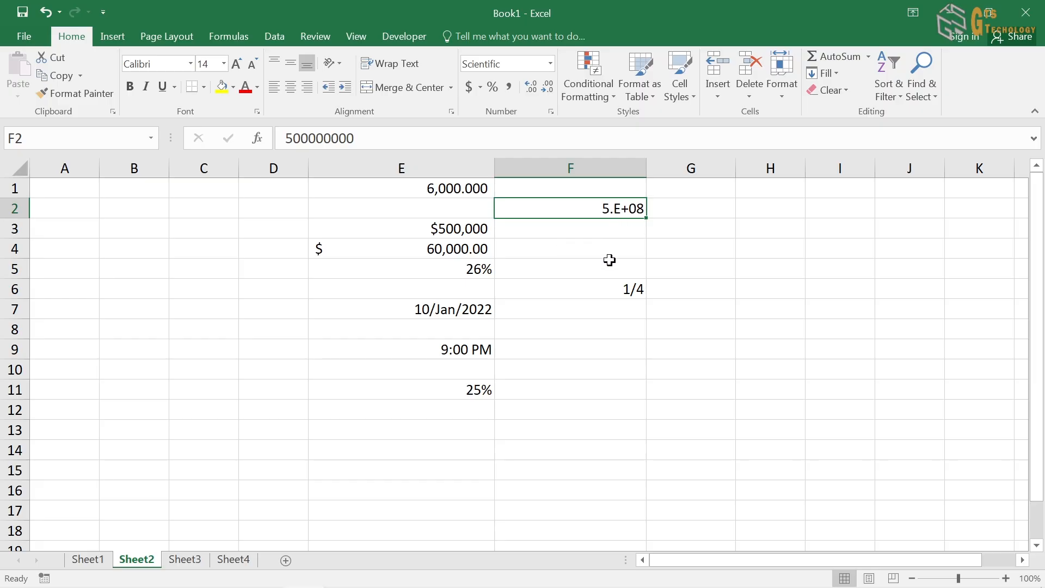
click(552, 112)
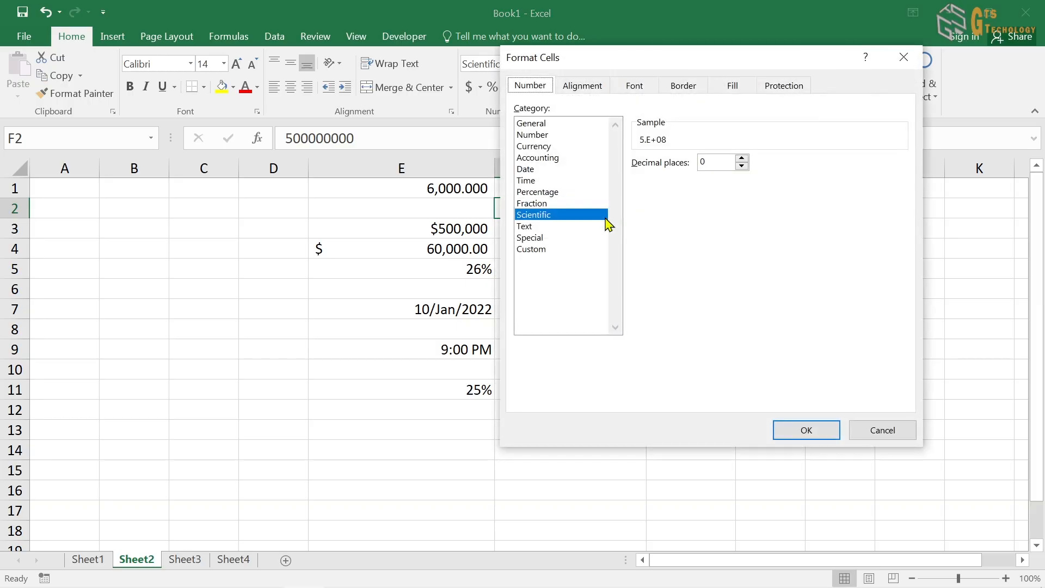
click(545, 227)
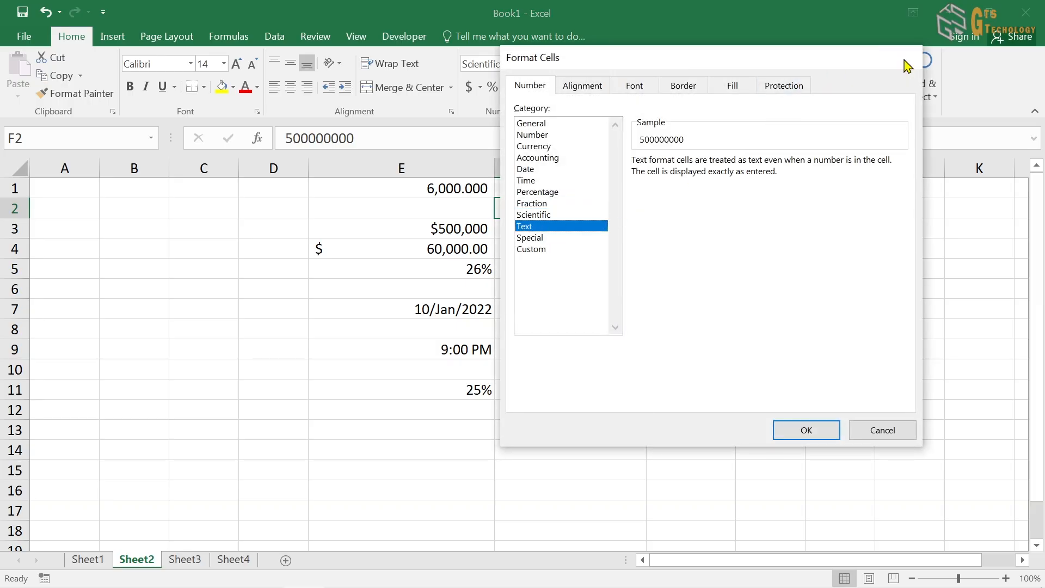
click(908, 63)
Widen column G and enter 001 in cell G2
drag(738, 169, 790, 168)
click(730, 203)
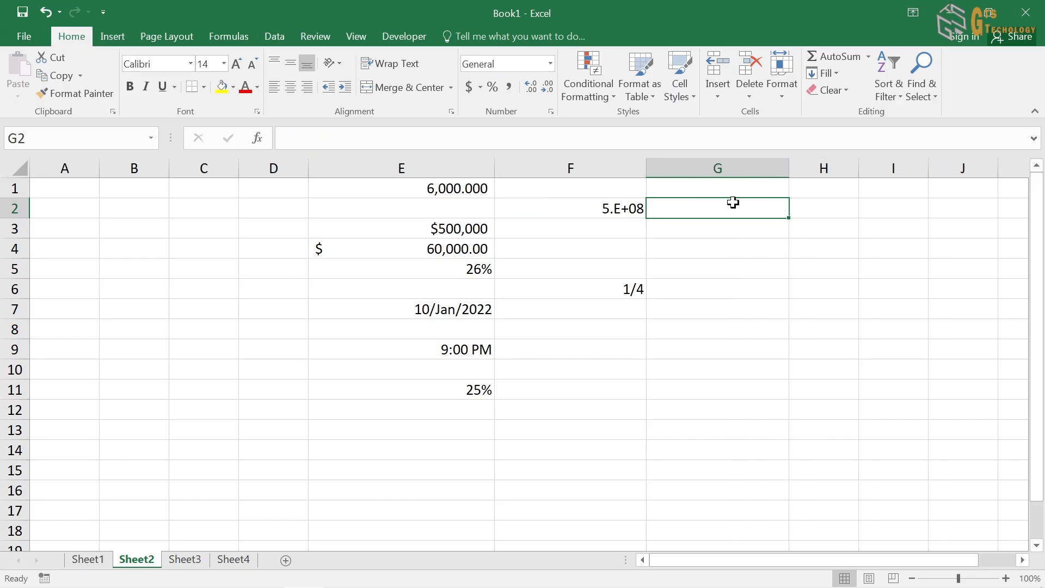
text(00)
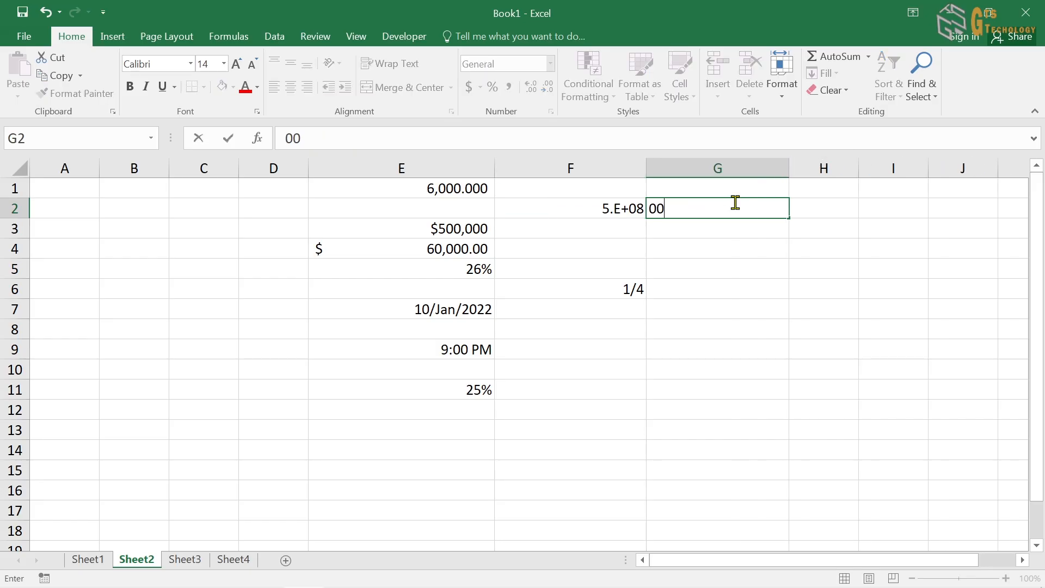
text(1)
key(Return)
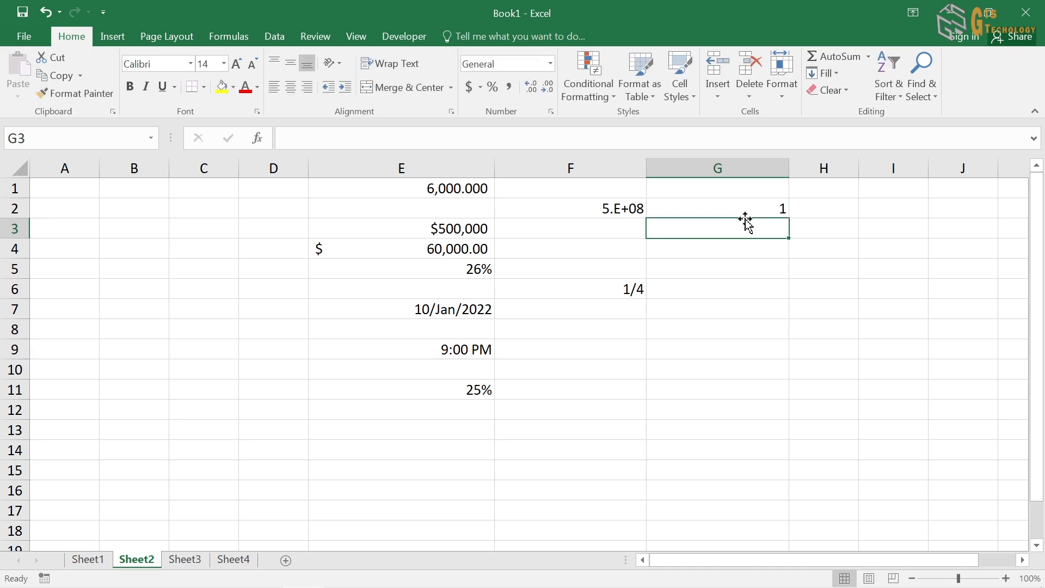
Format cell G2 as Text
click(752, 211)
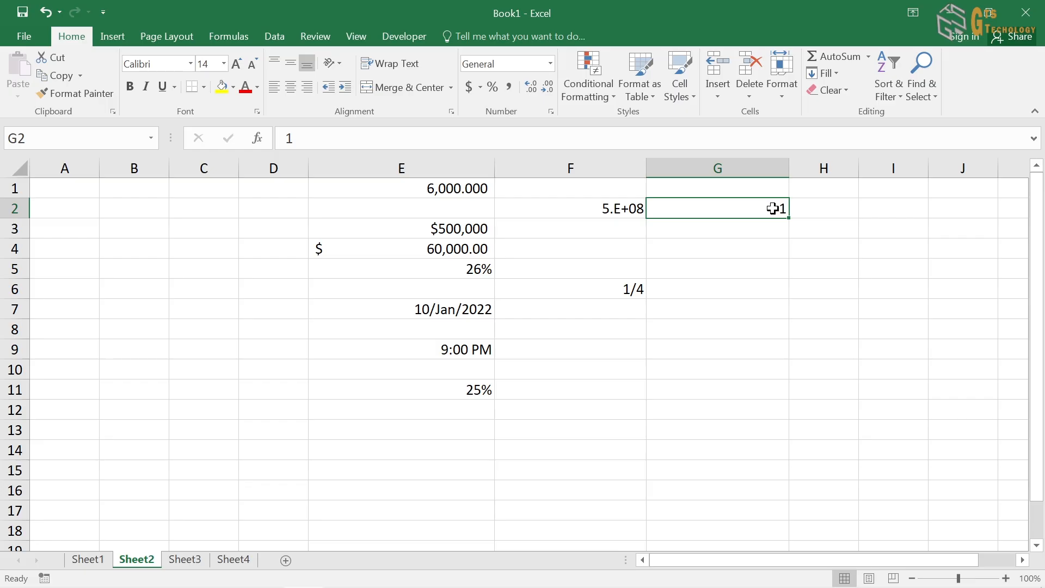
click(552, 113)
click(561, 226)
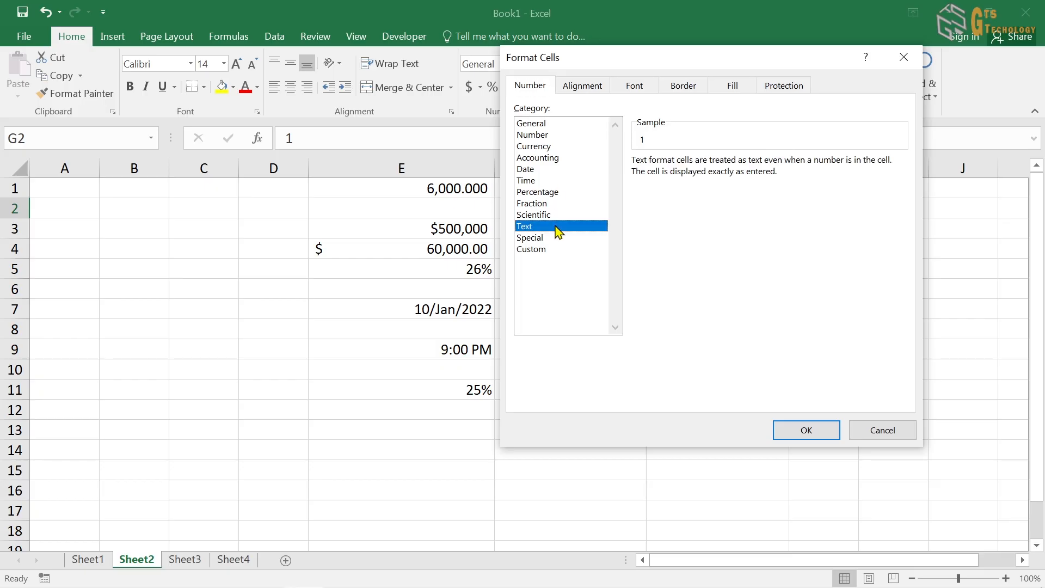
click(814, 433)
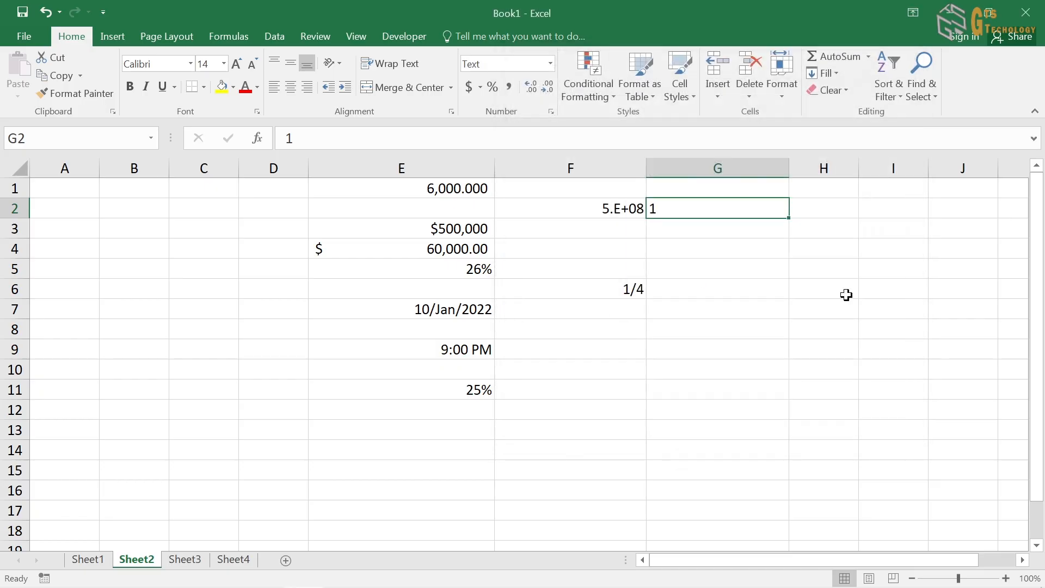
Add two leading zeros to the value in cell G2 so it reads 001
double_click(650, 208)
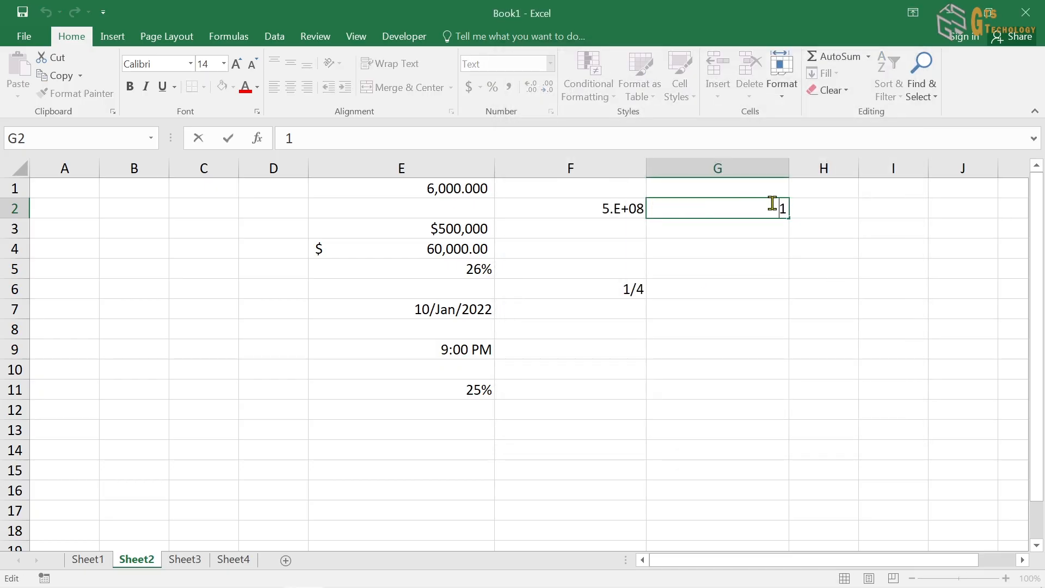
text(00)
key(Return)
click(743, 215)
click(743, 231)
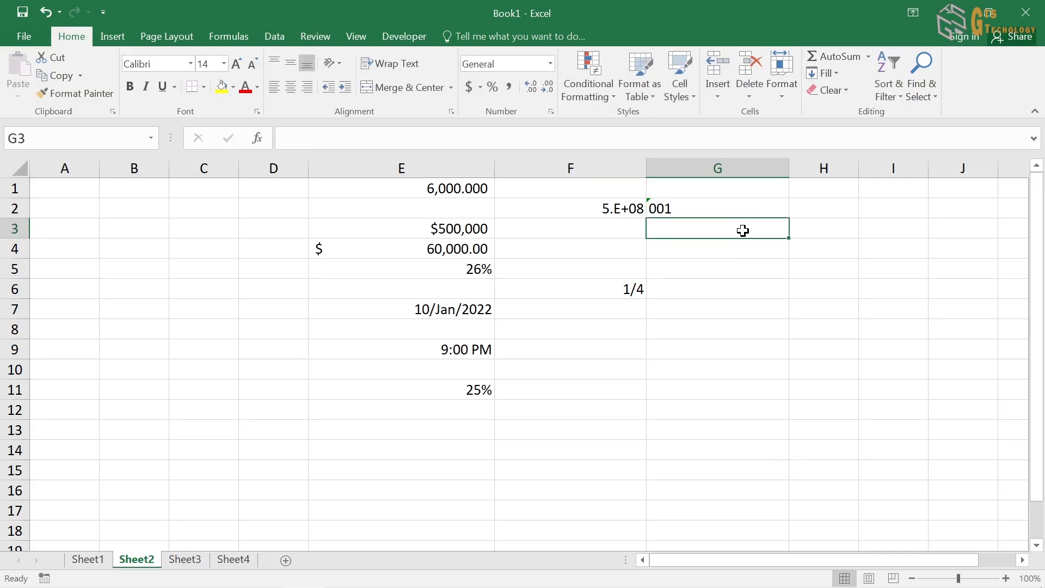
Format the empty cells G3 to G11 as Text
drag(749, 225, 727, 383)
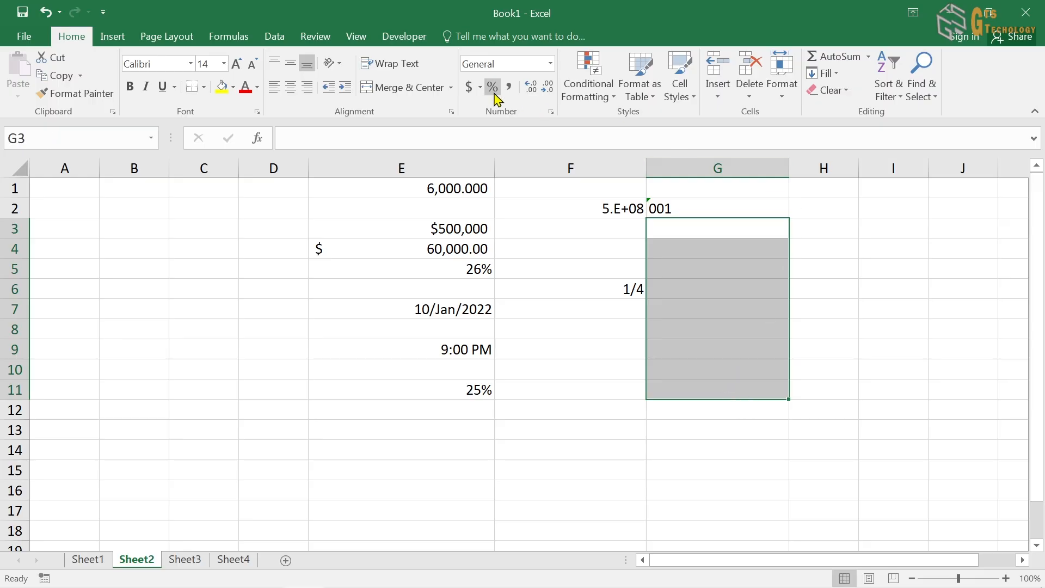
click(551, 111)
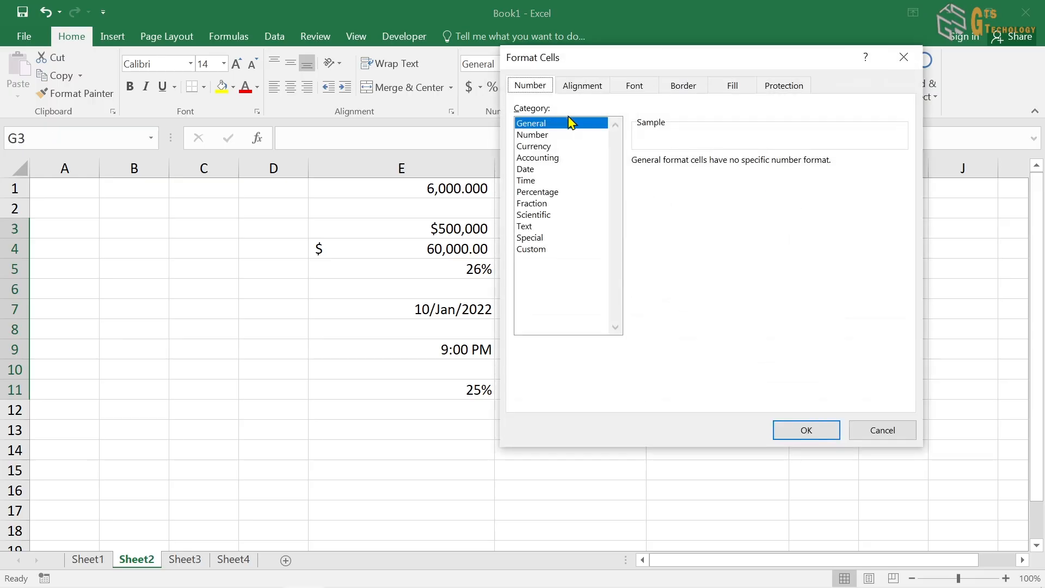
click(561, 226)
click(813, 430)
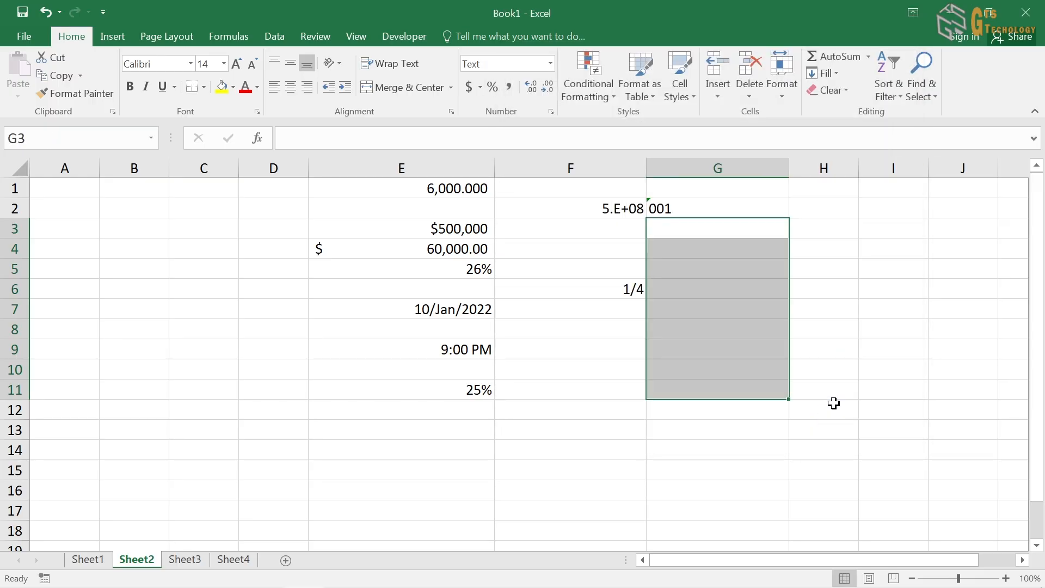
Enter 002 in cell G3 and fill the series from G2:G3 down to 009 in cell G10
double_click(684, 227)
text(002)
key(Return)
drag(709, 207, 773, 385)
click(770, 305)
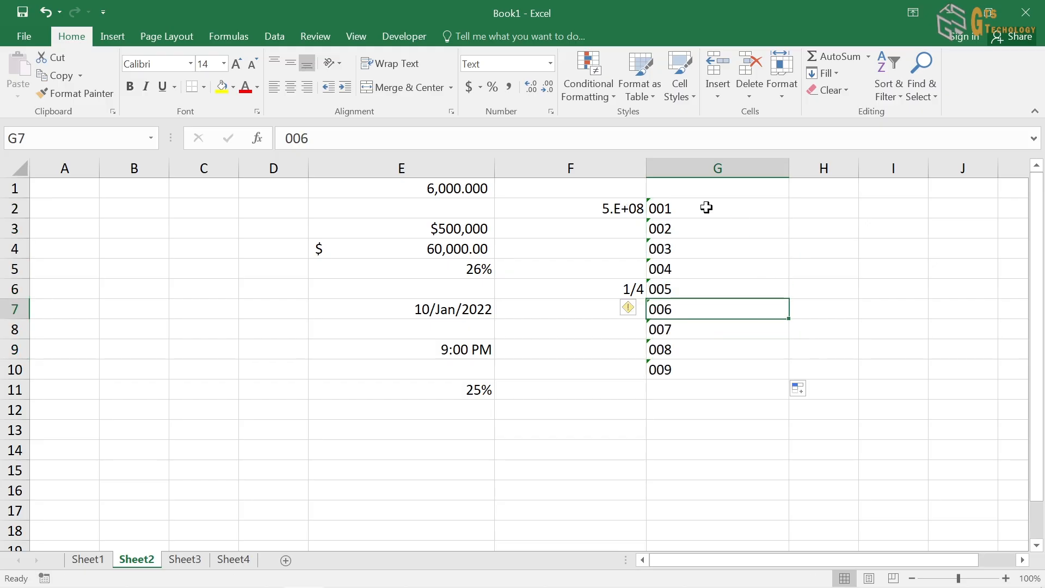
Ignore the number-stored-as-text error for cells G2 to G10
drag(706, 209, 714, 369)
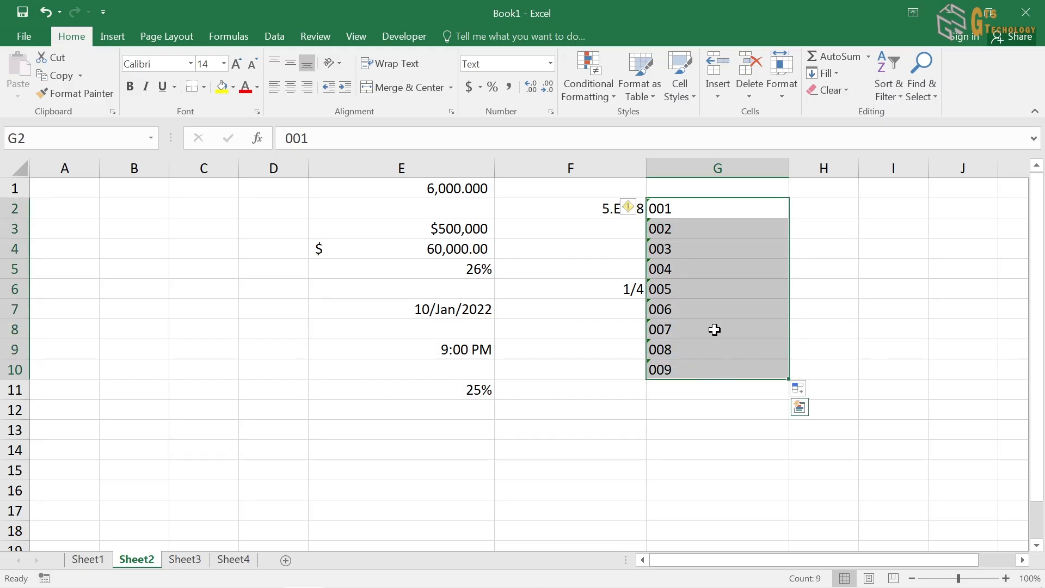
click(631, 208)
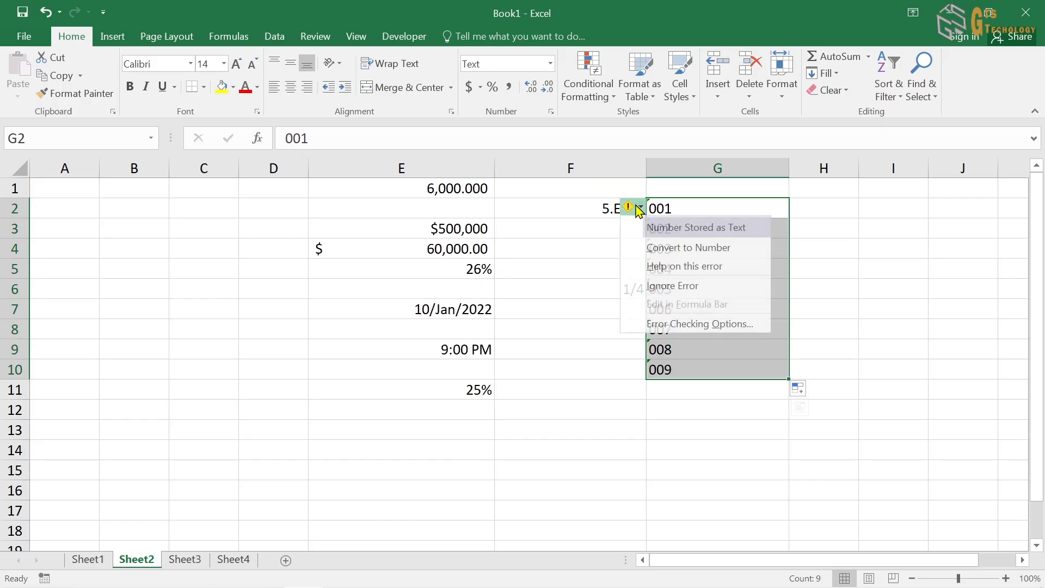
click(679, 284)
click(734, 208)
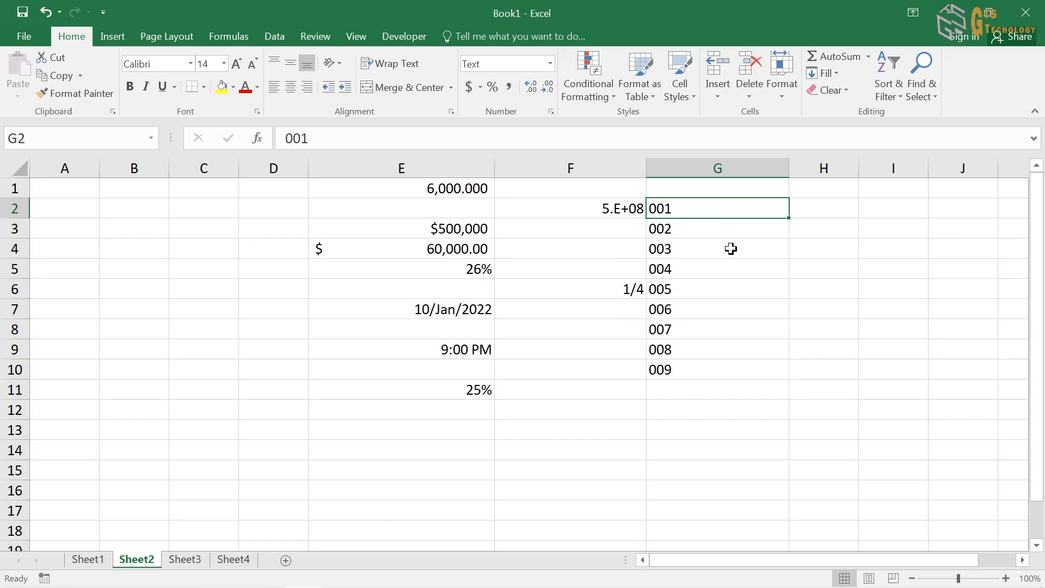
click(730, 250)
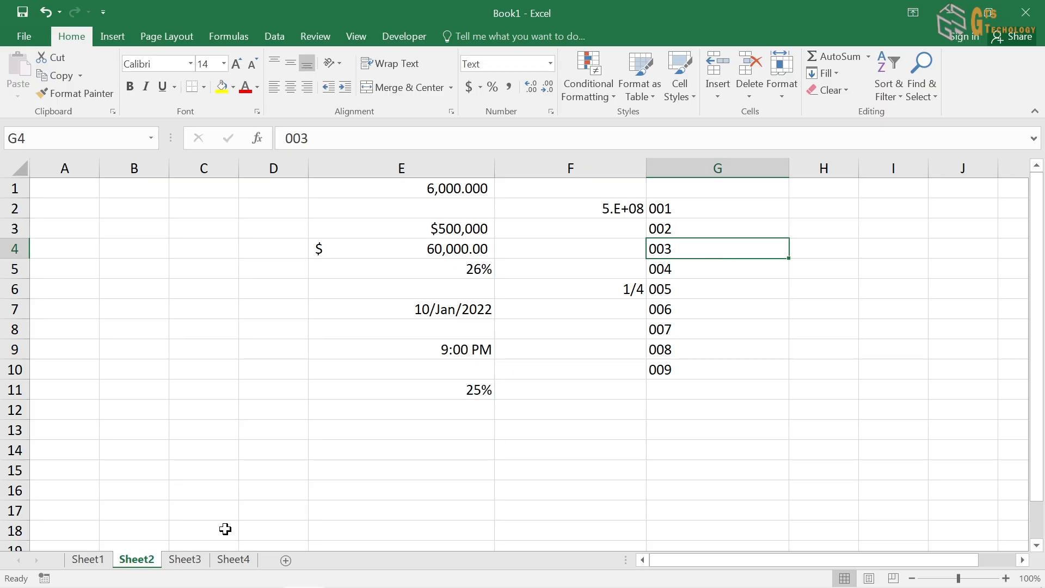
click(194, 561)
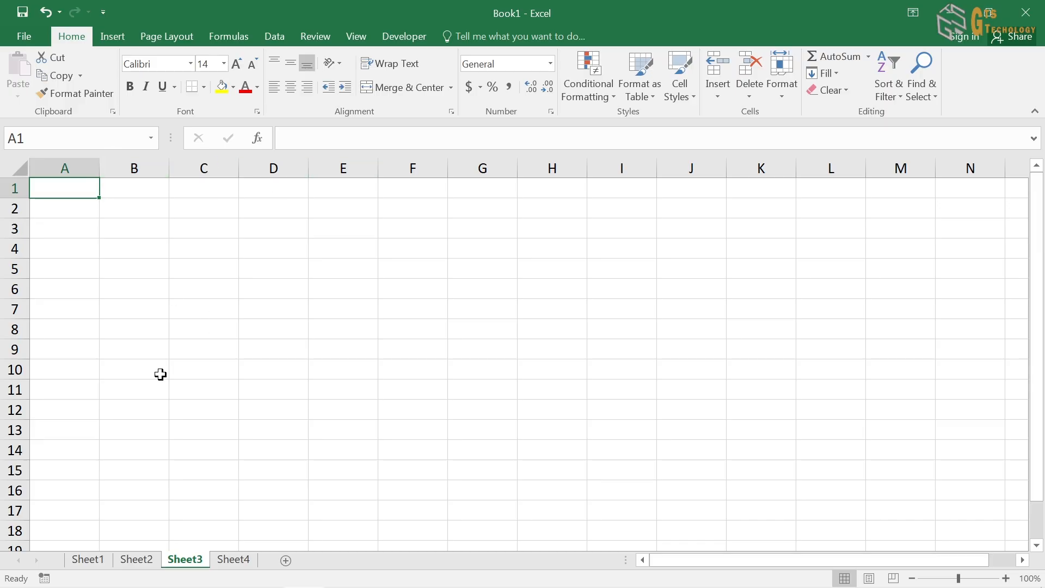
click(77, 561)
click(142, 560)
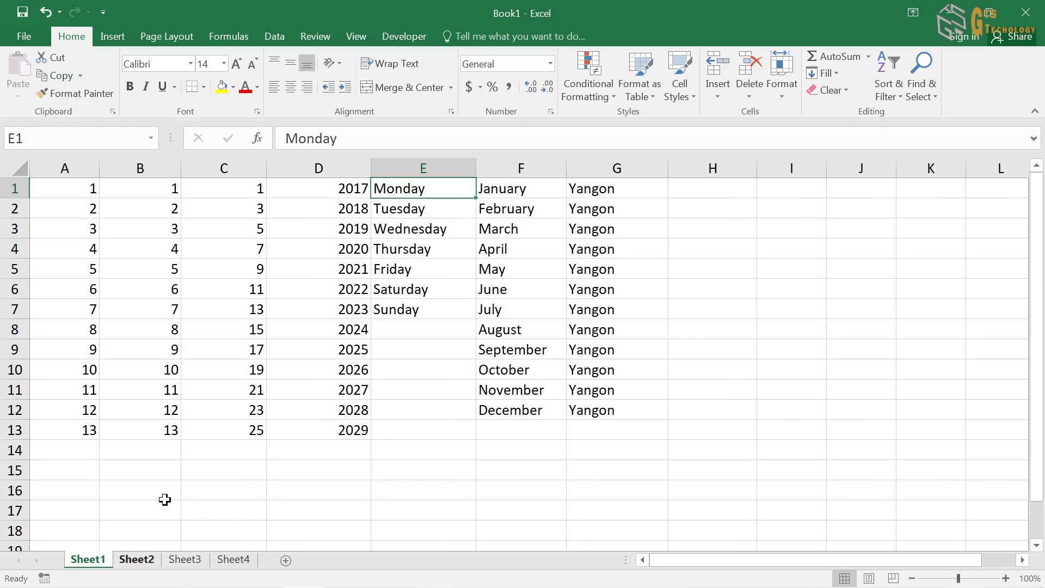
On Sheet3, enter the headings Name, Price, Quantity and Amount in cells A1 to D1
click(183, 560)
text(Naem)
key(BackSpace)
text(me)
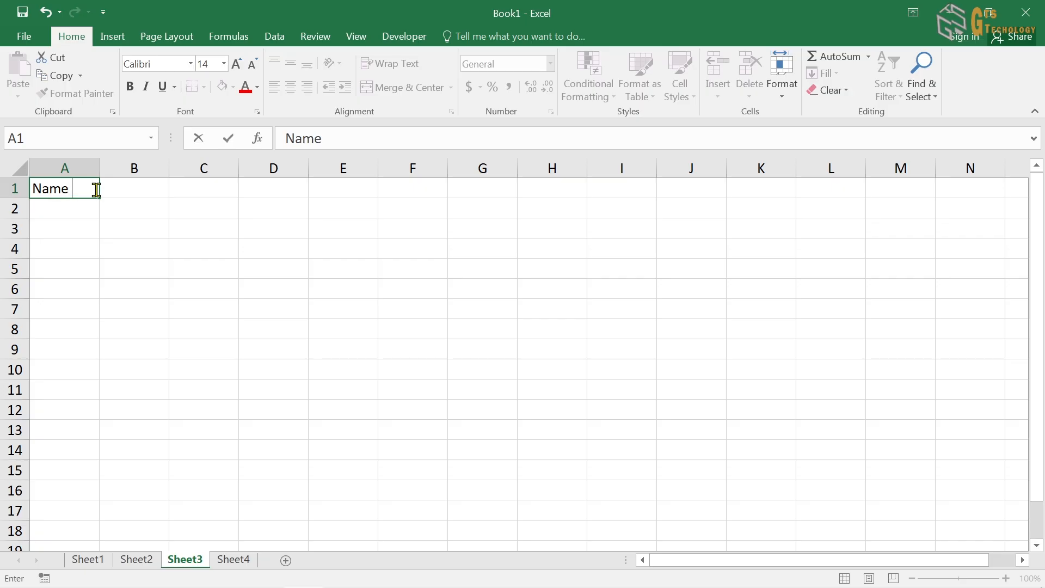
key(Tab)
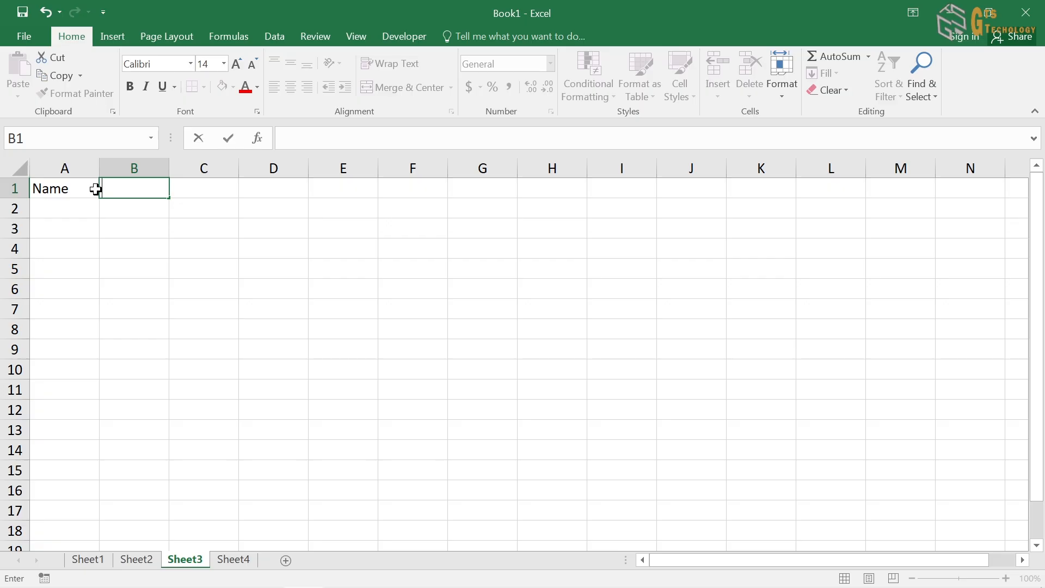
text(Price)
key(Tab)
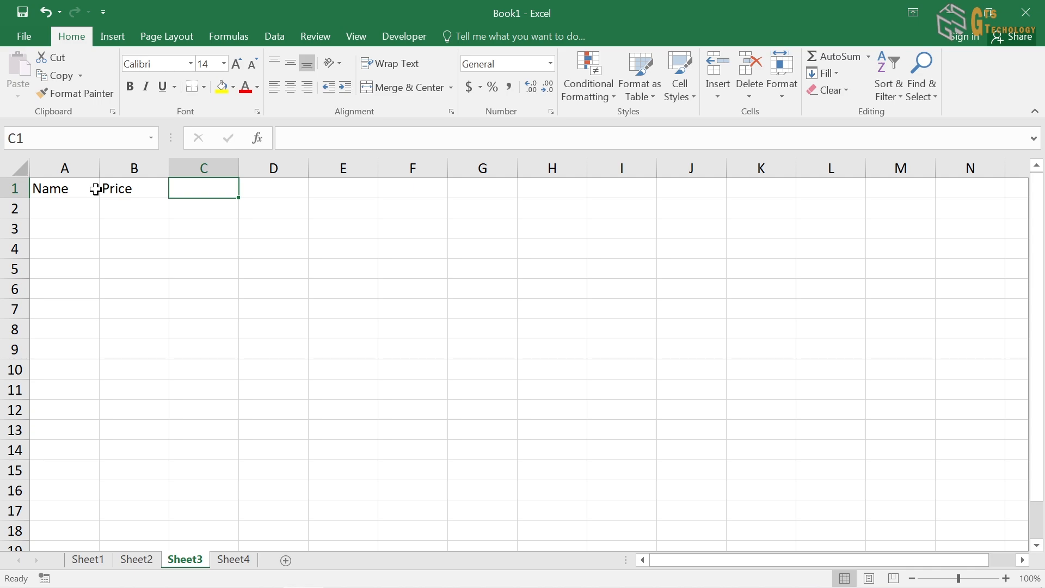
text(Quantity)
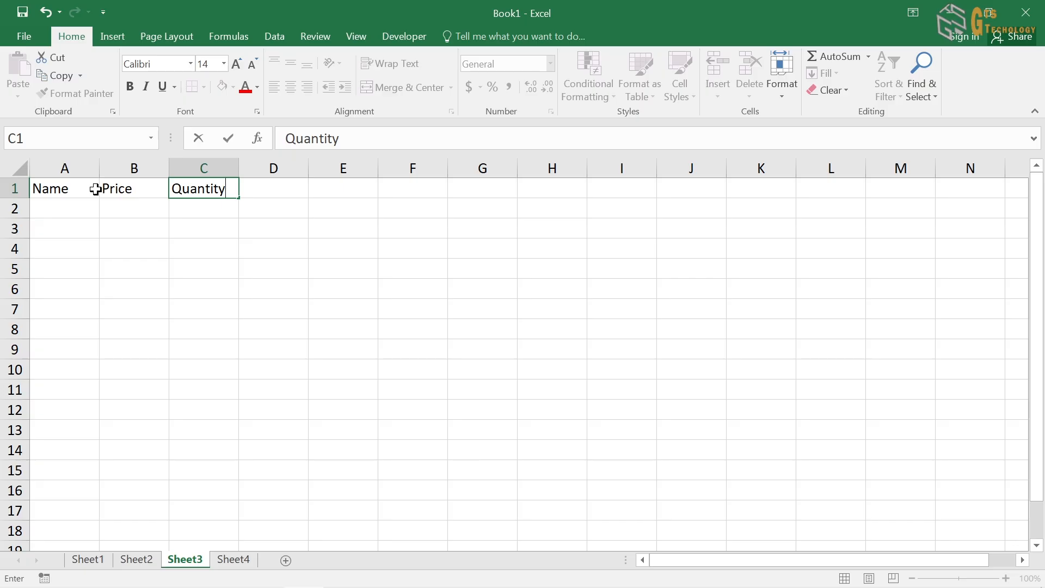
key(Tab)
text(Am)
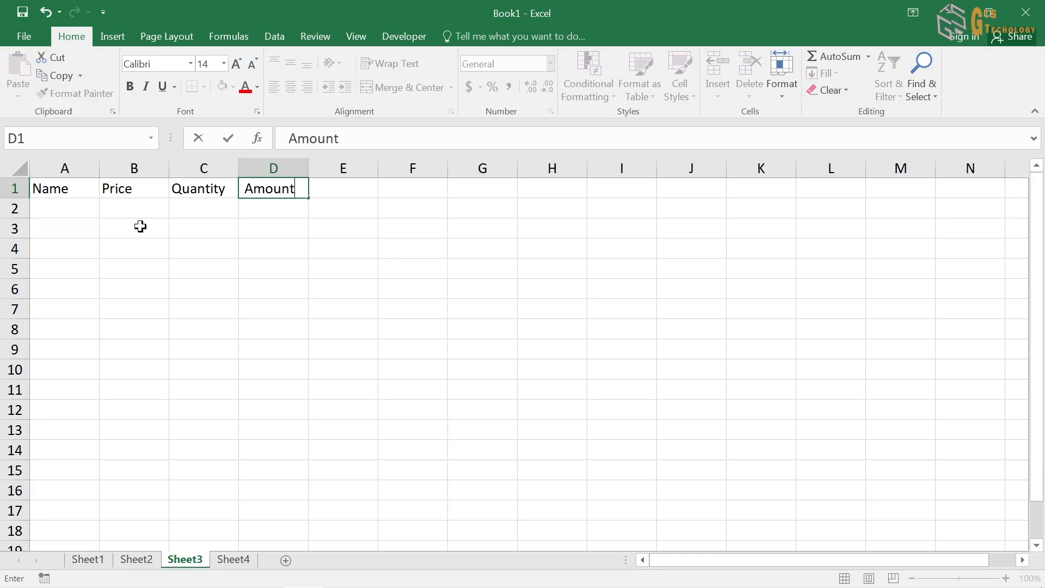
click(252, 223)
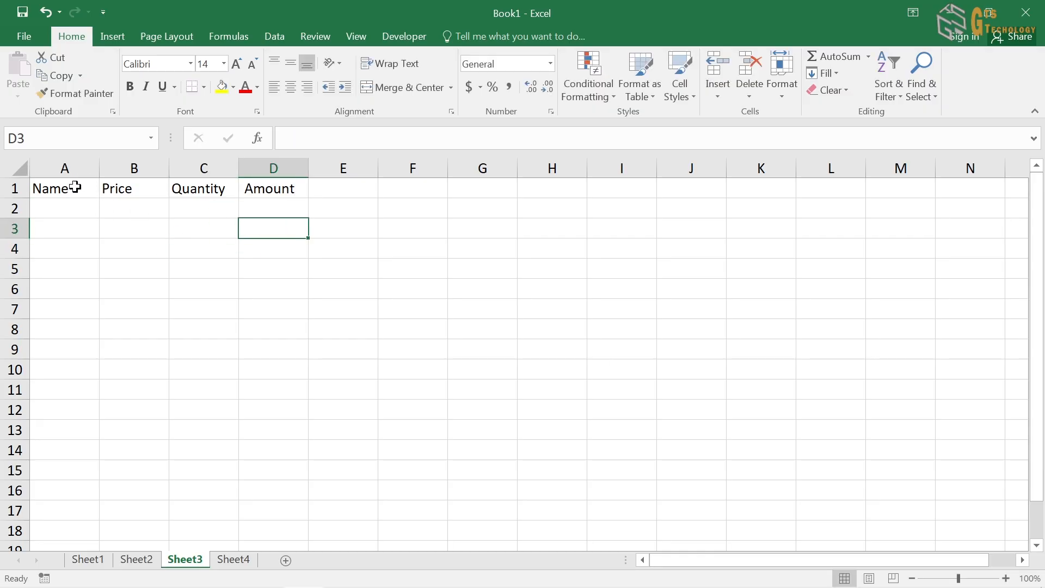
Insert a new column before the Name column and enter the heading N0 in cell A1
click(75, 203)
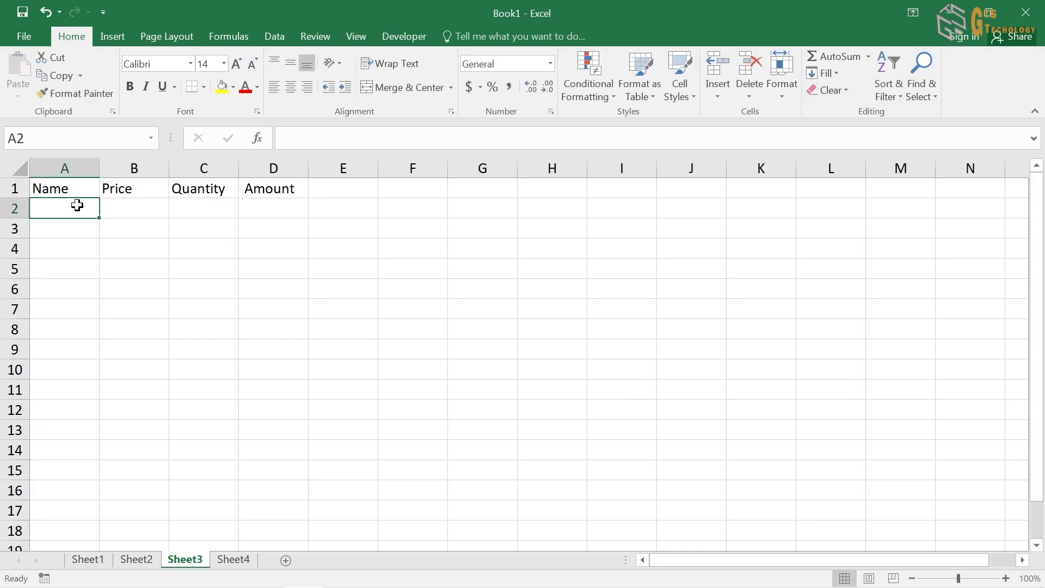
double_click(77, 205)
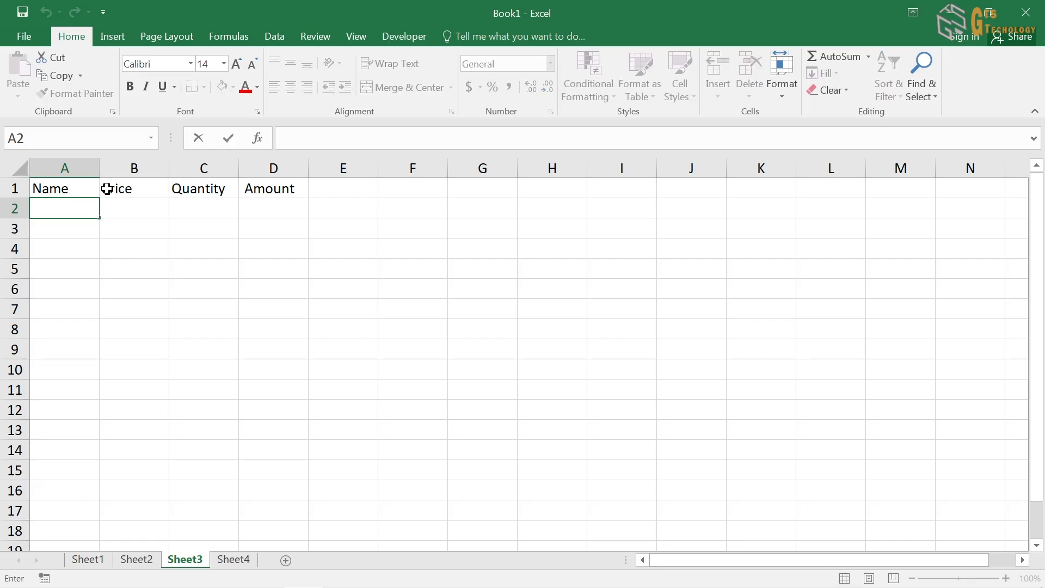
click(65, 168)
right_click(70, 169)
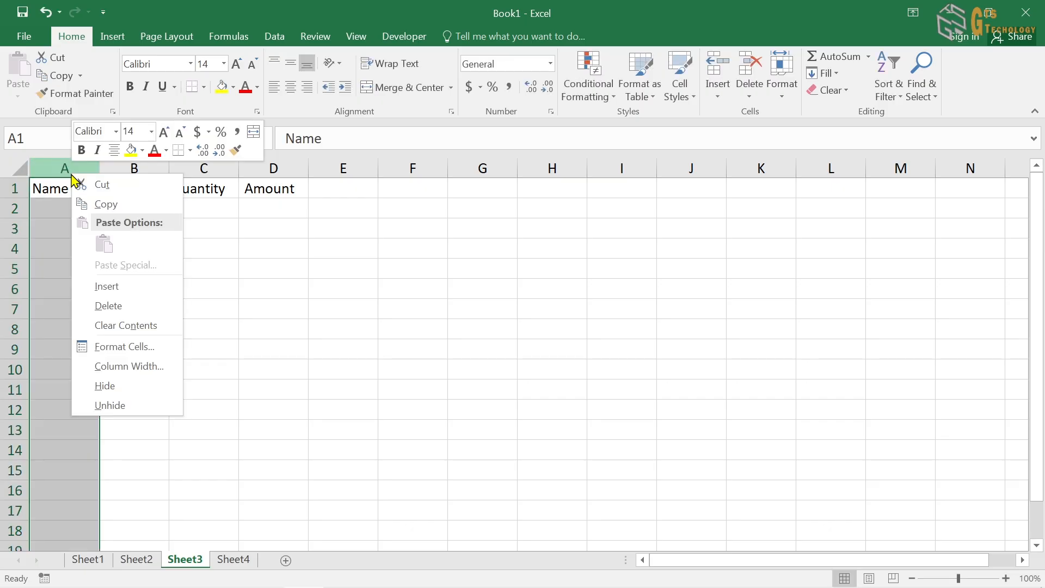
click(120, 281)
click(86, 188)
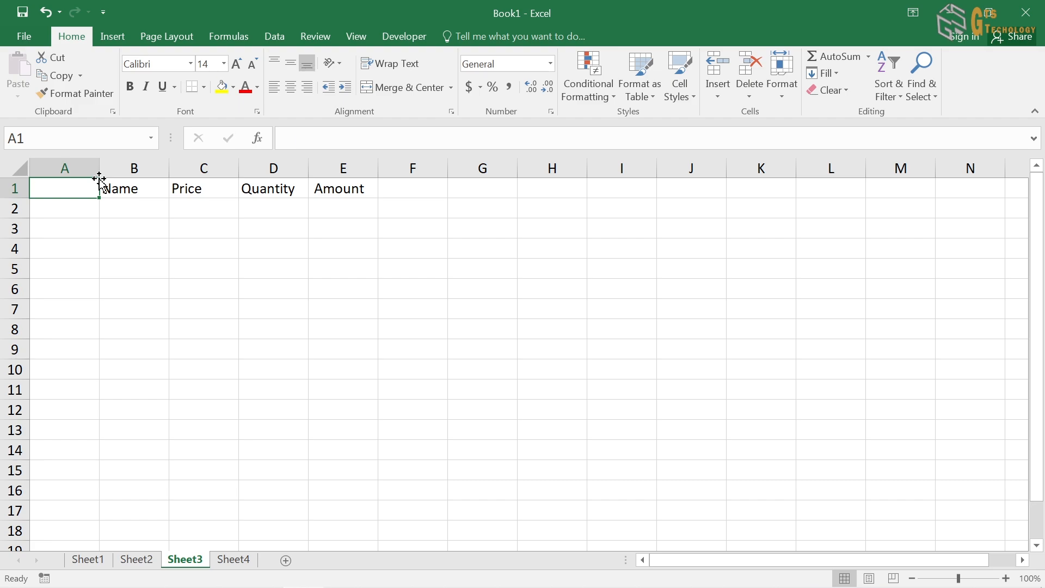
text(N0)
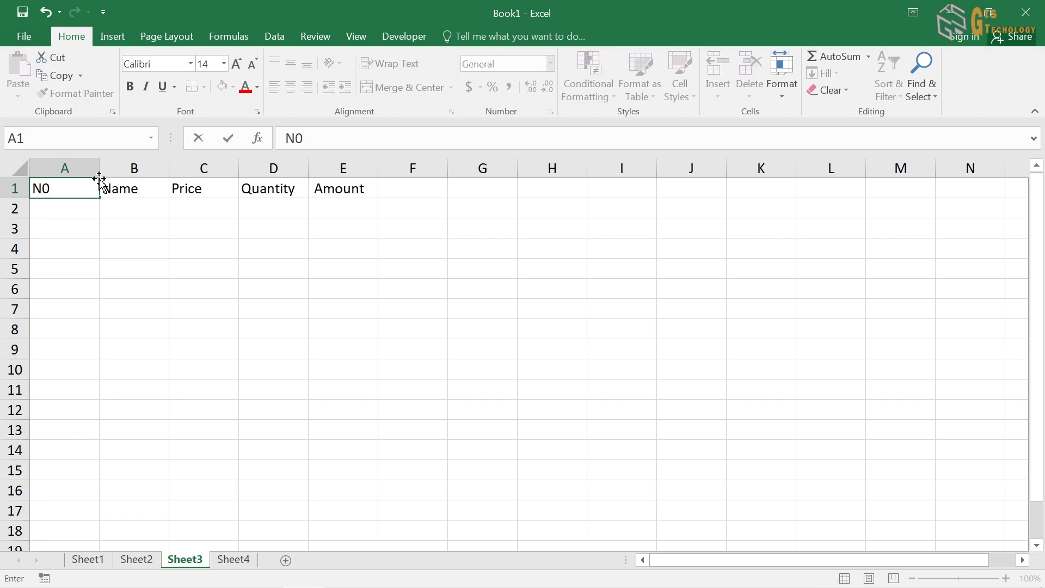
Enter 1 in cell A2 and fill the number series down to 5 in cell A6
click(77, 208)
double_click(77, 207)
text(1)
key(Return)
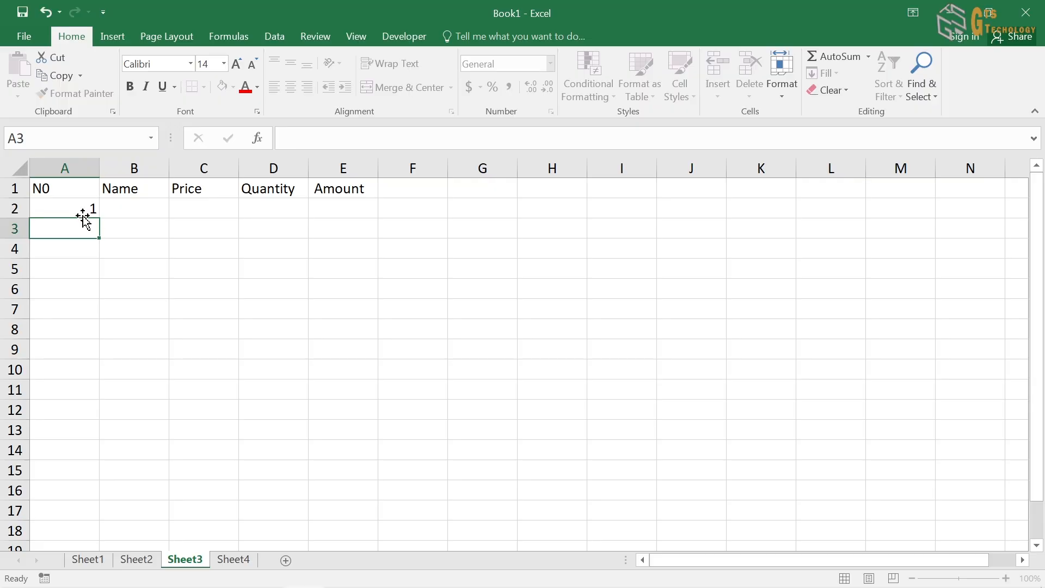
click(93, 211)
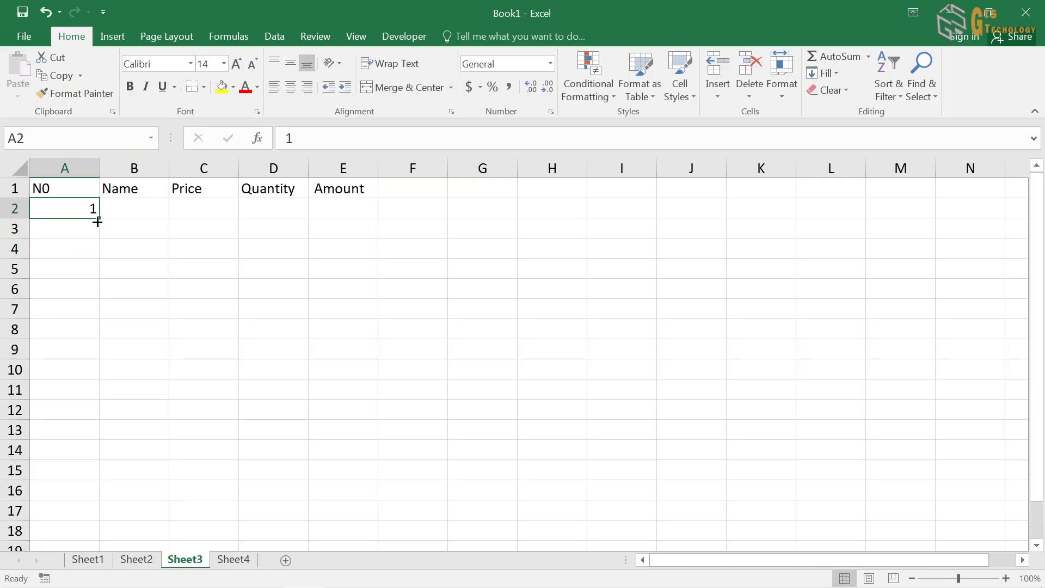
drag(102, 217, 93, 299)
Enter the item names Laptop, Hardisk, Keyboard, Mouse and HP in cells B2 to B6
click(146, 204)
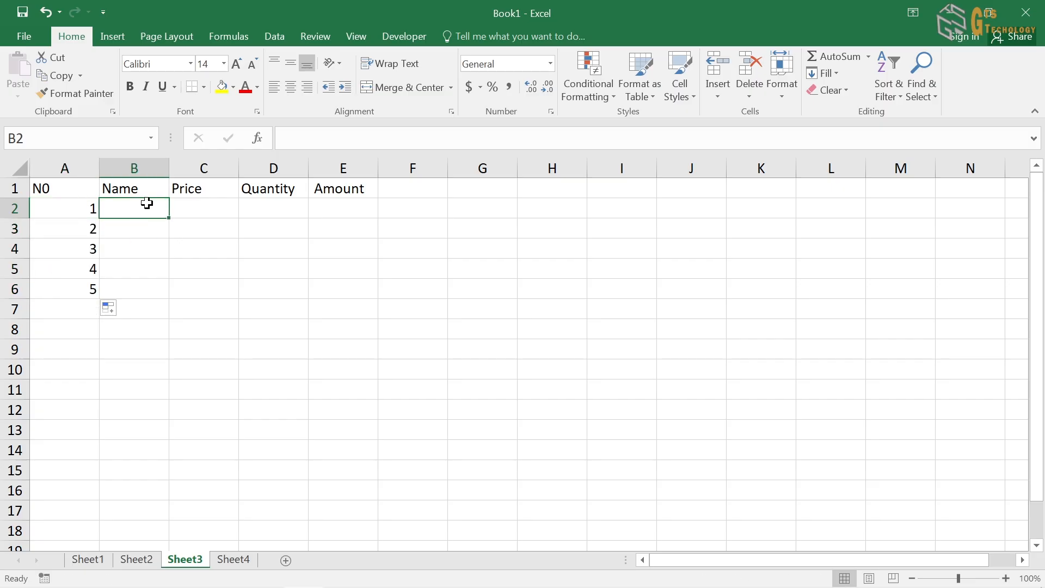
double_click(149, 203)
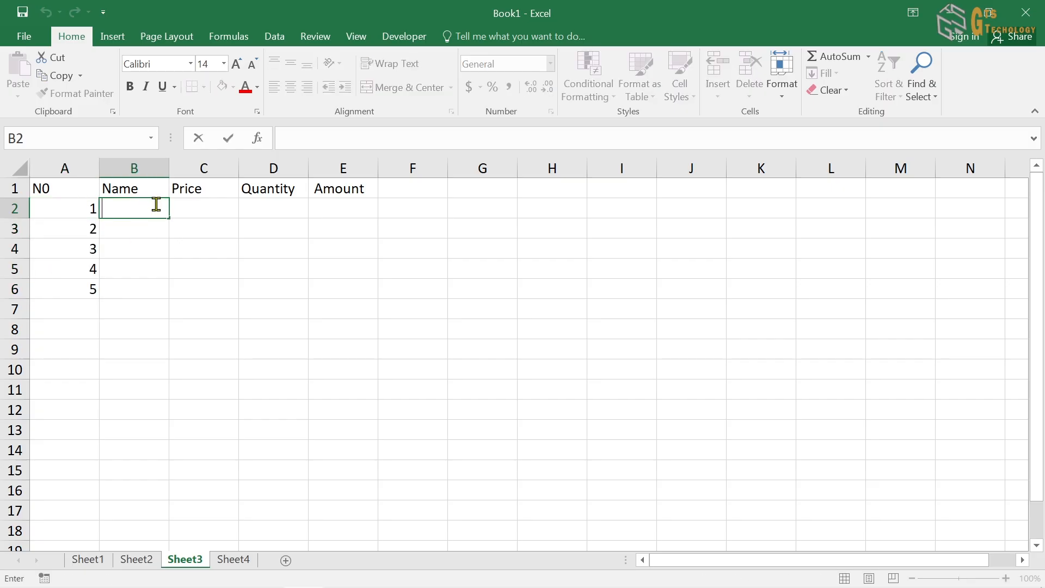
text(Laptop)
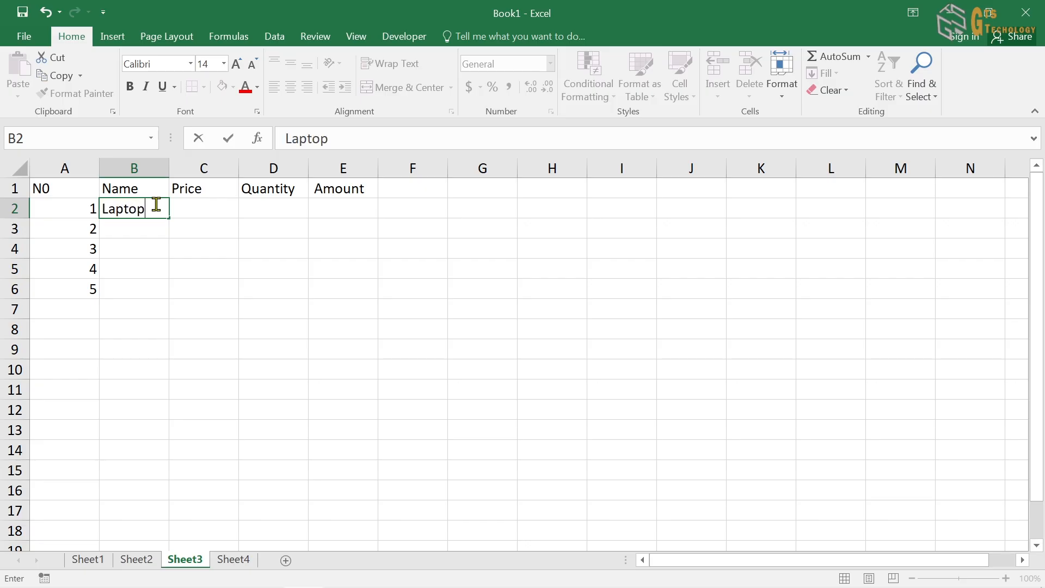
key(Return)
text(H)
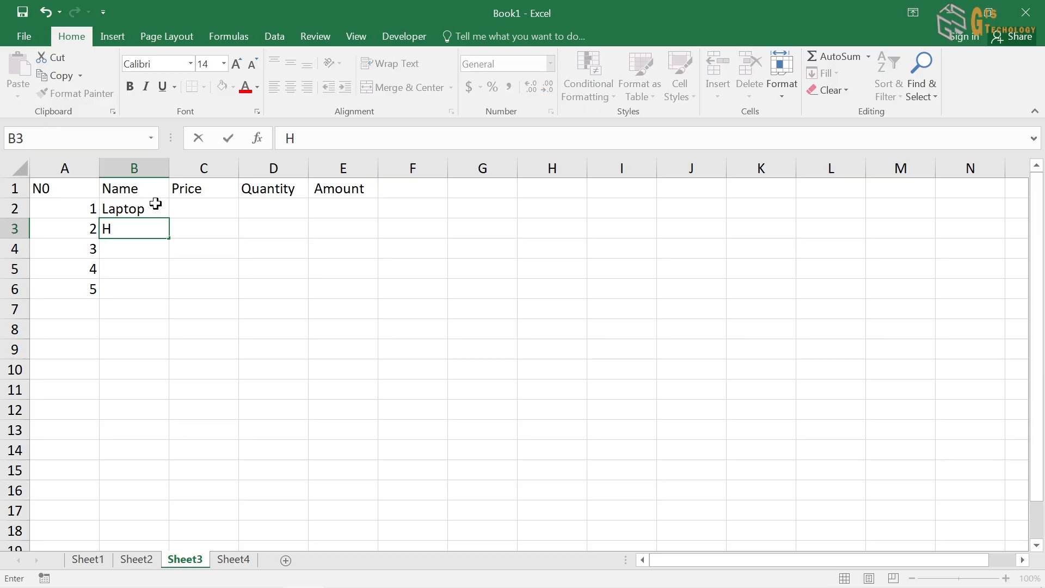
text(ardisk)
key(Return)
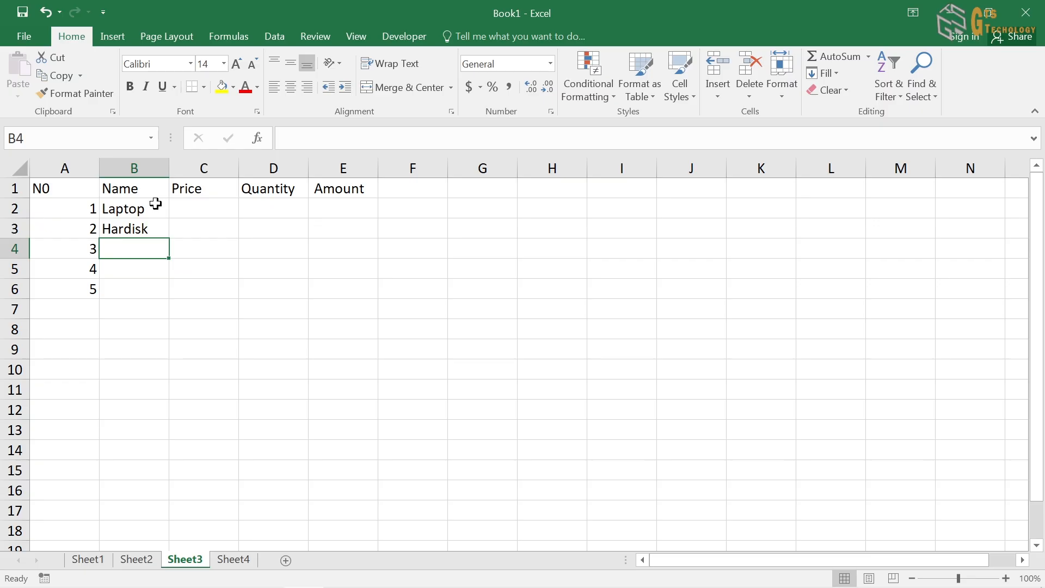
text(Keyboard)
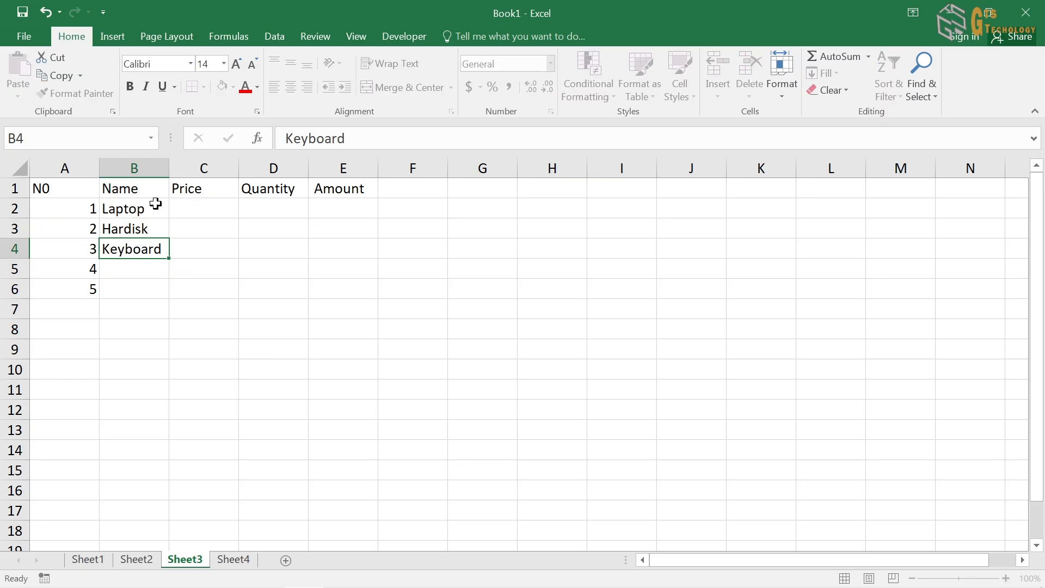
key(Return)
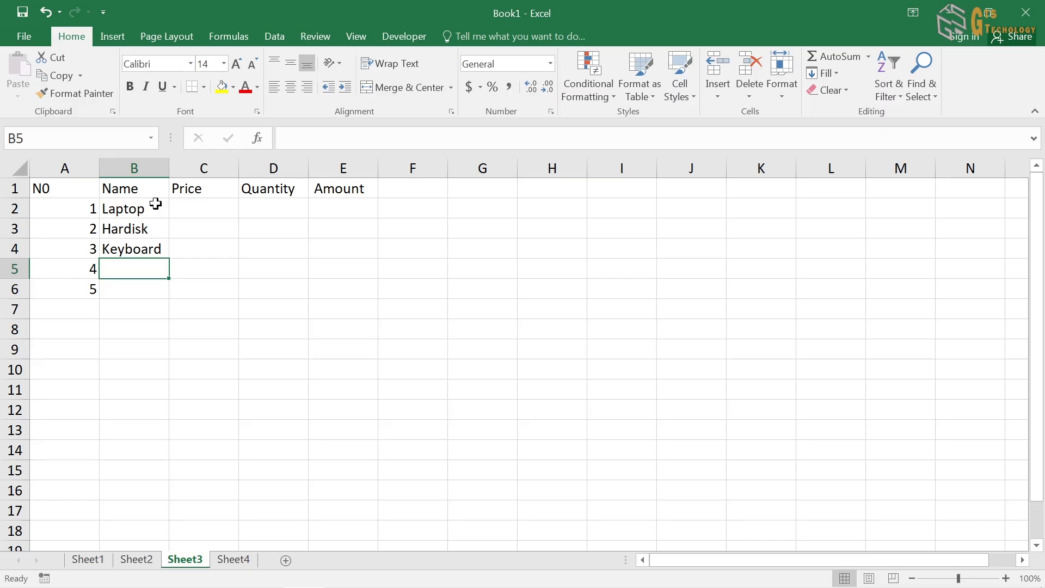
text(Mouse)
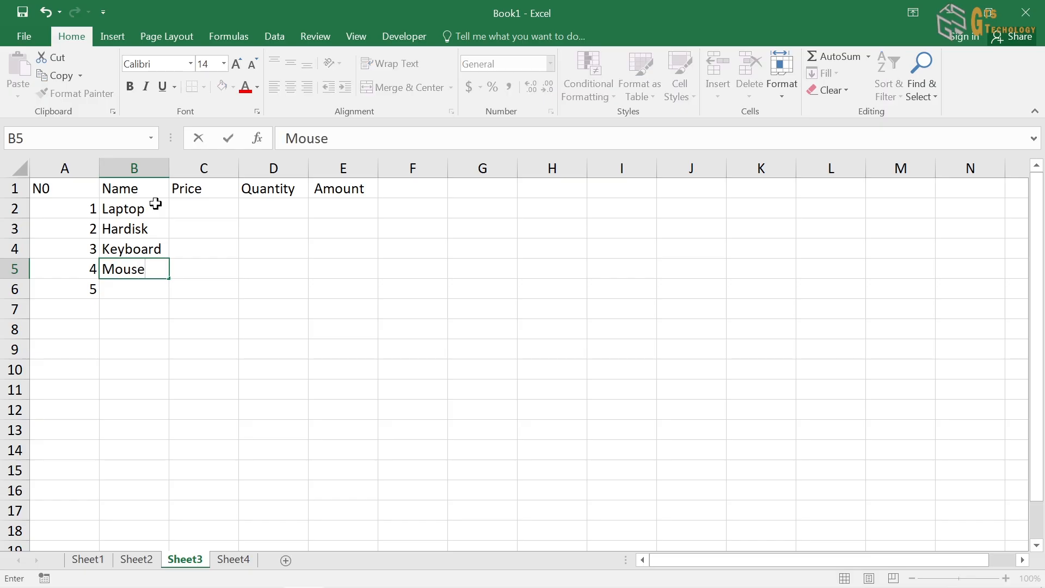
key(Return)
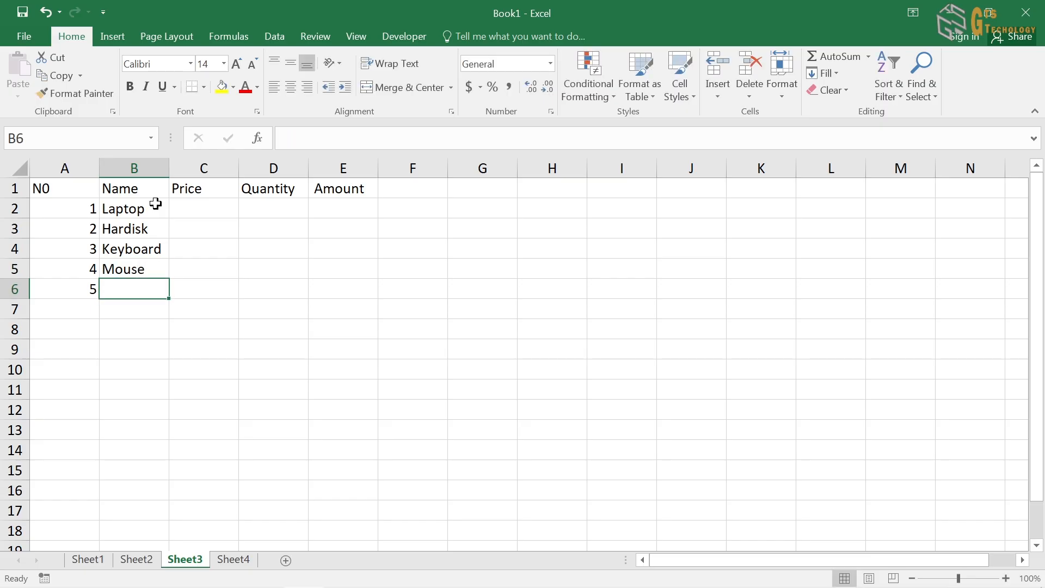
text(HP)
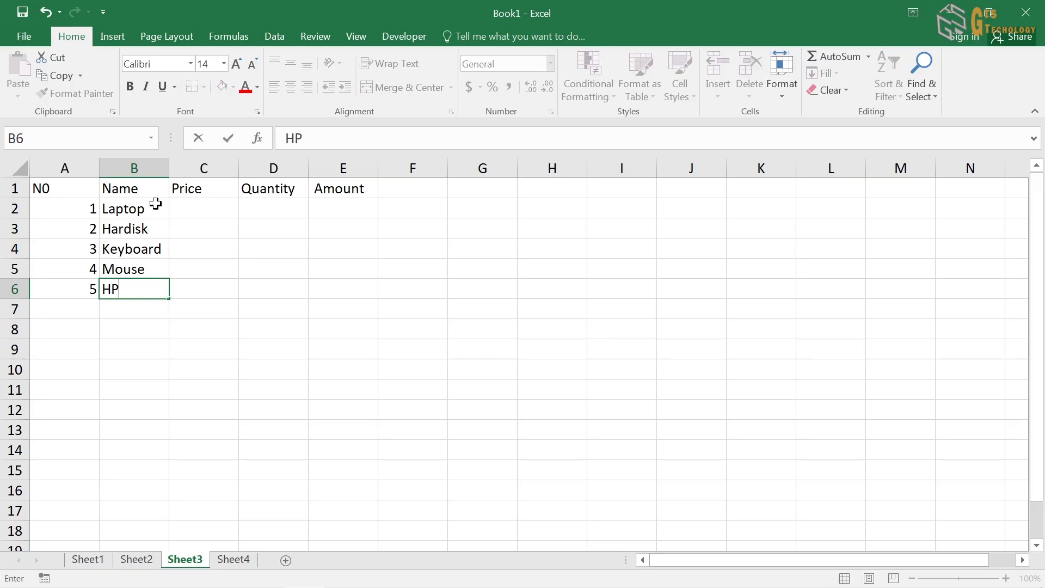
Enter the prices 500000, 70000, 4800, 4000 and 600000 in cells C2 to C6 and widen the Price column
click(207, 209)
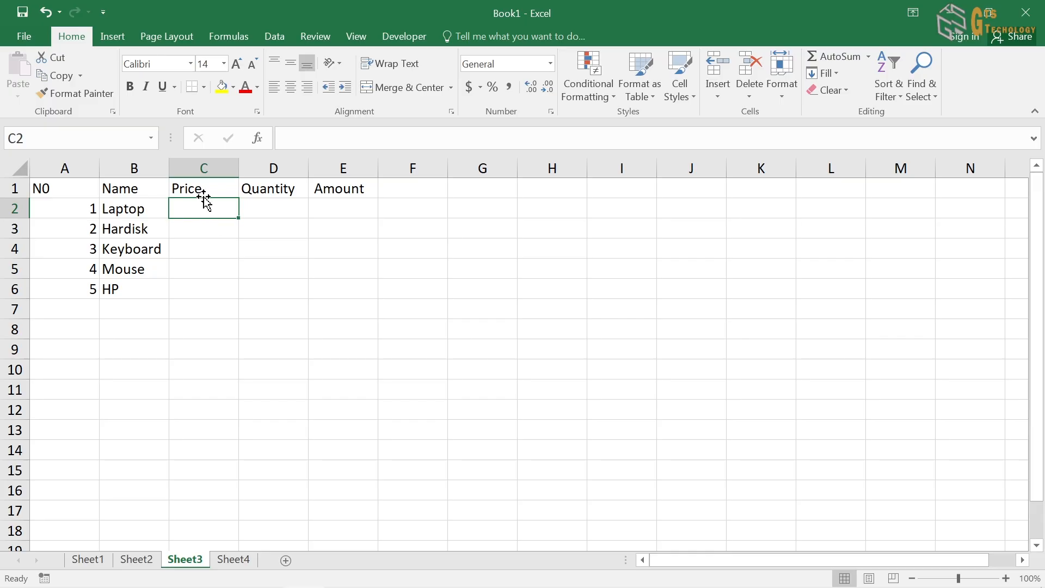
text(50)
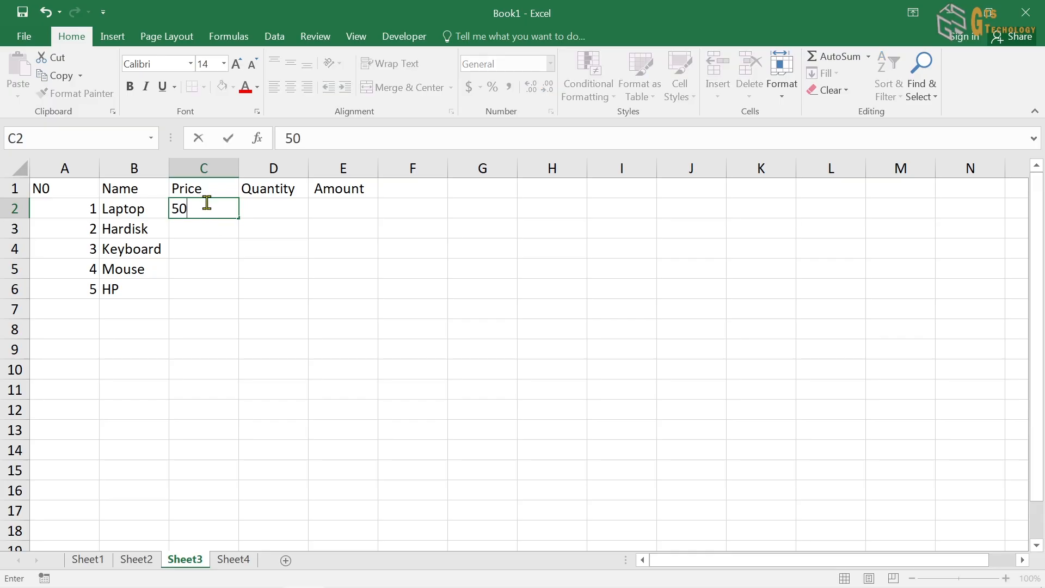
text(0000)
key(Return)
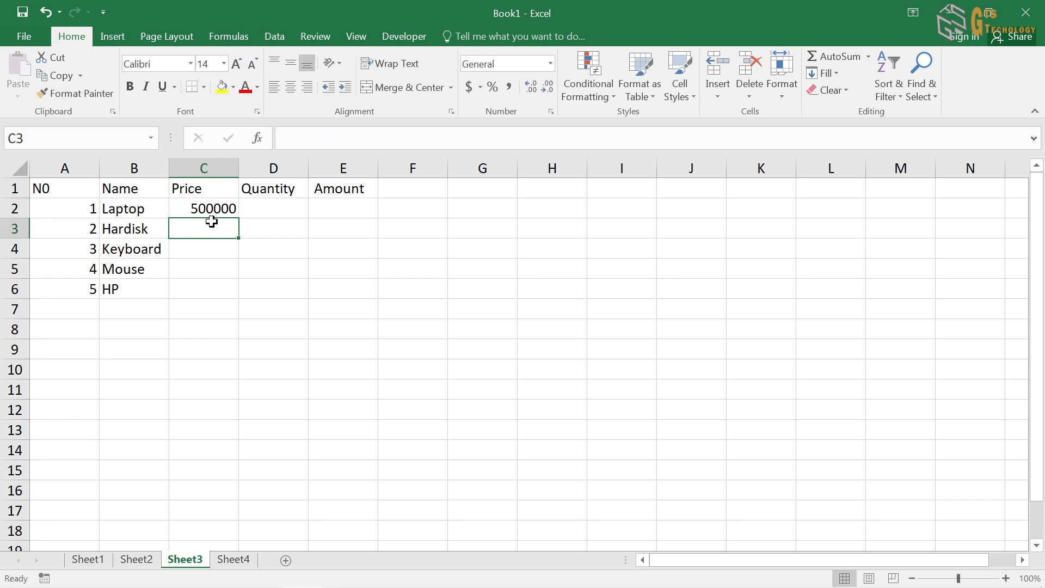
text(70000)
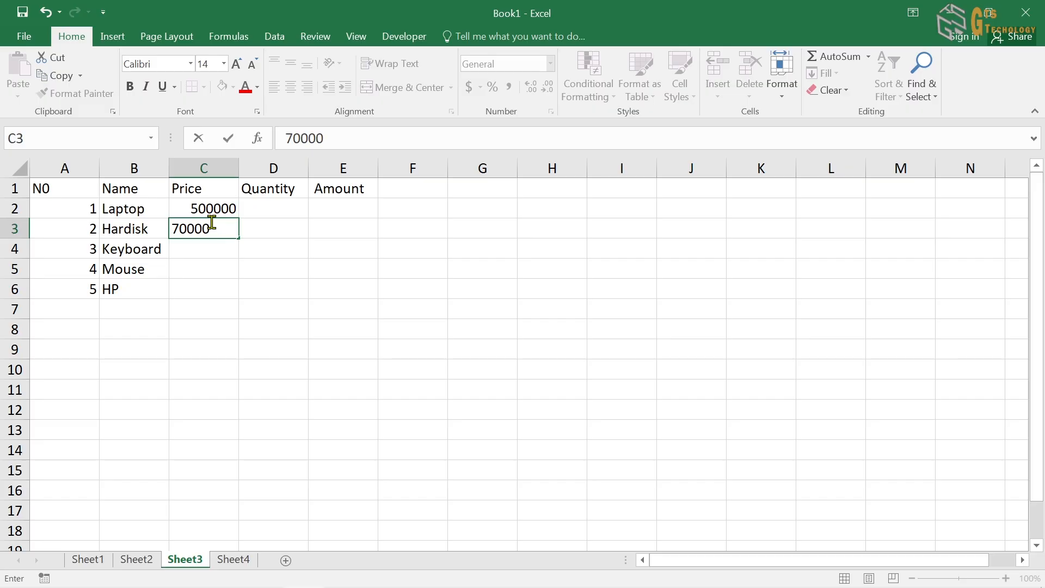
key(Return)
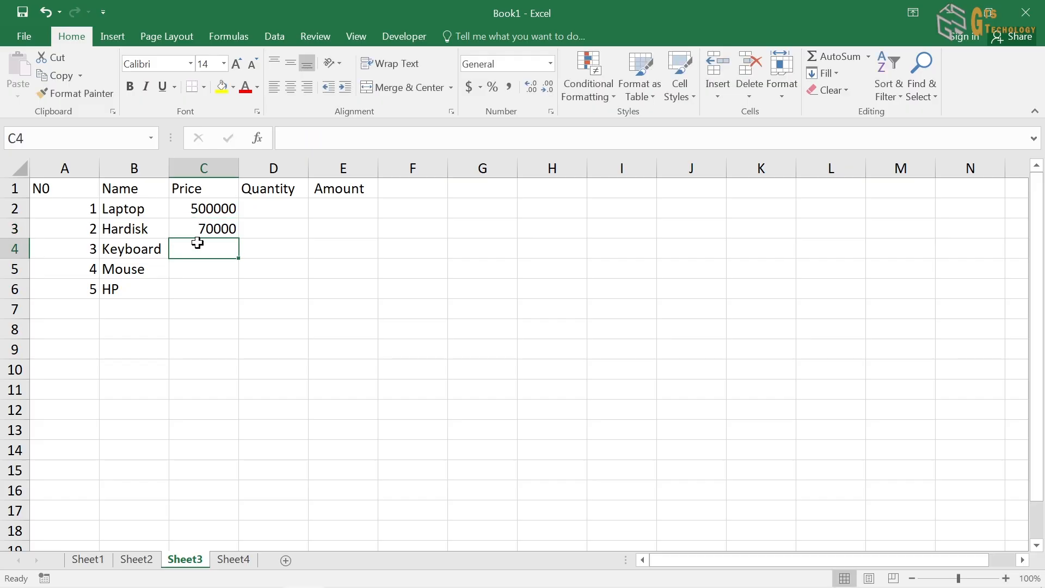
text(48)
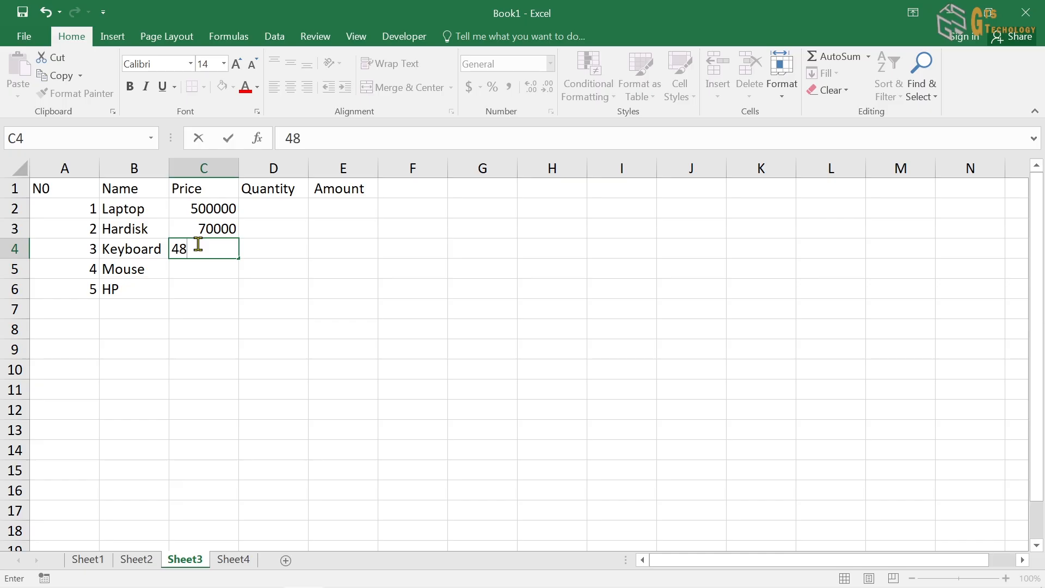
text(00)
key(Return)
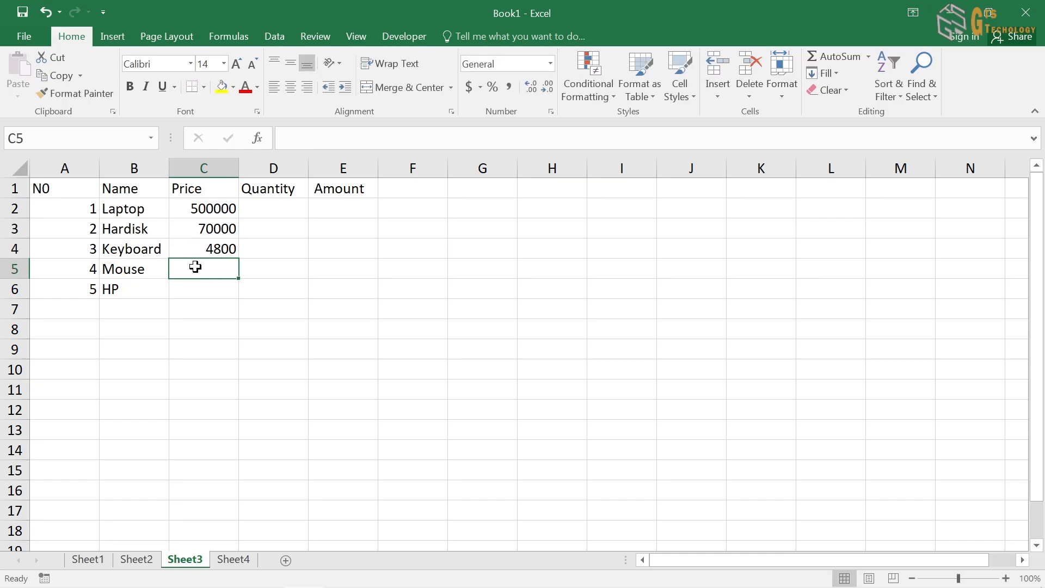
text(4000)
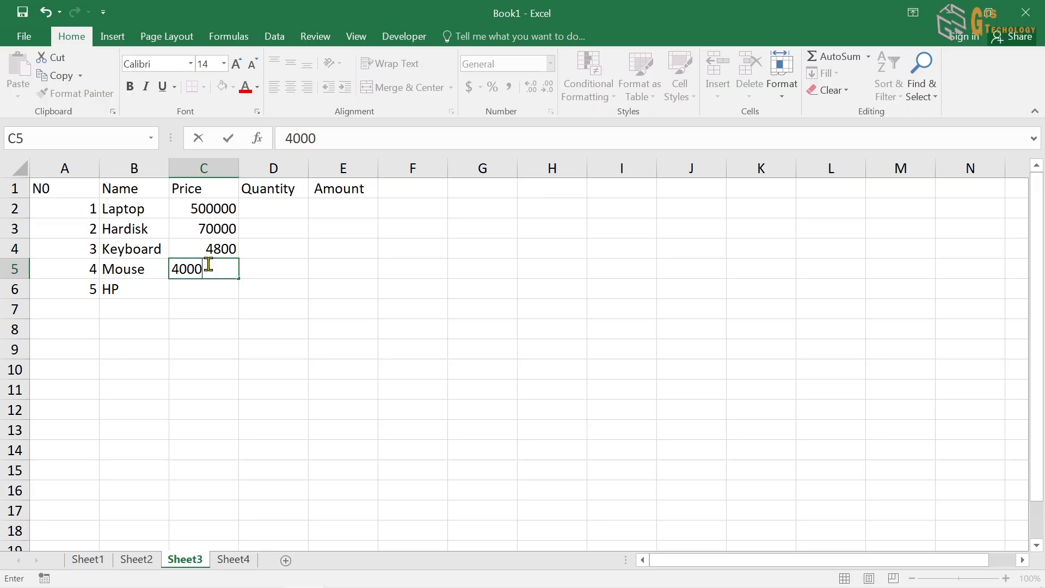
key(Return)
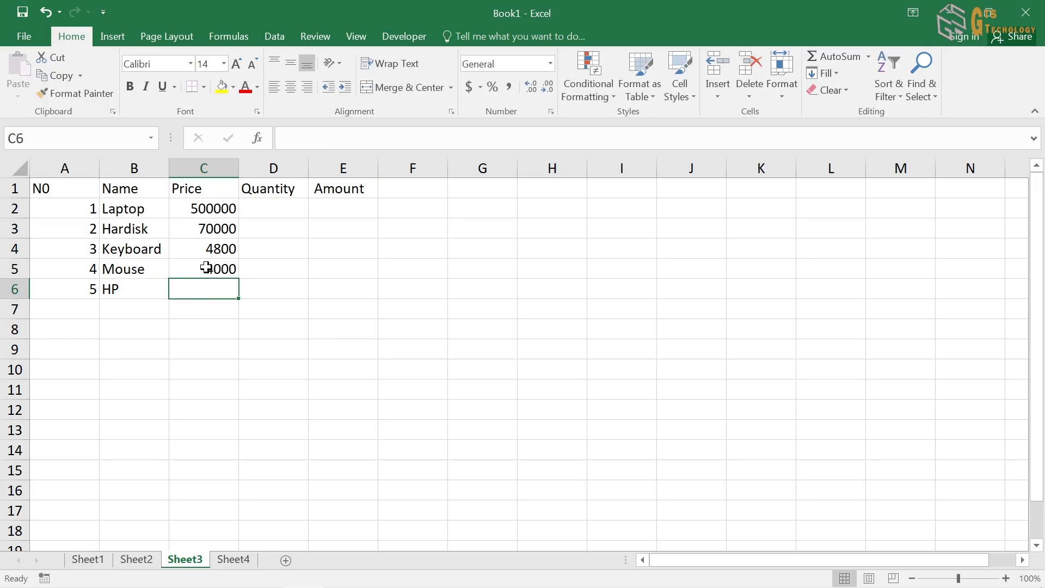
text(6)
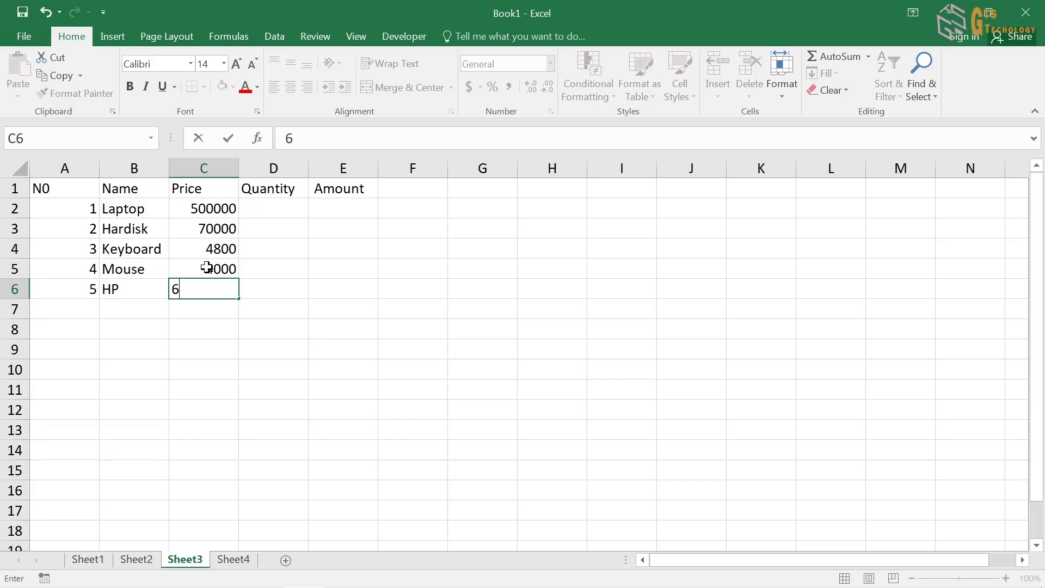
text(00000)
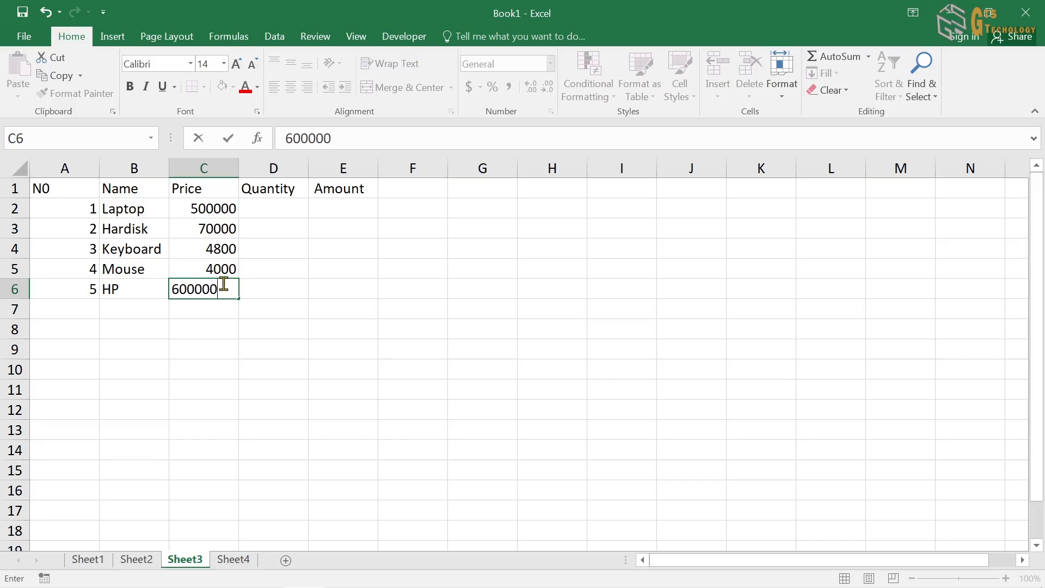
key(Return)
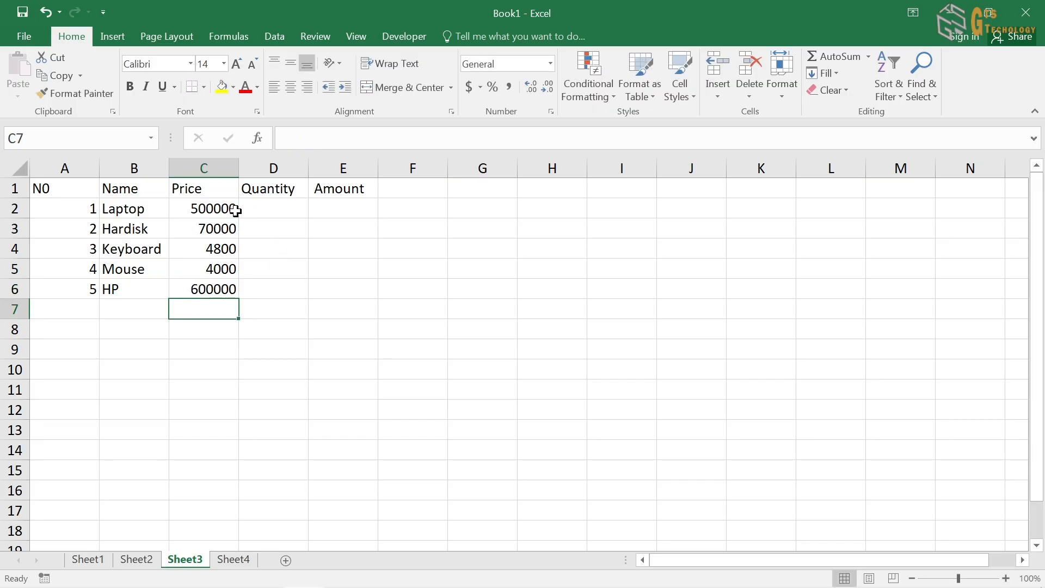
drag(236, 174, 263, 174)
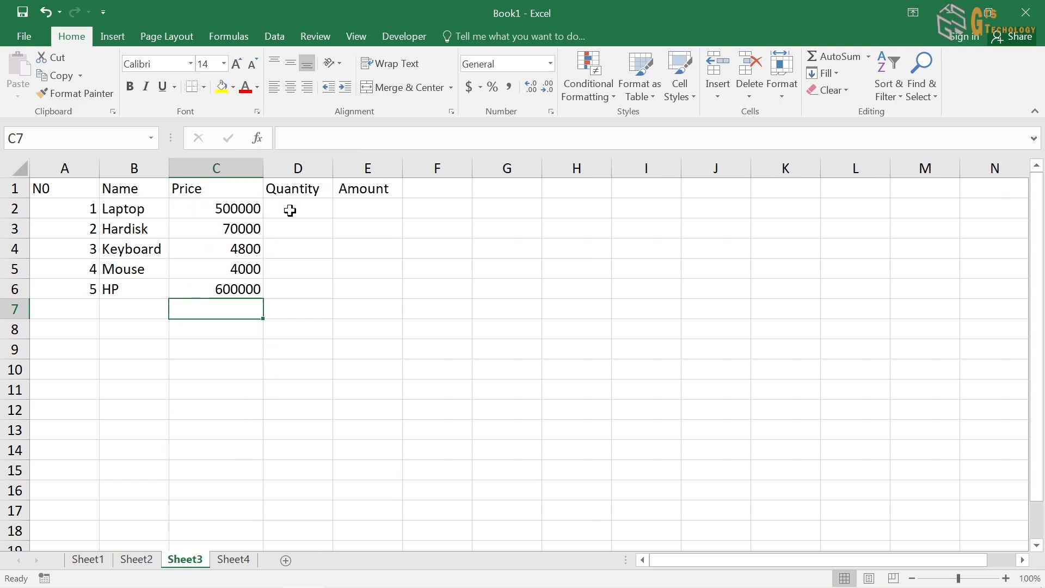
Enter the quantities 3, 5, 7, 9 and 5 in cells D2 to D6
click(304, 209)
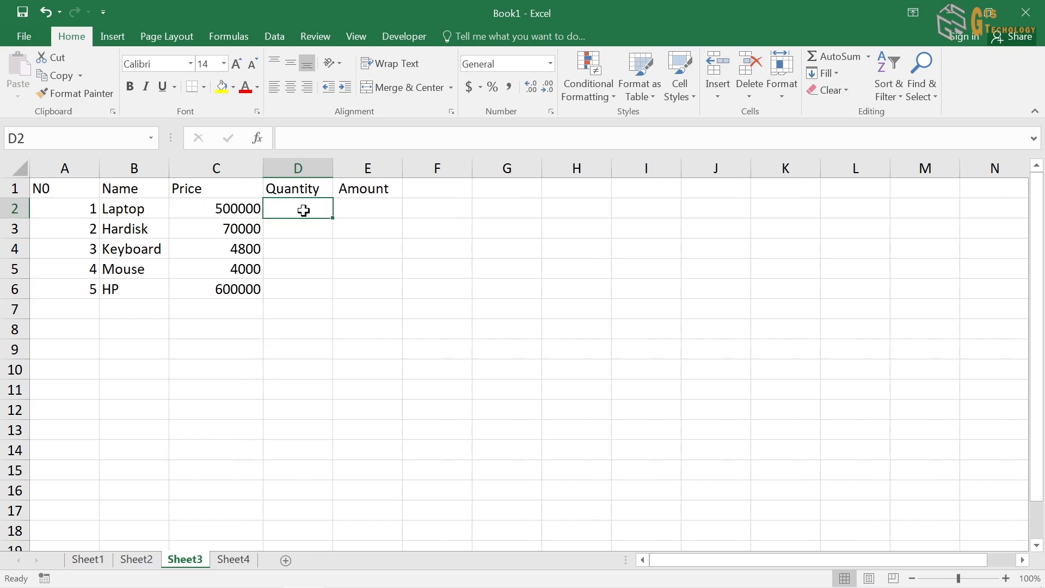
text(3)
key(Return)
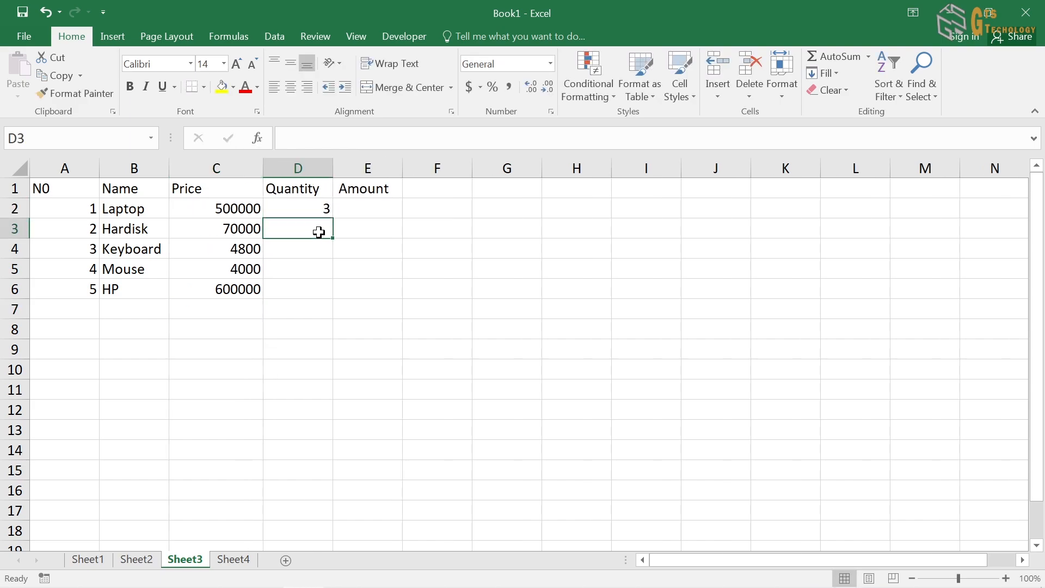
text(5)
key(Return)
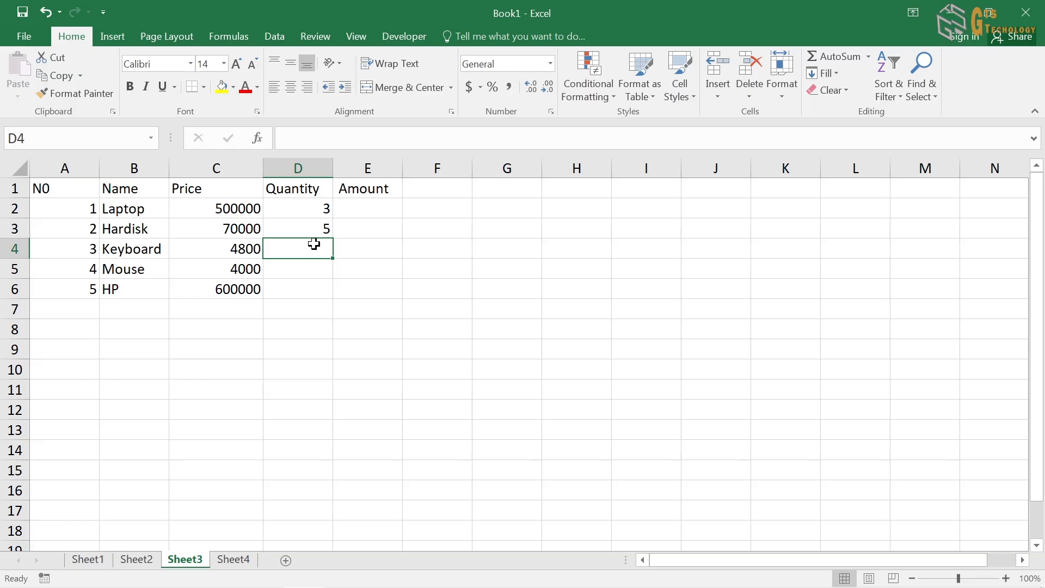
text(7)
key(Return)
text(9)
key(Return)
text(5)
click(312, 267)
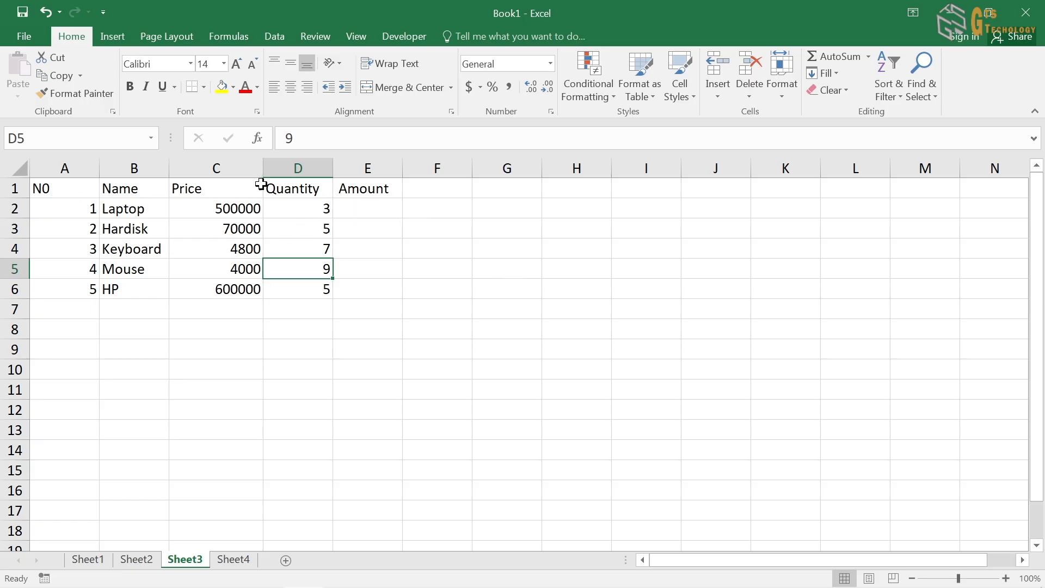
Apply all borders to the item table in cells A1 to E6
click(374, 232)
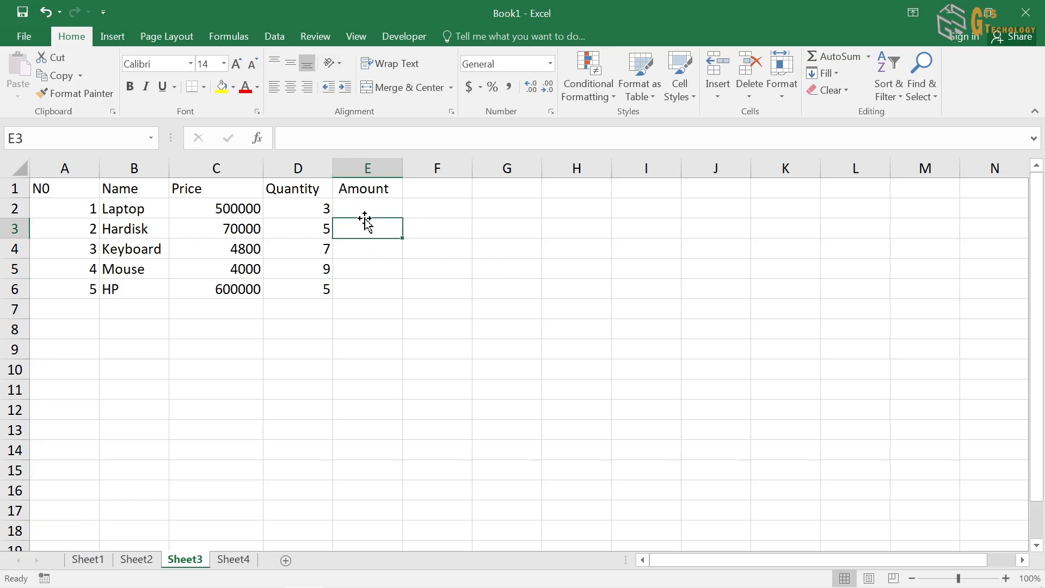
drag(62, 188, 350, 289)
drag(76, 188, 337, 286)
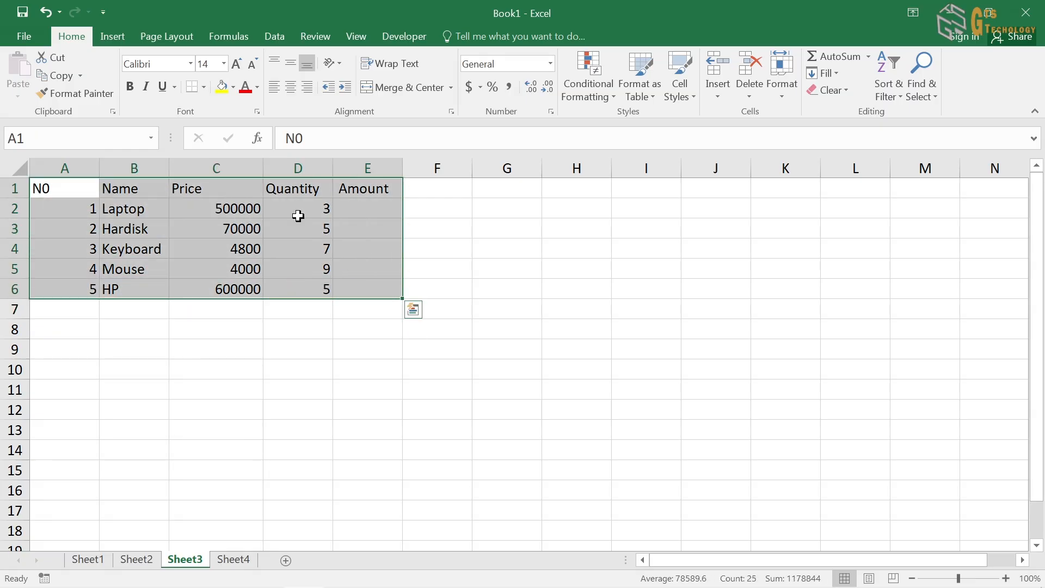
click(204, 88)
click(228, 223)
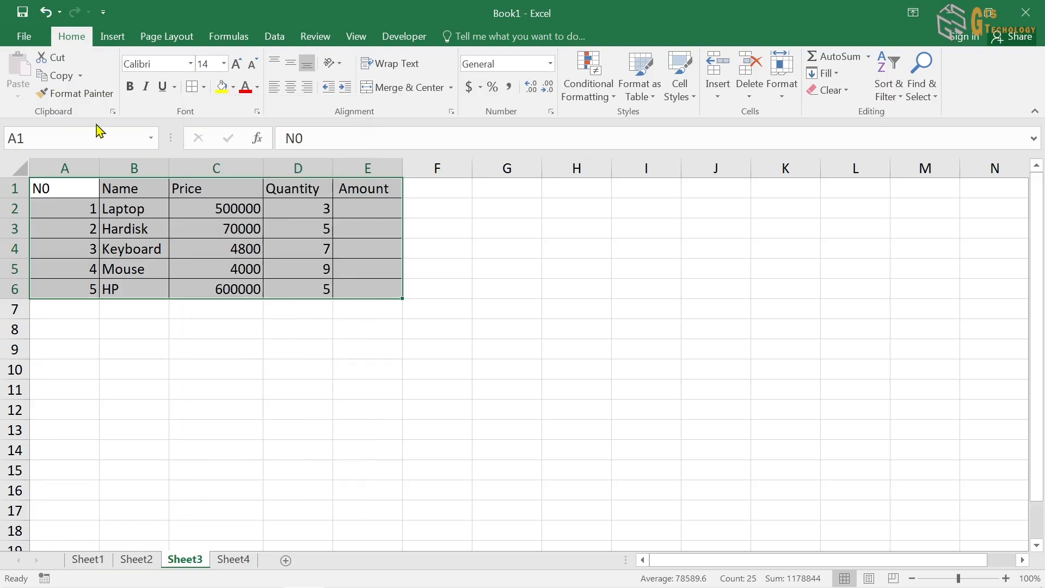
Set the font of the table A1 to E6 to Times New Roman and its size to 16
click(183, 63)
text(Ti)
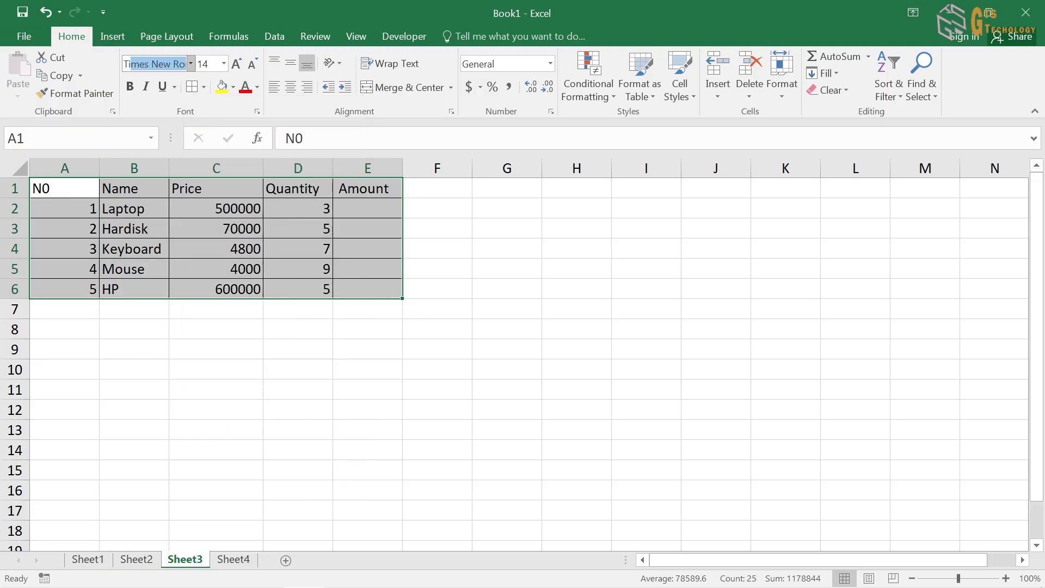
text(m)
key(Return)
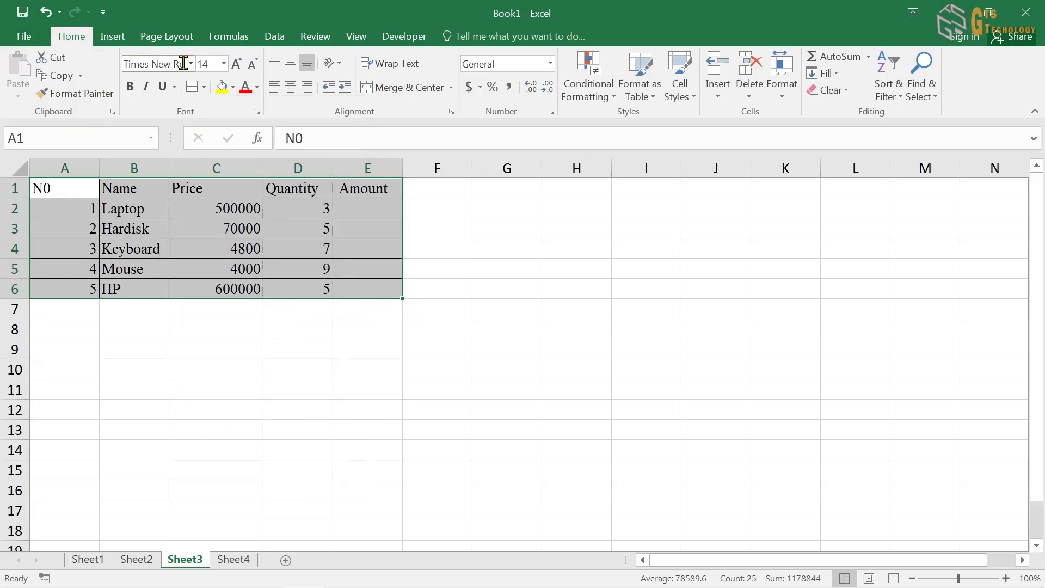
click(240, 66)
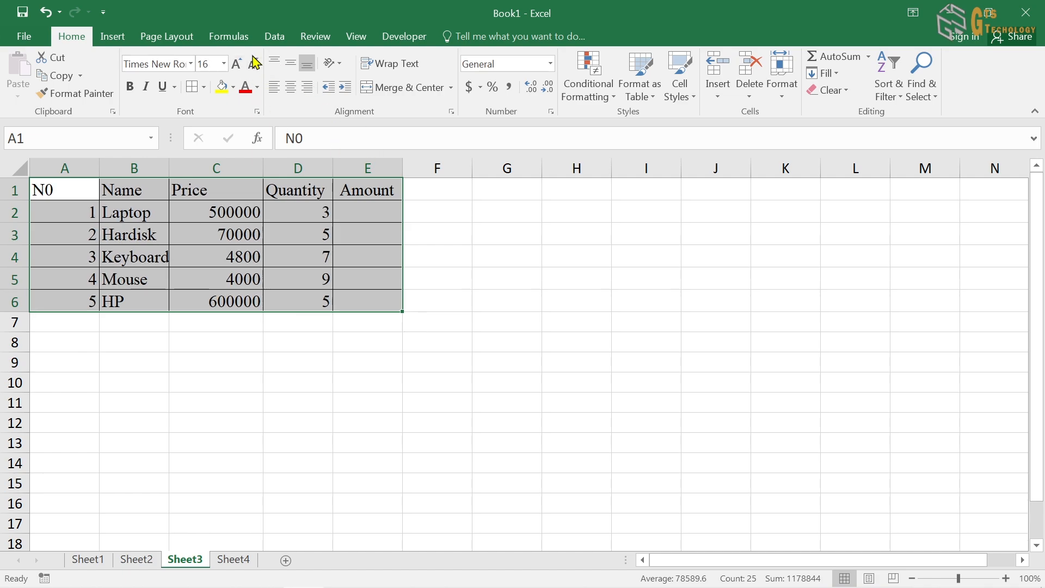
Narrow column A slightly, widen columns B to E, and make the heading row 1 taller
drag(100, 169, 95, 168)
drag(159, 167, 191, 167)
drag(287, 170, 300, 170)
drag(368, 168, 392, 168)
drag(458, 173, 492, 170)
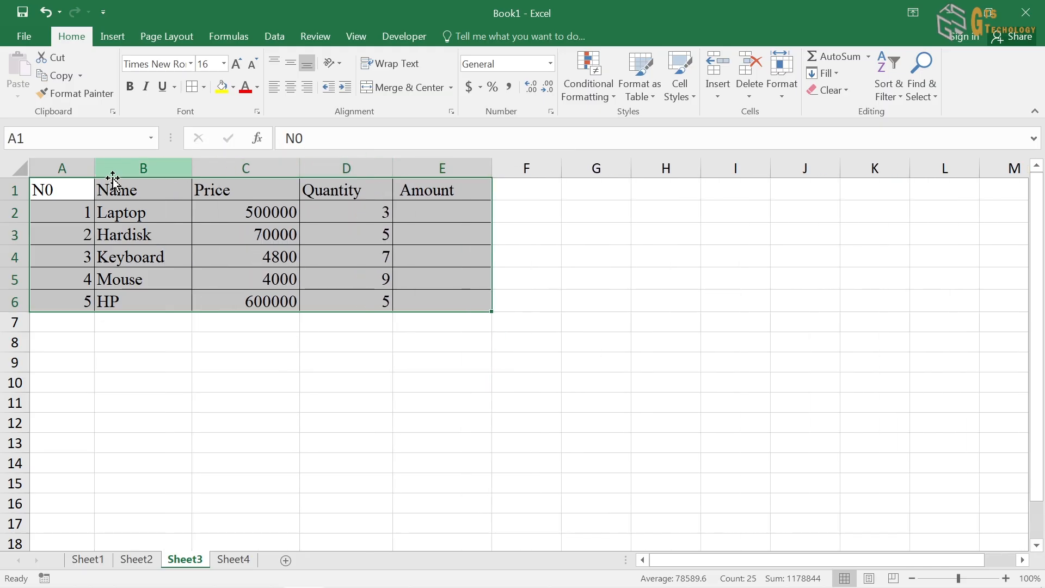
drag(24, 201, 27, 210)
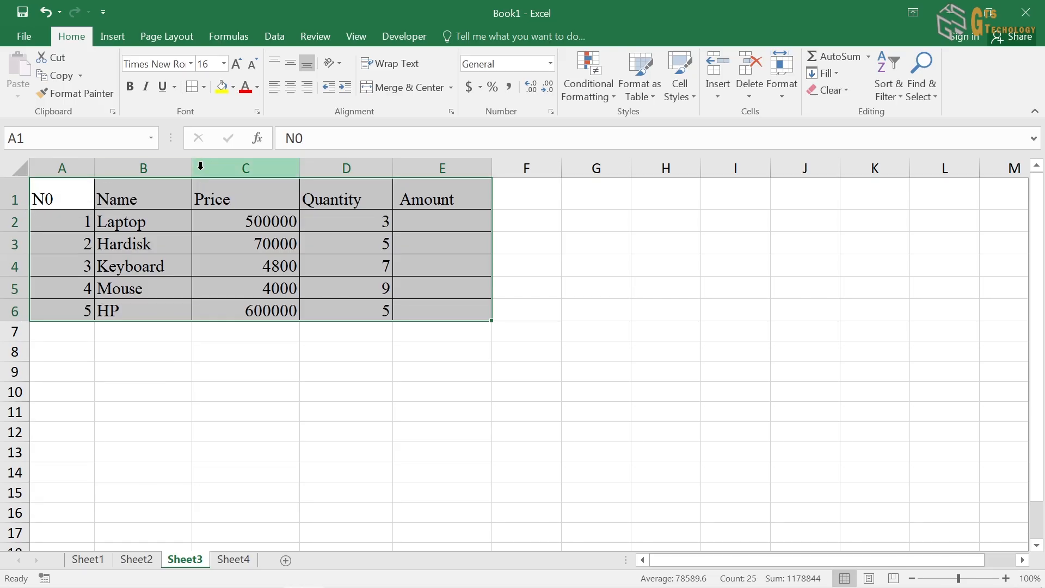
Centre the contents of table A1 to E6 both vertically and horizontally and make all of its text bold
click(292, 68)
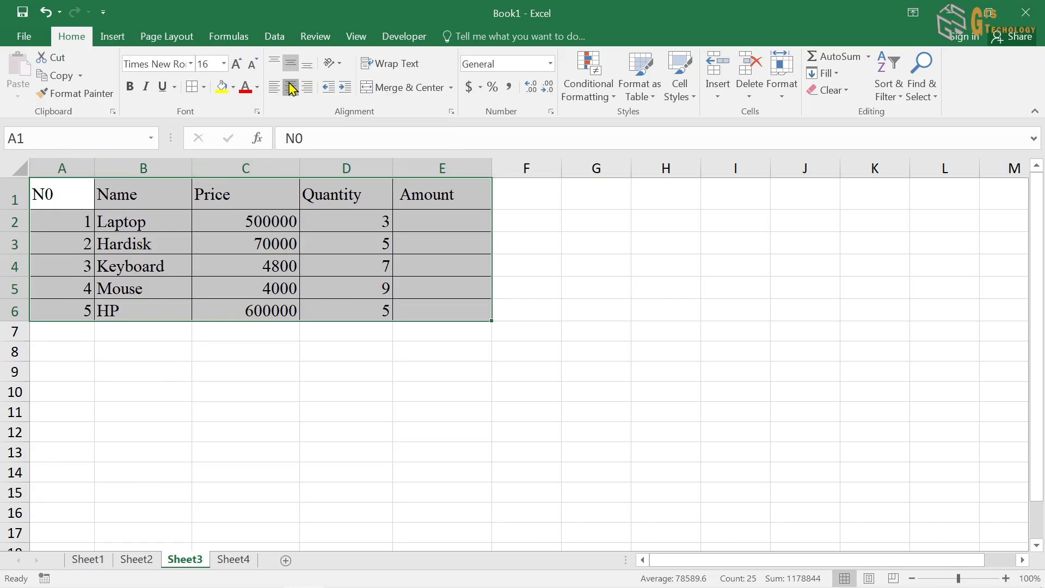
click(292, 87)
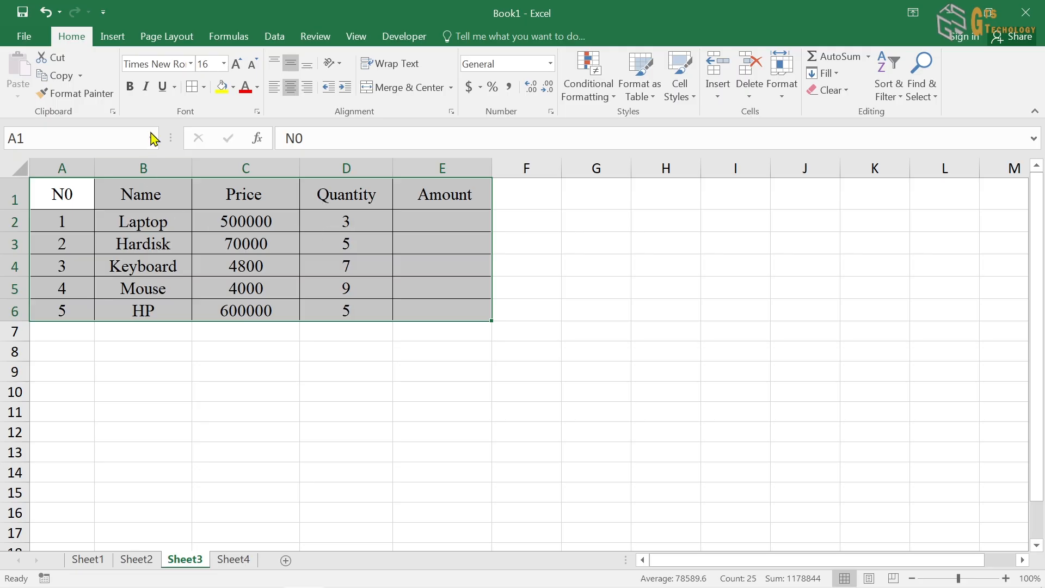
click(129, 87)
click(380, 235)
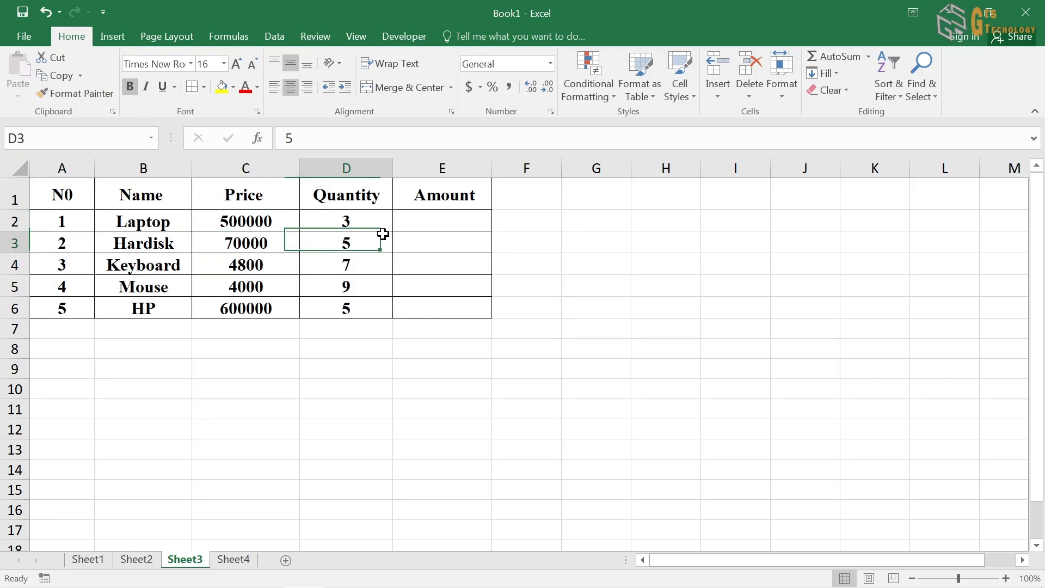
Increase the font size of the heading row A1 to E1 to 18 and fill it with light orange
drag(55, 200, 417, 182)
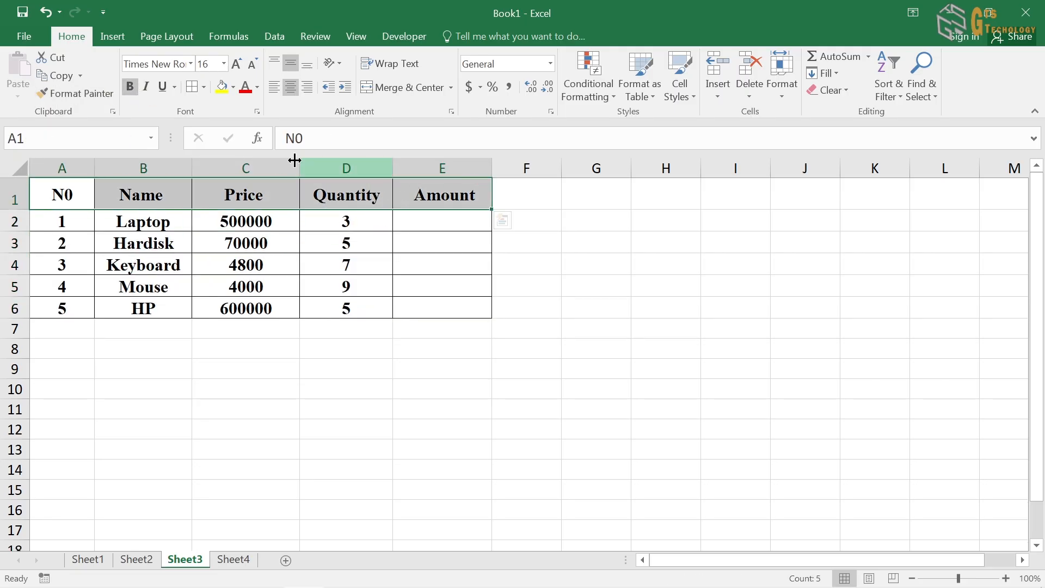
click(236, 63)
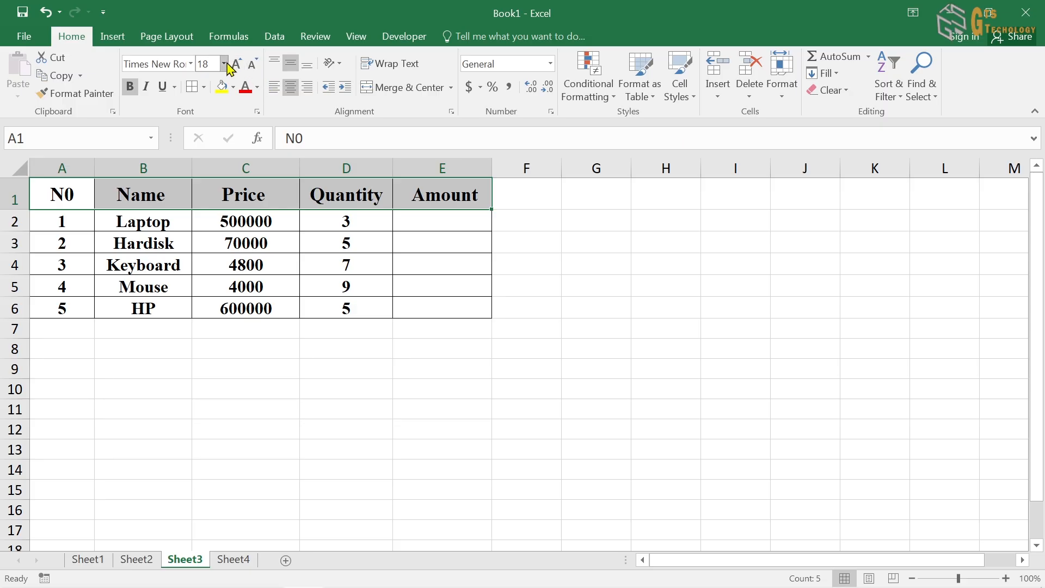
click(233, 87)
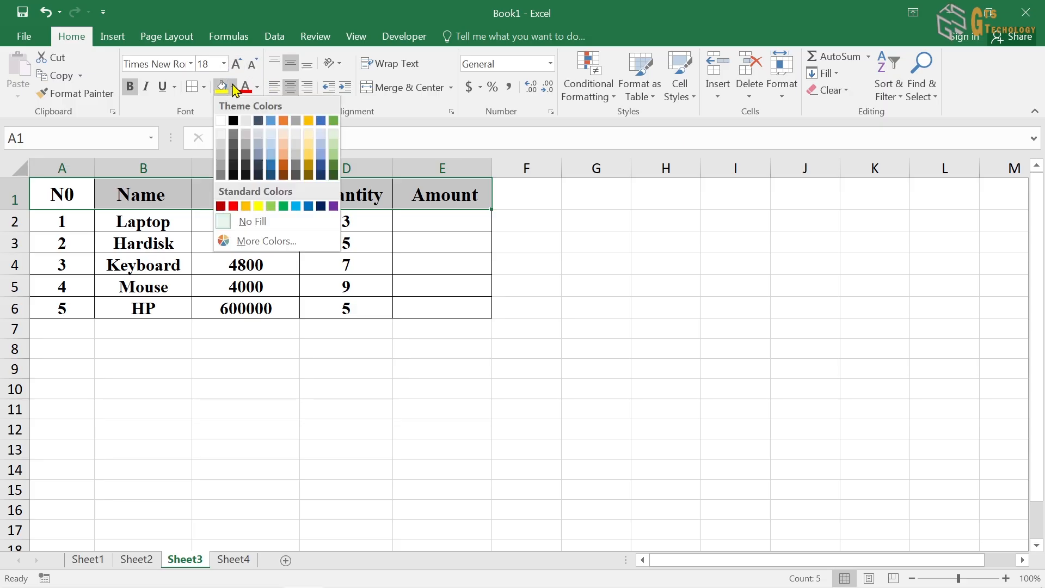
click(283, 158)
click(373, 235)
click(310, 304)
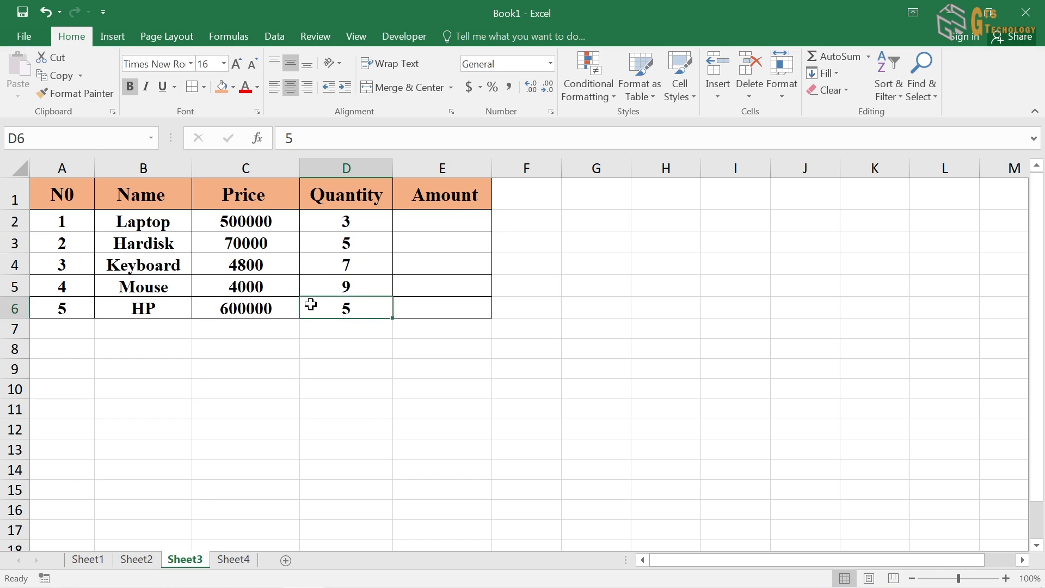
Calculate the laptop's amount in cell E2 by multiplying its price by its quantity with the formula =C2*D2
click(422, 223)
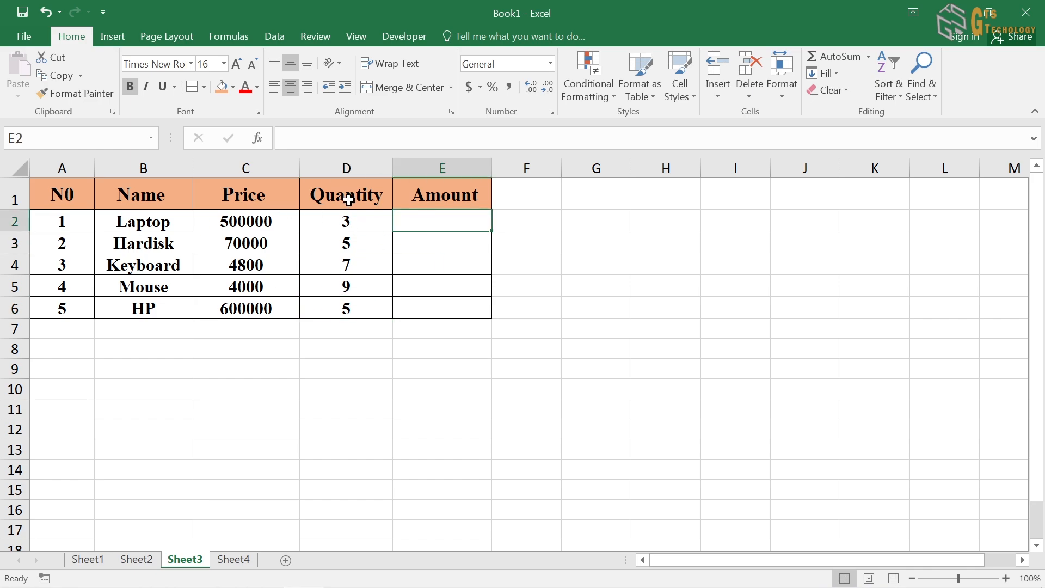
click(159, 219)
click(267, 203)
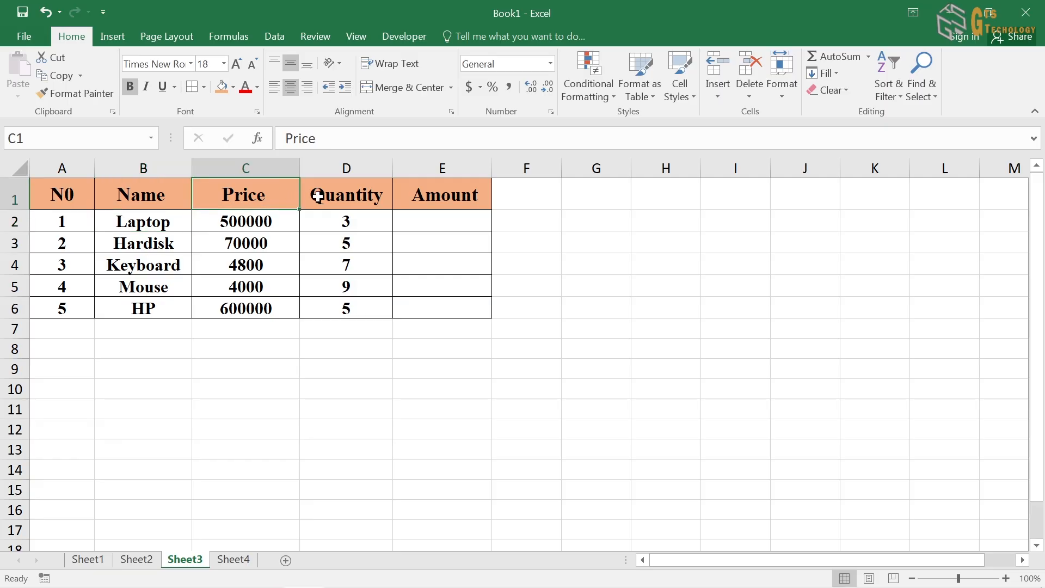
click(365, 197)
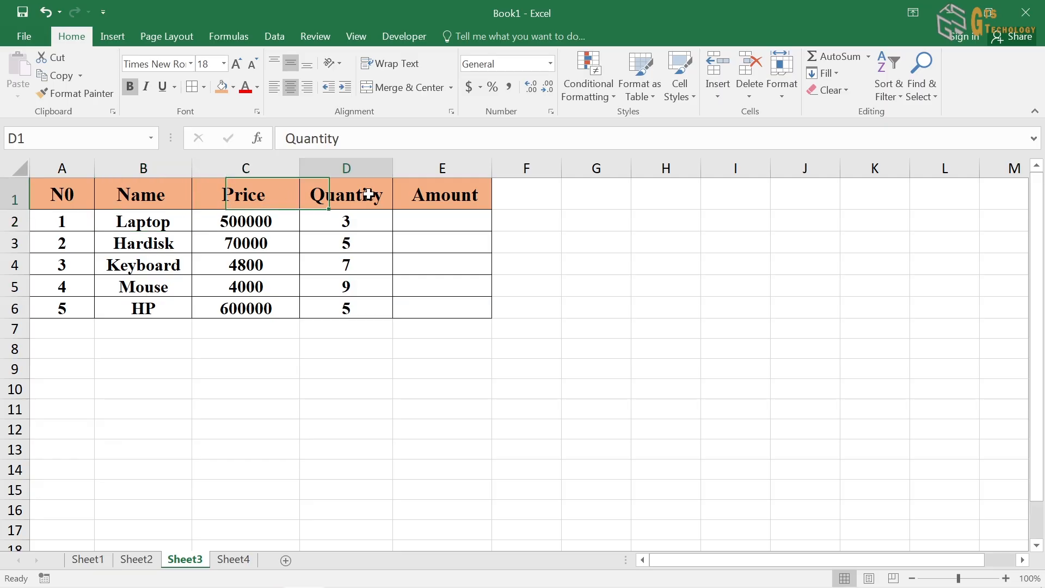
click(452, 220)
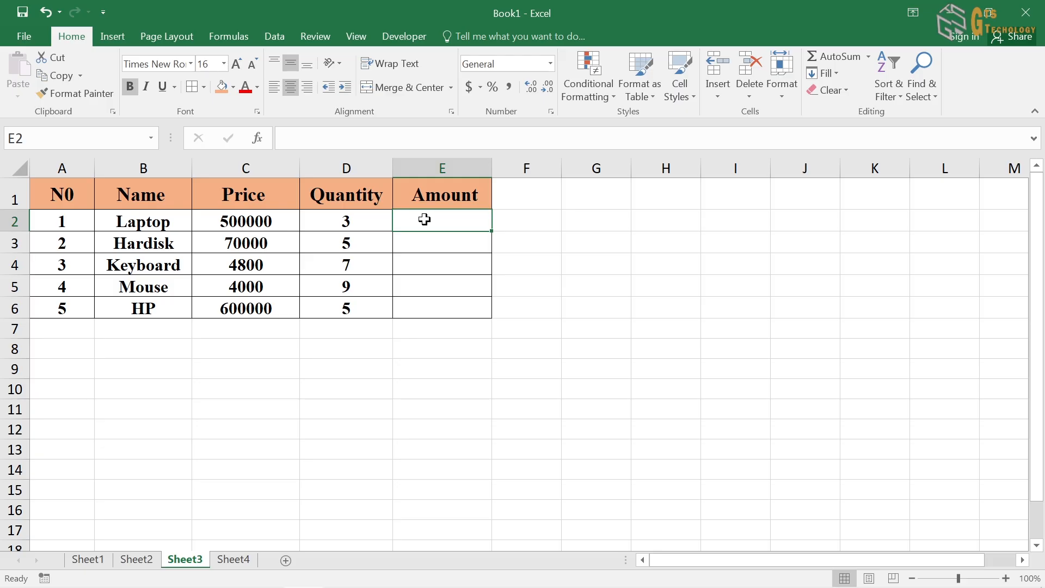
text(=)
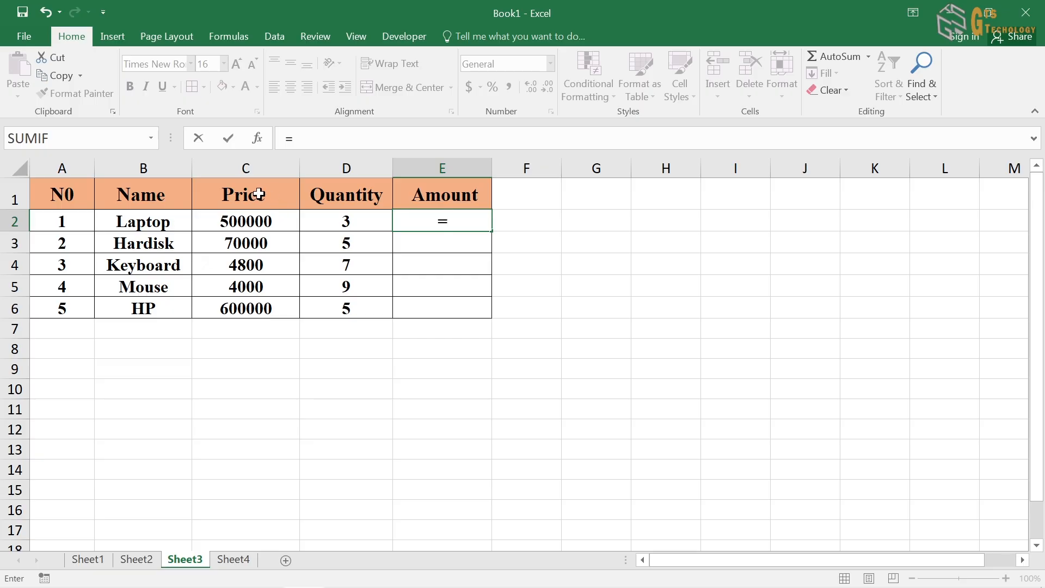
click(262, 221)
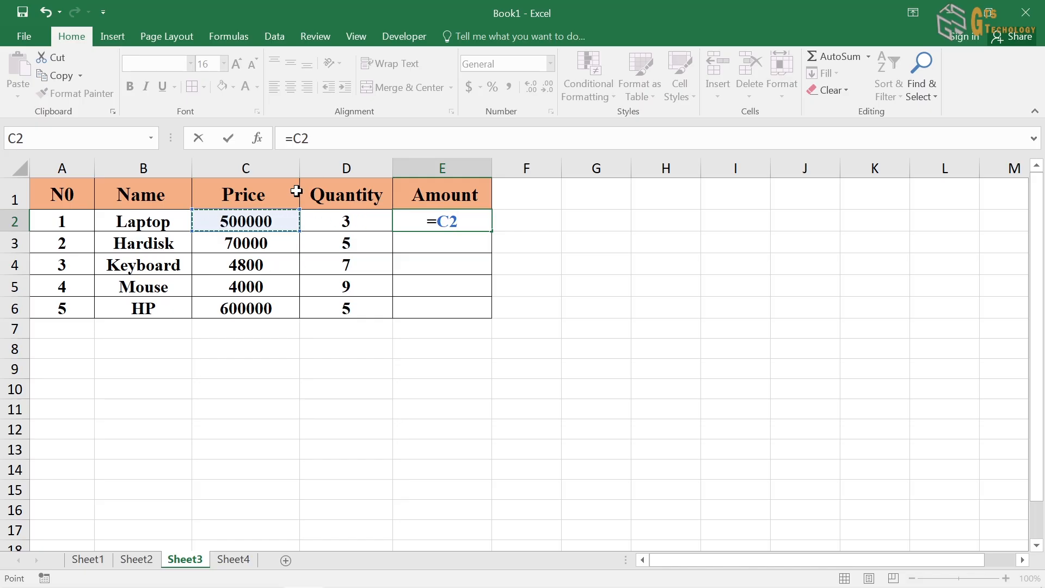
text(*)
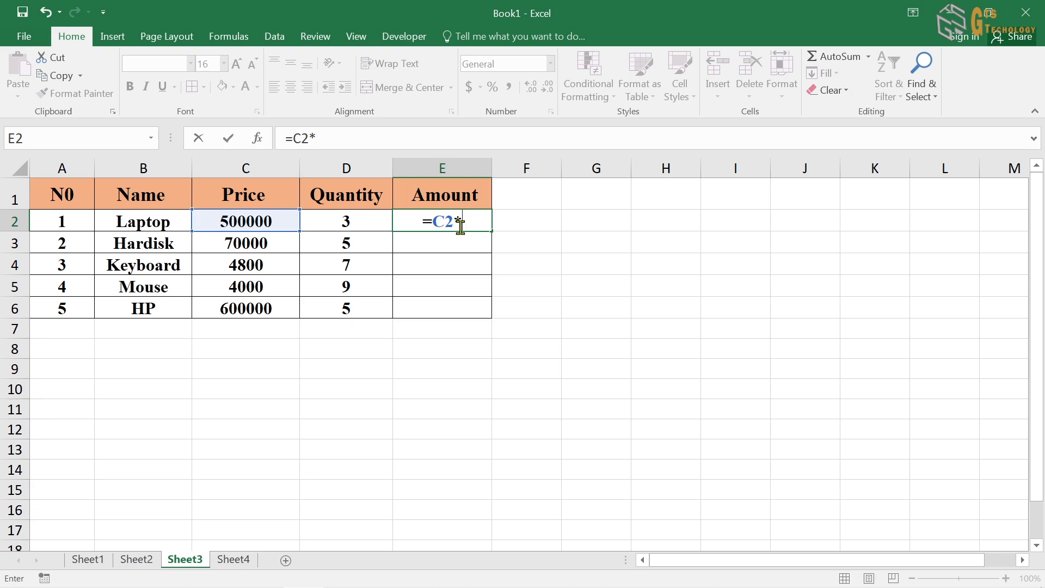
click(358, 222)
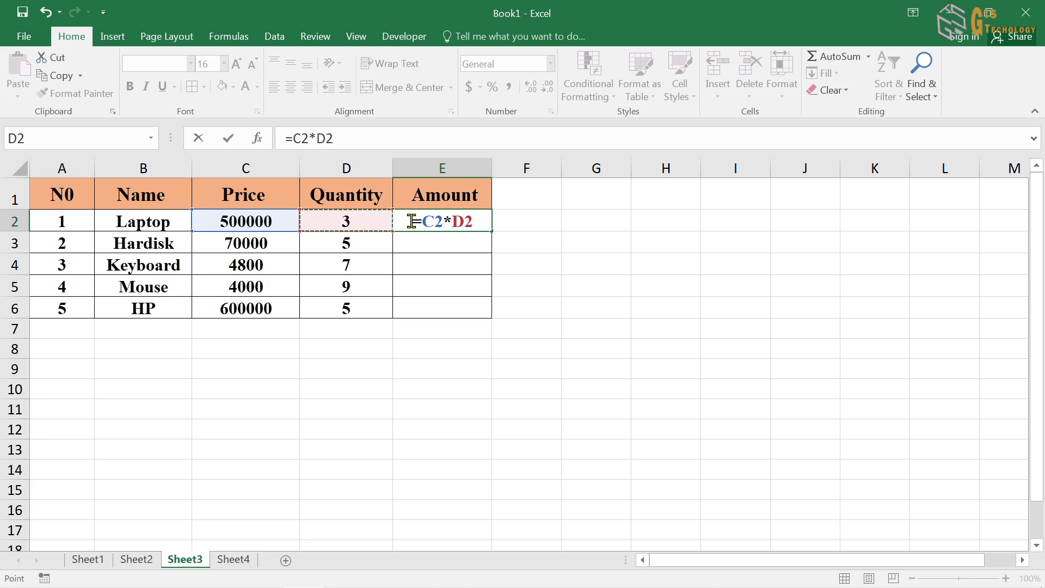
key(Return)
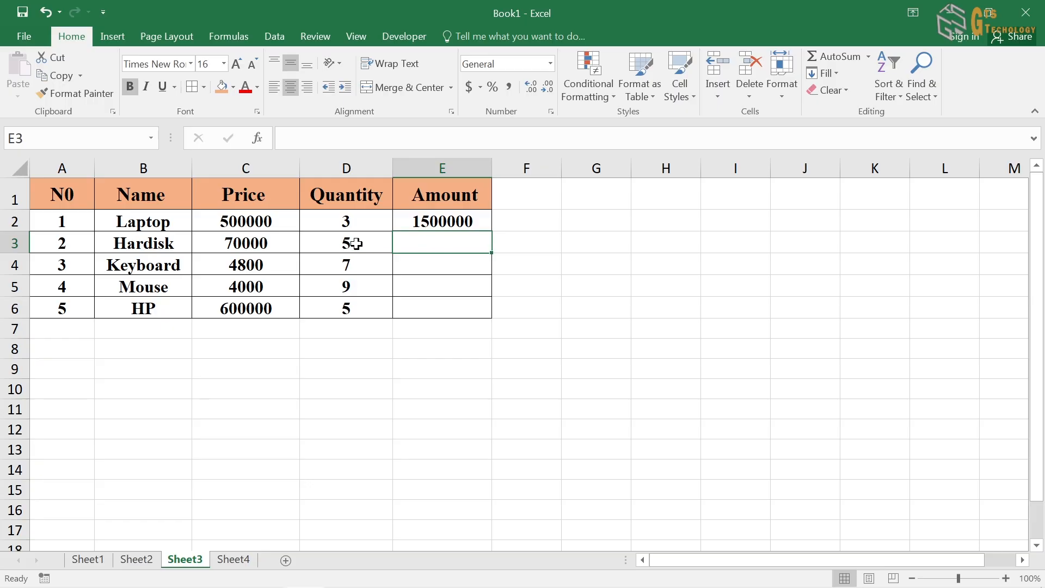
Calculate the hard disk's amount in cell E3 with the formula =C3*D3
double_click(417, 245)
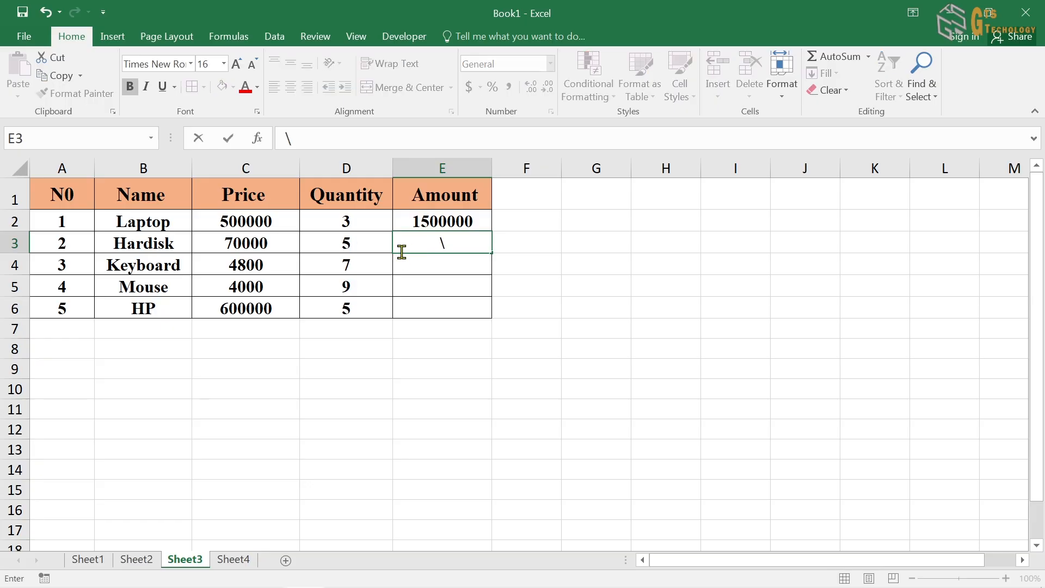
text(=)
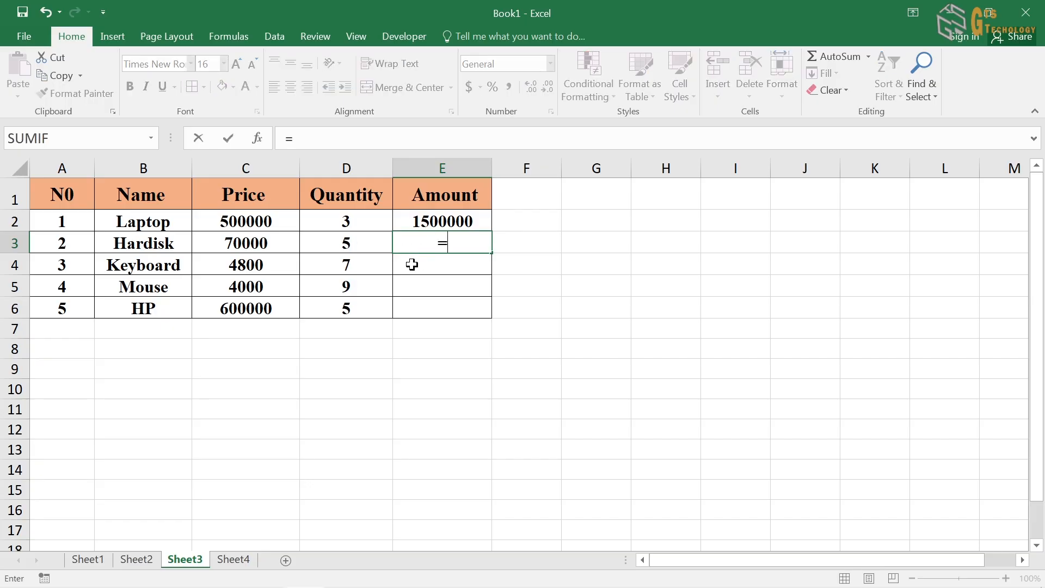
click(282, 243)
text(*)
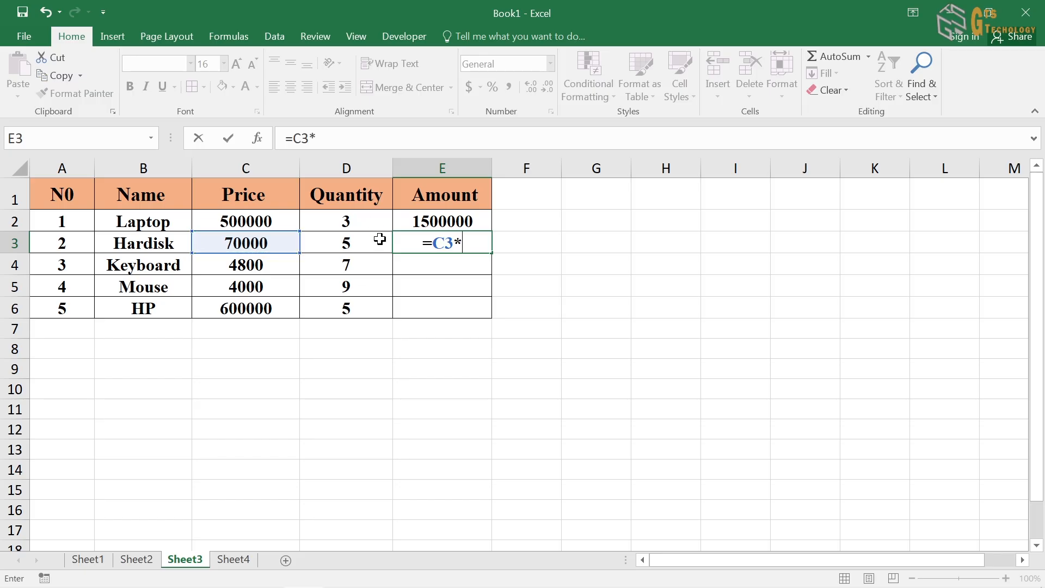
click(365, 243)
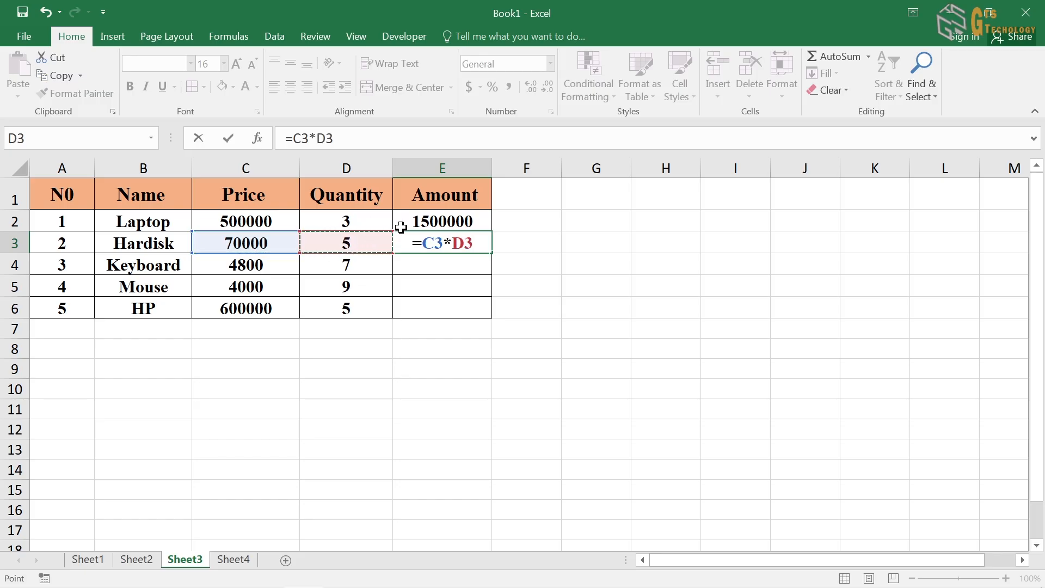
key(Return)
Fill the amount formula from cell E2 down through cell E6
click(470, 221)
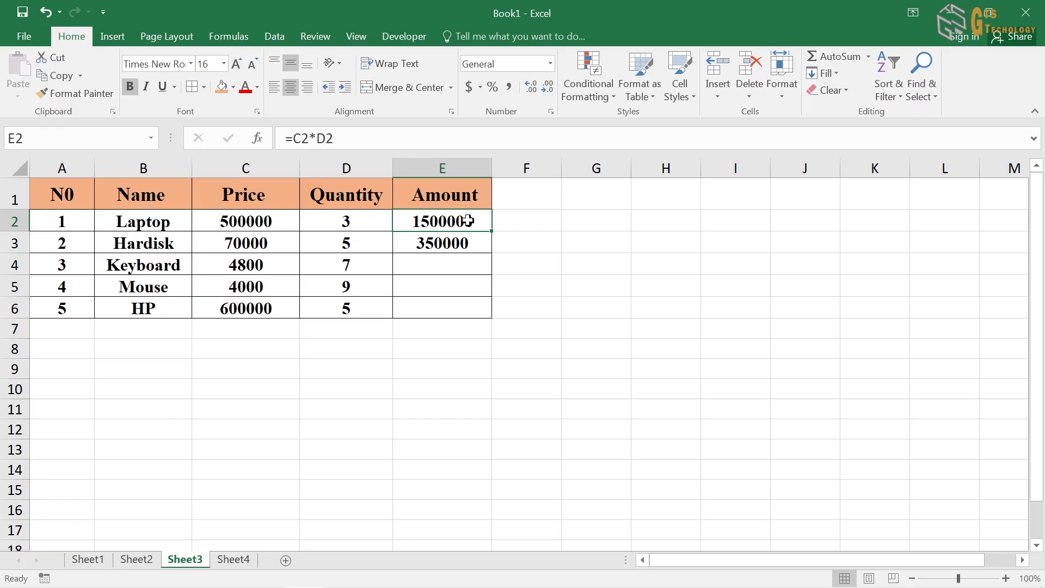
drag(465, 221, 492, 313)
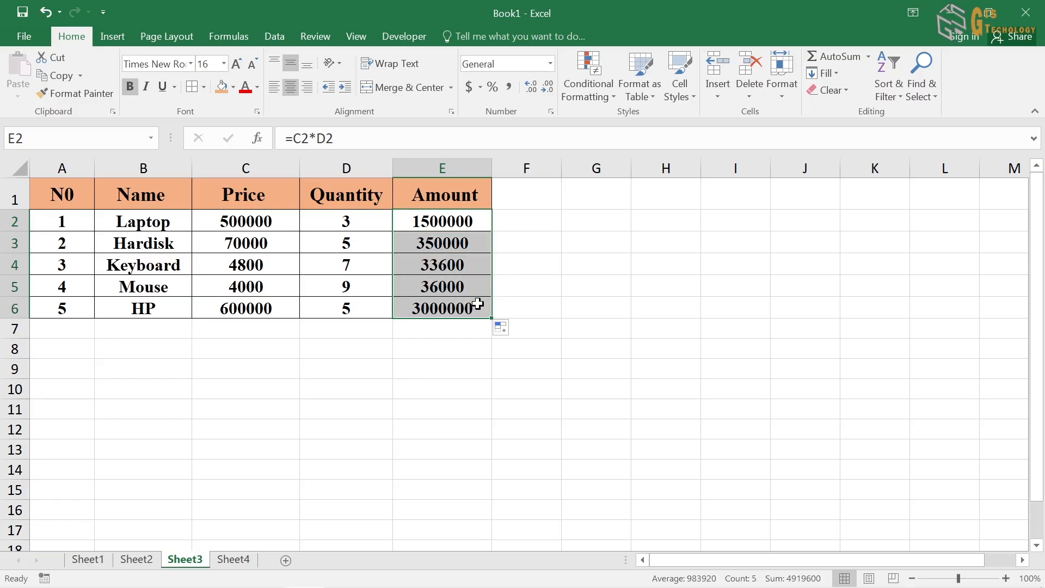
click(474, 303)
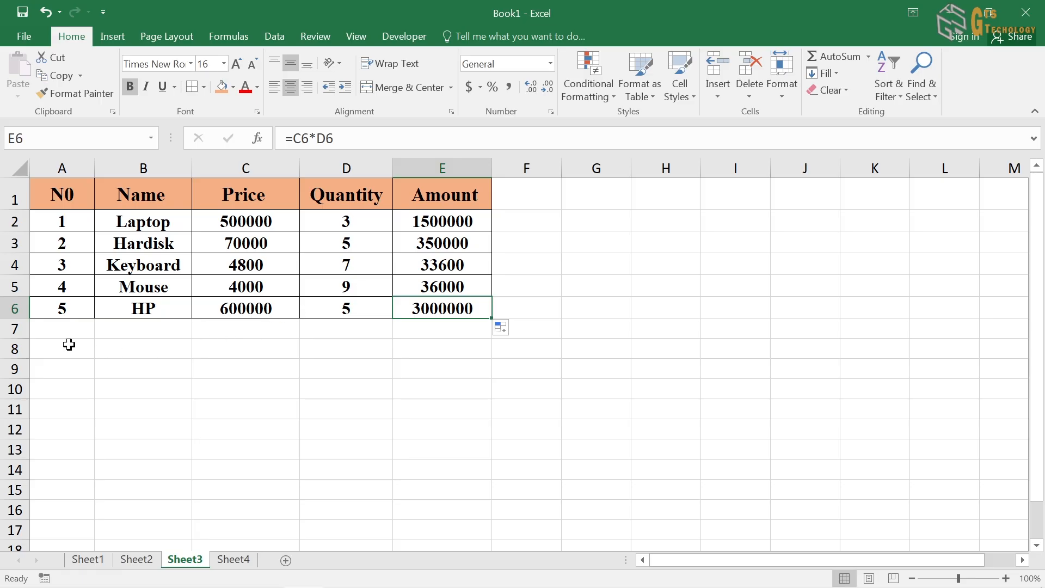
Copy the formatting of table row 6 onto cells A7 to E7 with Format Painter
drag(63, 329, 404, 327)
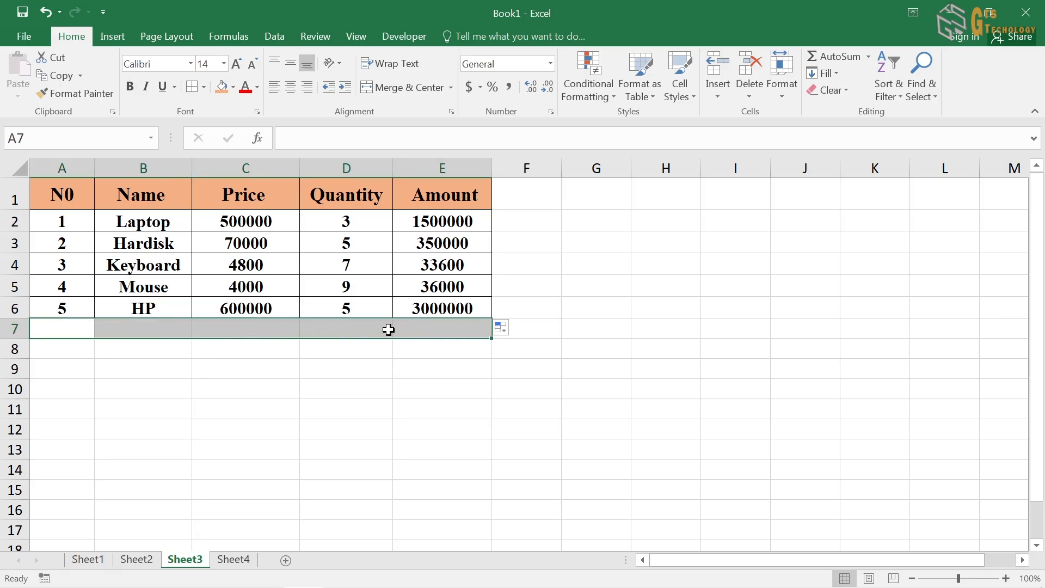
click(78, 326)
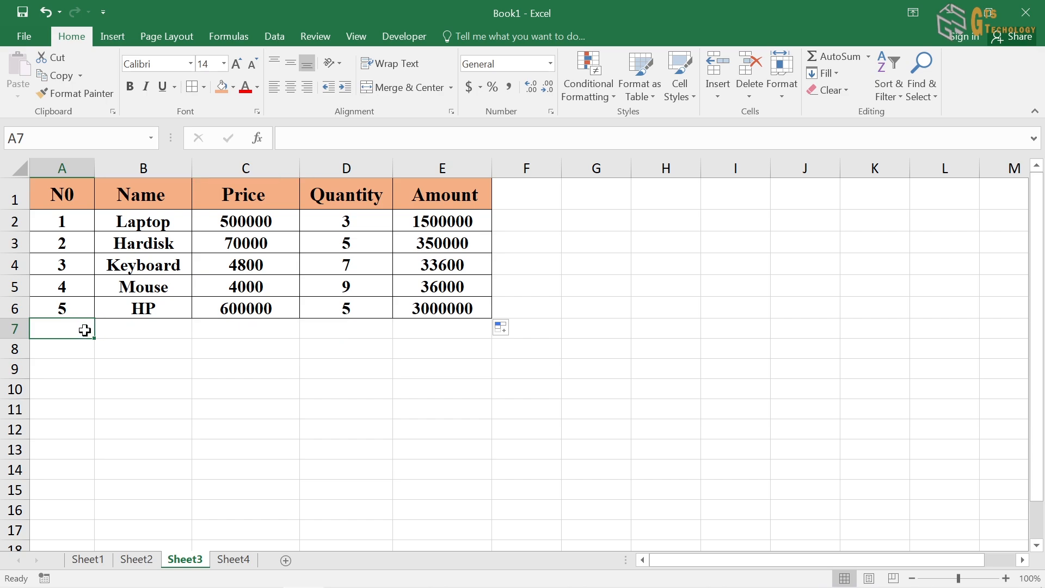
click(79, 312)
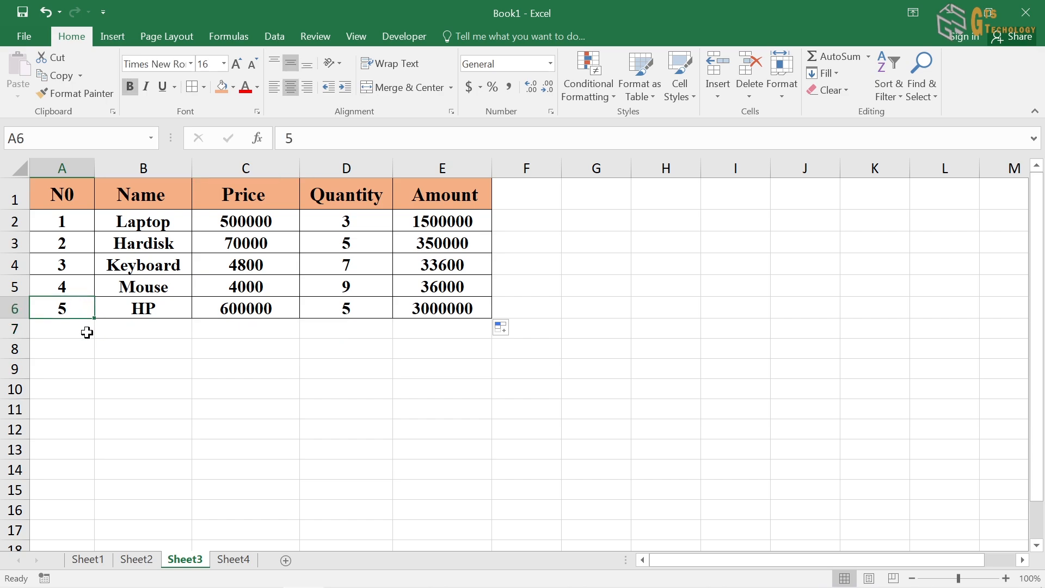
click(87, 331)
click(76, 308)
click(98, 95)
click(76, 98)
click(83, 96)
mouse_move(80, 315)
mouse_down()
mouse_move(109, 329)
mouse_move(436, 331)
mouse_move(410, 324)
mouse_up()
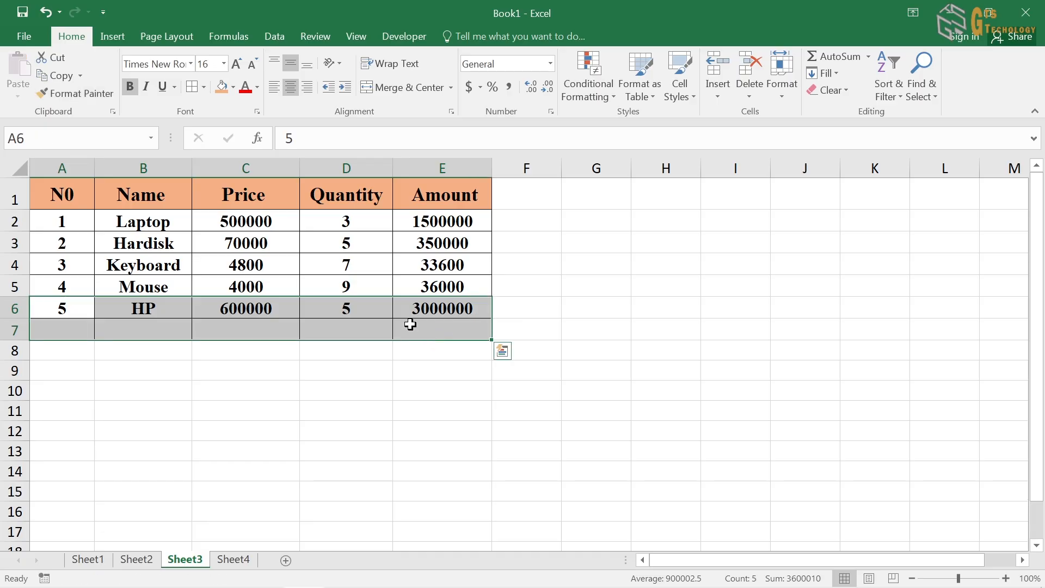
click(409, 324)
Merge and centre cells A7 and B7 and enter the label Total in the merged cell
drag(62, 325, 115, 326)
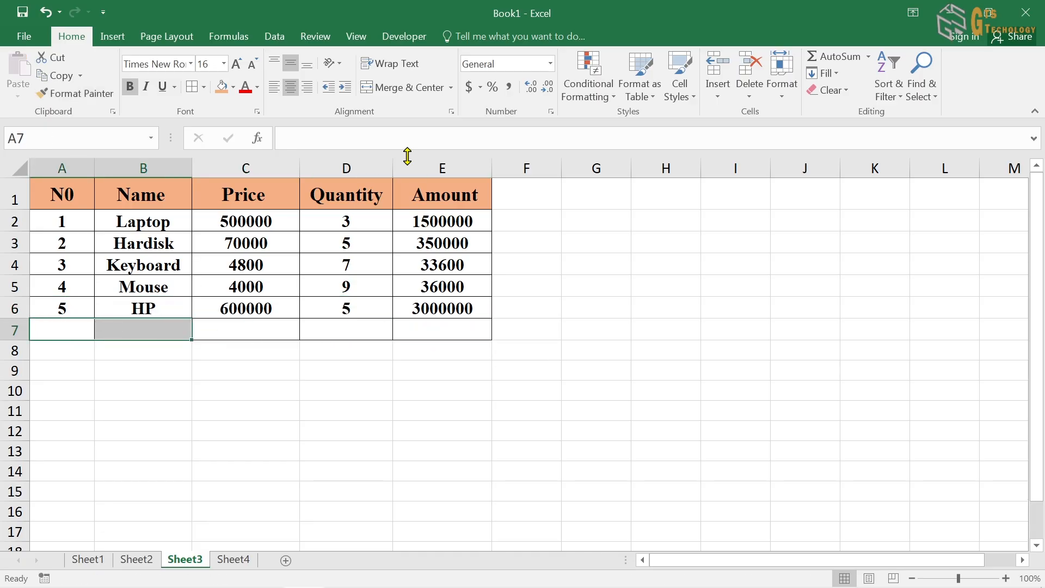
click(409, 88)
double_click(164, 323)
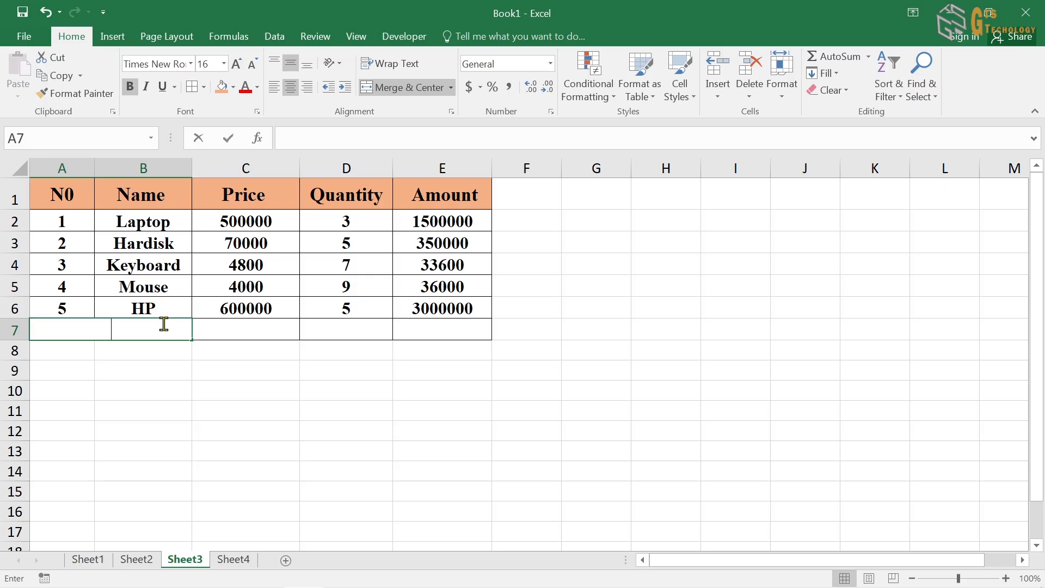
text(Total)
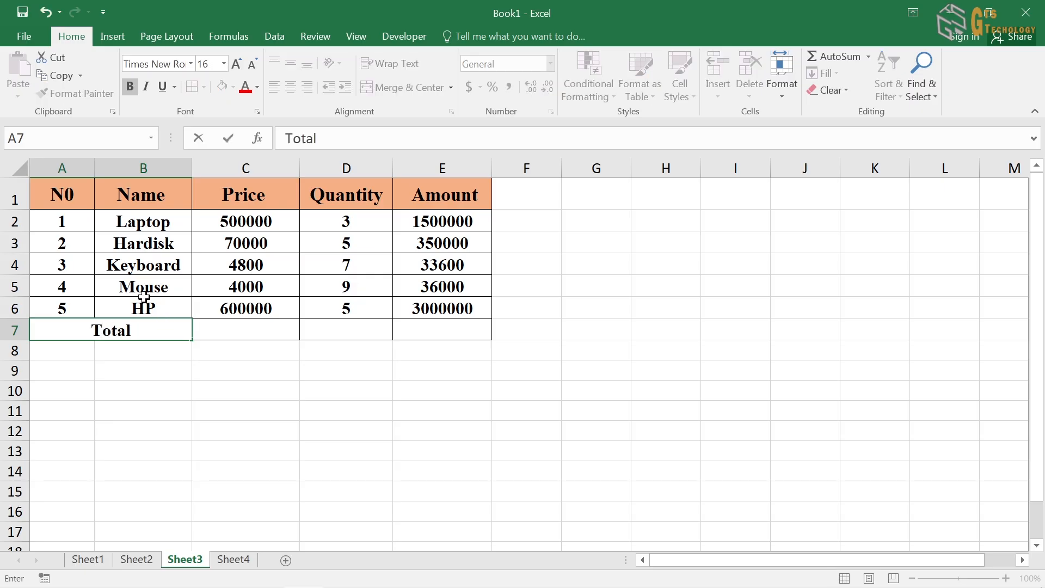
click(243, 267)
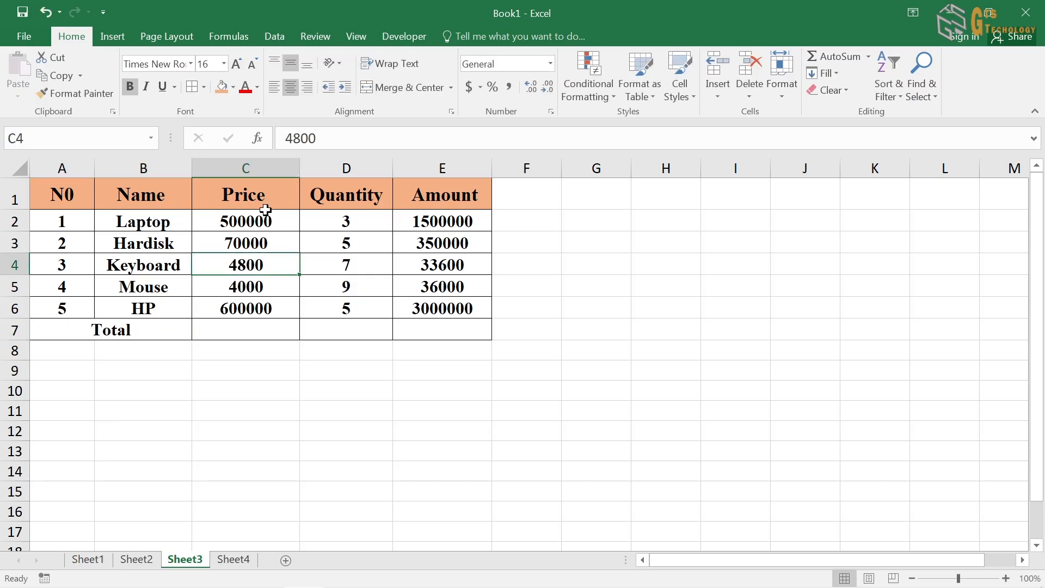
Sum the Price values C2 to C6 into C7 and the Quantity values D2 to D6 into D7 with AutoSum
drag(264, 221, 270, 303)
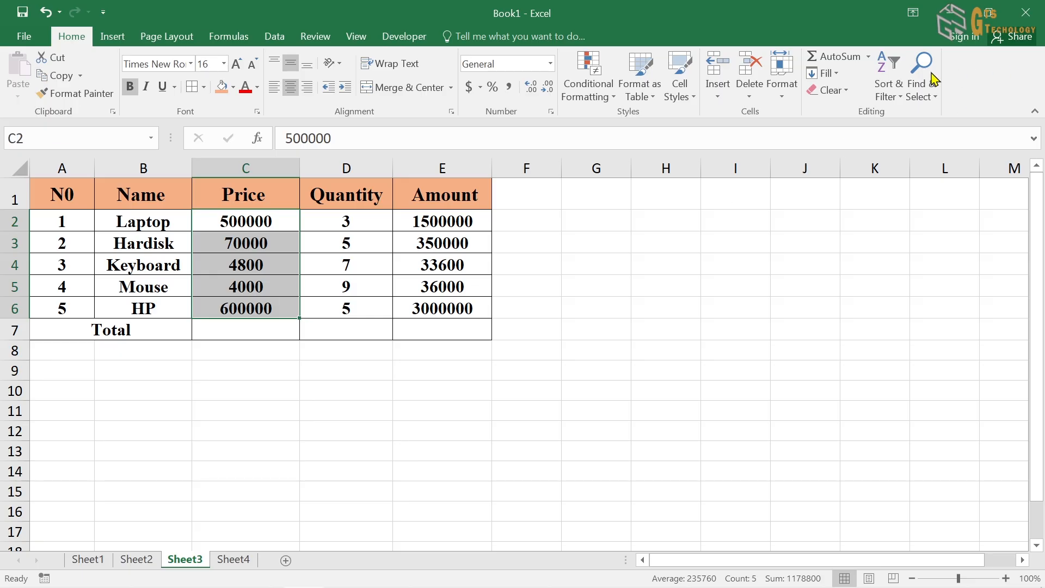
click(869, 57)
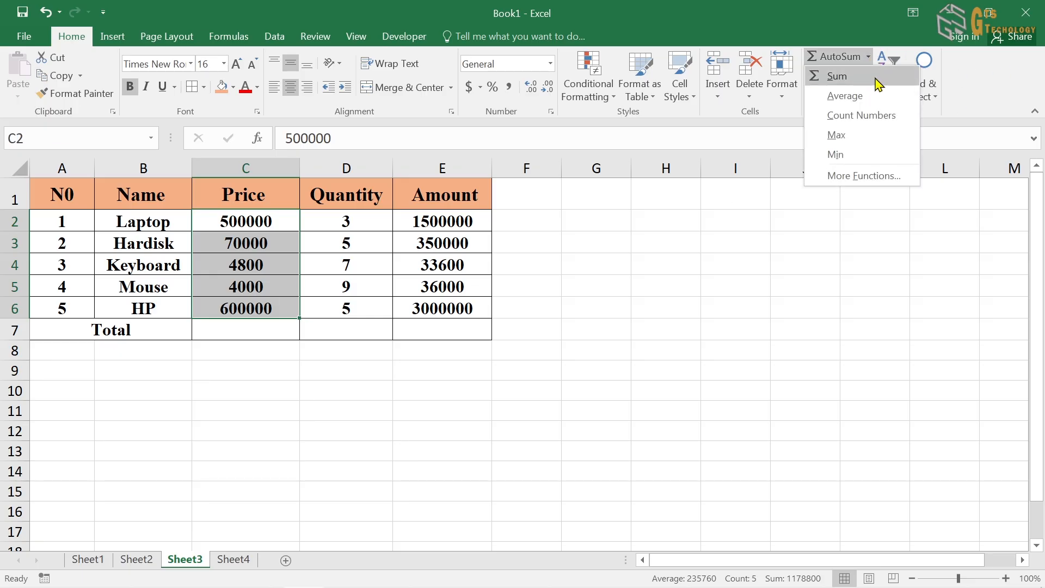
click(874, 78)
click(356, 213)
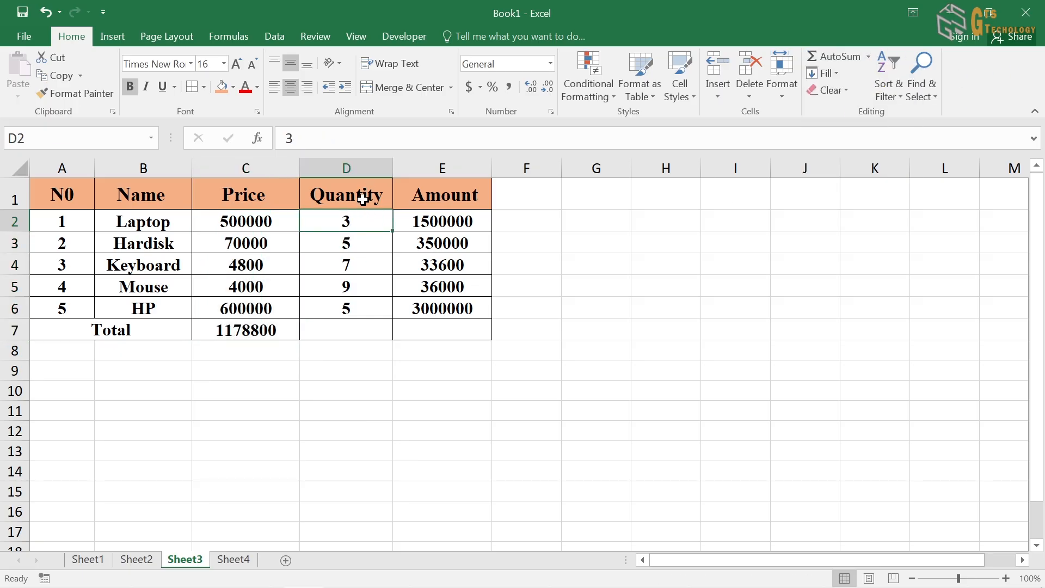
drag(361, 218, 372, 309)
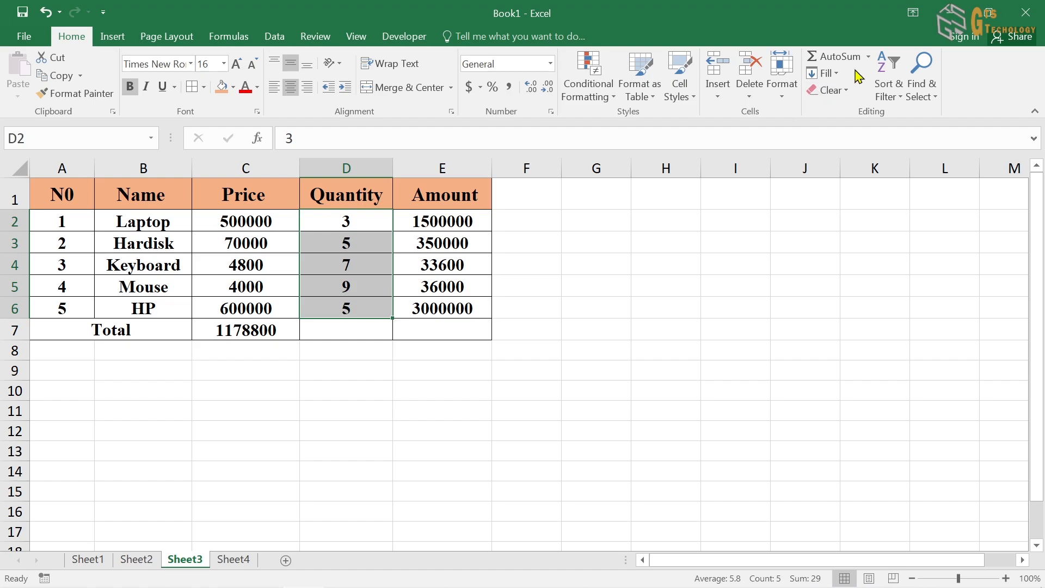
click(869, 56)
click(873, 78)
Sum the Amount values E2 to E6 into cell E7 with AutoSum
drag(455, 217, 463, 308)
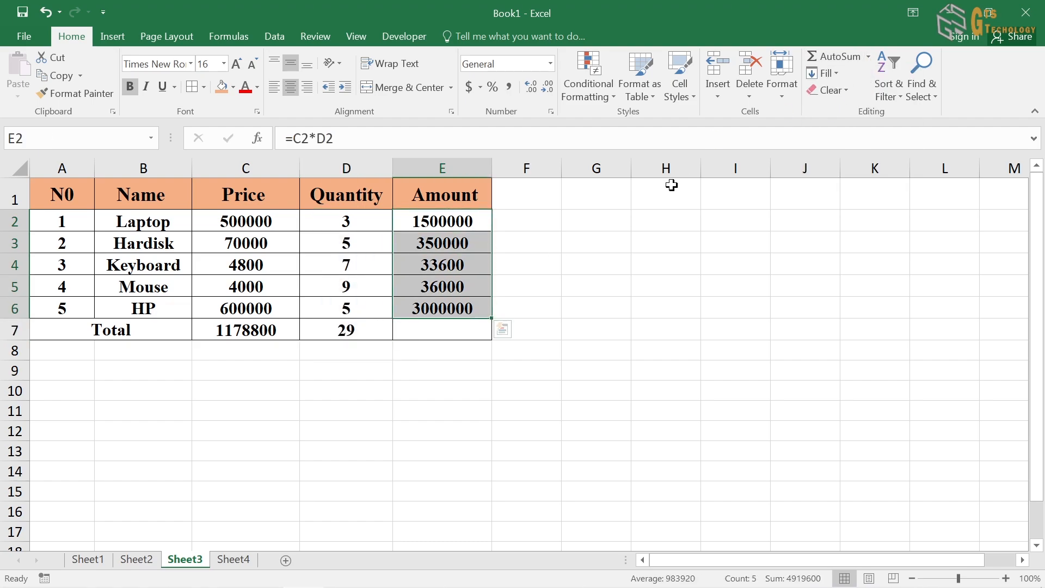
click(868, 56)
click(867, 78)
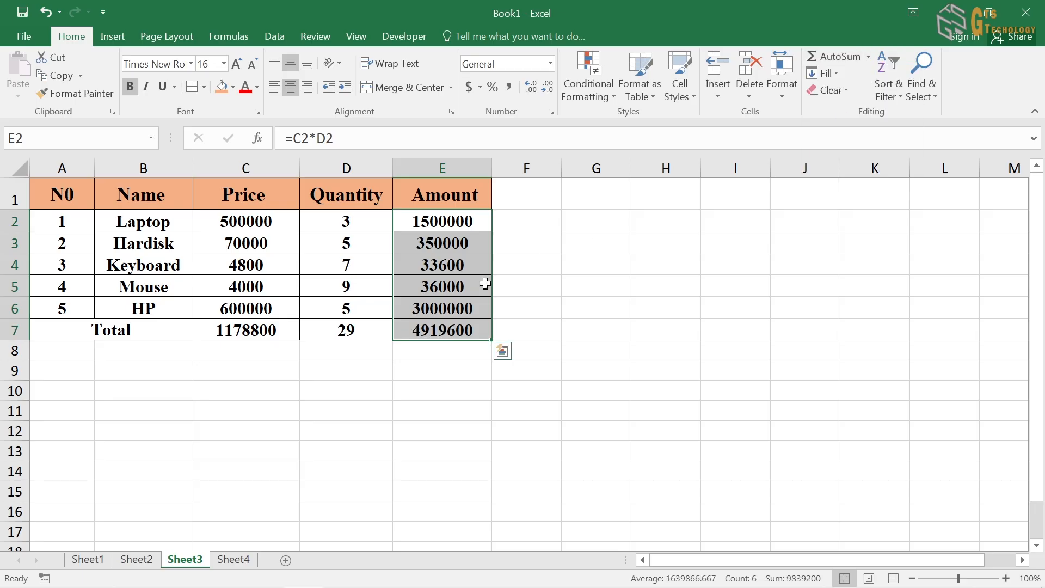
click(471, 324)
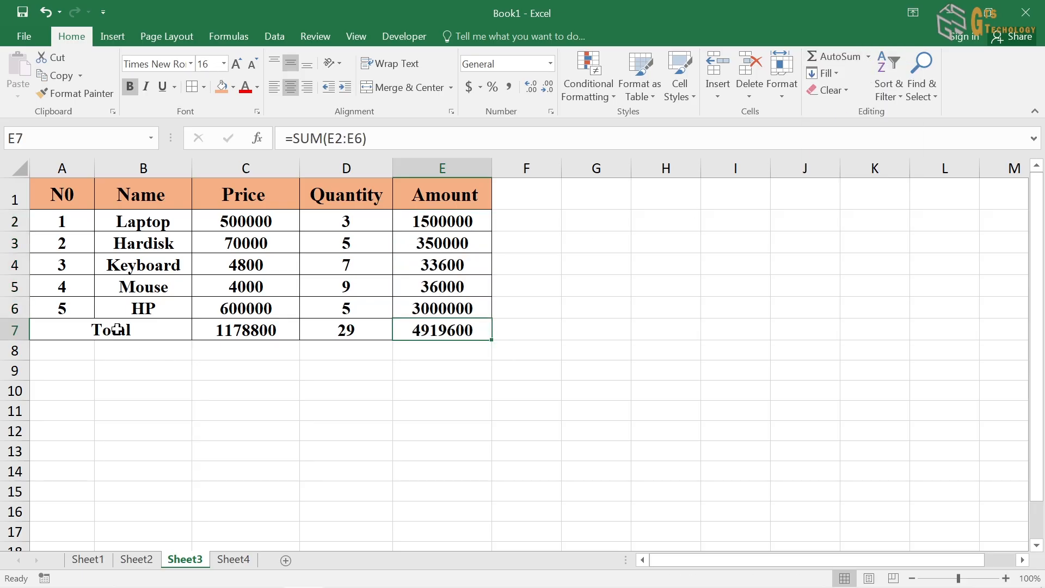